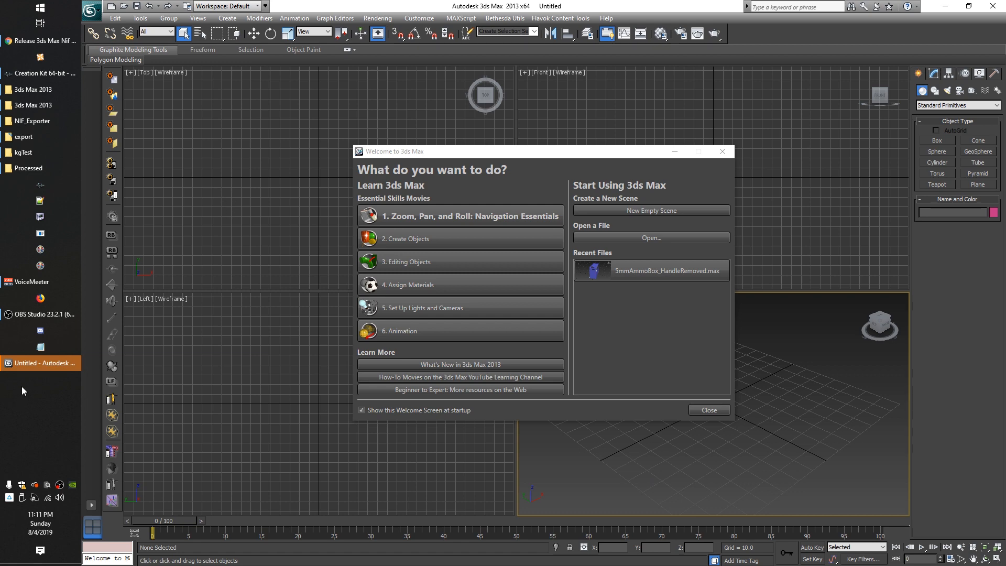
# Switch from 3ds Max to the 3ds Max 2013 folder under C:\Program Files\Autodesk and reposition its window
pyautogui.click(40, 363)
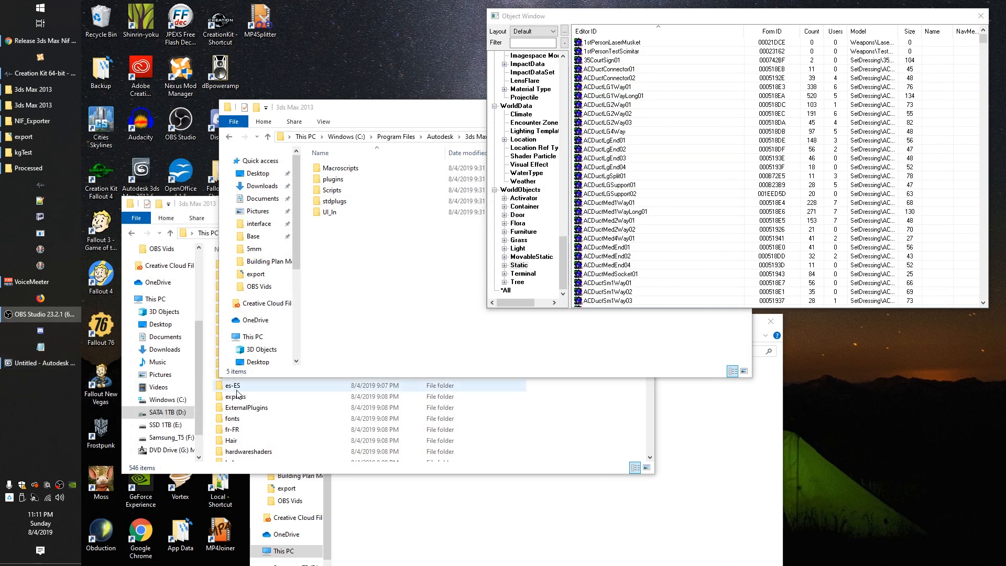
pyautogui.click(418, 311)
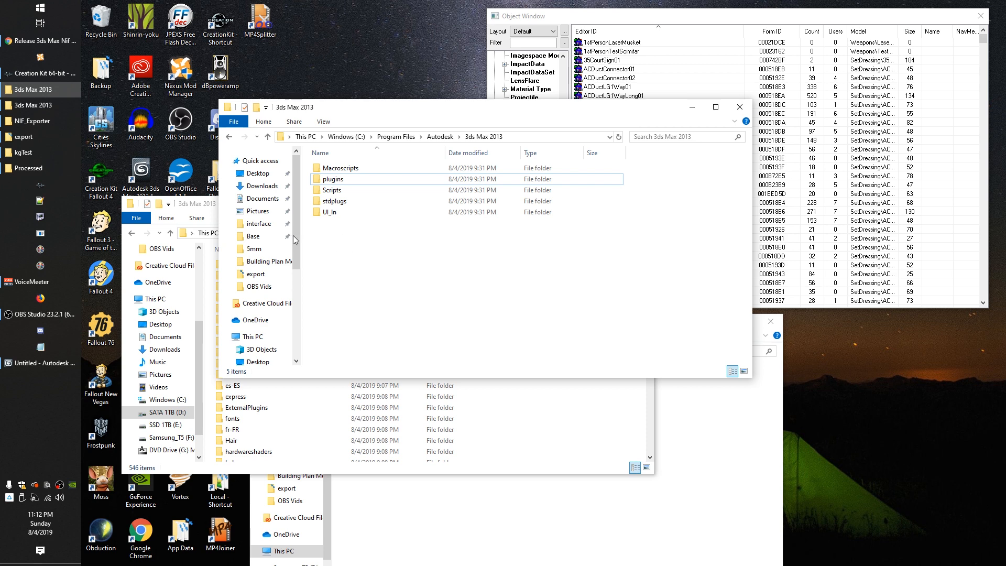
pyautogui.moveTo(396, 114); pyautogui.dragTo(403, 31)
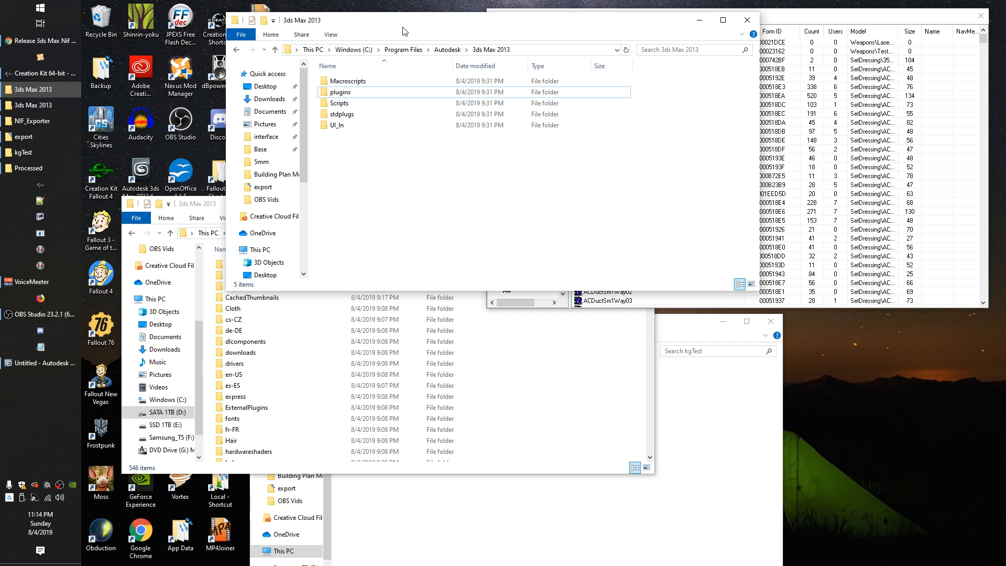
# View the NIF_Exporter folder and the GitHub release page of 3ds Max Nif Plugin v3.8.0, and reposition the folder window
pyautogui.click(42, 122)
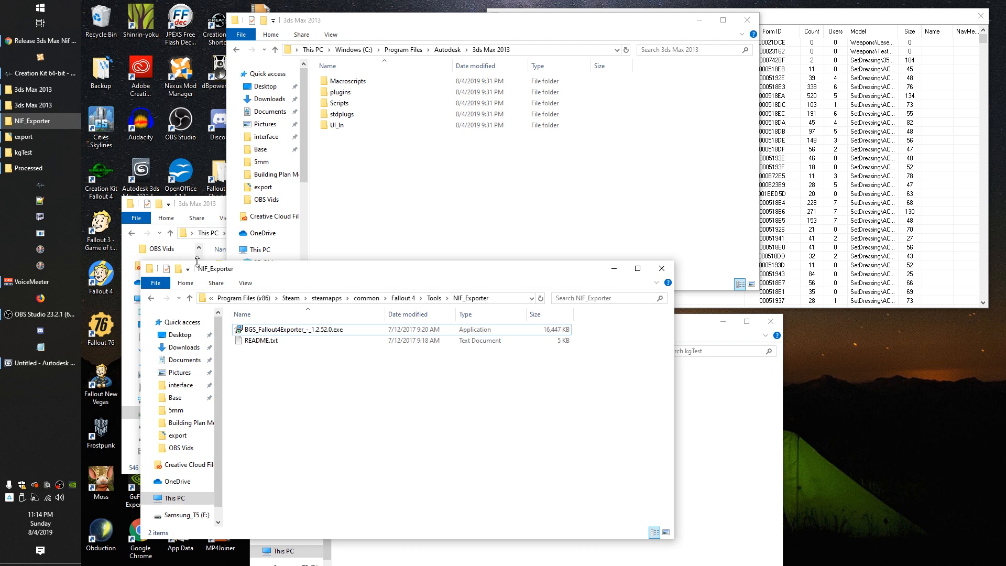
pyautogui.click(24, 42)
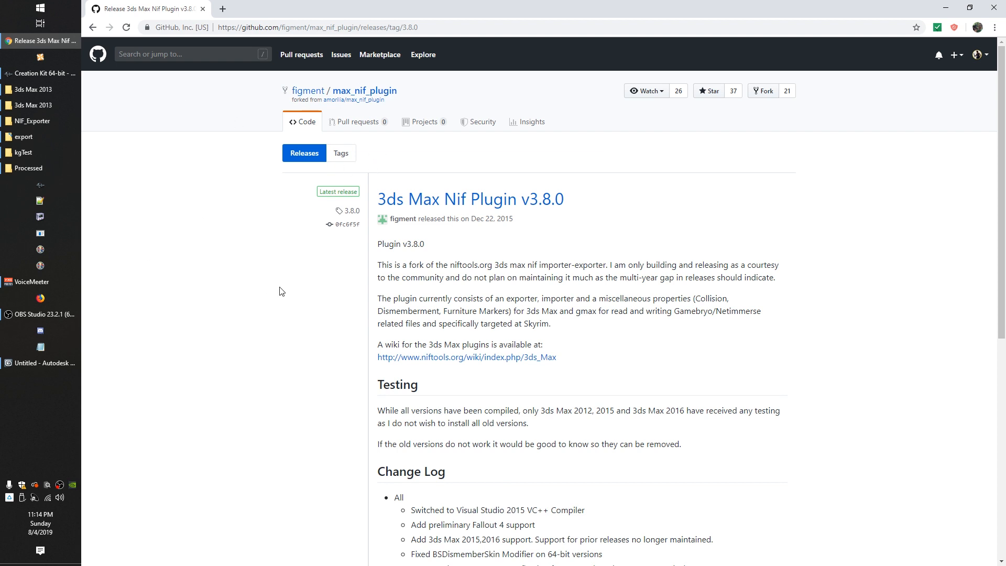
pyautogui.click(47, 42)
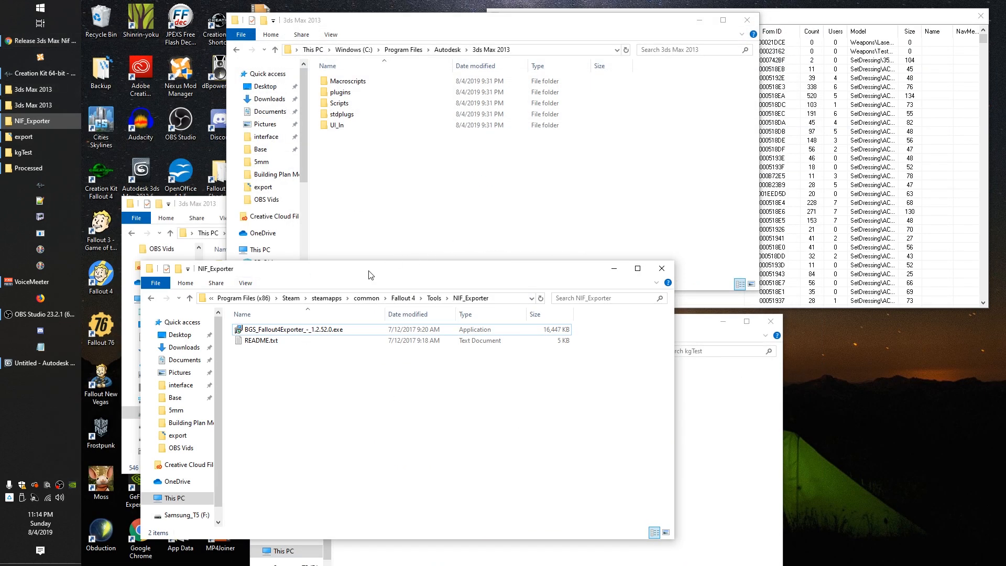
pyautogui.moveTo(368, 271); pyautogui.dragTo(367, 162)
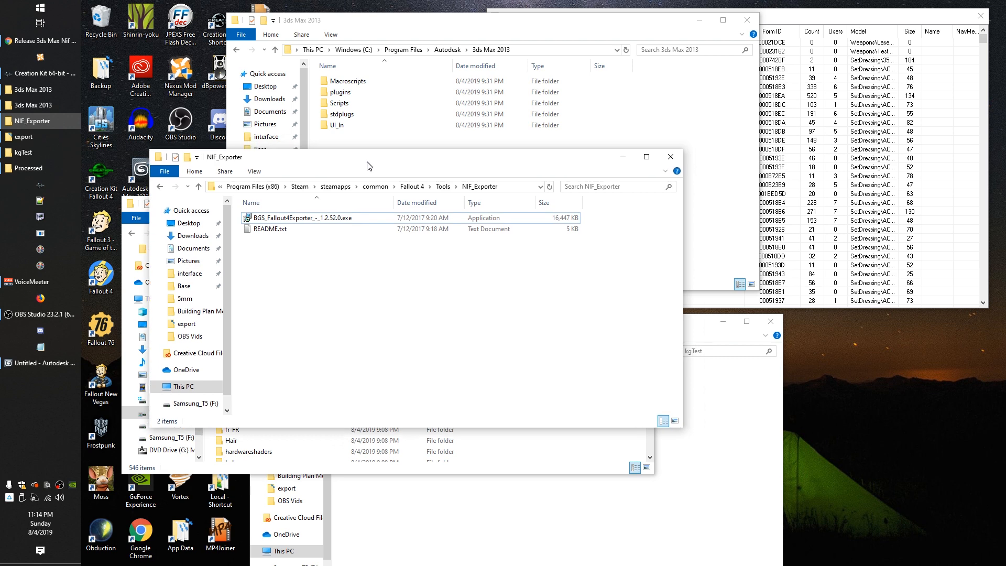
# Move the D: drive's 3ds Max 2013 installation folder clear of the C: drive folder of the same name to compare both
pyautogui.click(560, 472)
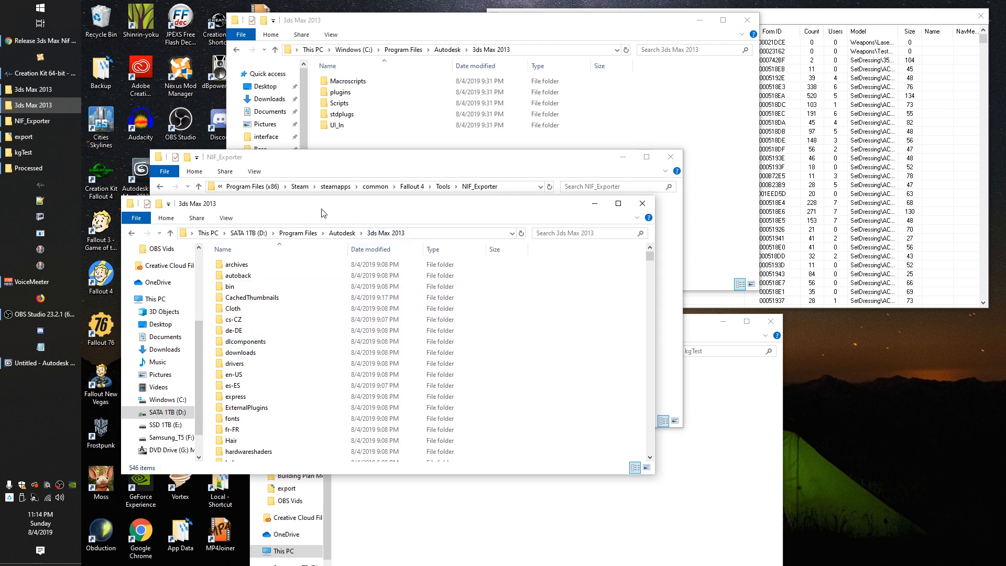
pyautogui.moveTo(322, 208); pyautogui.dragTo(306, 279)
pyautogui.click(393, 137)
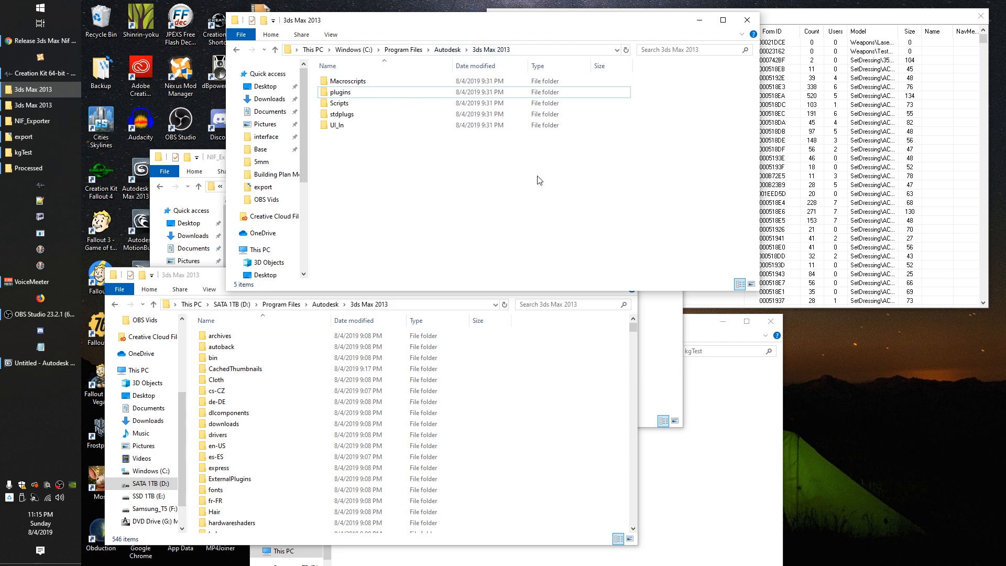
# Compare the contents of the NIF_Exporter folder with the max_nif_plugin release page in the browser
pyautogui.click(216, 166)
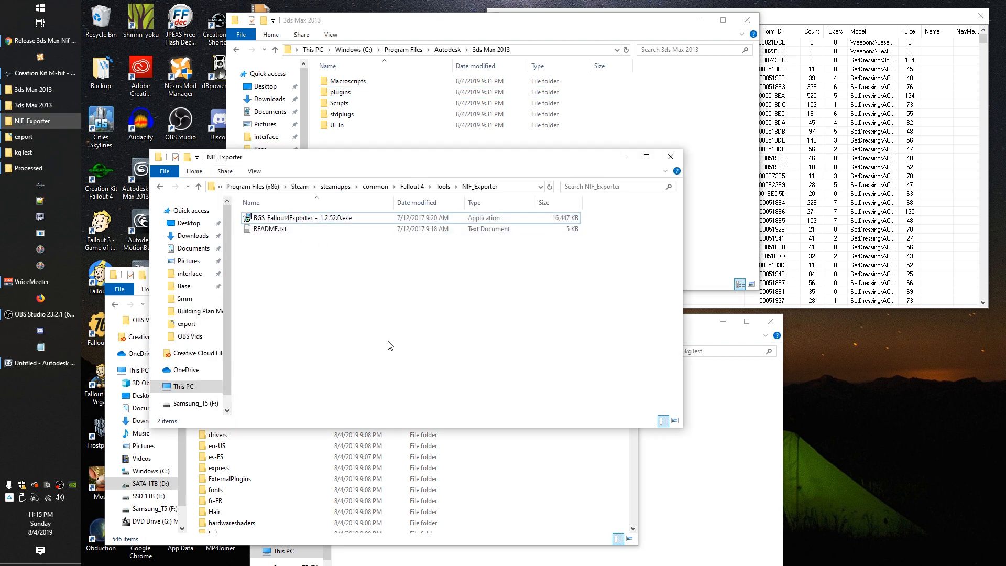
pyautogui.click(40, 40)
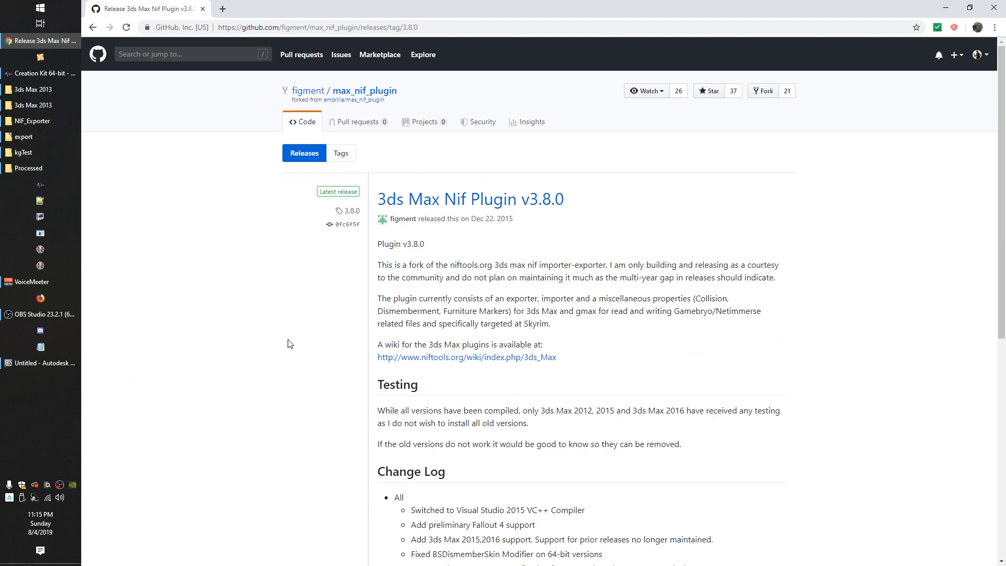
pyautogui.click(26, 45)
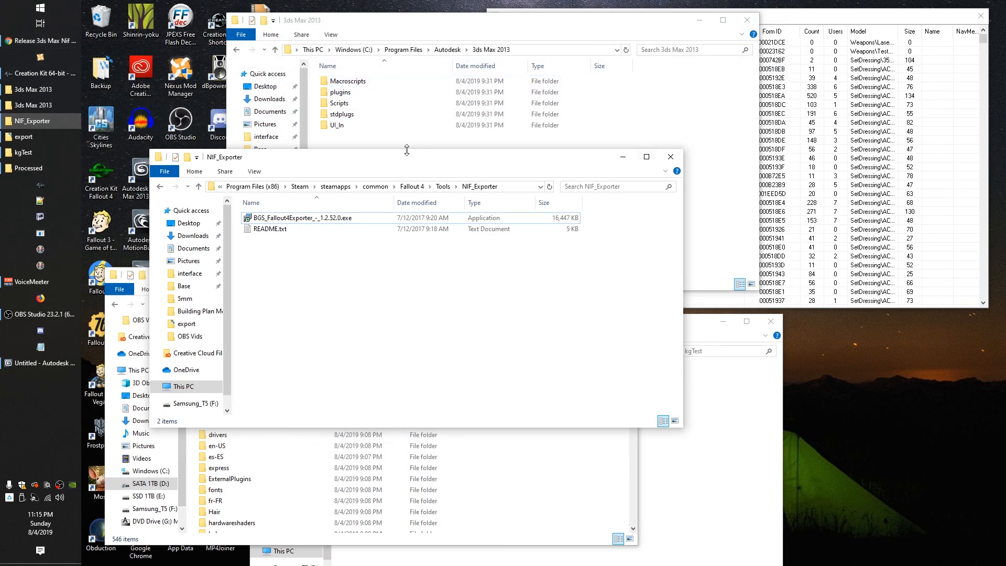
pyautogui.moveTo(392, 166); pyautogui.dragTo(351, 165)
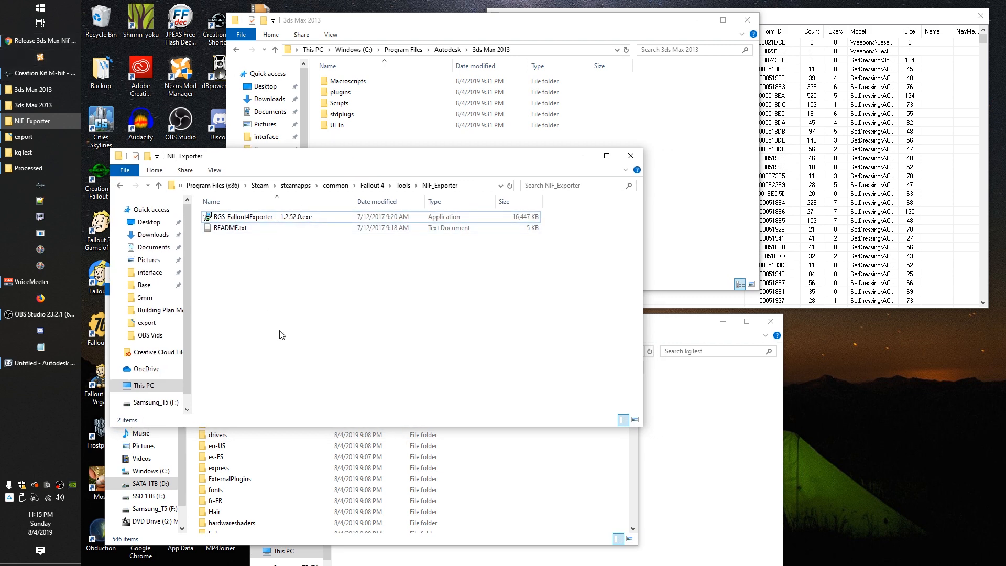
pyautogui.click(54, 41)
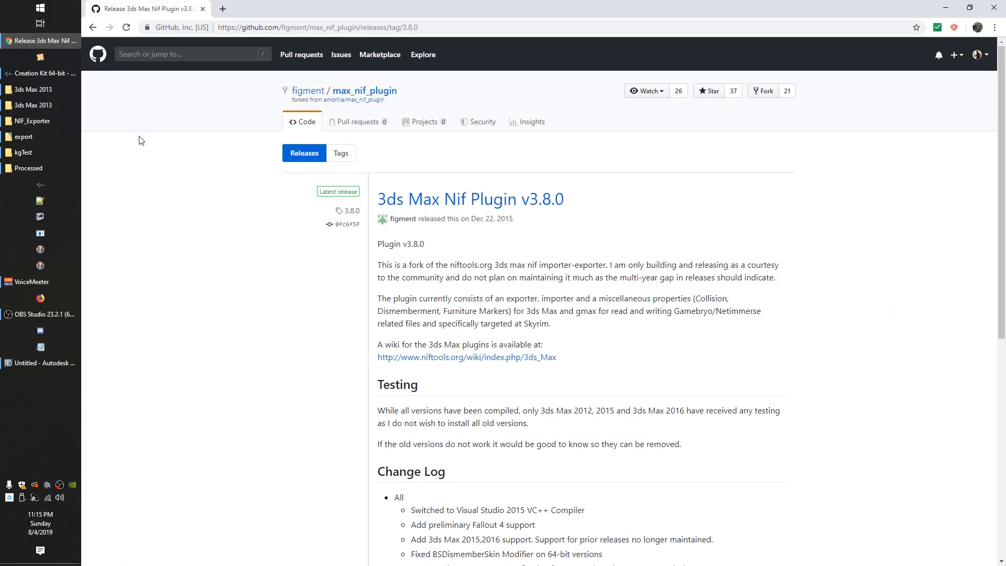
pyautogui.click(48, 39)
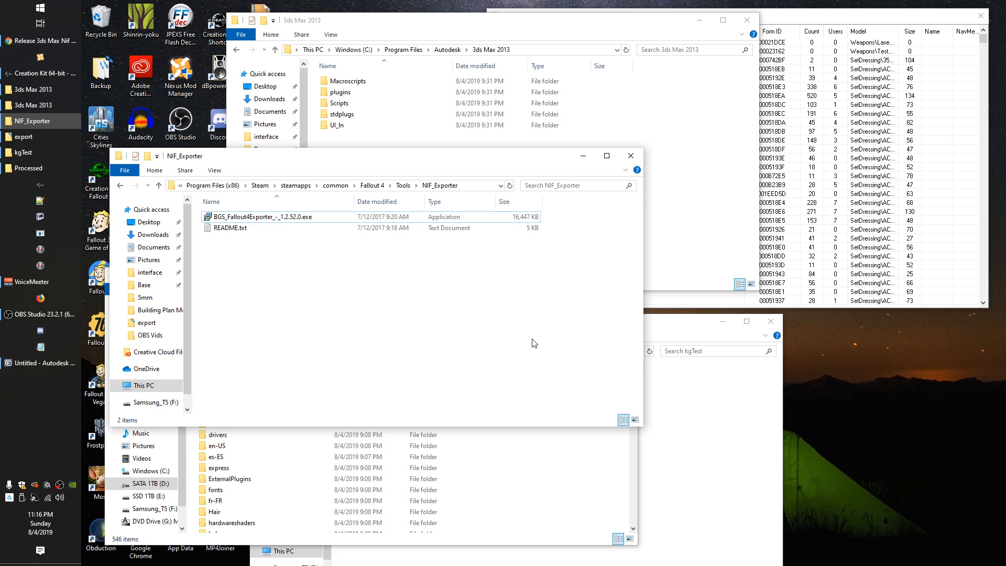
# Select the Macroscripts, plugins, Scripts, stdplugs and UI_In folders on the C: drive and bring up the D: drive's 3ds Max 2013 folder
pyautogui.click(383, 138)
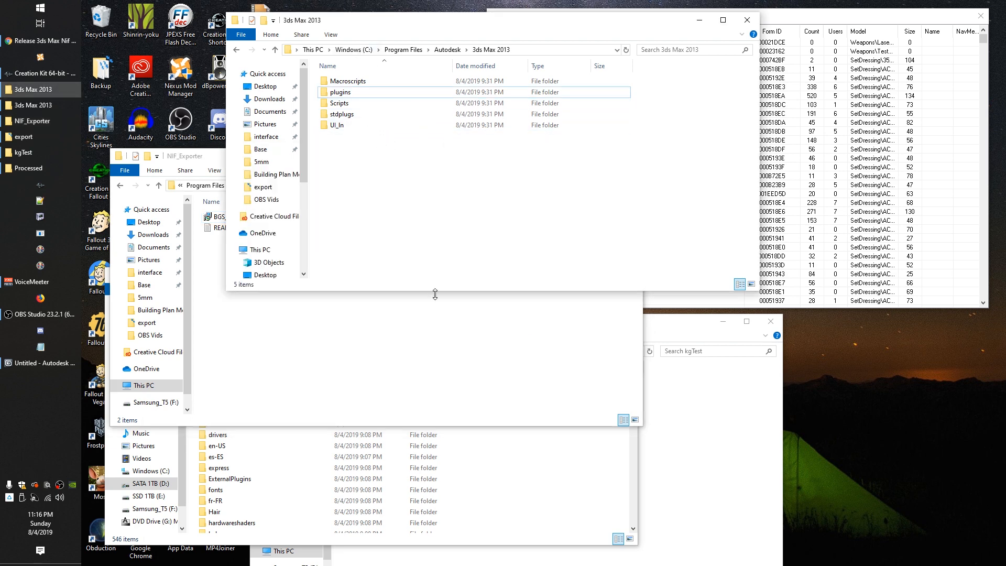
pyautogui.click(324, 407)
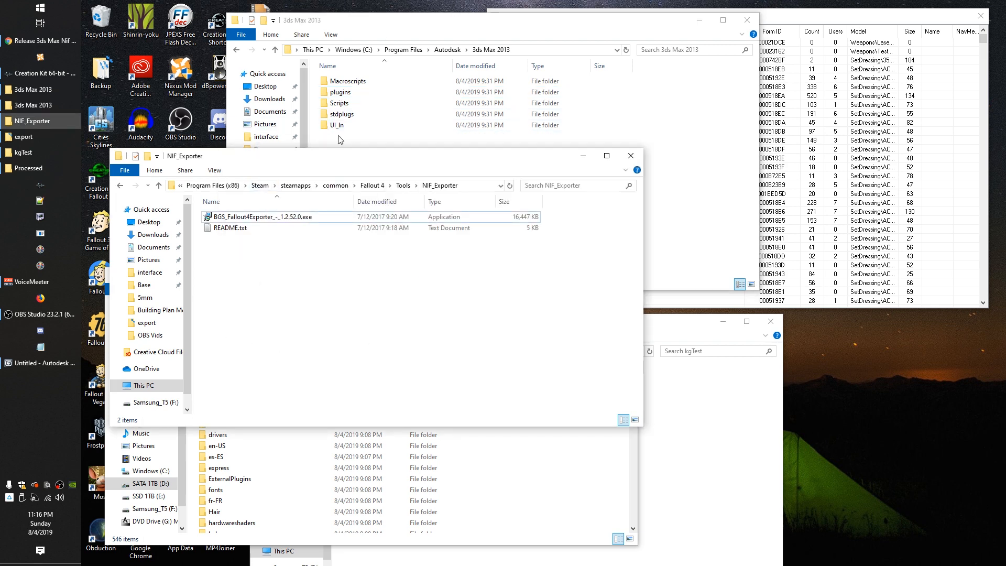
pyautogui.click(538, 21)
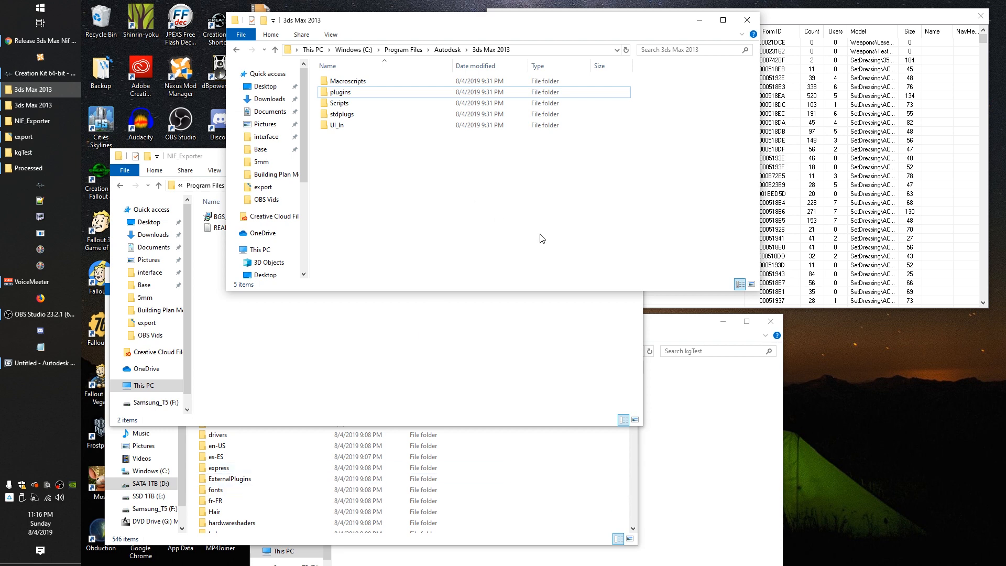
pyautogui.moveTo(654, 226); pyautogui.dragTo(316, 74)
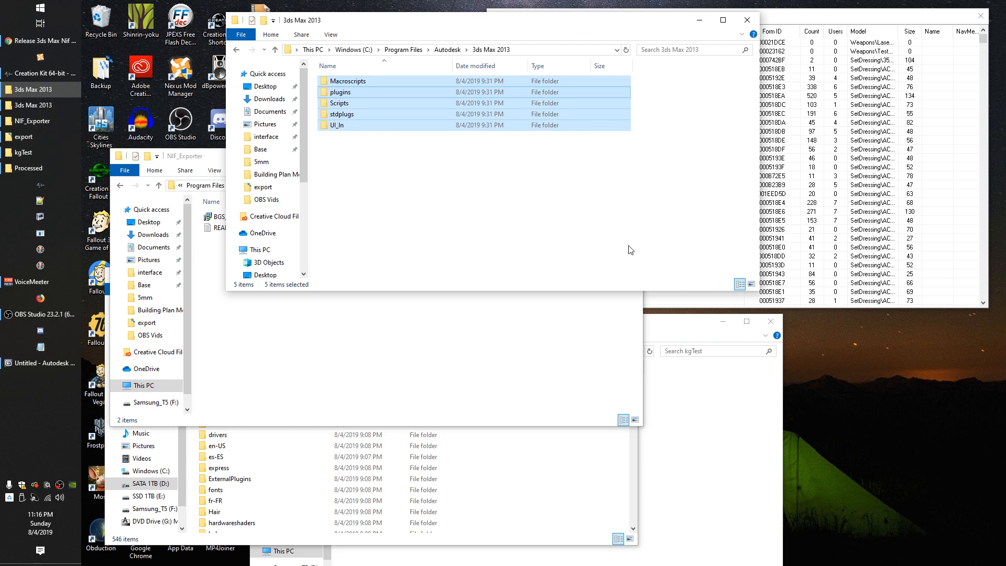
pyautogui.moveTo(674, 223); pyautogui.dragTo(317, 64)
pyautogui.click(625, 531)
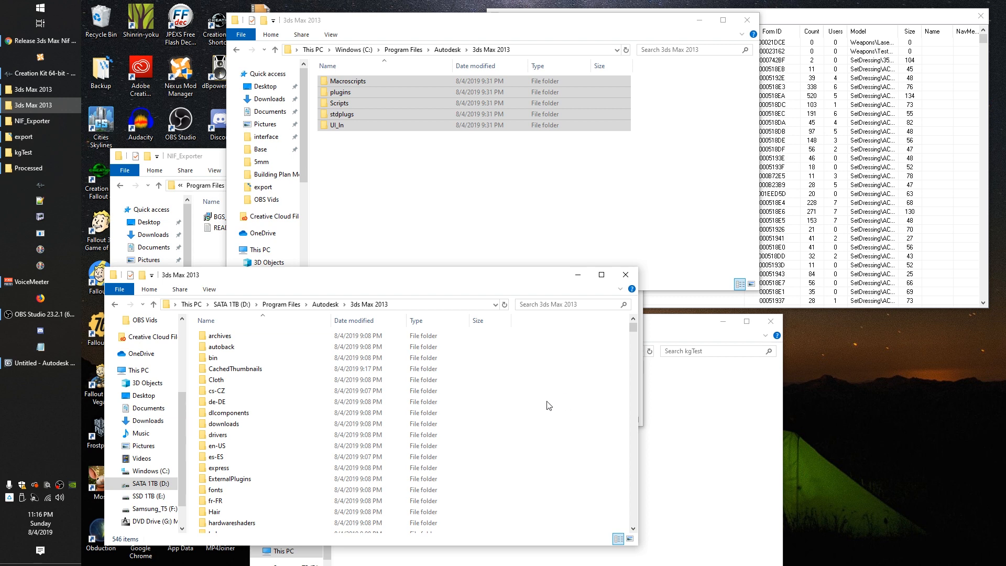
# Switch to 3ds Max, close the welcome screen and open the External Files list in Configure User Paths
pyautogui.click(42, 362)
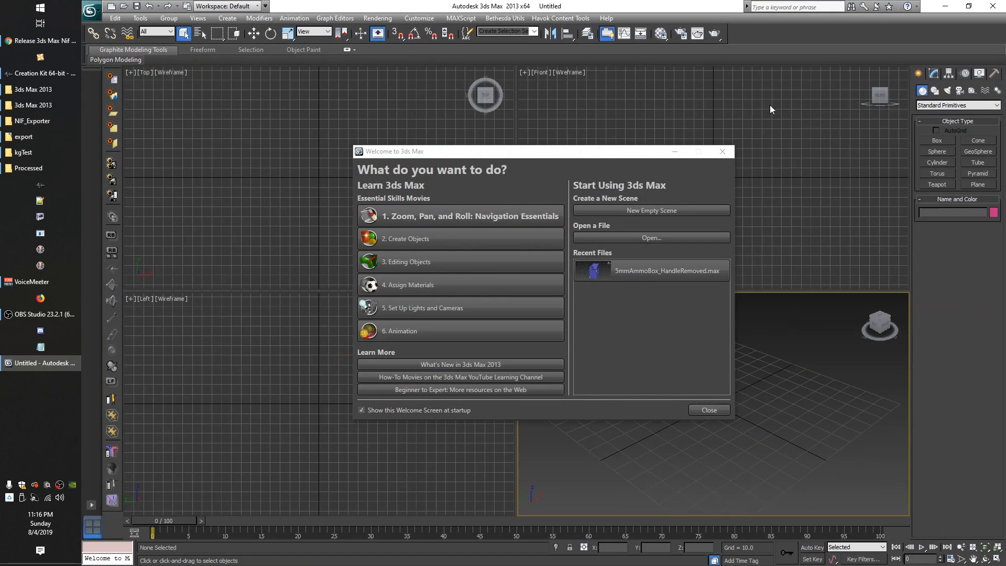
pyautogui.click(724, 152)
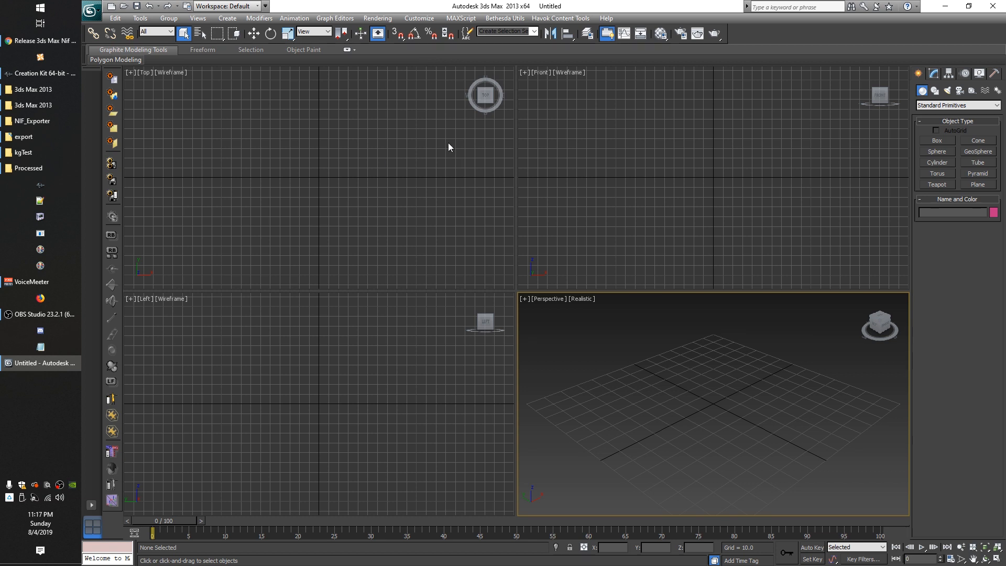
pyautogui.click(411, 19)
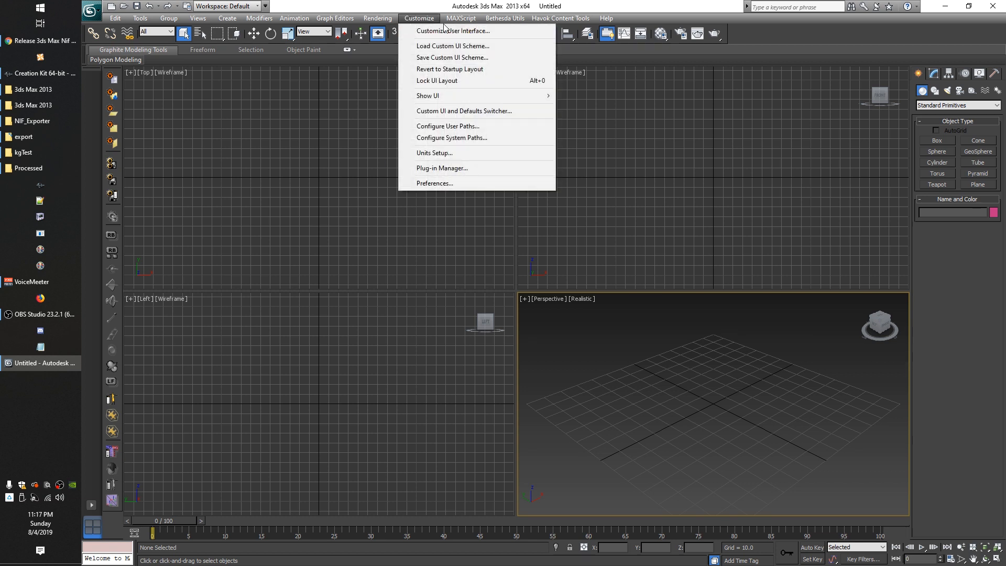
pyautogui.click(452, 128)
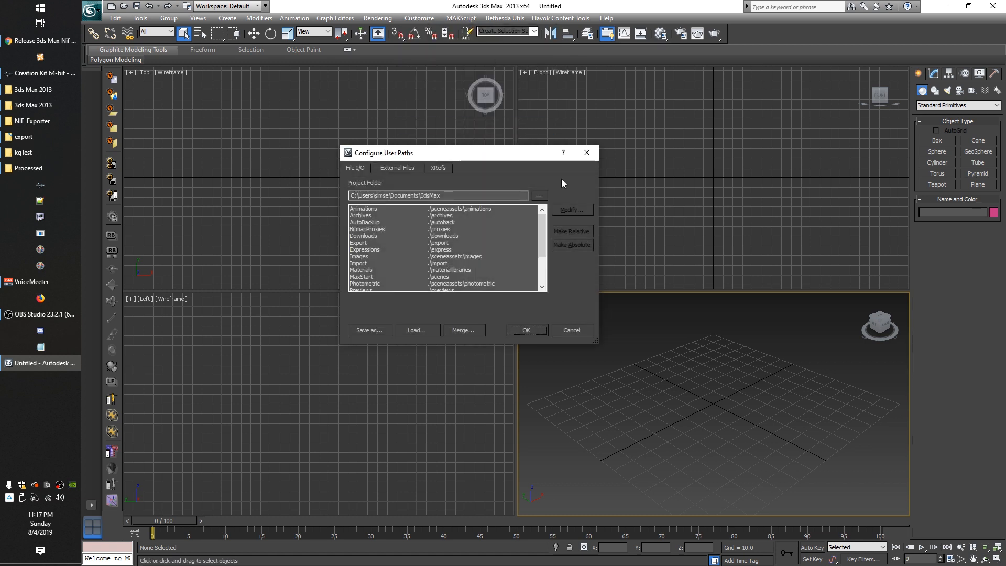
pyautogui.click(397, 166)
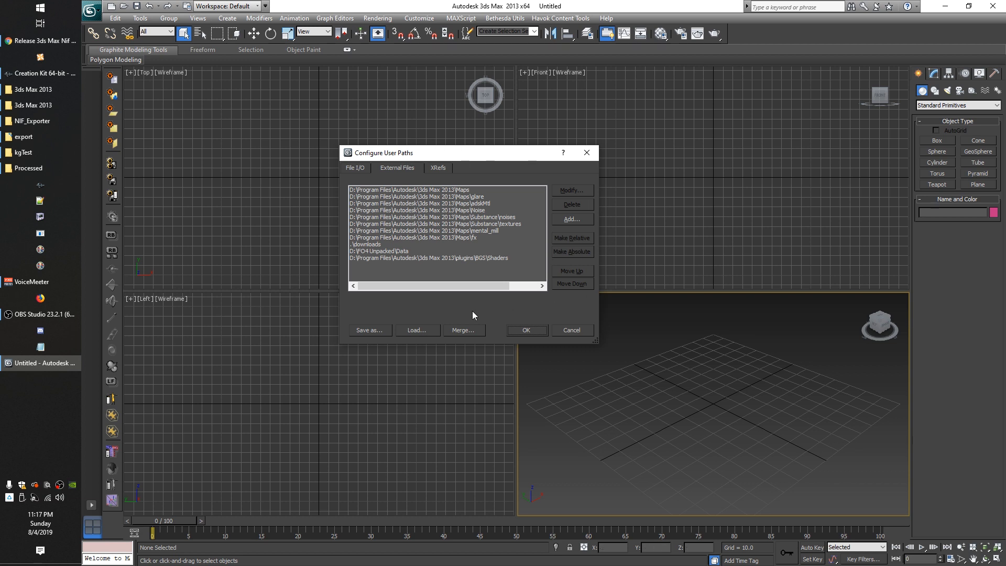
# Check the external file paths D:\FO4 Unpacked\Data and D:\Program Files\Autodesk\3ds Max 2013\plugins\BGS\Shaders, and accept the user paths
pyautogui.click(404, 252)
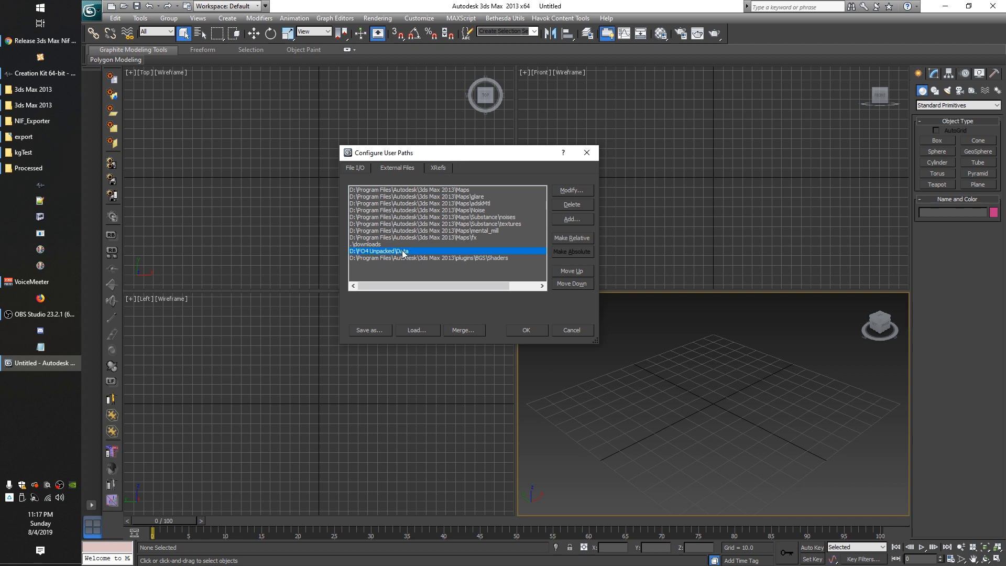
pyautogui.click(427, 258)
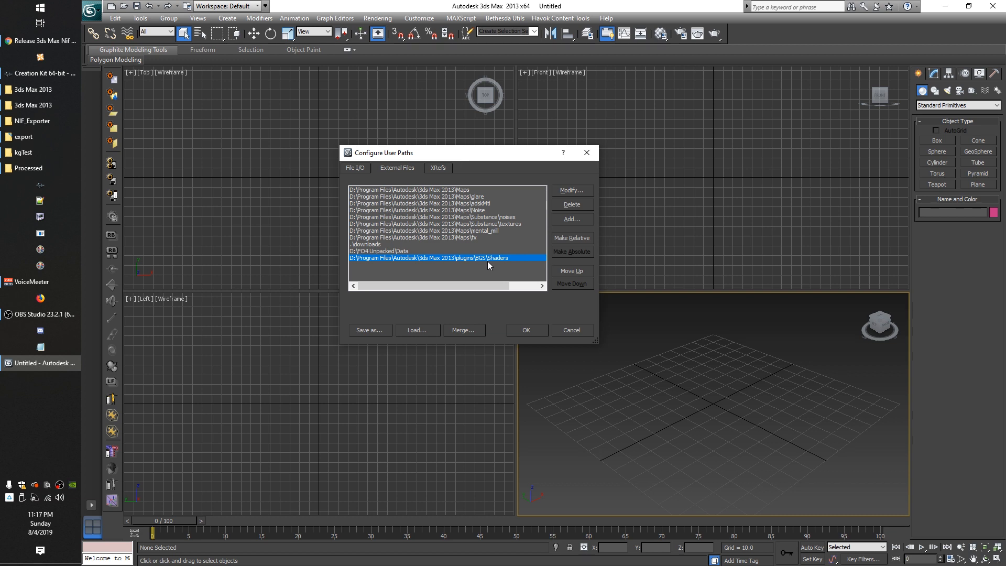
pyautogui.click(380, 247)
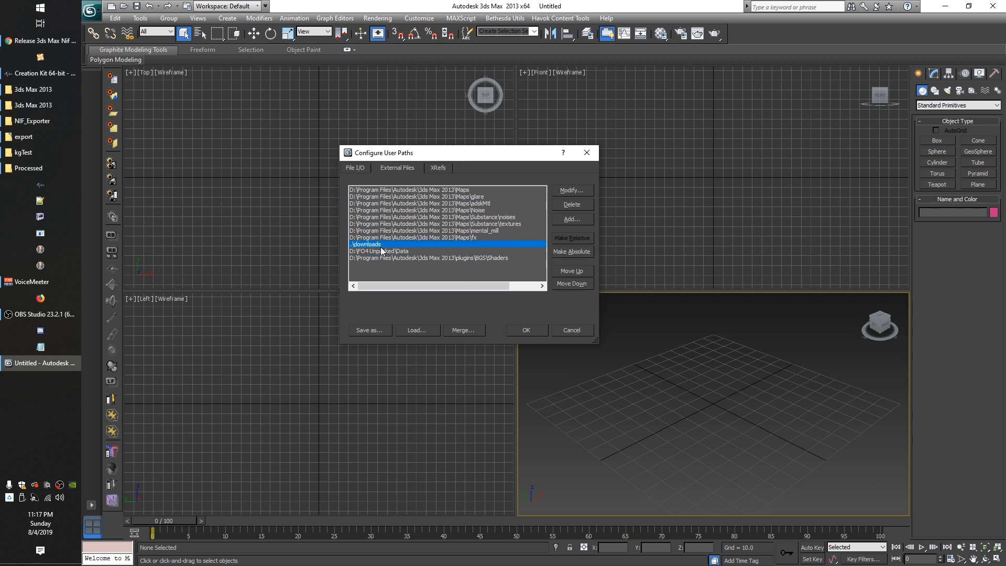
pyautogui.click(392, 253)
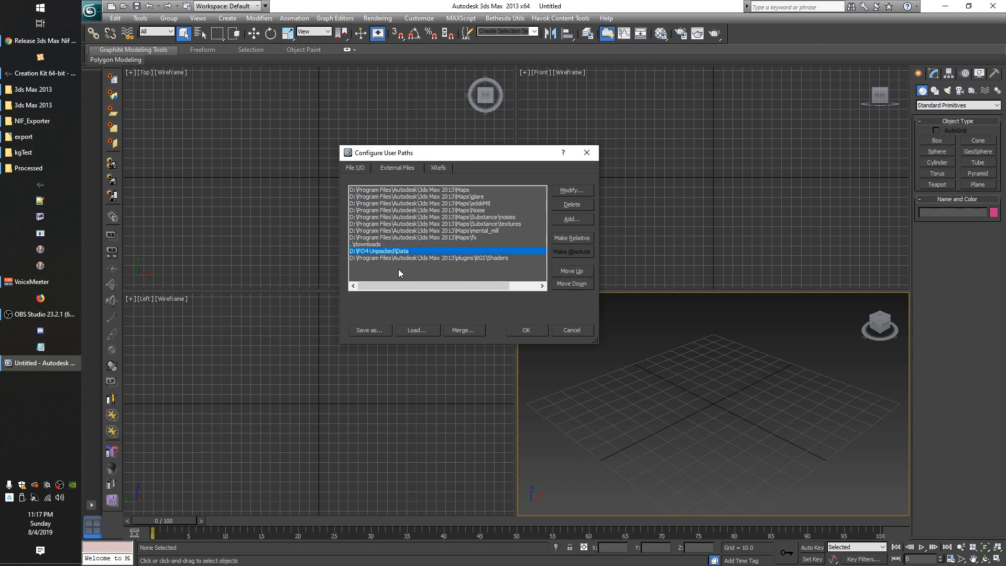
pyautogui.click(486, 258)
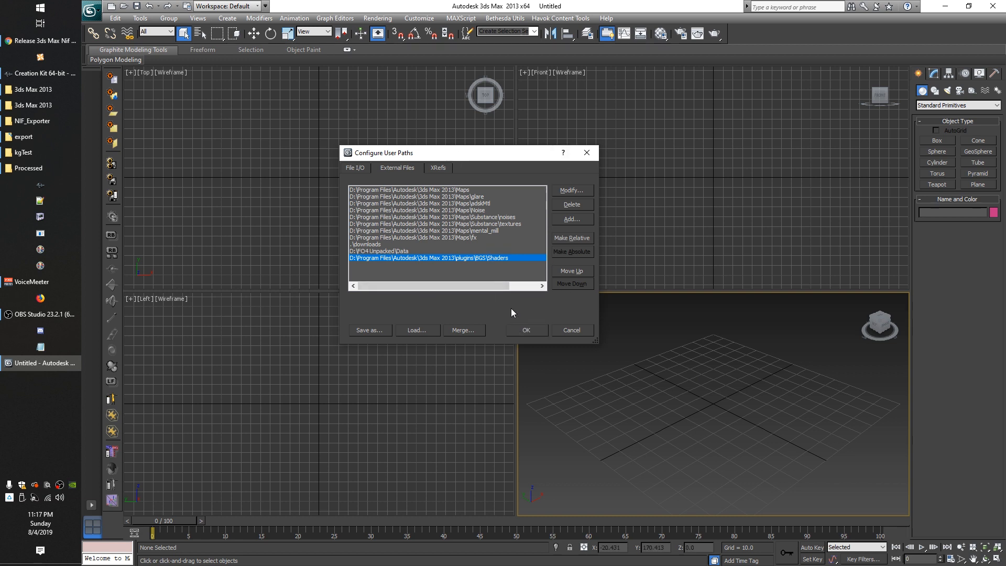
pyautogui.click(527, 331)
pyautogui.click(337, 158)
pyautogui.click(764, 215)
pyautogui.click(385, 334)
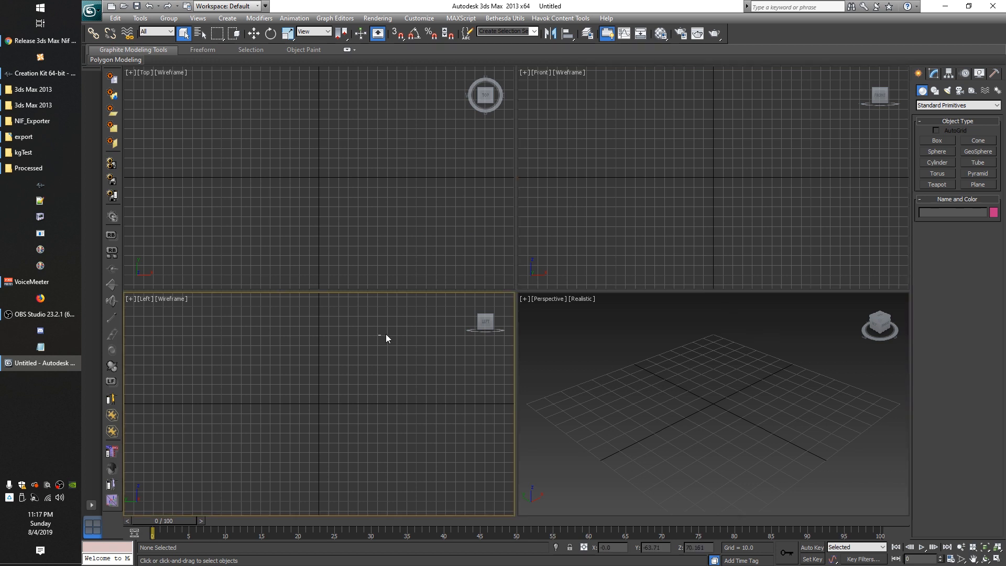
pyautogui.click(487, 278)
pyautogui.click(733, 152)
pyautogui.click(702, 382)
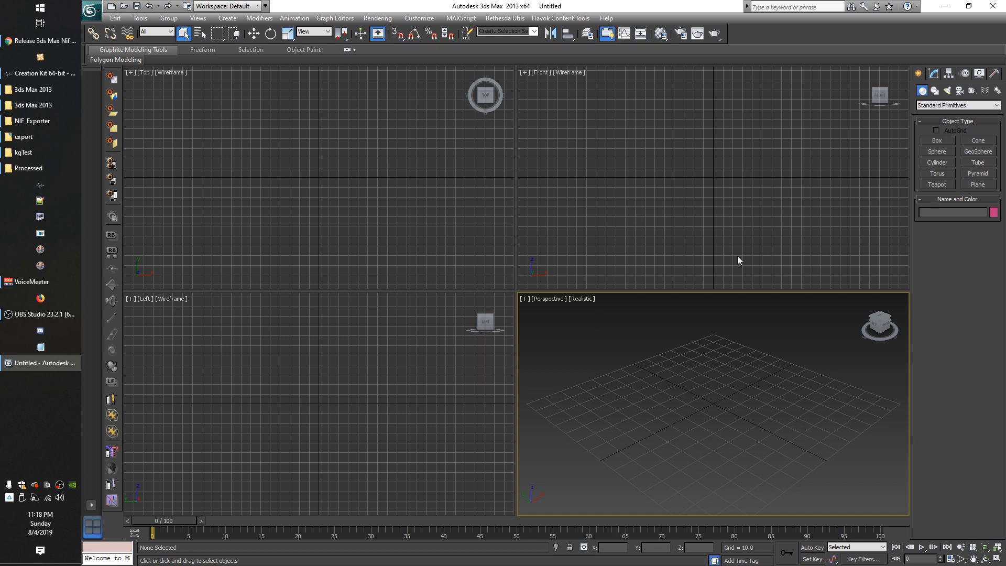
pyautogui.click(658, 134)
pyautogui.click(436, 162)
pyautogui.click(604, 190)
pyautogui.click(592, 335)
pyautogui.click(445, 336)
pyautogui.click(414, 235)
pyautogui.click(602, 261)
pyautogui.click(661, 363)
pyautogui.click(367, 216)
pyautogui.click(692, 226)
pyautogui.click(566, 417)
pyautogui.click(678, 167)
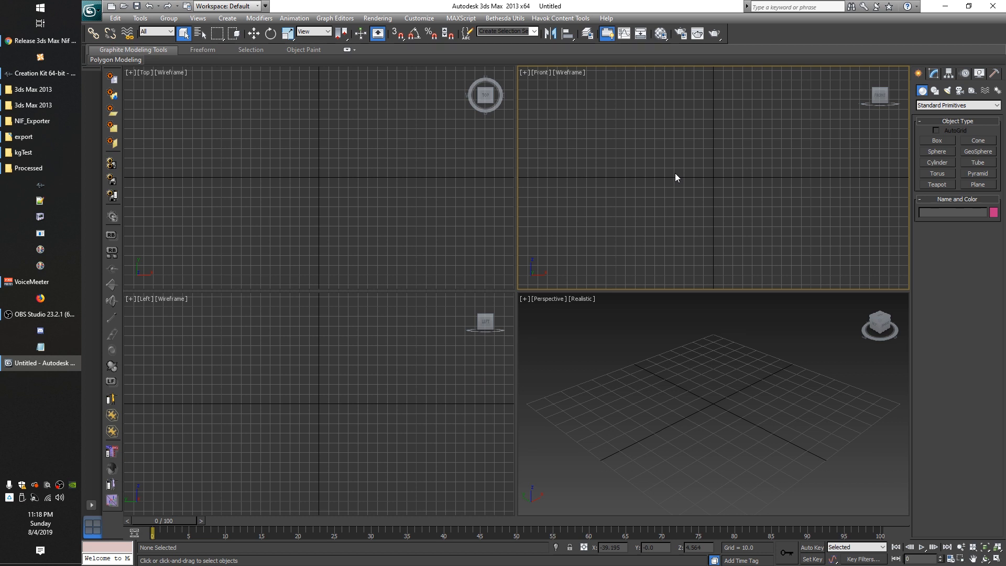
pyautogui.click(416, 209)
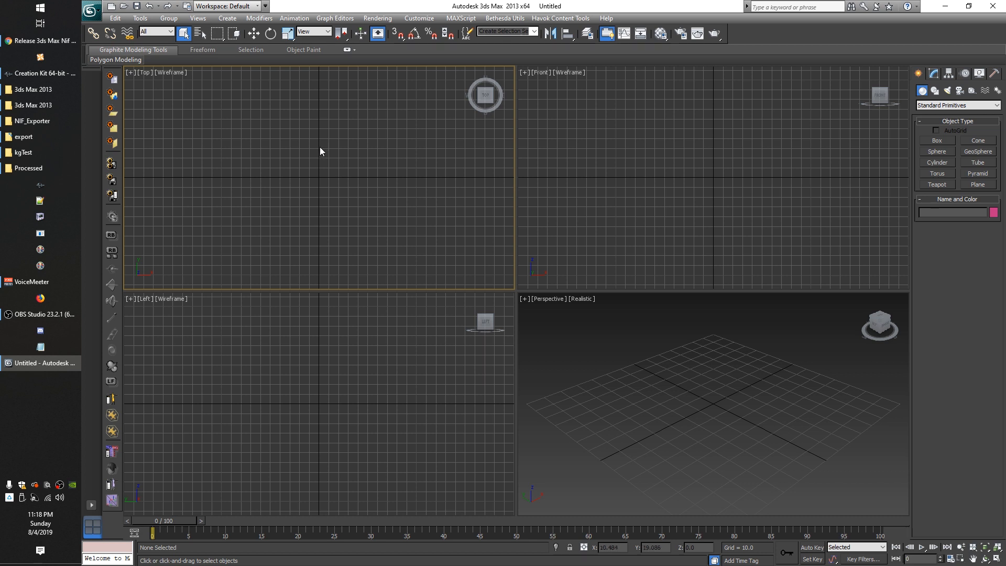
# Choose 5mmAmmo.nif from the FO4 Unpacked\Data\Meshes\Ammo\5mm folder on the D: drive as the file to import
pyautogui.click(92, 11)
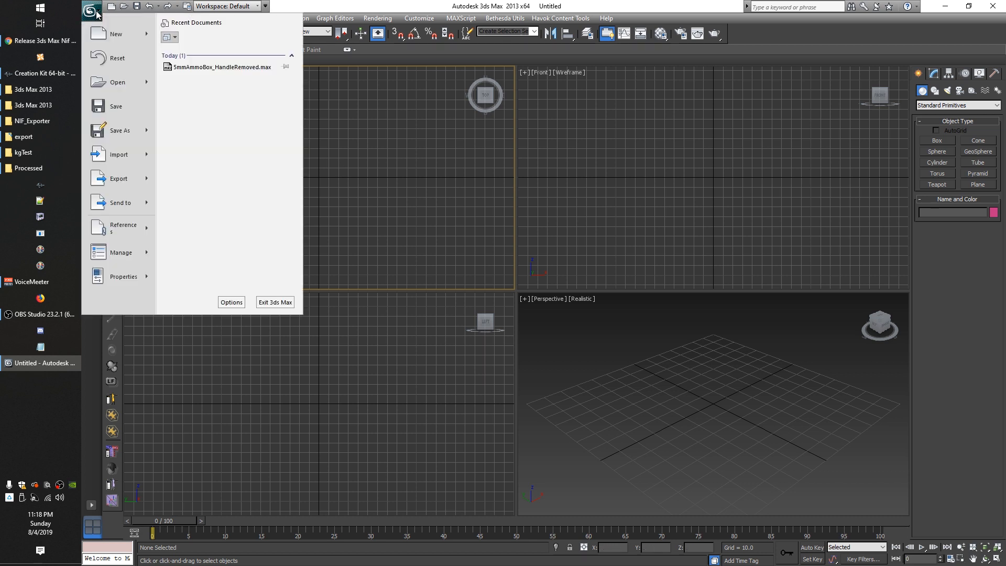
pyautogui.click(133, 156)
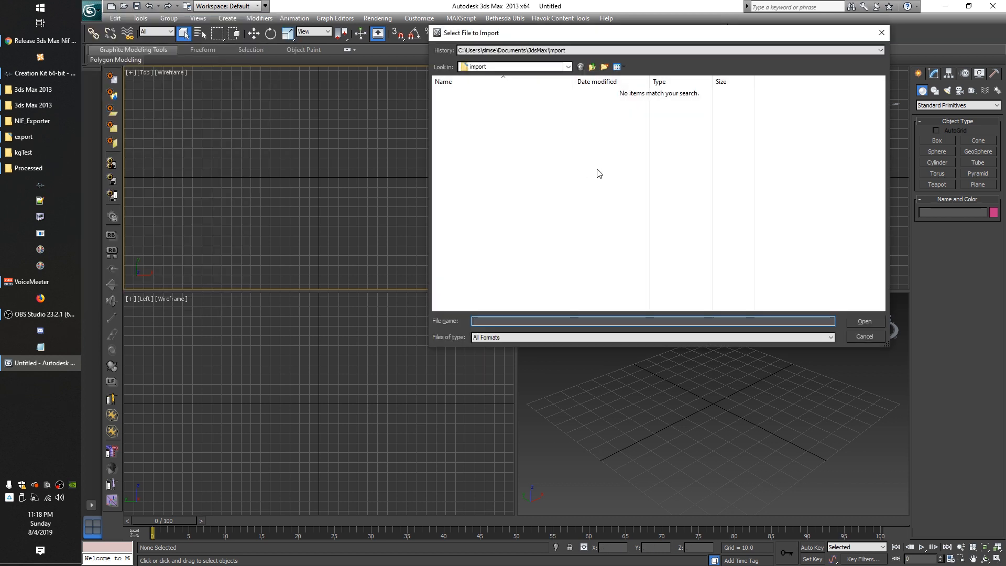
pyautogui.click(567, 67)
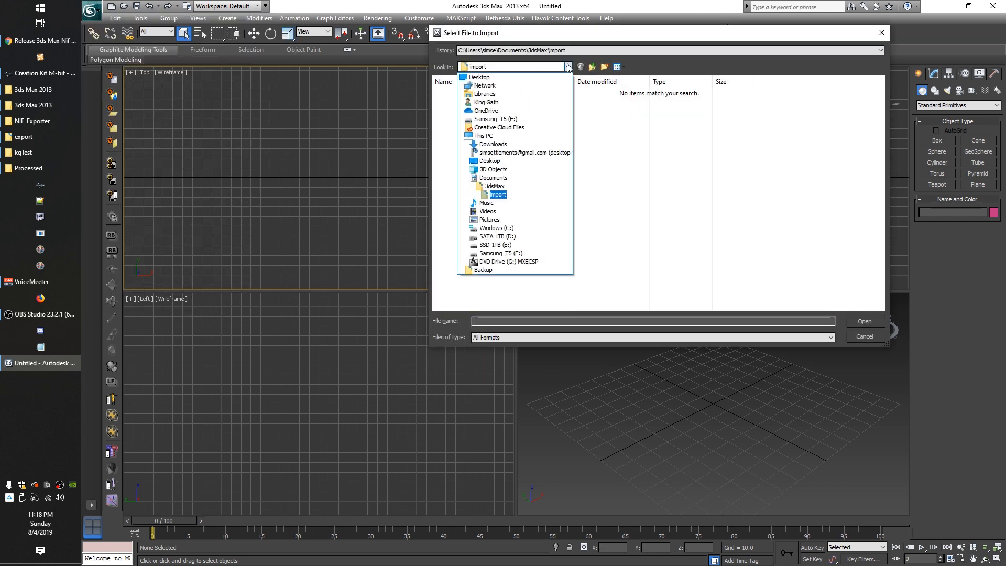
pyautogui.click(505, 237)
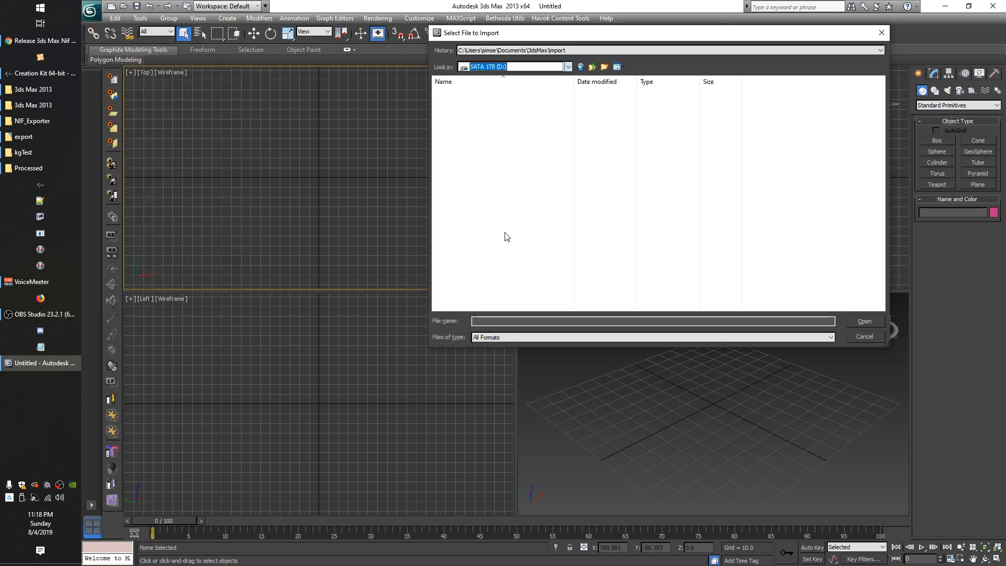
pyautogui.doubleClick(467, 113)
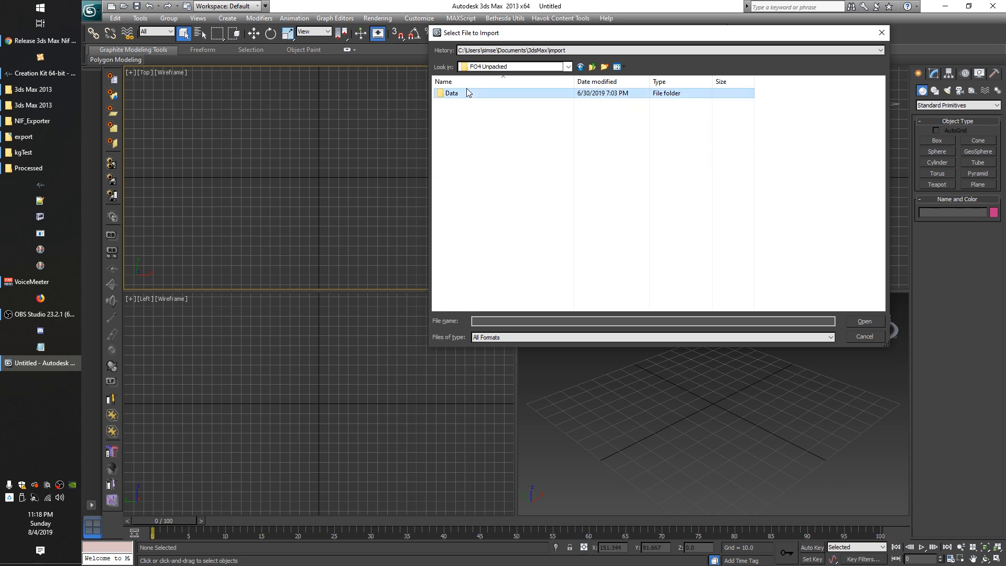
pyautogui.doubleClick(457, 92)
pyautogui.doubleClick(468, 124)
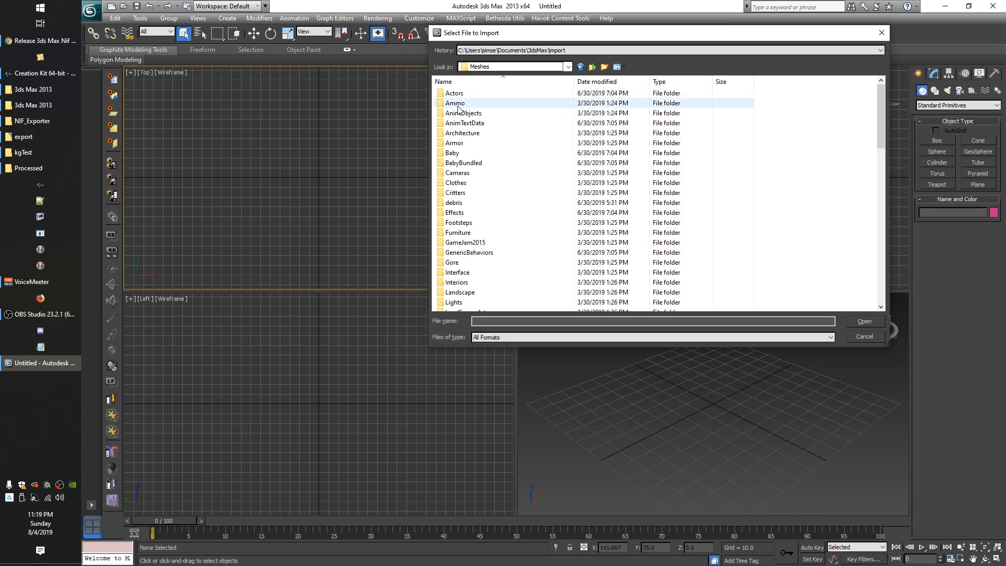
pyautogui.doubleClick(458, 112)
pyautogui.doubleClick(468, 93)
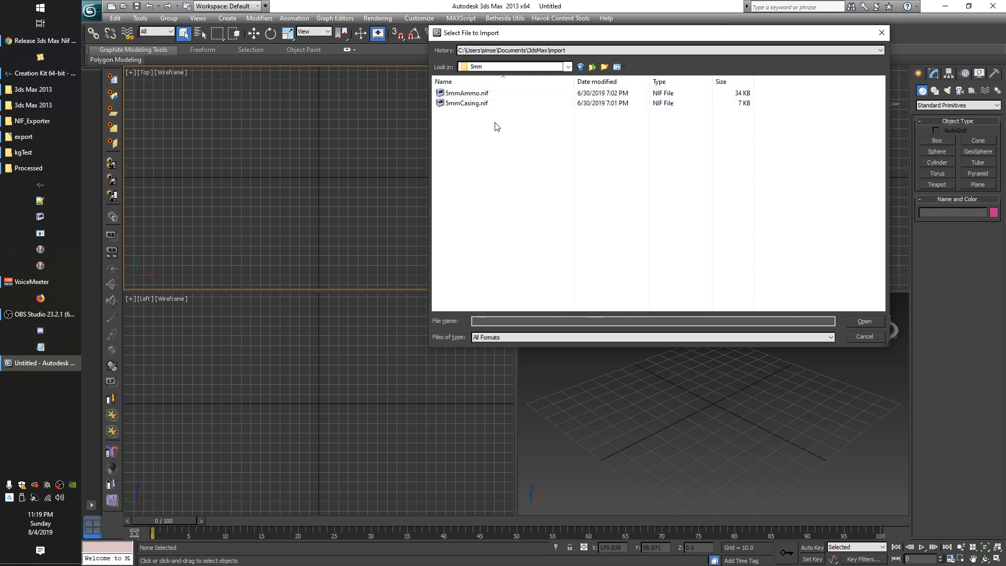
pyautogui.click(472, 96)
pyautogui.doubleClick(466, 96)
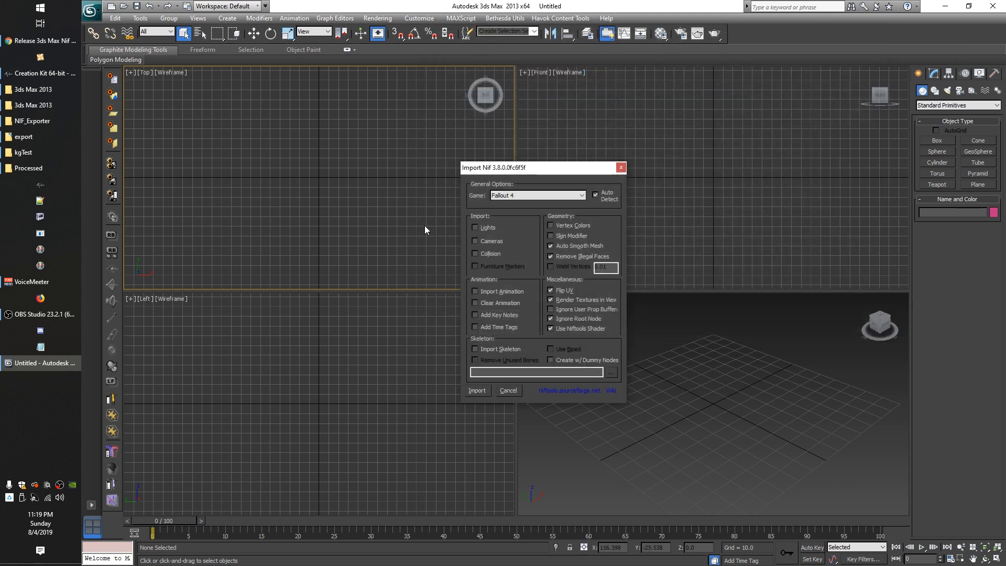
# Import the NIF with the Fallout 4 game setting and the preset options, clear the selection and view the ammo box in perspective
pyautogui.moveTo(504, 167); pyautogui.dragTo(469, 116)
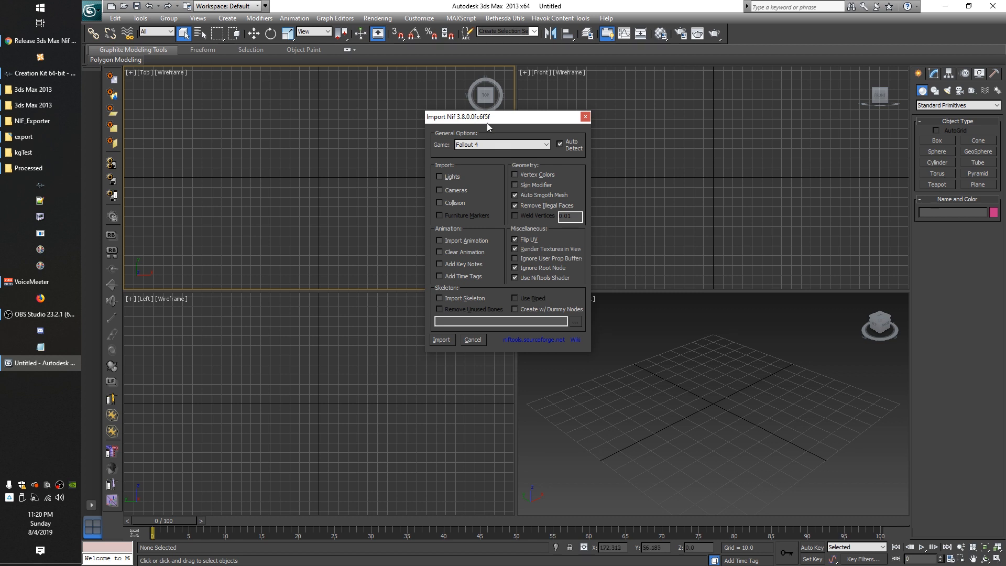
pyautogui.moveTo(486, 122); pyautogui.dragTo(455, 84)
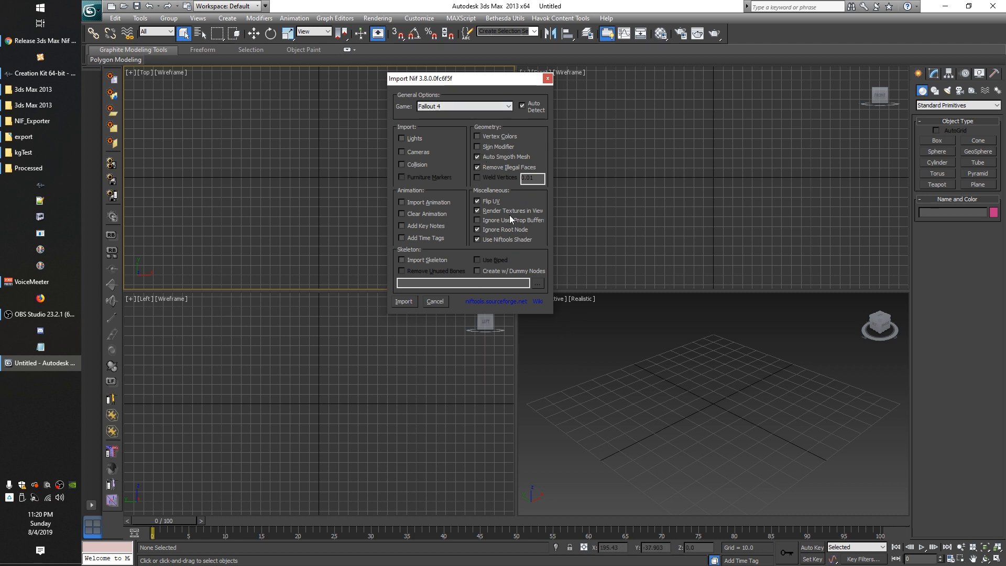
pyautogui.click(400, 303)
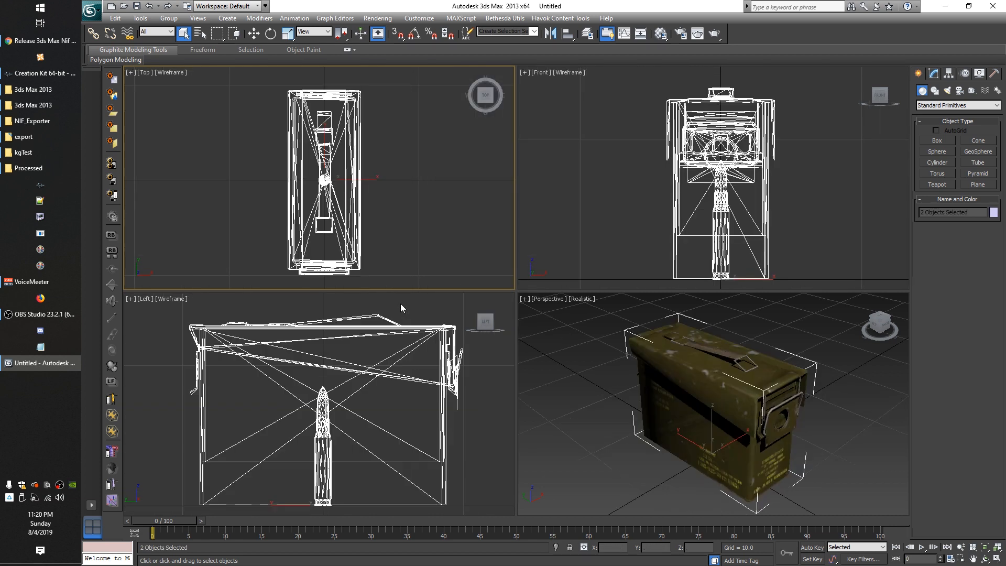
pyautogui.click(588, 323)
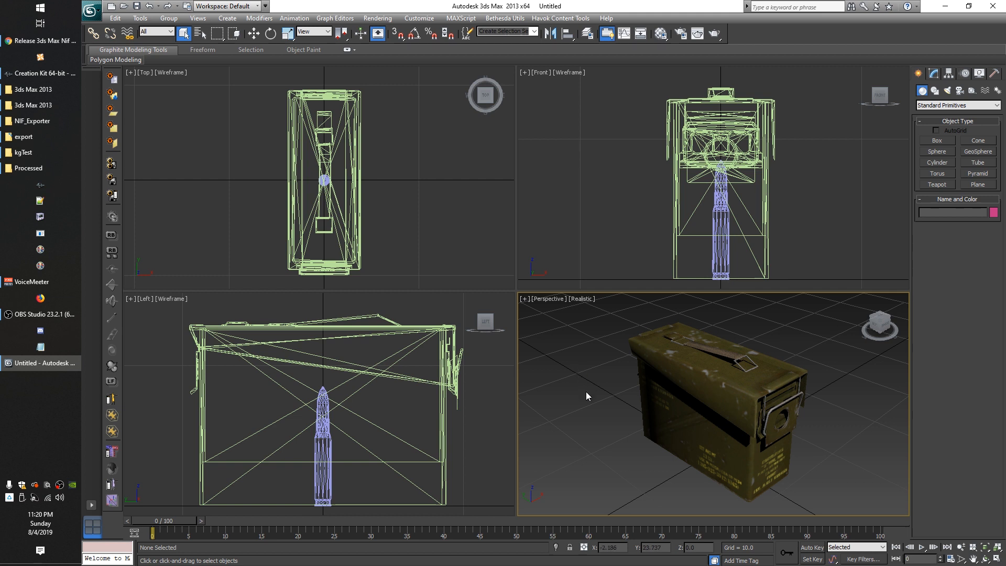
pyautogui.scroll(-5, 585, 392)
pyautogui.scroll(5, 591, 399)
pyautogui.scroll(-2, 591, 403)
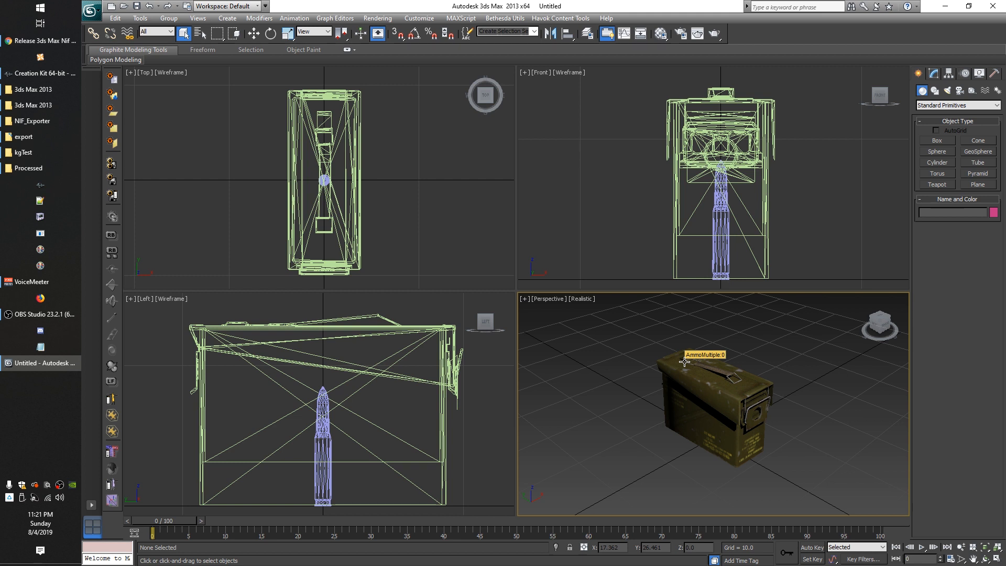
# Look at the compact Material Editor and the Slate Material Editor in turn, closing each one
pyautogui.click(662, 34)
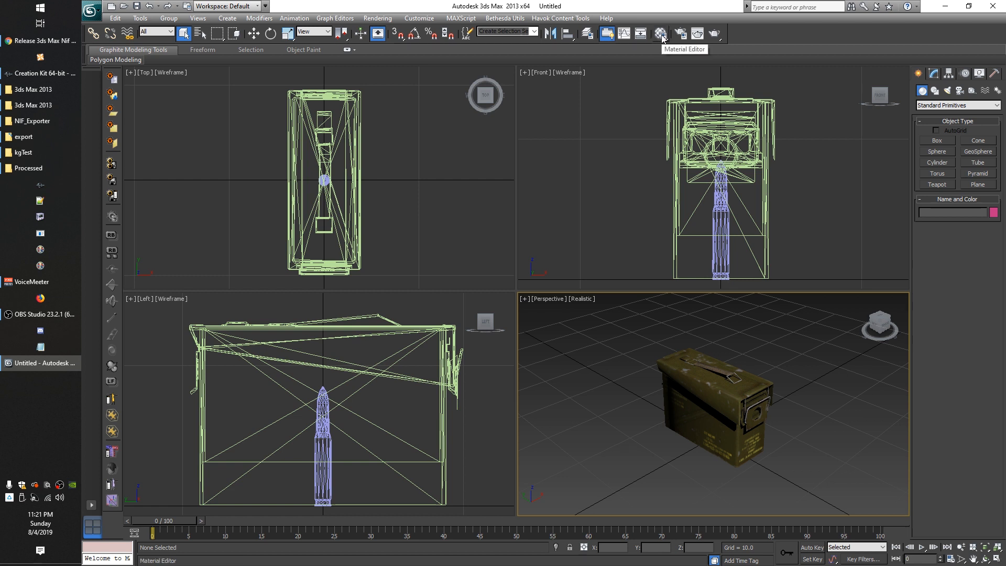
pyautogui.click(661, 34)
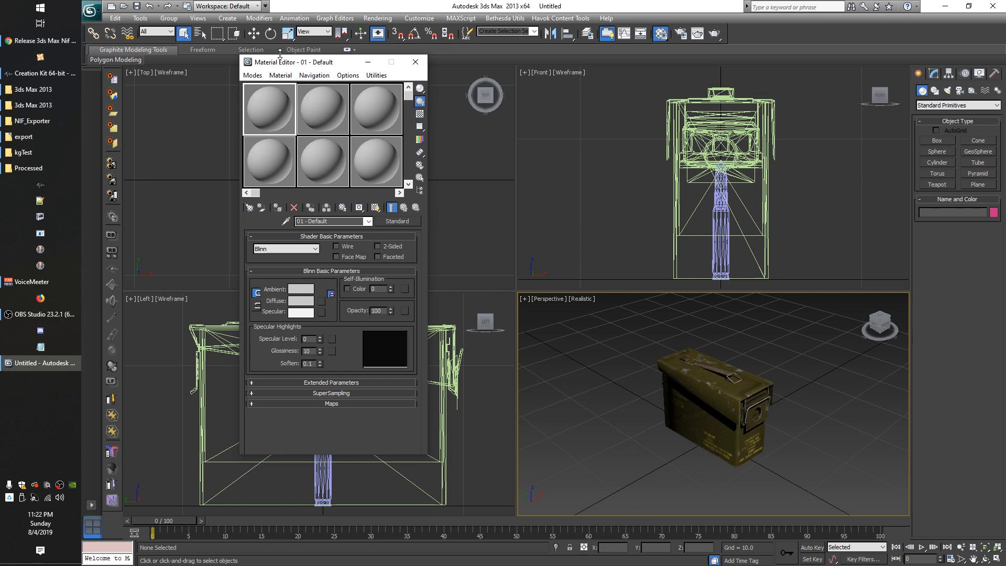
pyautogui.click(415, 63)
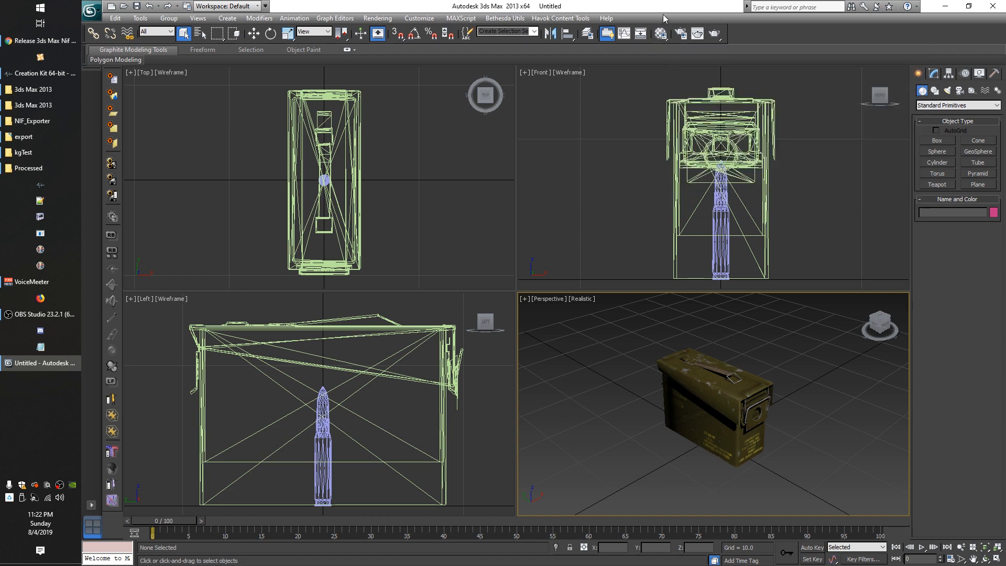
pyautogui.click(661, 33)
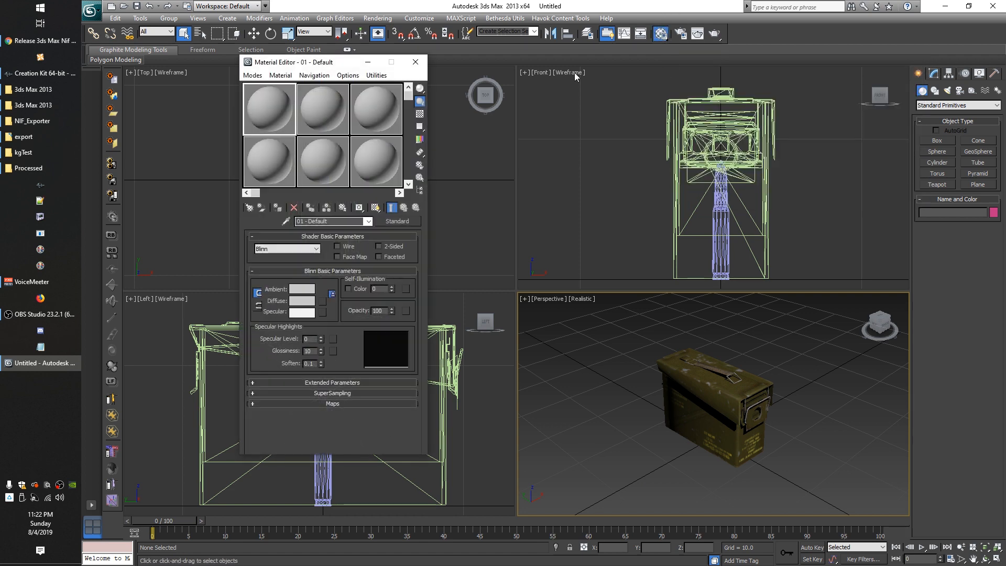
pyautogui.click(415, 62)
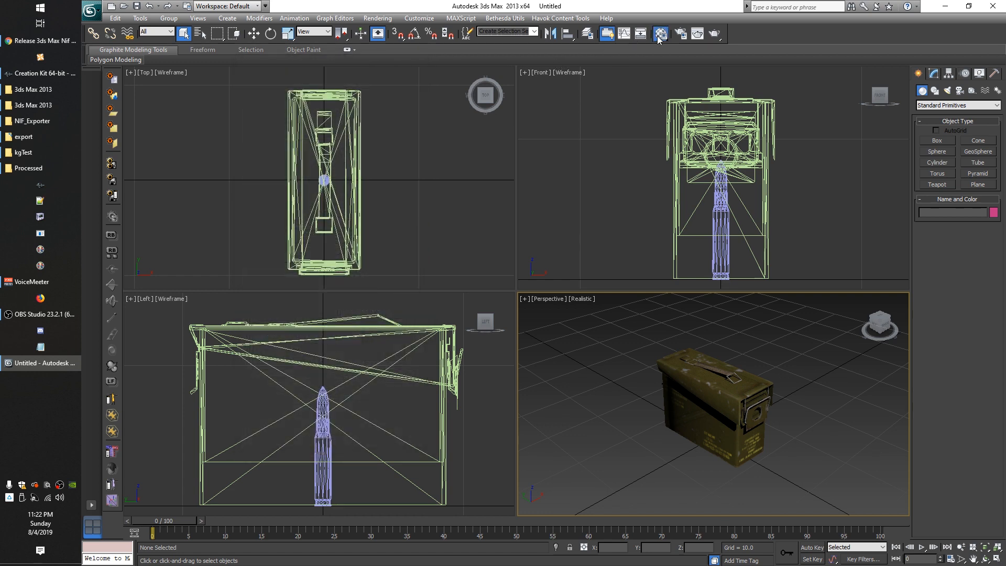
pyautogui.moveTo(658, 38); pyautogui.dragTo(662, 71)
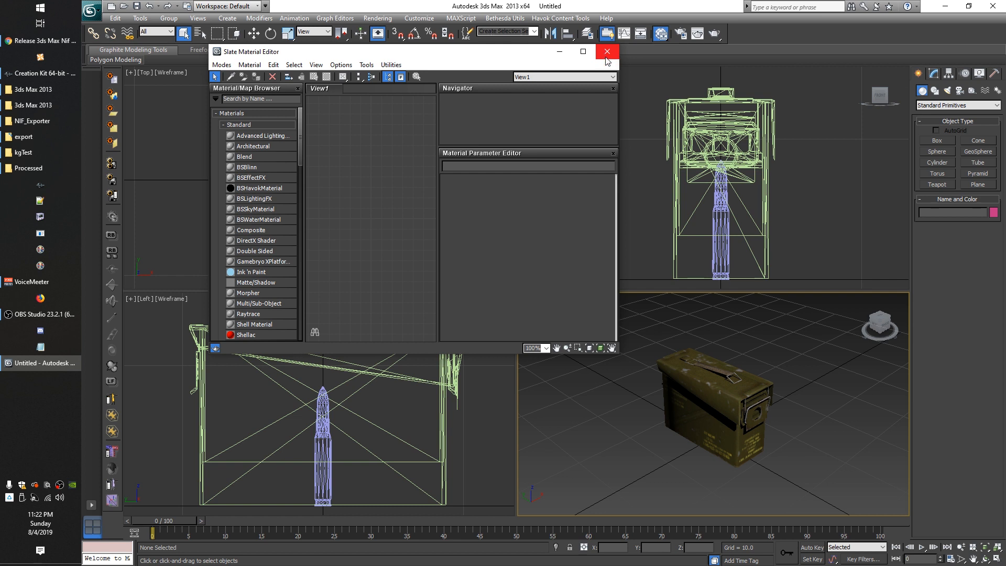
pyautogui.click(606, 60)
pyautogui.click(607, 52)
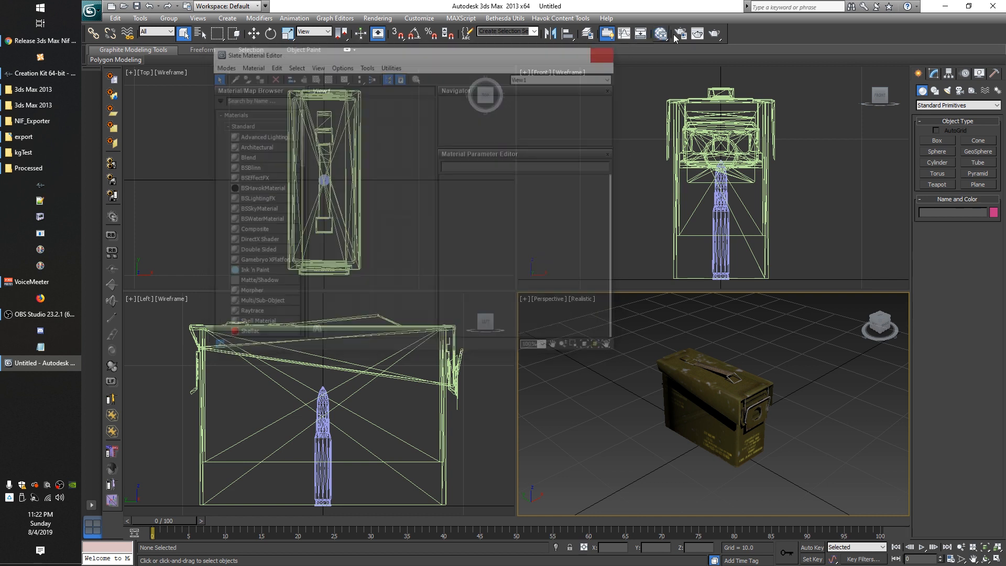
# Bring up the compact Material Editor and sample the ammo box's material from the perspective view into the first slot
pyautogui.moveTo(661, 39)
pyautogui.mouseDown()
pyautogui.moveTo(669, 35)
pyautogui.moveTo(663, 43)
pyautogui.moveTo(660, 20)
pyautogui.moveTo(664, 63)
pyautogui.moveTo(662, 52)
pyautogui.mouseUp()
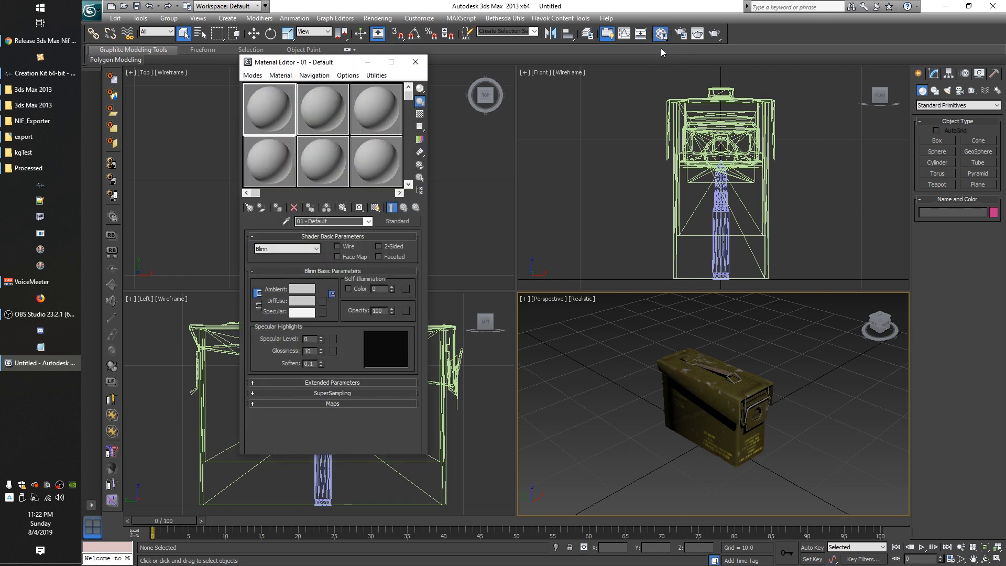
pyautogui.moveTo(322, 62); pyautogui.dragTo(305, 54)
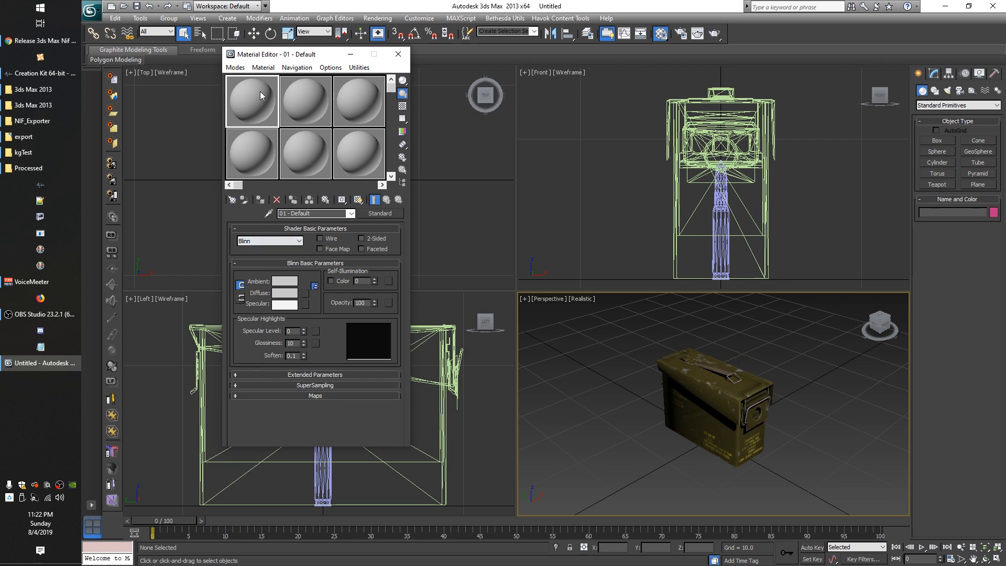
pyautogui.click(268, 214)
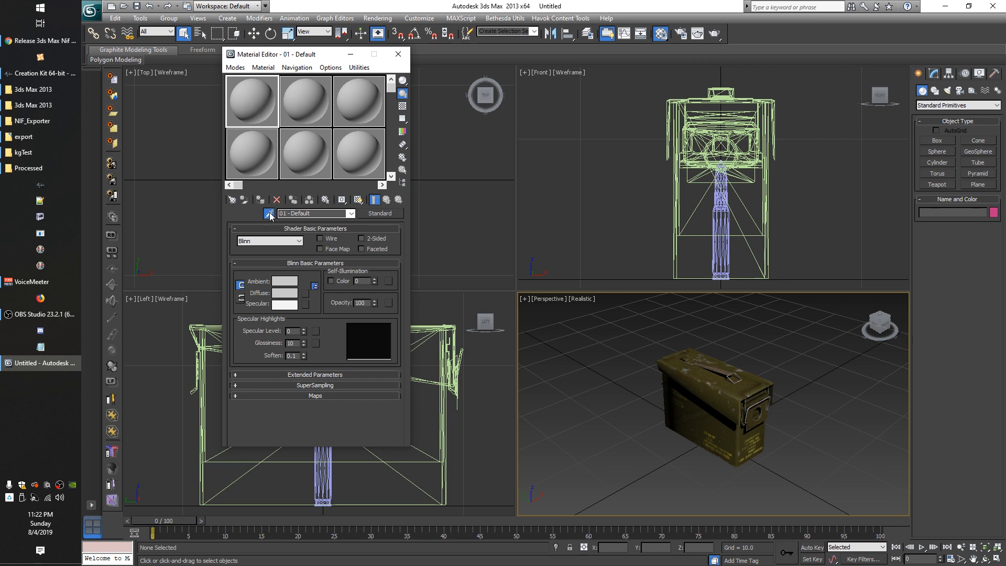
pyautogui.click(746, 419)
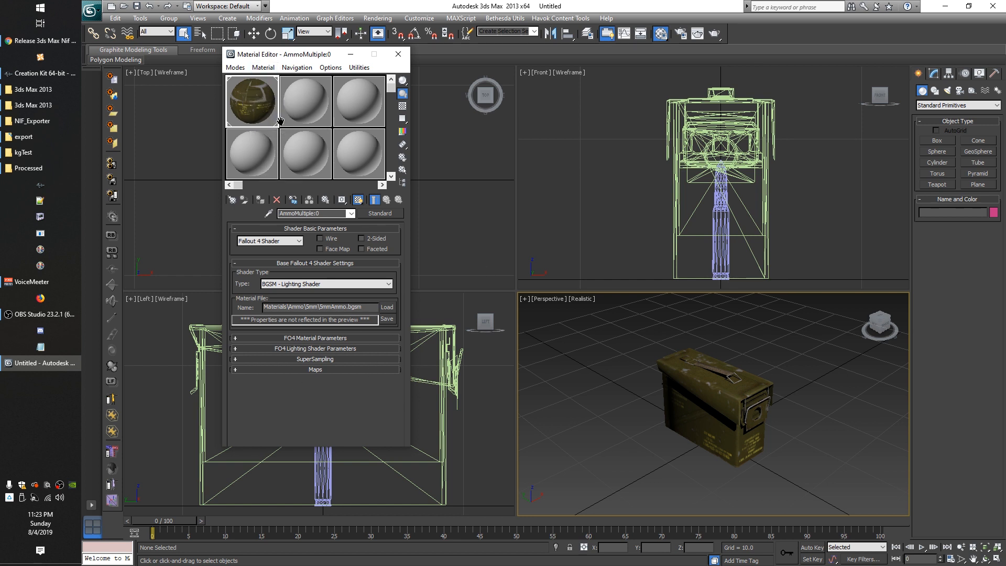
# Change the material type of the second sample slot, 02 - Default, to BSLightingFX
pyautogui.click(312, 108)
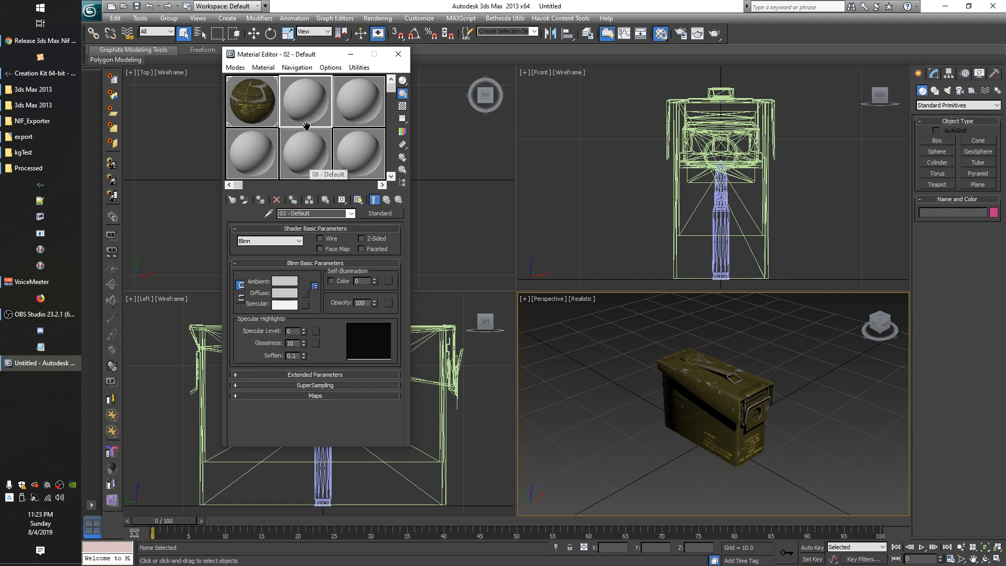
pyautogui.click(373, 213)
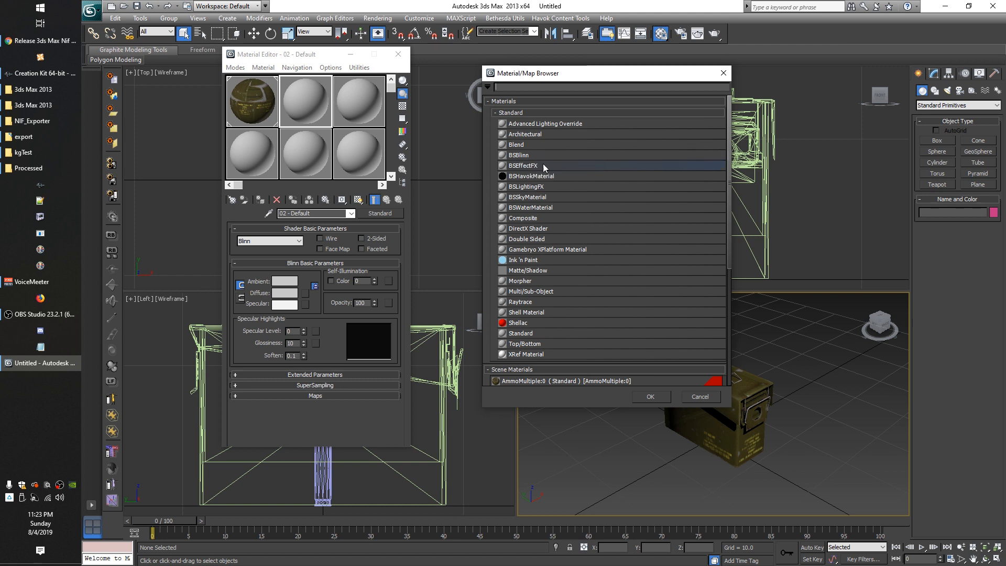
pyautogui.doubleClick(522, 187)
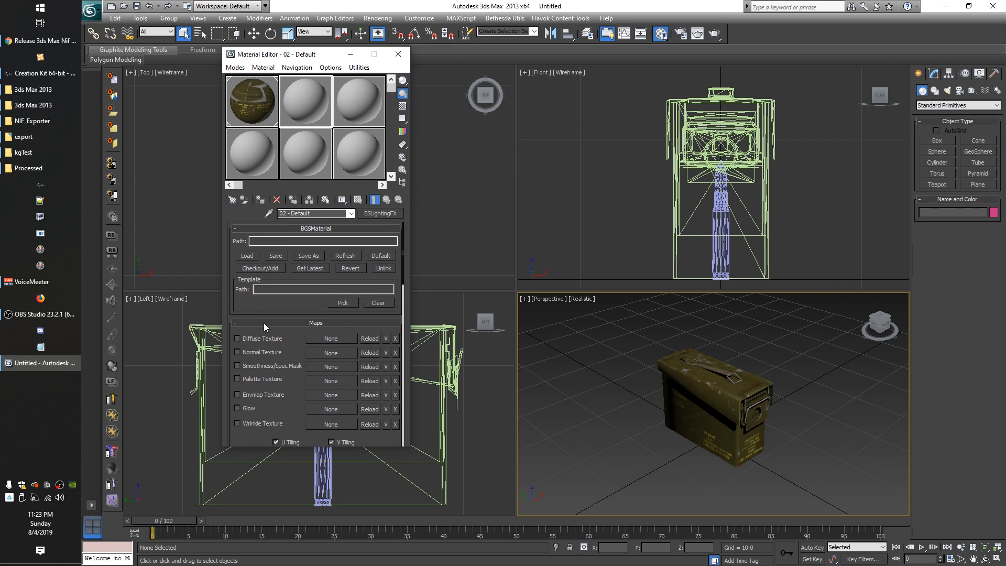
# Examine the BSLightingFX Parameters and Maps rollouts, collapsing Parameters and arranging the expanded Maps rollout above it
pyautogui.click(304, 320)
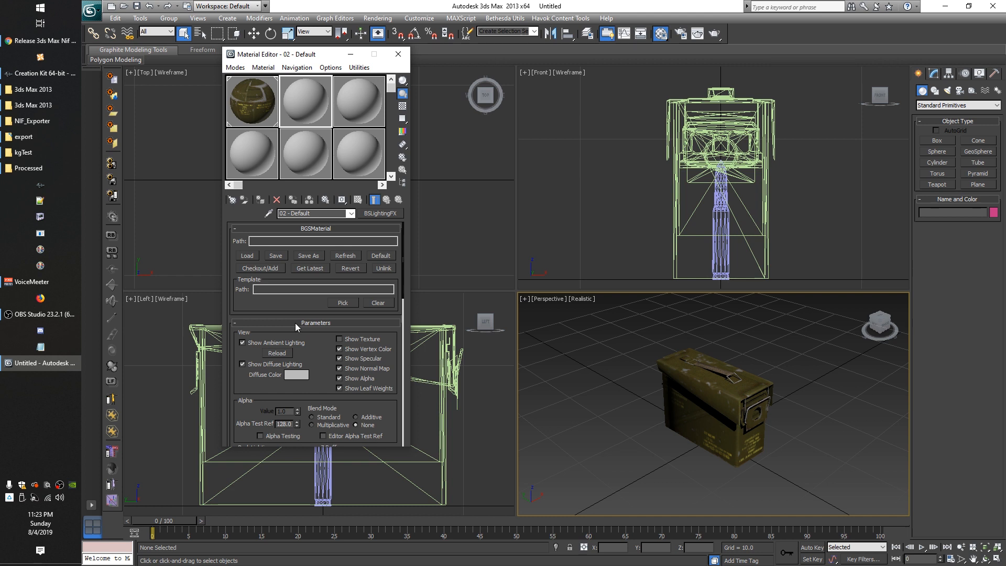
pyautogui.moveTo(314, 342); pyautogui.dragTo(339, 407)
pyautogui.click(315, 323)
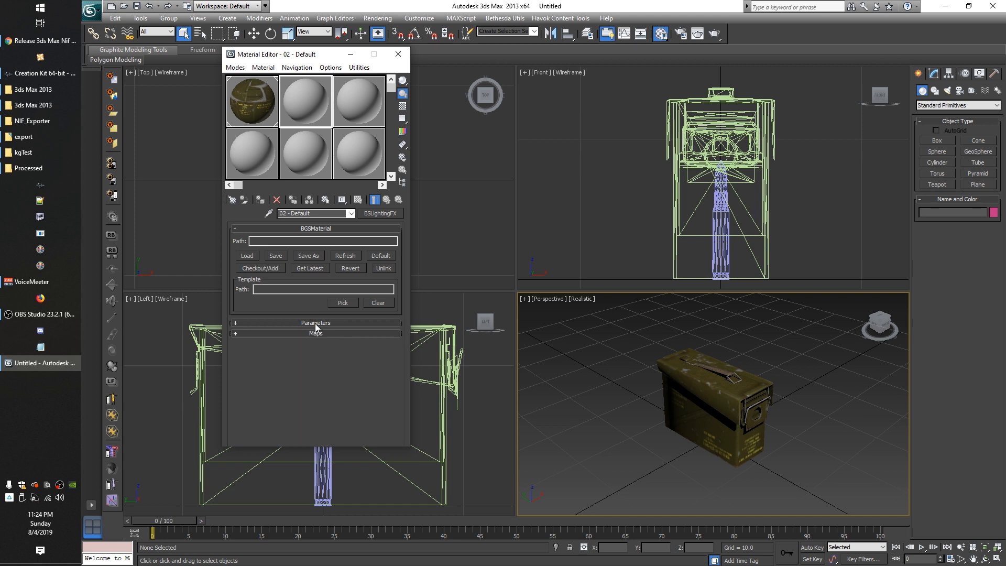
pyautogui.moveTo(315, 334); pyautogui.dragTo(316, 324)
pyautogui.click(235, 324)
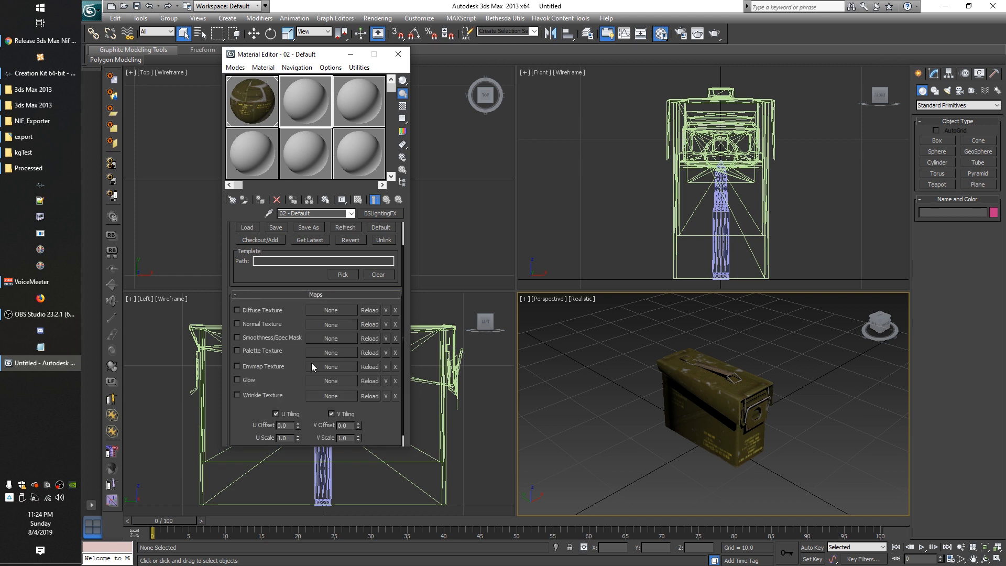
pyautogui.scroll(2, 262, 267)
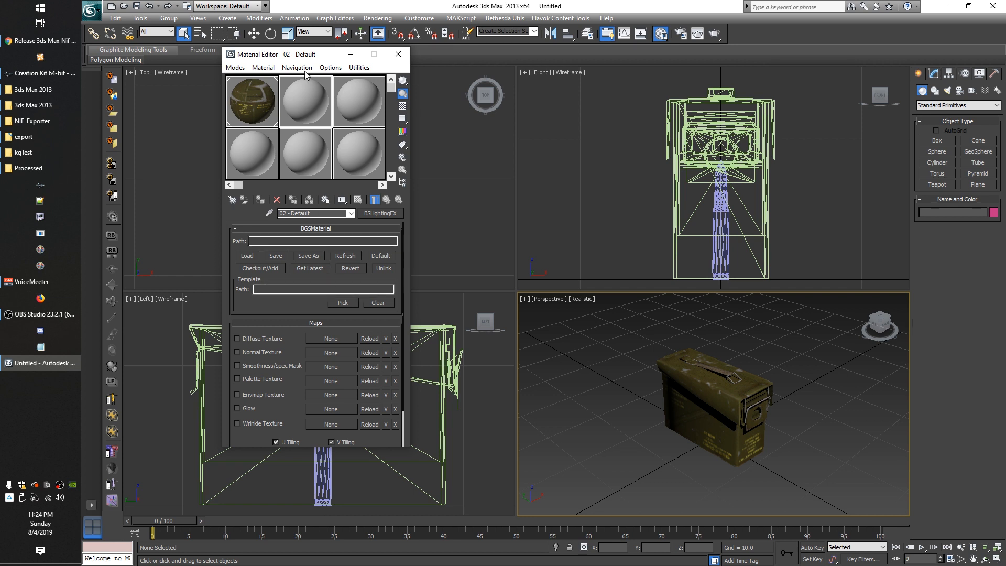
# Copy the material file path Materials\Ammo\5mm\5mmAmmo.bgsm from the AmmoMultiple:0 material
pyautogui.click(249, 95)
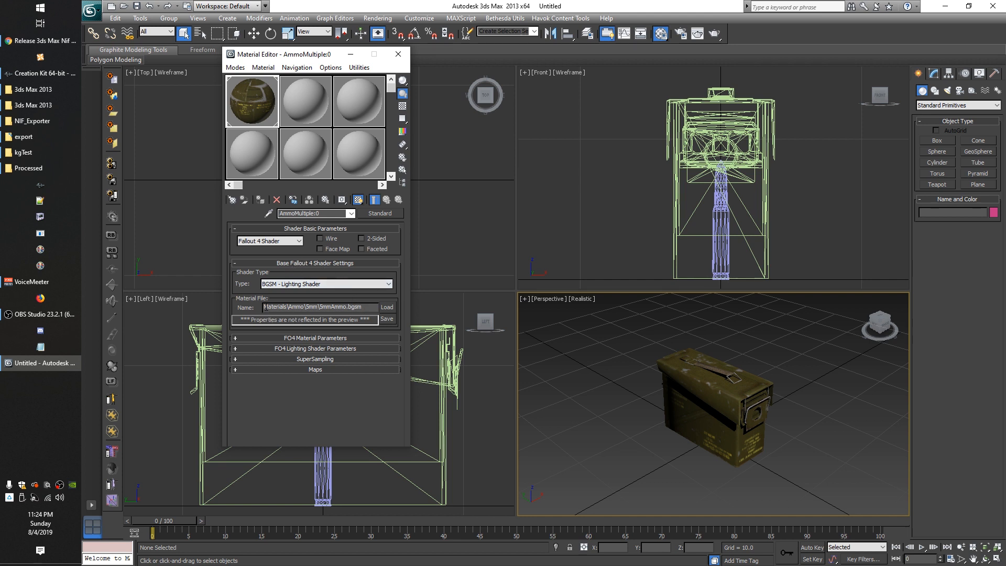
pyautogui.moveTo(367, 307); pyautogui.dragTo(262, 307)
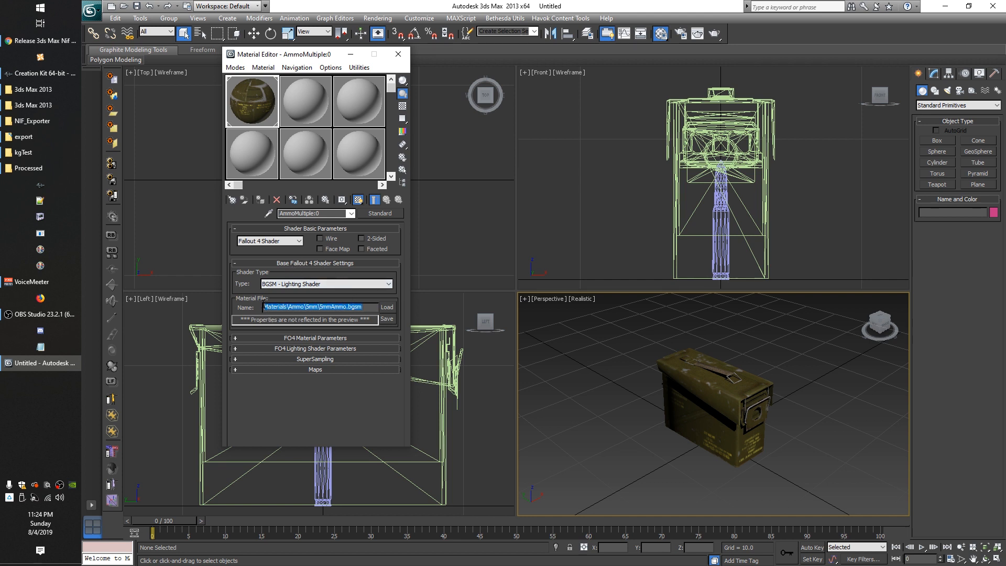
pyautogui.rightClick(278, 306)
pyautogui.click(303, 338)
# Load Materials\Ammo\5mm\5mmAmmo.bgsm from the FO4 Unpacked Data folder into the BGSMaterial path of 02 - Default
pyautogui.click(300, 101)
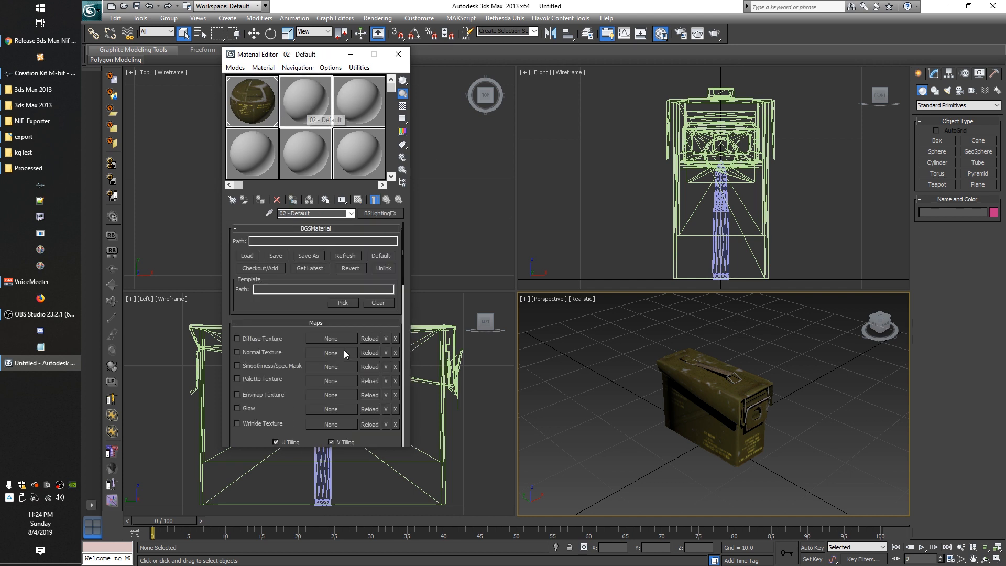
pyautogui.click(247, 257)
pyautogui.rightClick(258, 241)
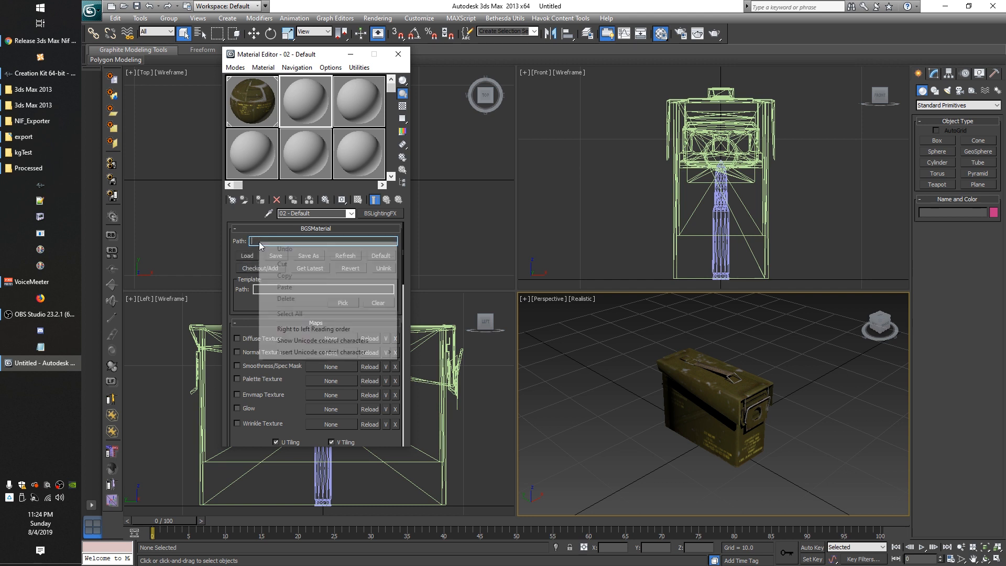
pyautogui.click(251, 233)
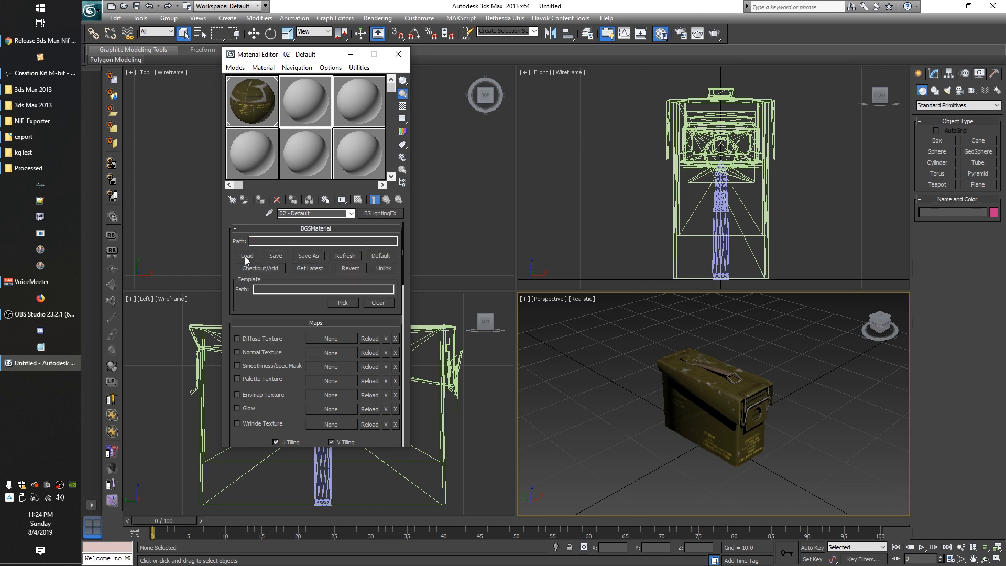
pyautogui.click(248, 257)
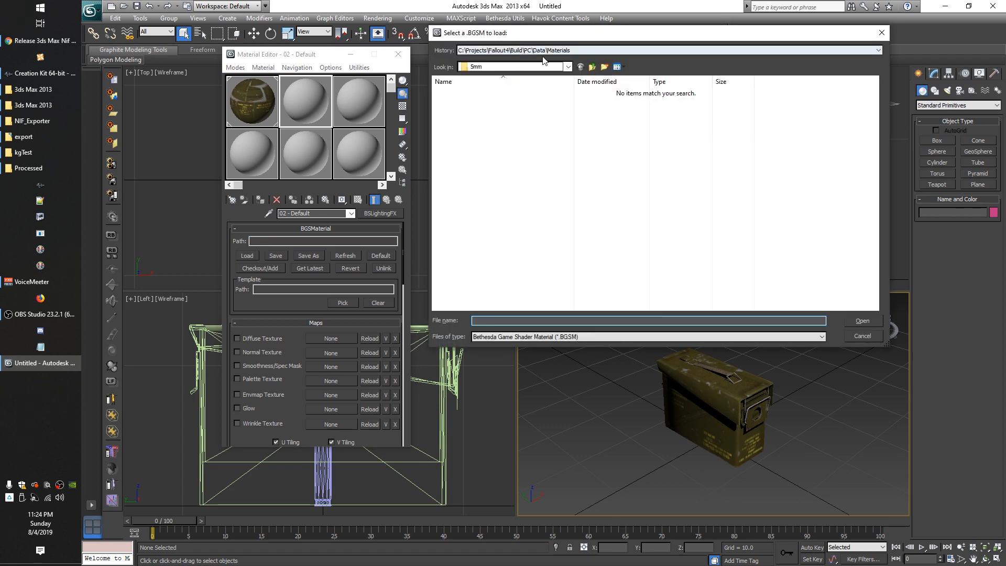
pyautogui.click(567, 67)
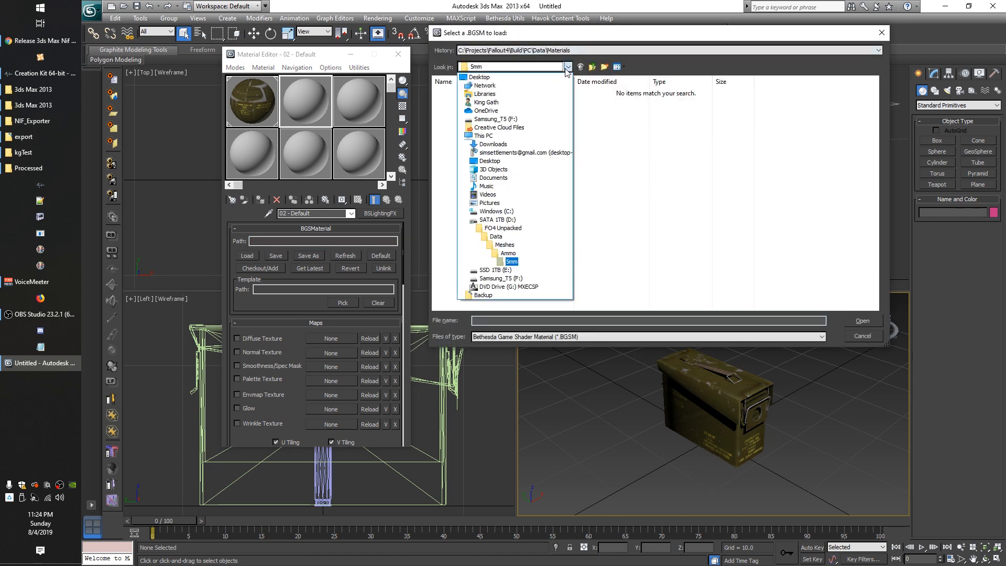
pyautogui.click(495, 236)
pyautogui.rightClick(504, 322)
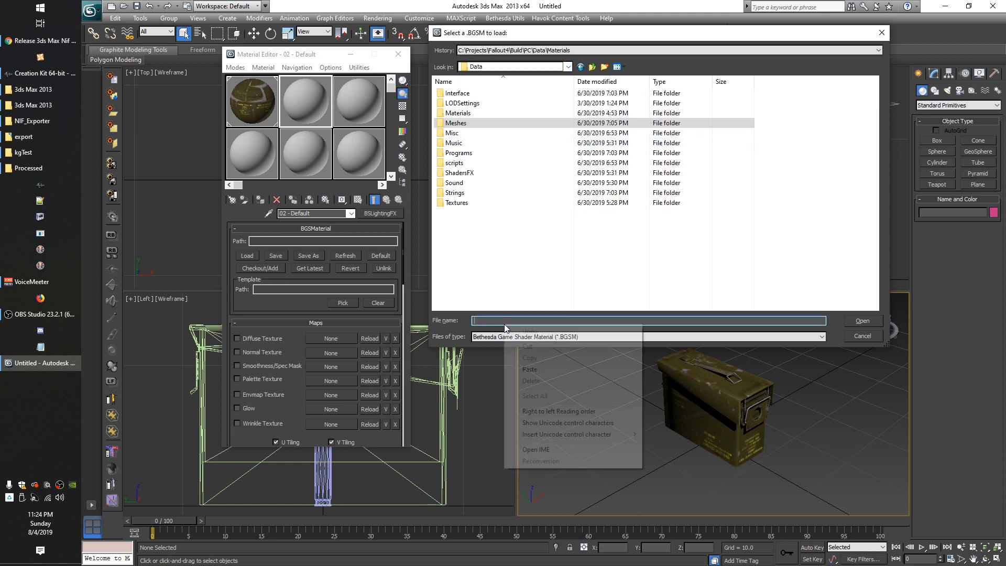
pyautogui.click(558, 370)
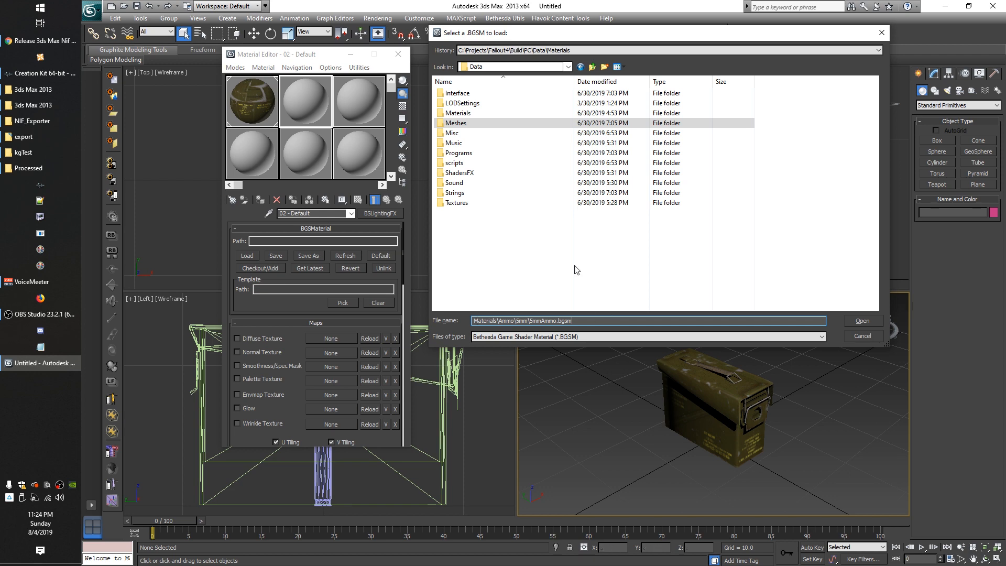
pyautogui.click(862, 320)
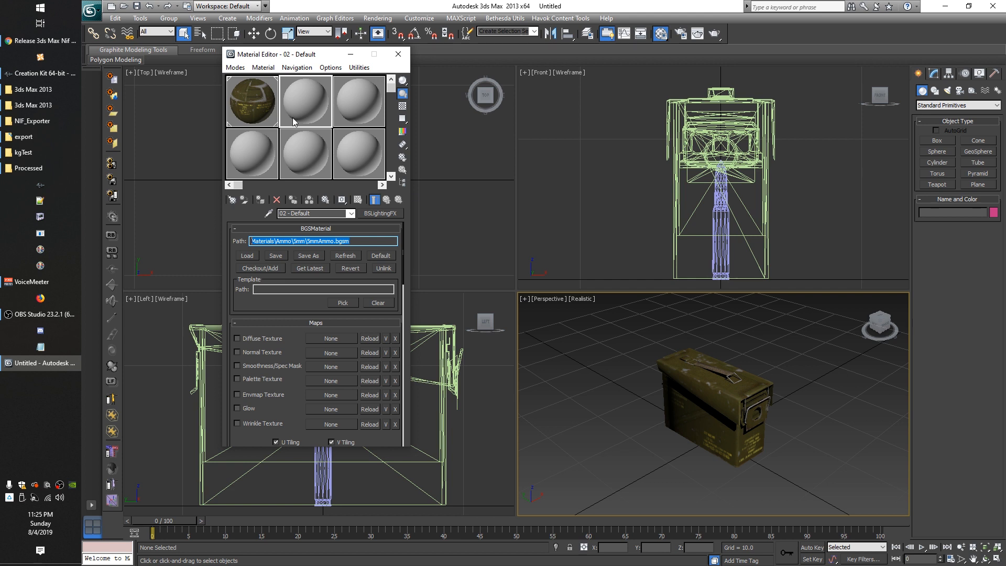
# Assign the 02 - Default BSLightingFX material to the ammo box and enable its Diffuse Texture map
pyautogui.click(721, 390)
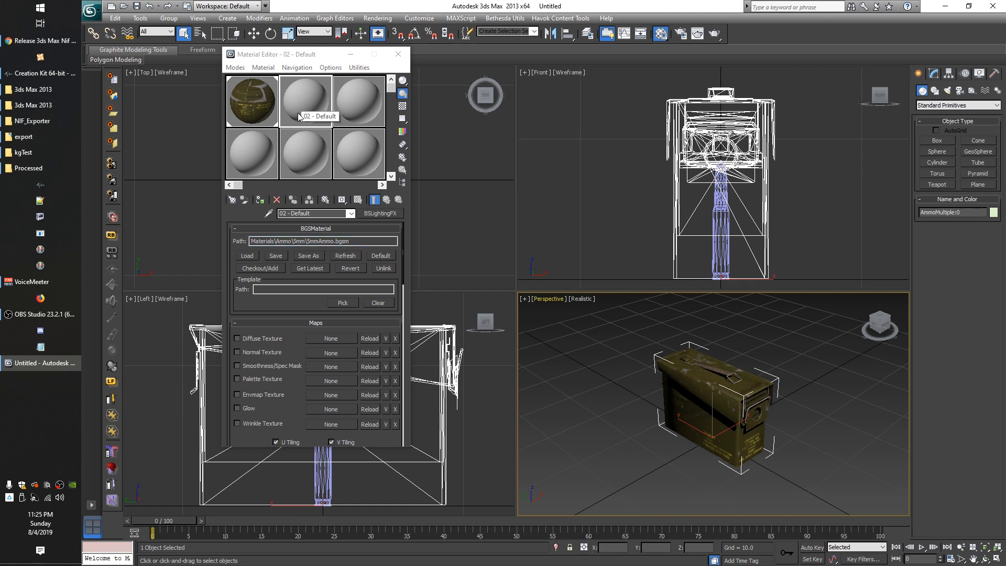
pyautogui.click(262, 204)
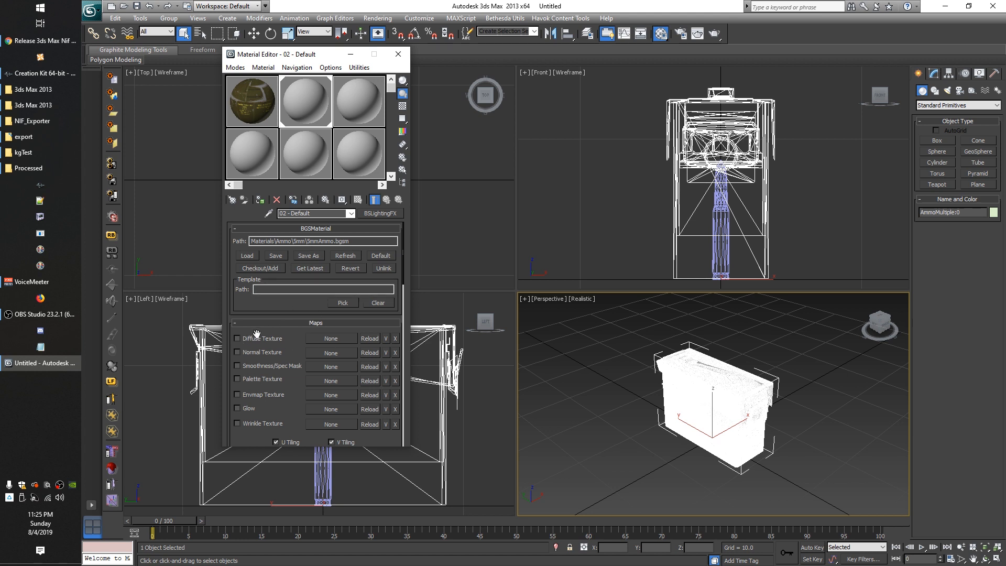
pyautogui.click(238, 340)
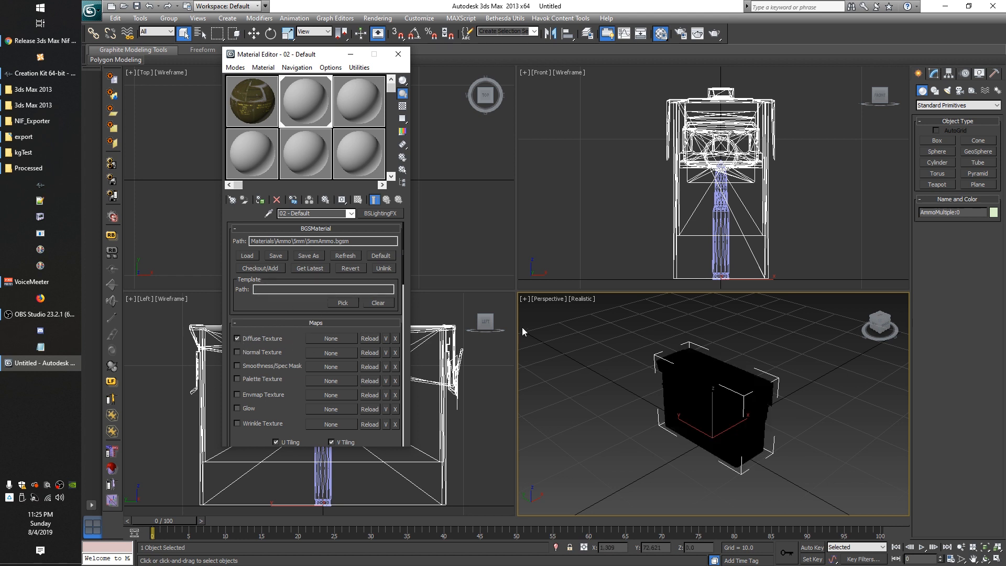
# Examine the BGSM path of 02 - Default and compare its maps with the Base texture path of AmmoMultiple:0
pyautogui.moveTo(277, 242); pyautogui.dragTo(331, 250)
pyautogui.click(281, 244)
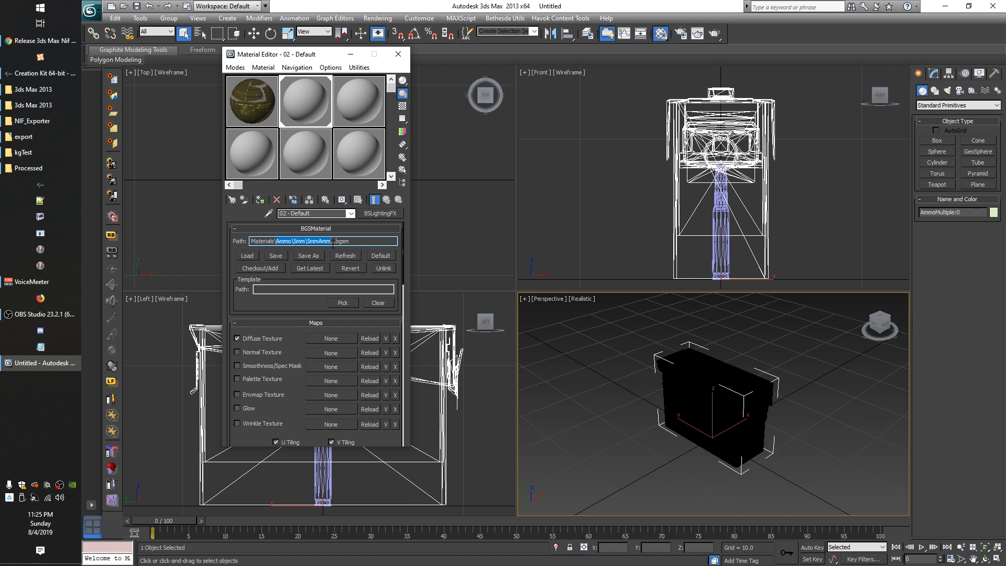
pyautogui.click(274, 240)
pyautogui.moveTo(249, 240); pyautogui.dragTo(357, 247)
pyautogui.click(365, 239)
pyautogui.moveTo(251, 242); pyautogui.dragTo(275, 244)
pyautogui.click(365, 239)
pyautogui.click(260, 122)
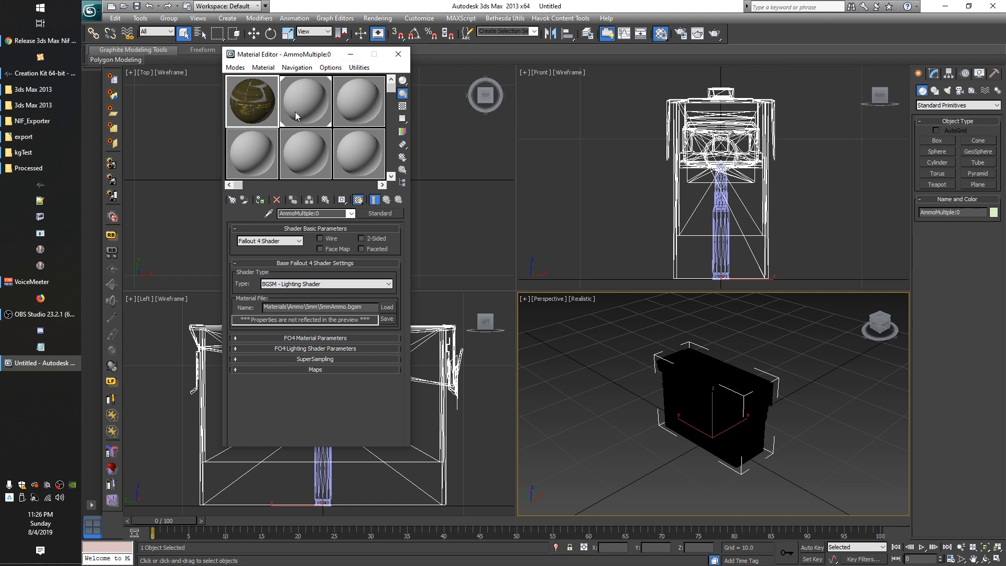
pyautogui.click(235, 369)
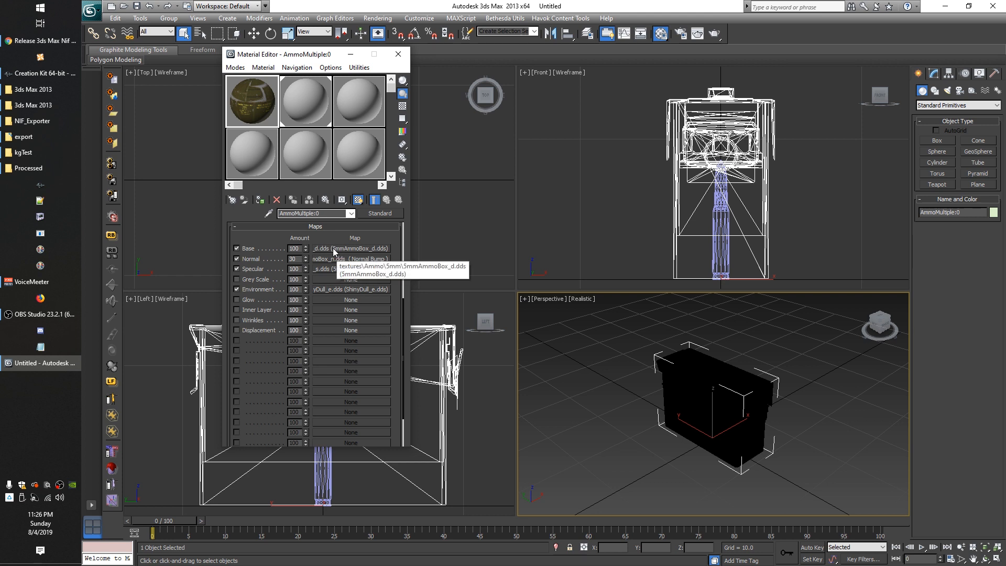
pyautogui.click(288, 92)
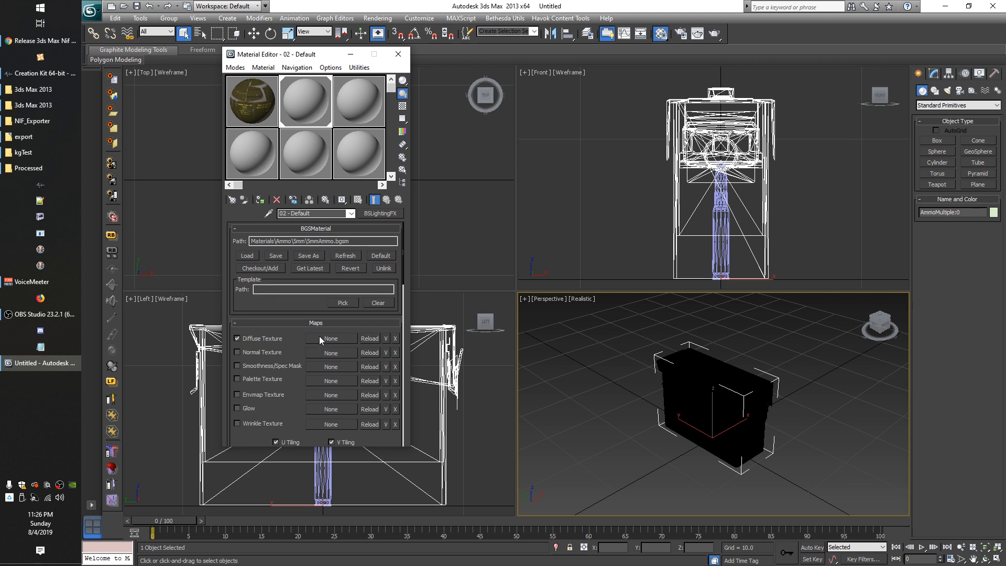
pyautogui.click(256, 112)
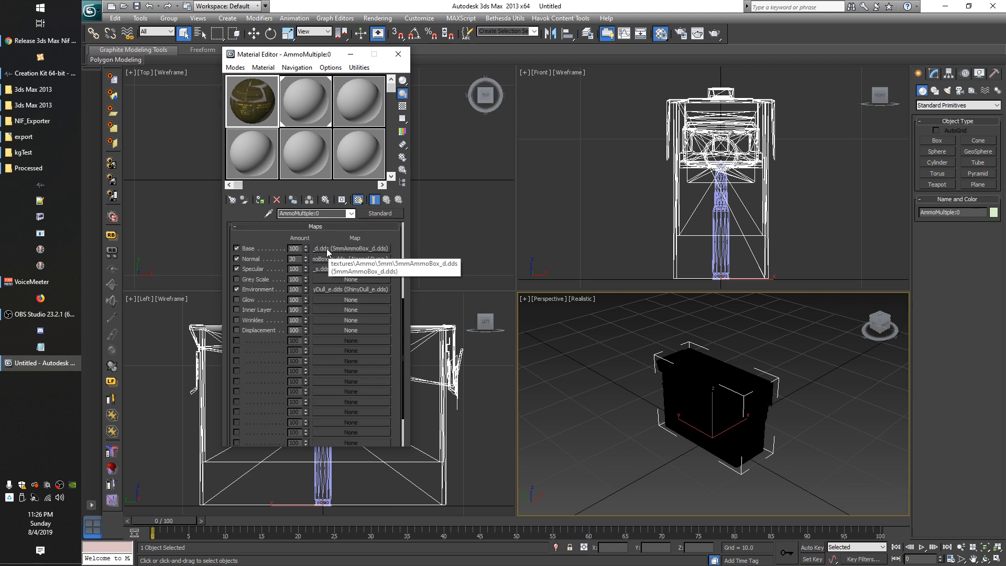
# Browse for the Diffuse Texture image of 02 - Default in D:\FO4 Unpacked\Data\Textures\Ammo\5mm
pyautogui.click(299, 96)
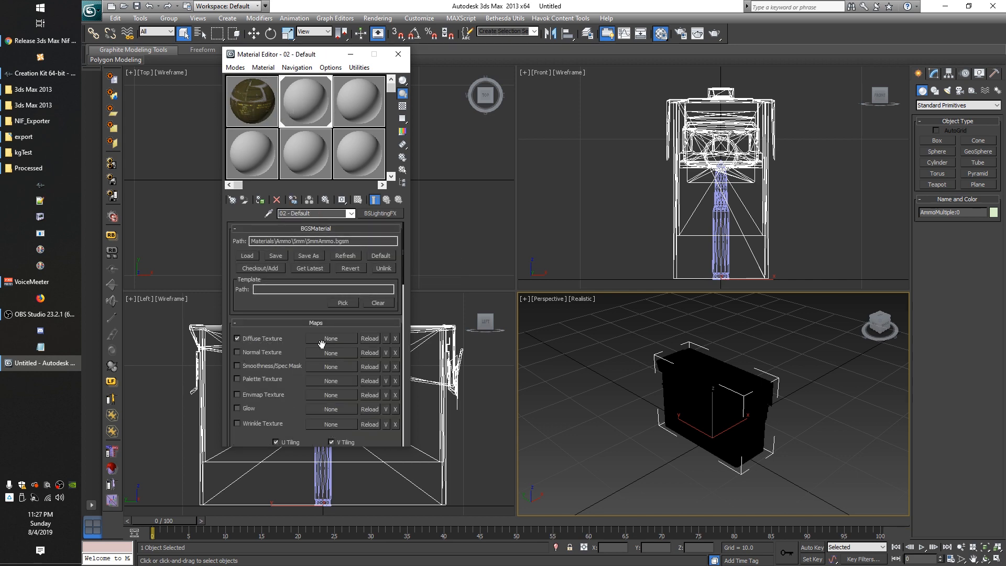
pyautogui.click(326, 338)
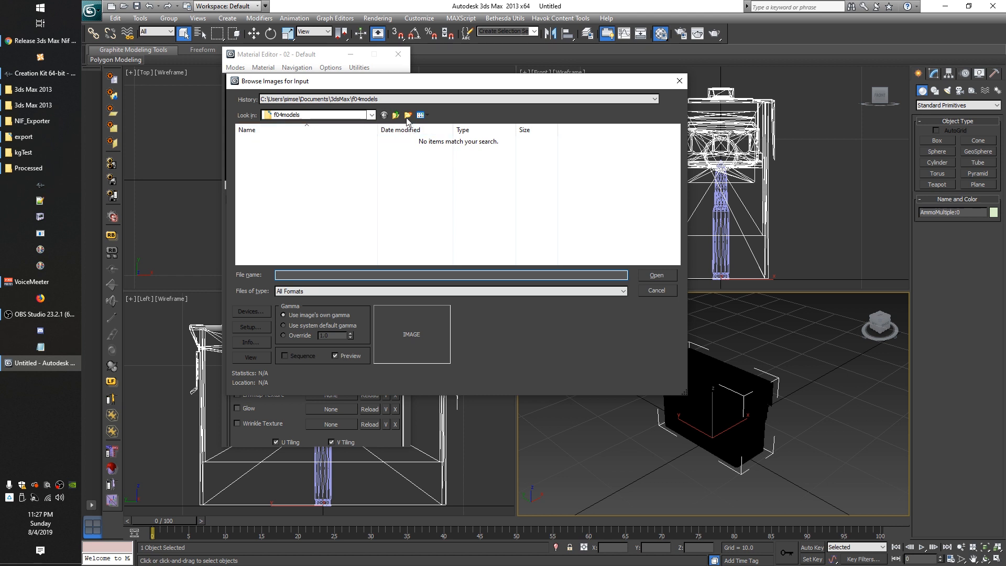
pyautogui.click(372, 114)
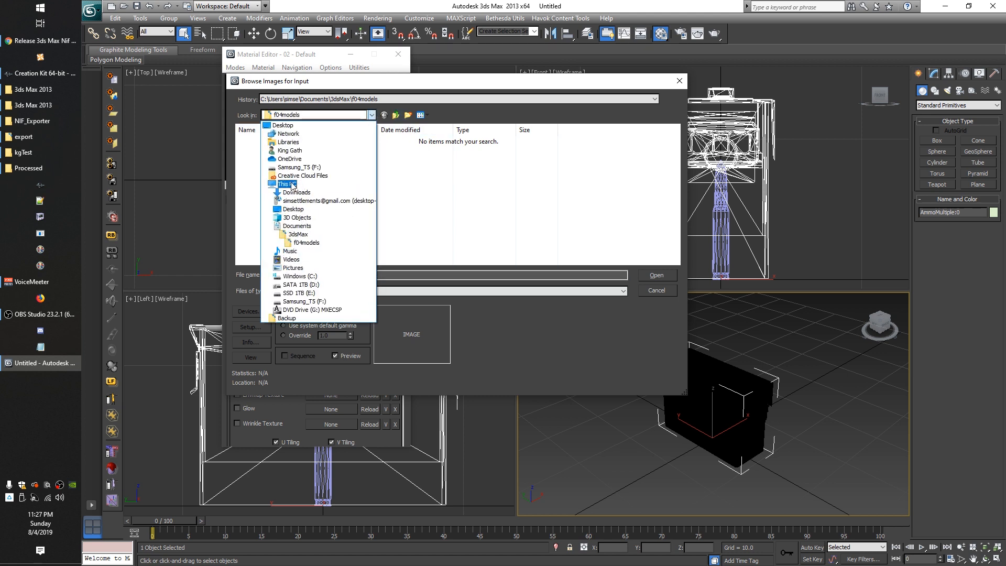
pyautogui.click(291, 185)
pyautogui.doubleClick(410, 241)
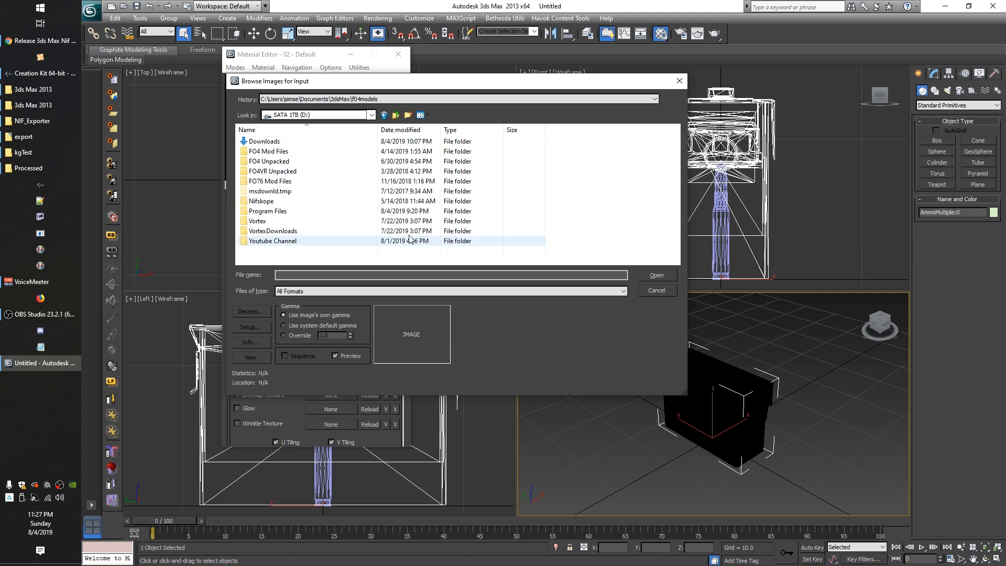
pyautogui.doubleClick(271, 160)
pyautogui.doubleClick(270, 142)
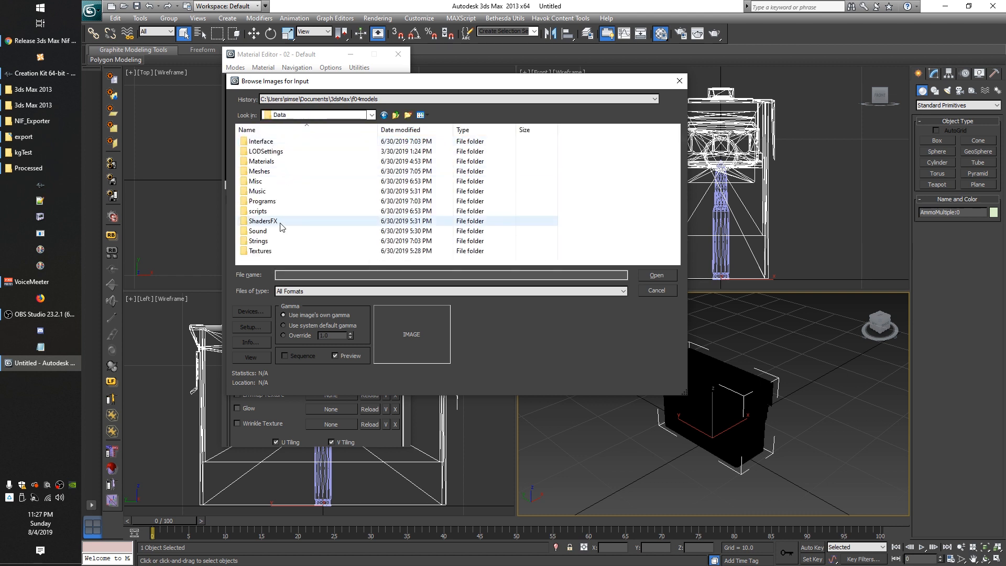
pyautogui.doubleClick(261, 251)
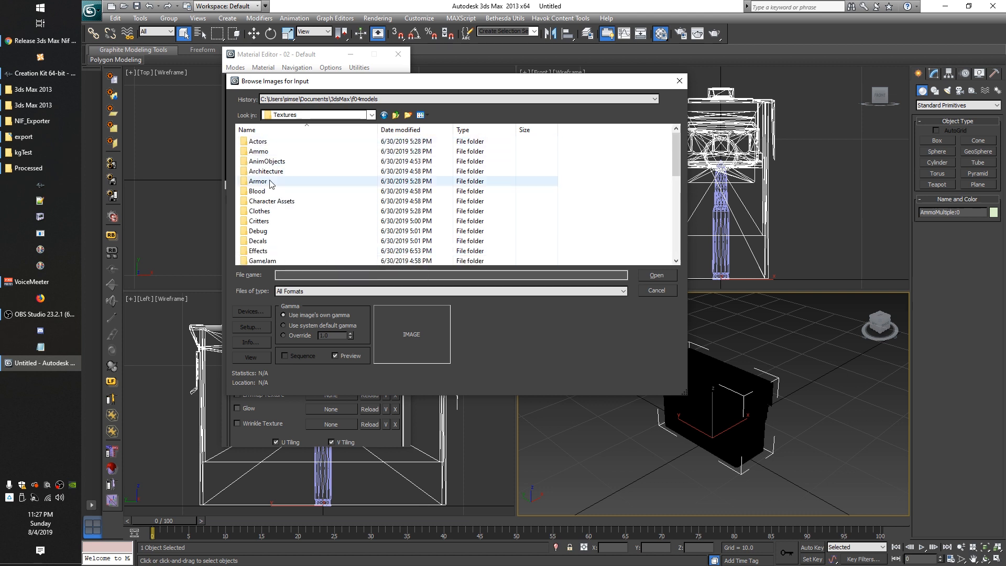
pyautogui.doubleClick(257, 152)
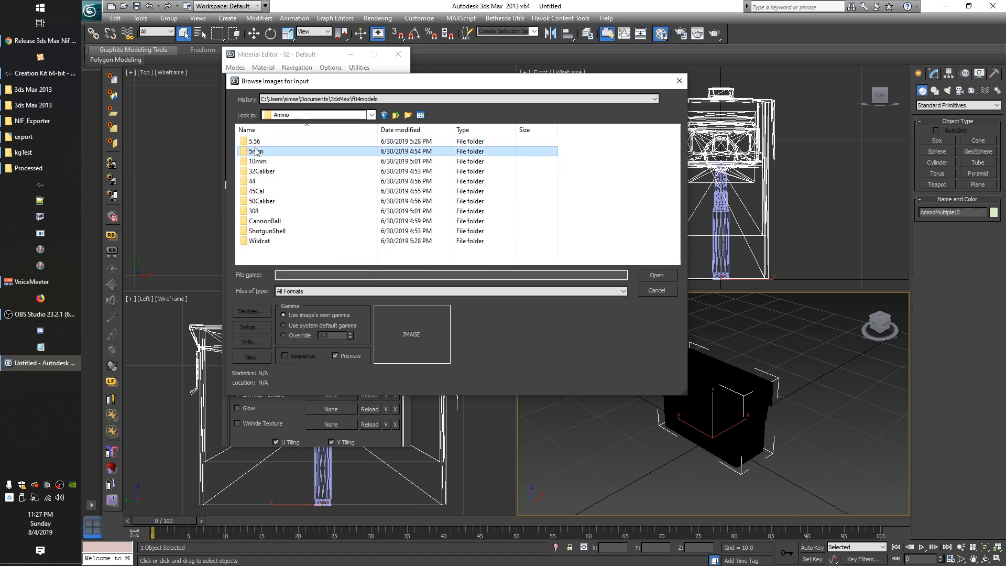
pyautogui.doubleClick(256, 151)
# Load 5mmAmmoBox_d.DDS as the Diffuse Texture, using the image's own gamma
pyautogui.click(265, 162)
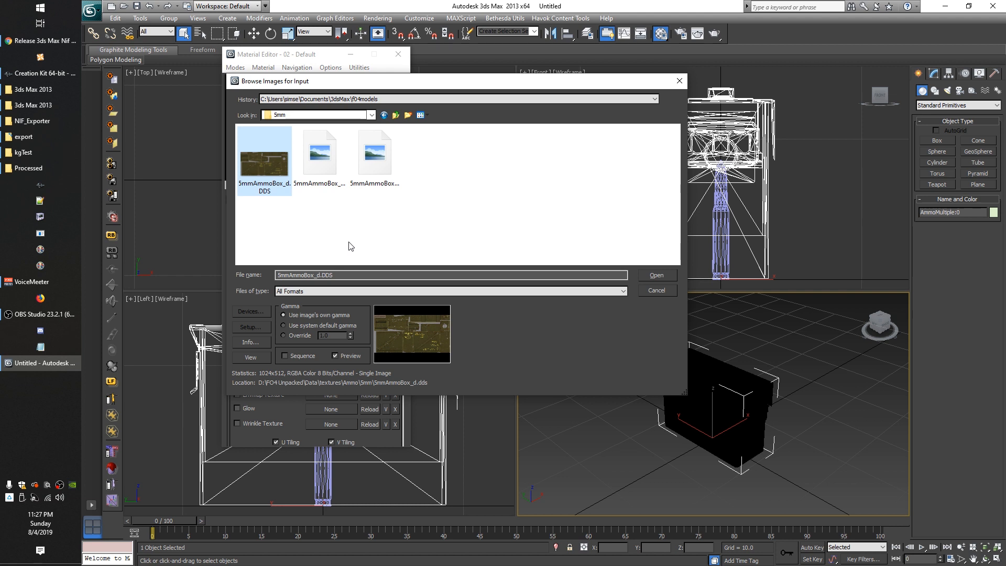
pyautogui.click(422, 115)
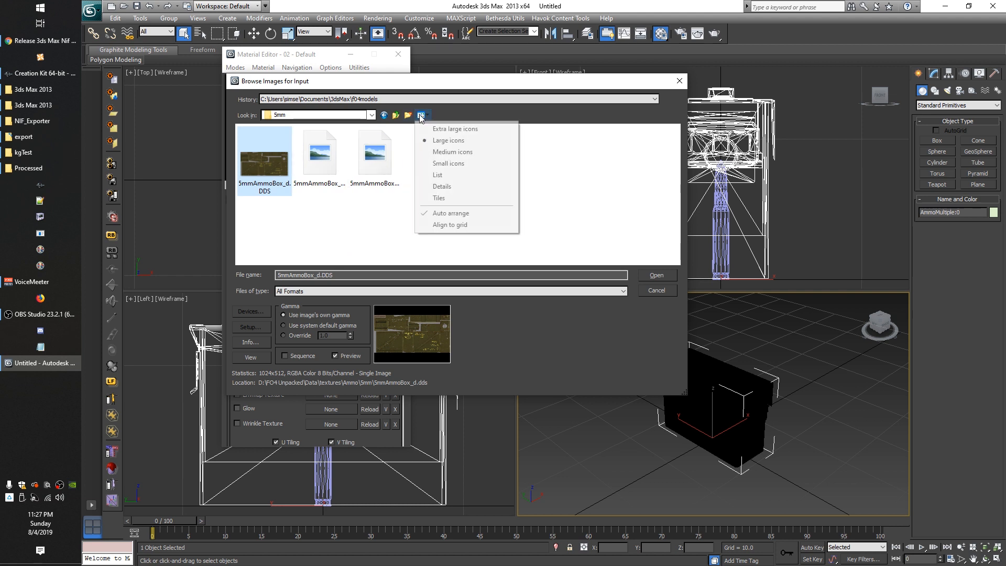
pyautogui.click(321, 232)
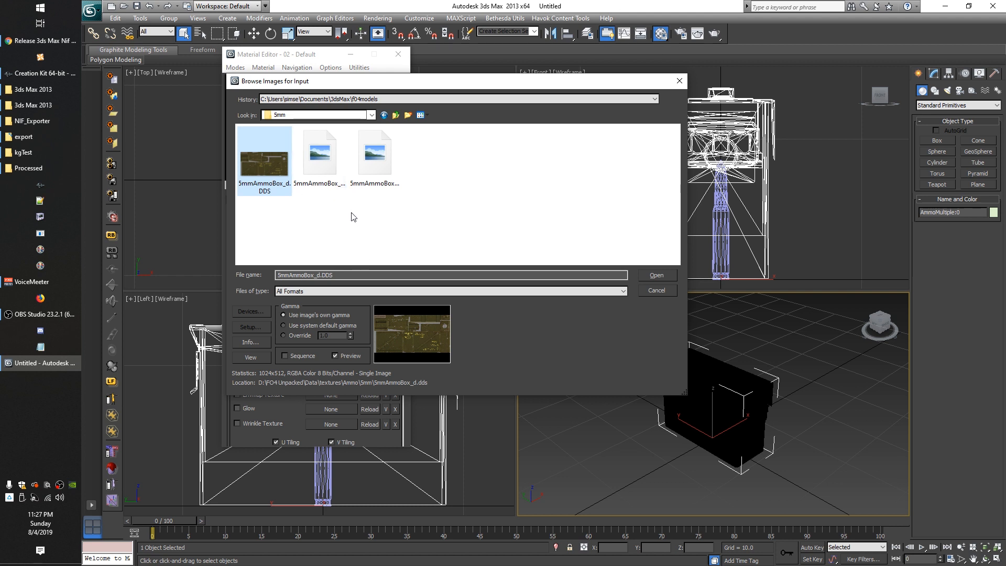
pyautogui.moveTo(319, 86); pyautogui.dragTo(425, 81)
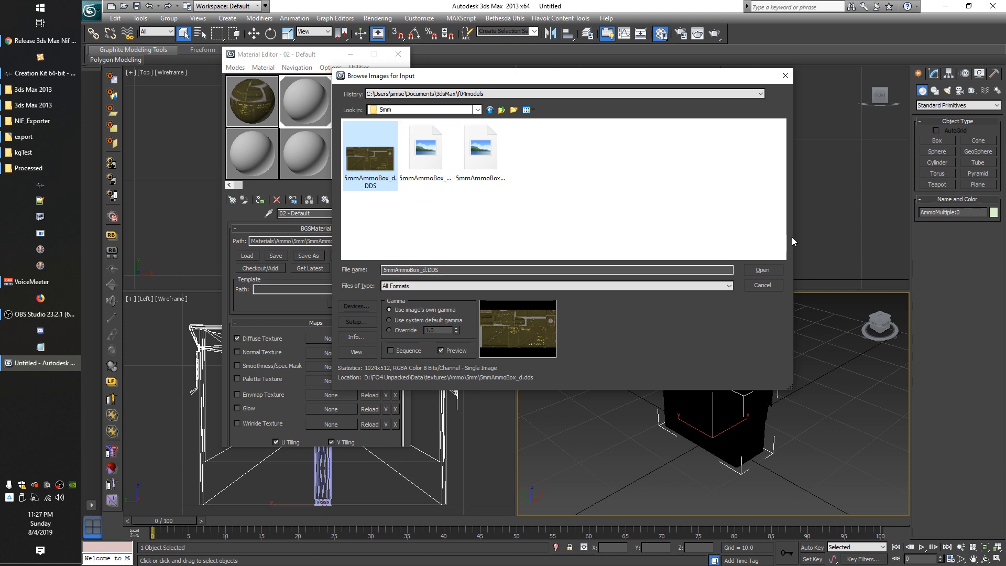
pyautogui.click(774, 270)
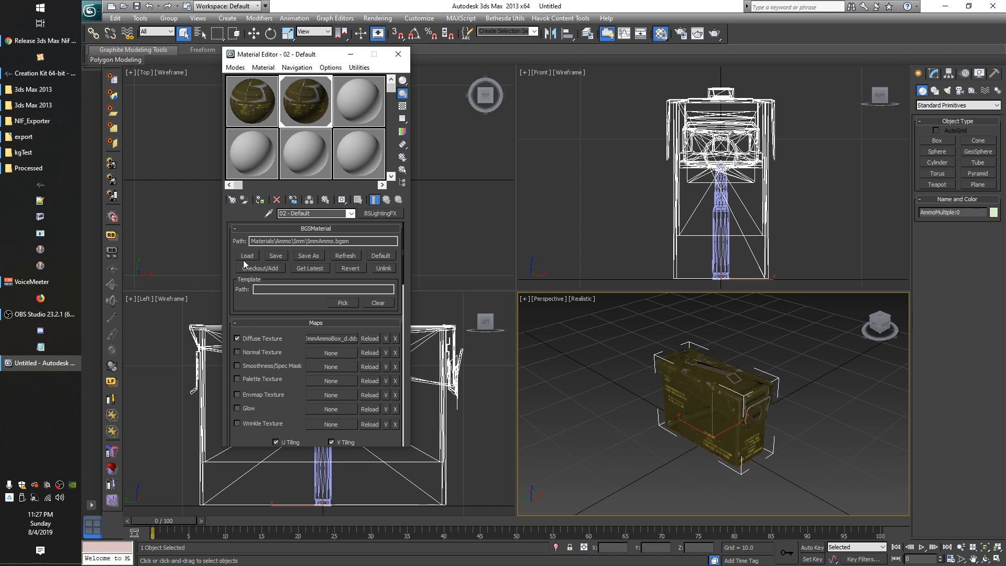
# Inspect the textured ammo box up close and compare the texture and BGSM paths of 02 - Default with AmmoMultiple:0
pyautogui.doubleClick(251, 241)
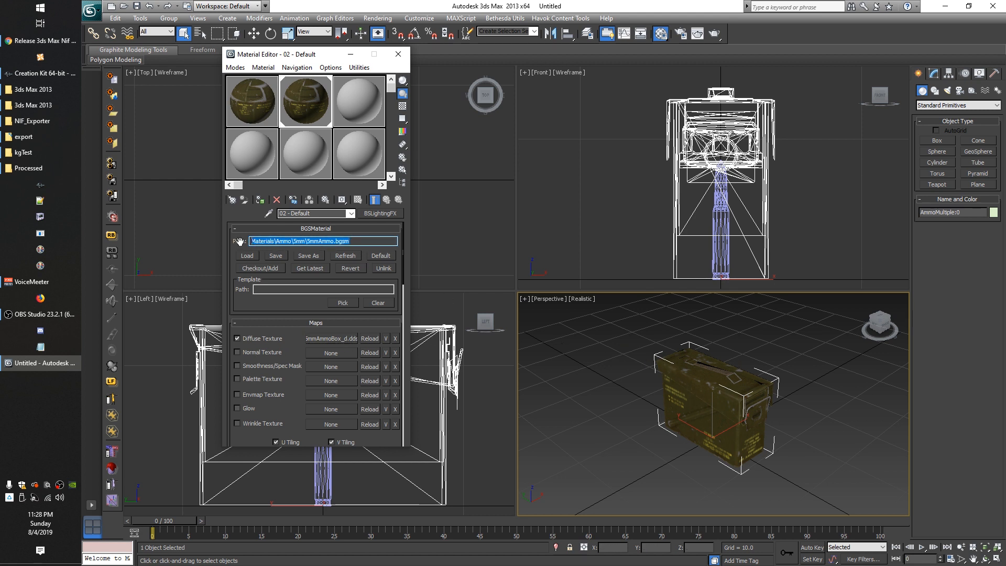
pyautogui.click(617, 376)
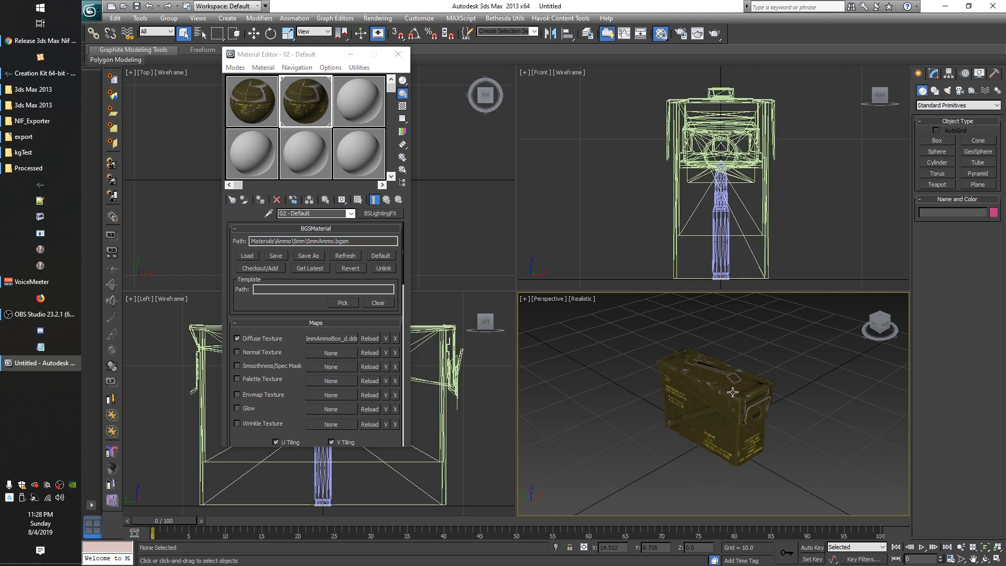
pyautogui.scroll(5, 735, 385)
pyautogui.scroll(-3, 746, 359)
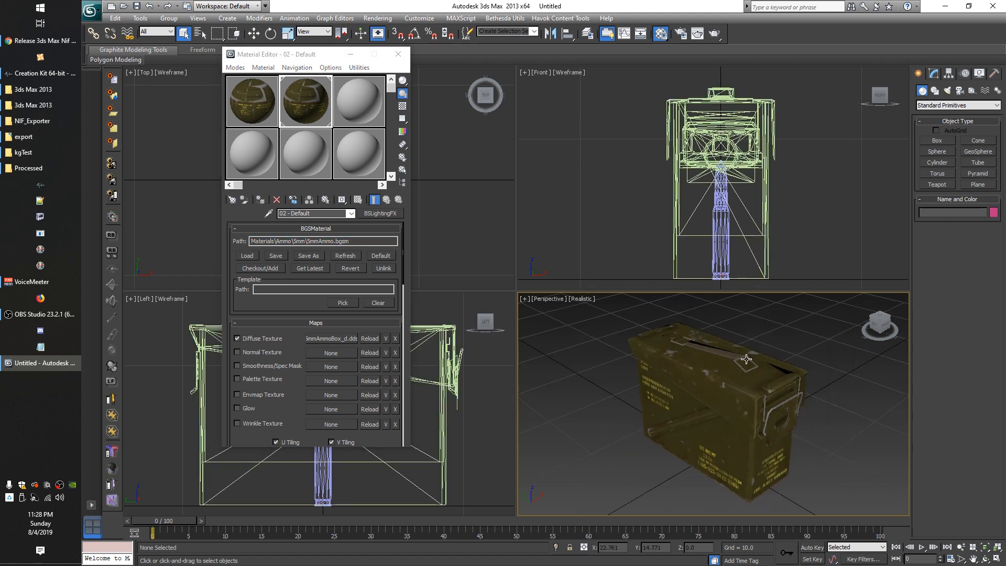
pyautogui.click(252, 98)
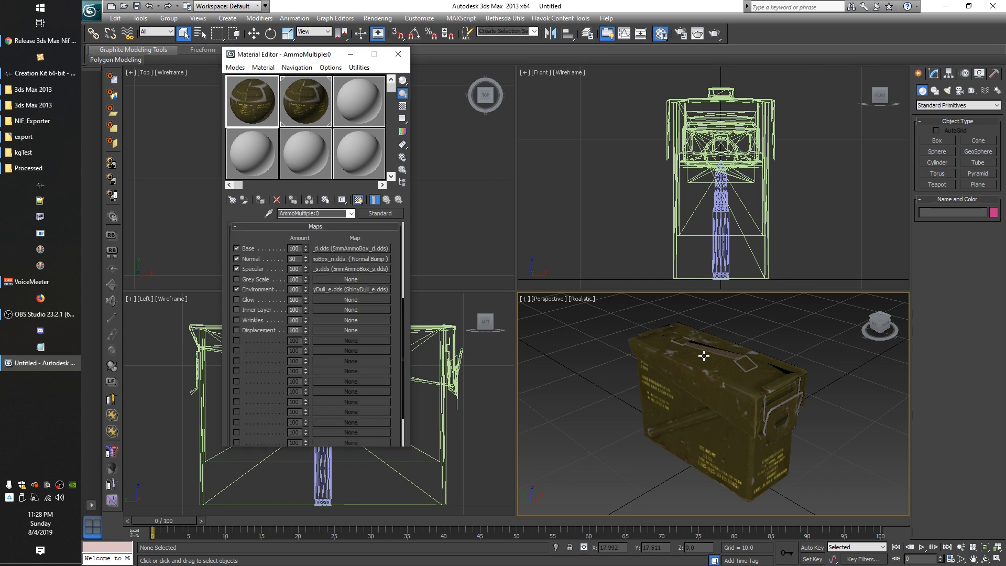
pyautogui.click(299, 101)
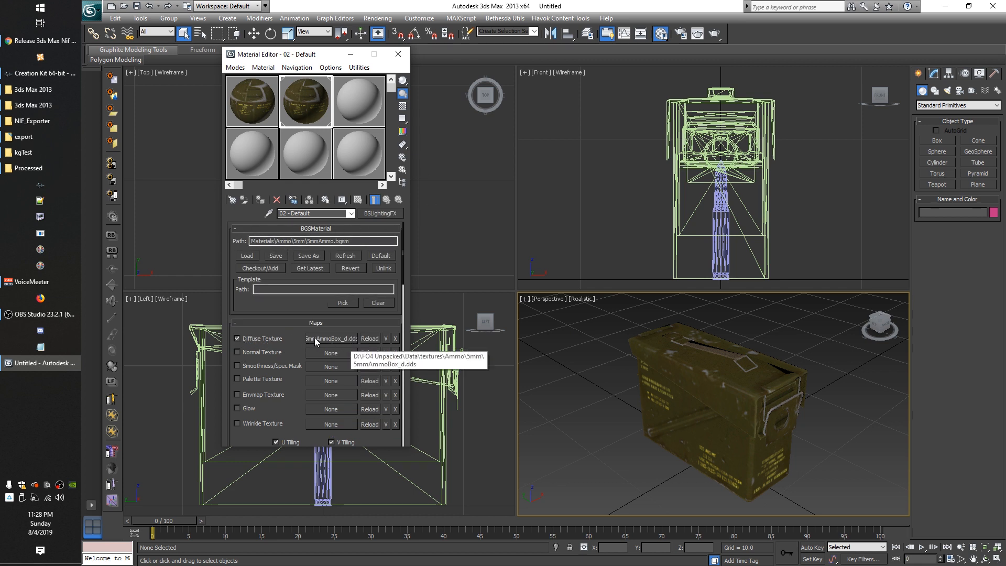
pyautogui.click(366, 241)
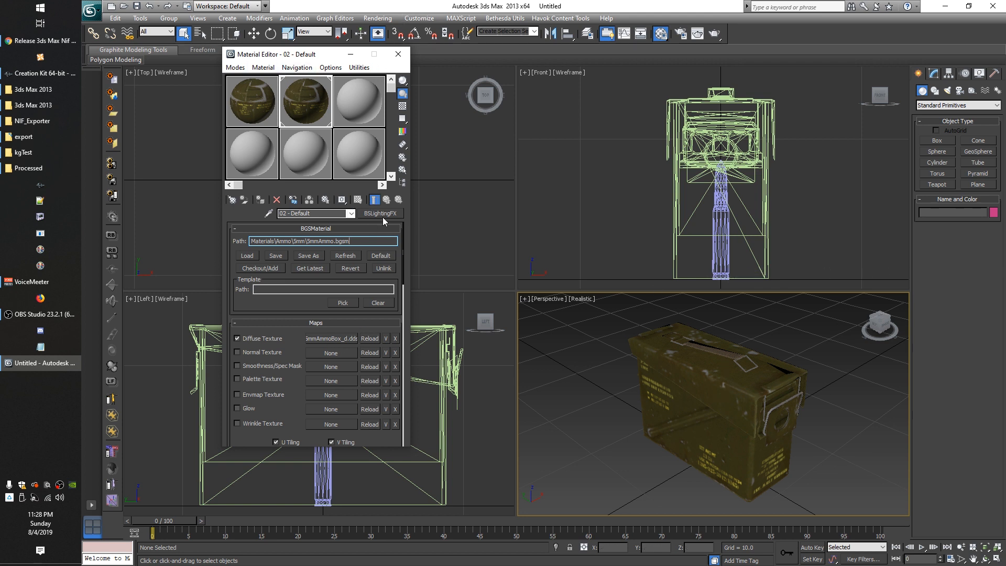
# Compare the AmmoMultiple:0 and 02 - Default materials once more, close the Material Editor and deselect the ammo box
pyautogui.click(713, 374)
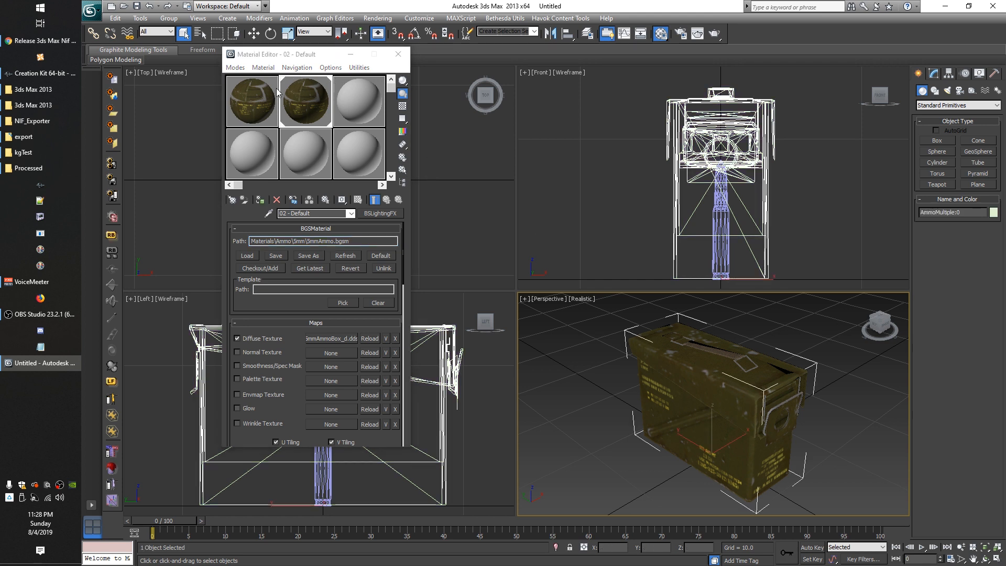
pyautogui.moveTo(290, 55); pyautogui.dragTo(269, 53)
pyautogui.click(222, 87)
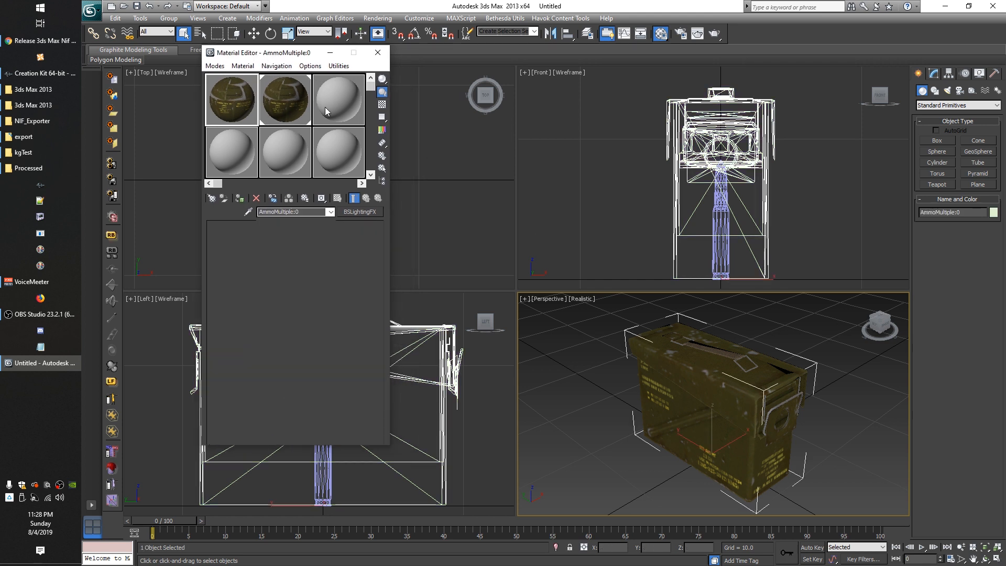
pyautogui.click(286, 108)
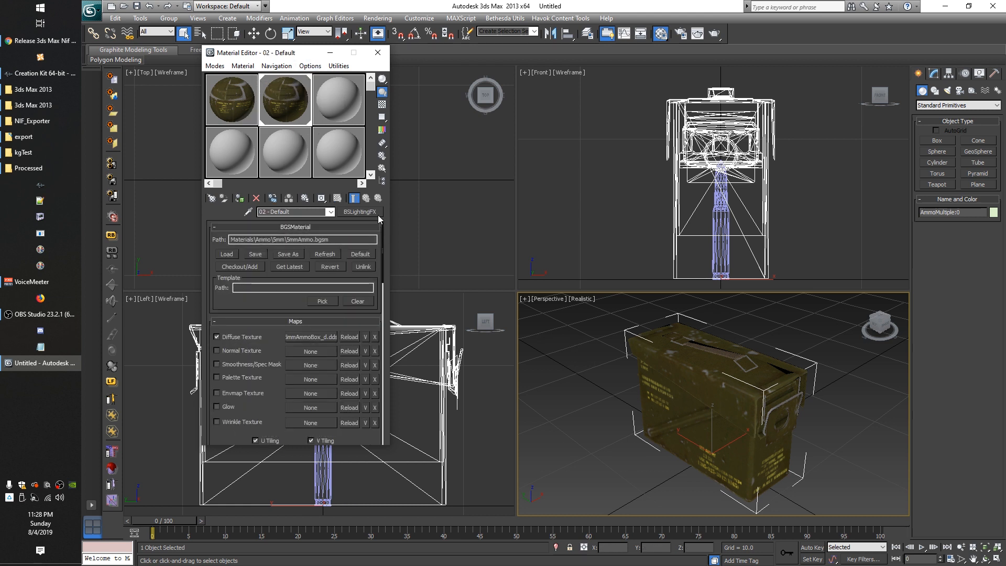
pyautogui.click(379, 54)
pyautogui.click(612, 407)
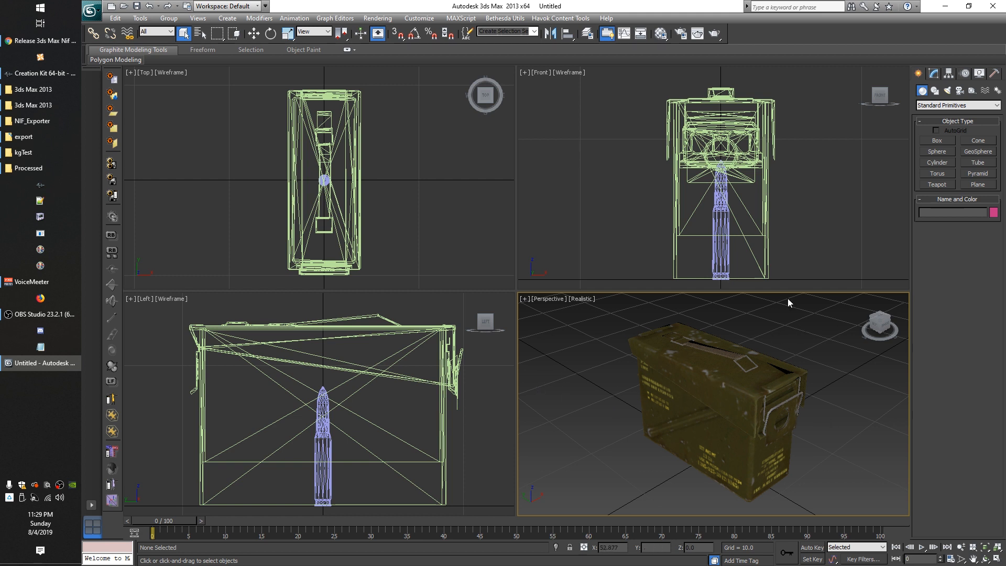
# Enlarge the Perspective viewport by shrinking the Top, Front and Left views around it
pyautogui.scroll(3, 571, 399)
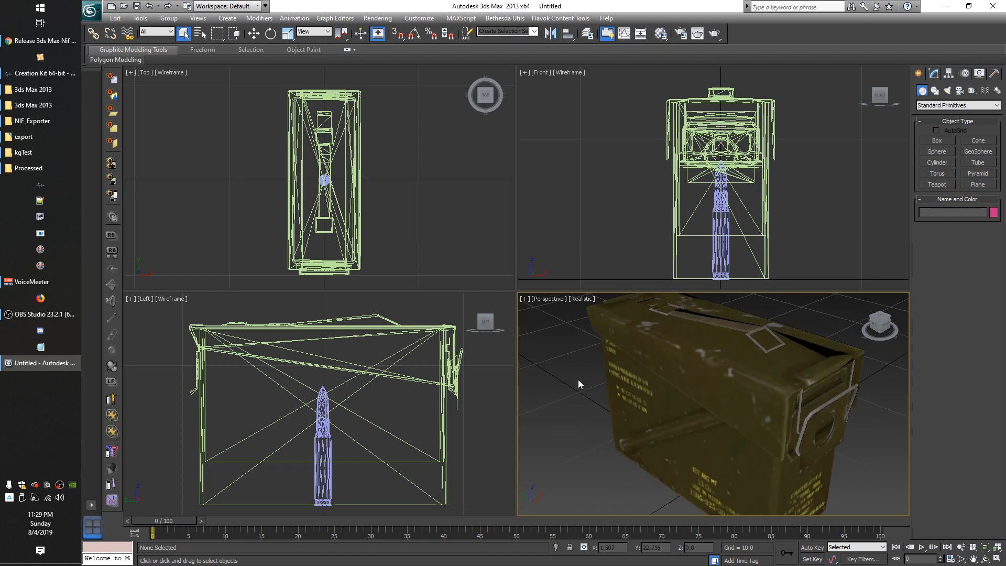
pyautogui.scroll(-6, 582, 398)
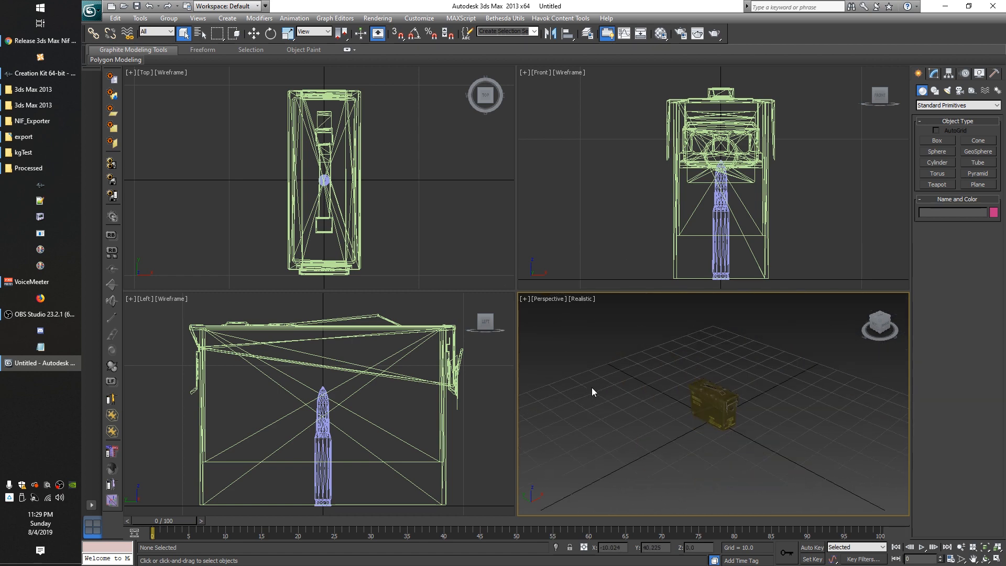
pyautogui.scroll(3, 591, 387)
pyautogui.scroll(4, 592, 388)
pyautogui.scroll(-2, 610, 348)
pyautogui.moveTo(587, 321); pyautogui.dragTo(770, 335, button='middle')
pyautogui.scroll(-2, 764, 335)
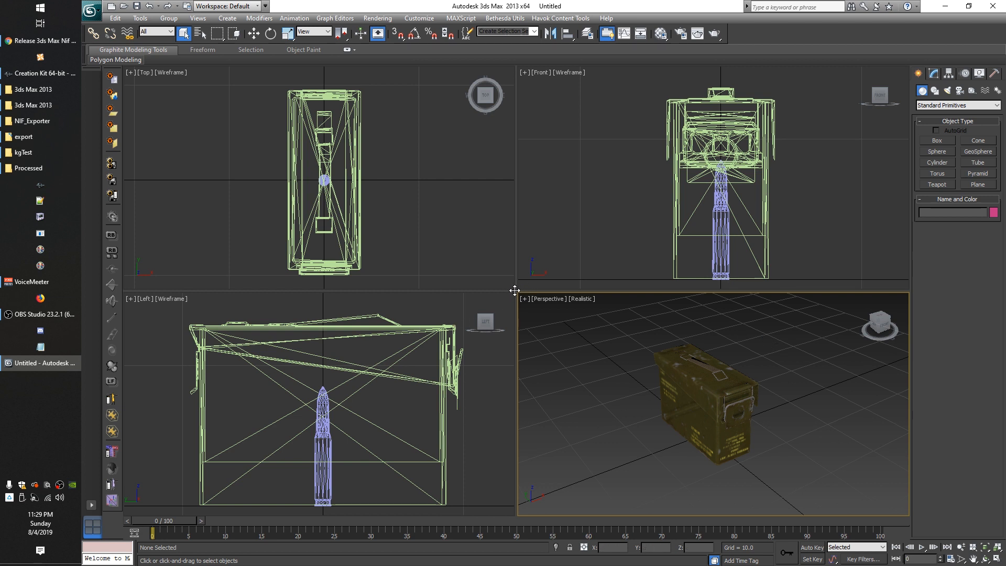
pyautogui.moveTo(514, 290); pyautogui.dragTo(344, 190)
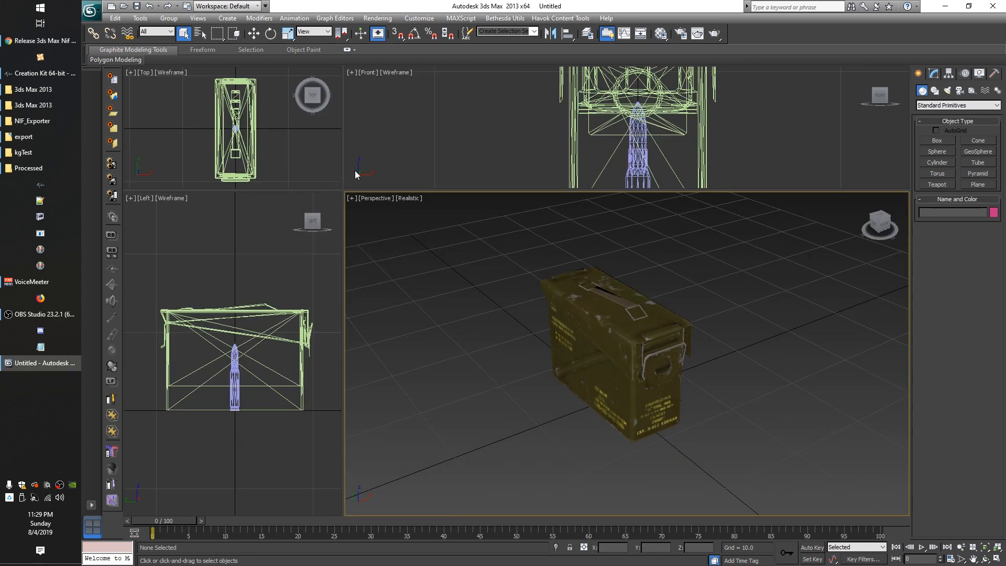
pyautogui.moveTo(343, 190)
pyautogui.mouseDown()
pyautogui.moveTo(437, 236)
pyautogui.moveTo(348, 179)
pyautogui.mouseUp()
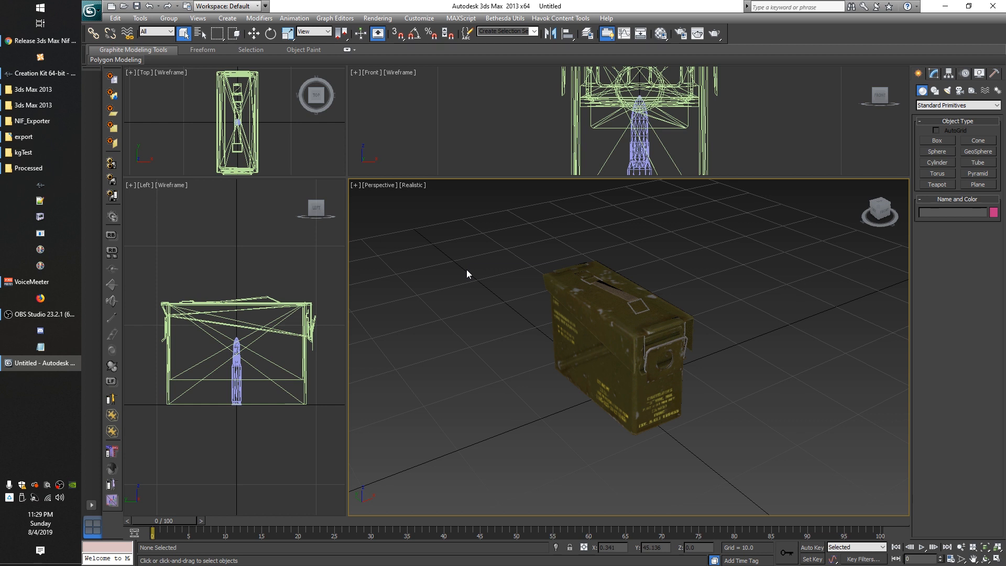
# Tell the ammo box and bullet apart by selecting each, and show the Editable Mesh modify settings of AmmoMultiple:0
pyautogui.click(599, 296)
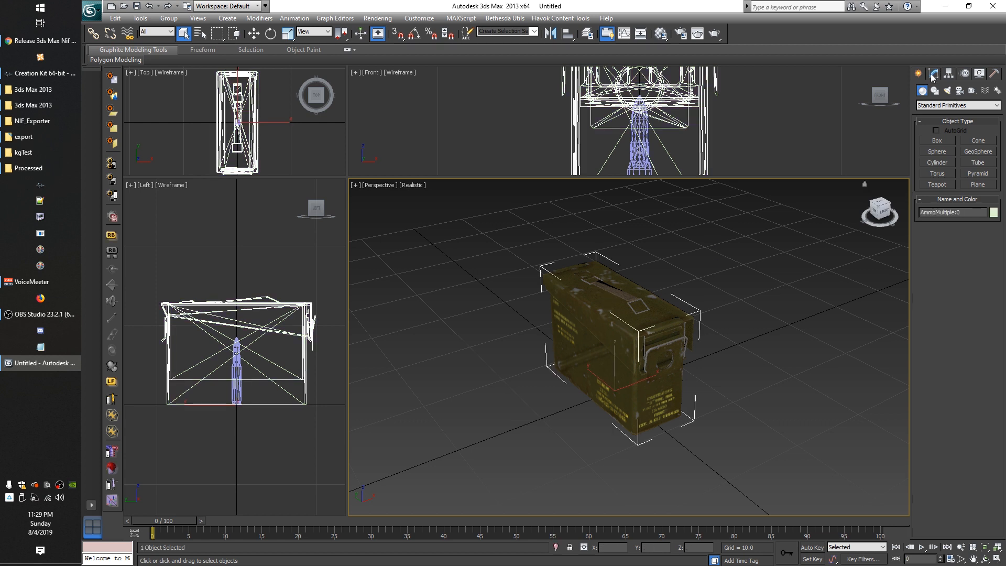
pyautogui.click(234, 392)
pyautogui.scroll(2, 278, 422)
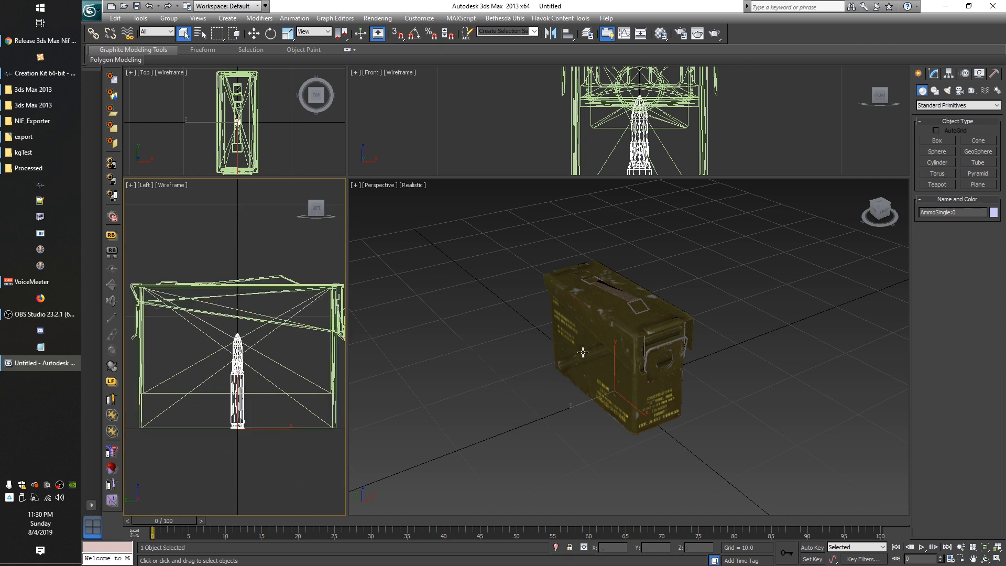
pyautogui.click(597, 300)
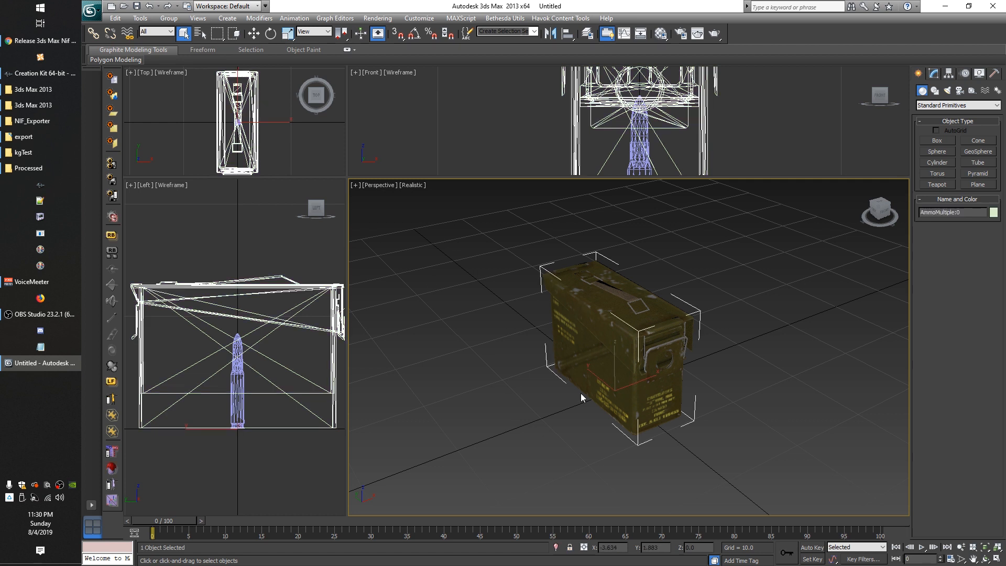
pyautogui.click(933, 76)
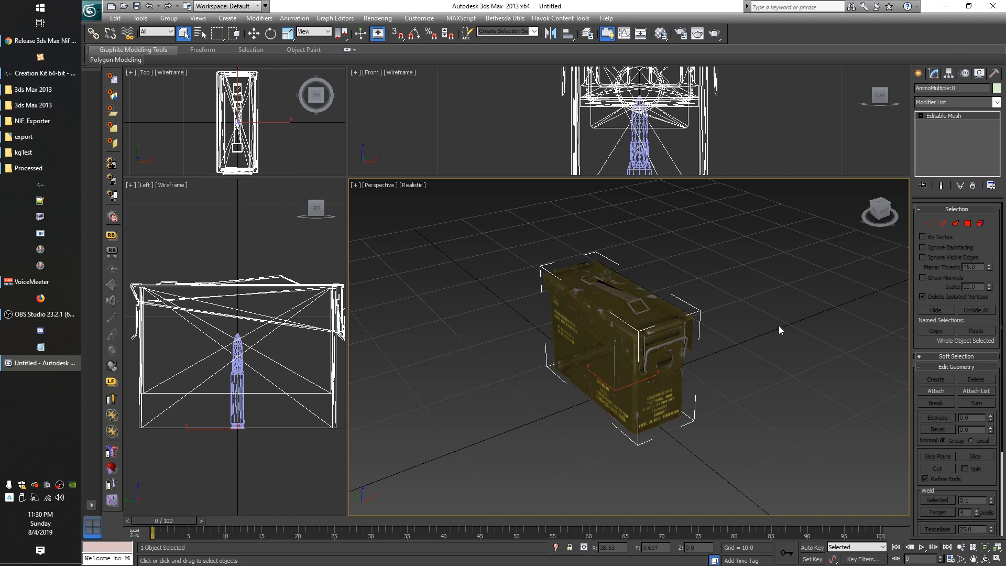
pyautogui.click(783, 209)
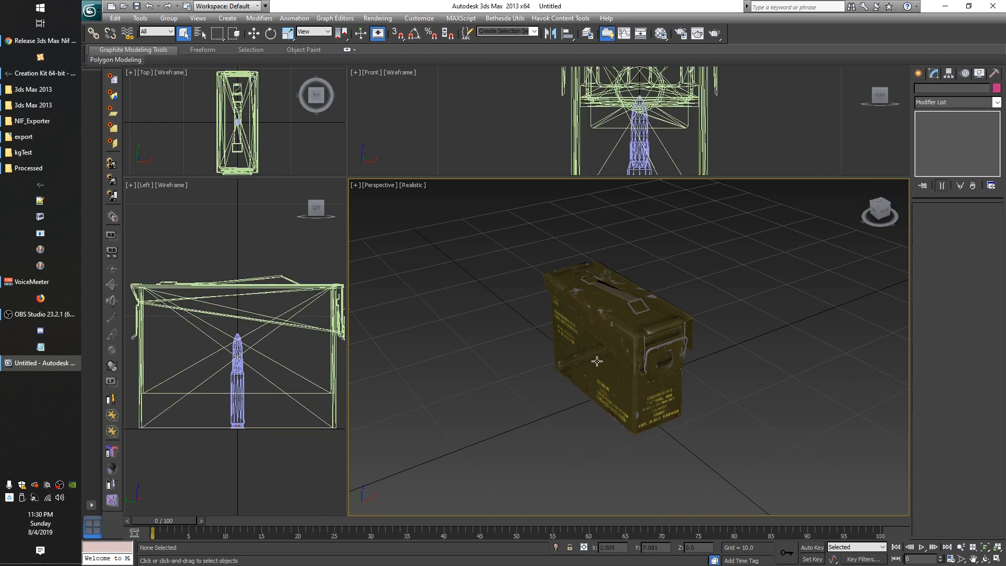
pyautogui.click(613, 291)
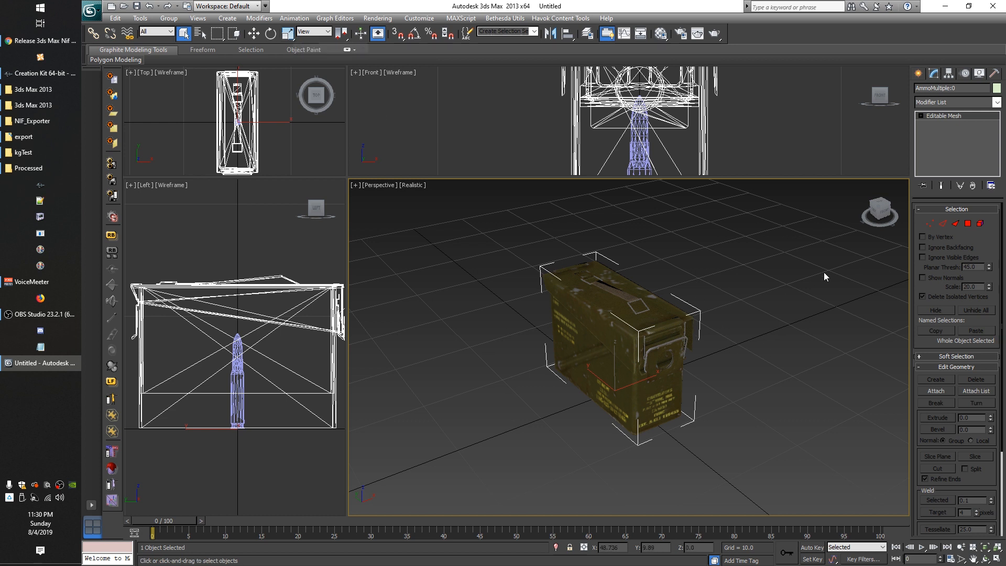
# Try moving the ammo box about 8.5 units along X and 10.7 along Z off the bullet, and undo the move
pyautogui.scroll(-5, 701, 290)
pyautogui.scroll(5, 707, 295)
pyautogui.press('w')
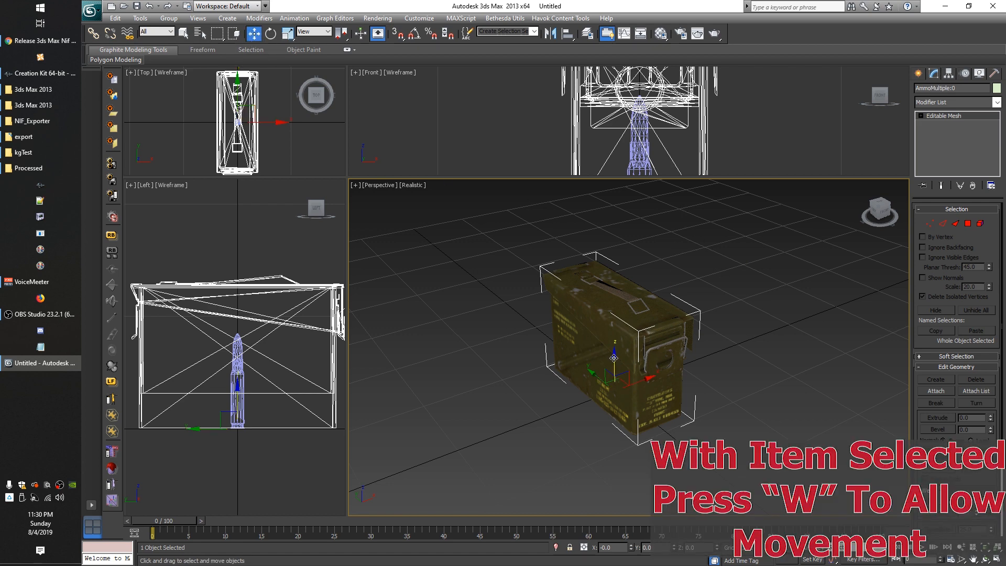
pyautogui.moveTo(613, 358); pyautogui.dragTo(694, 287)
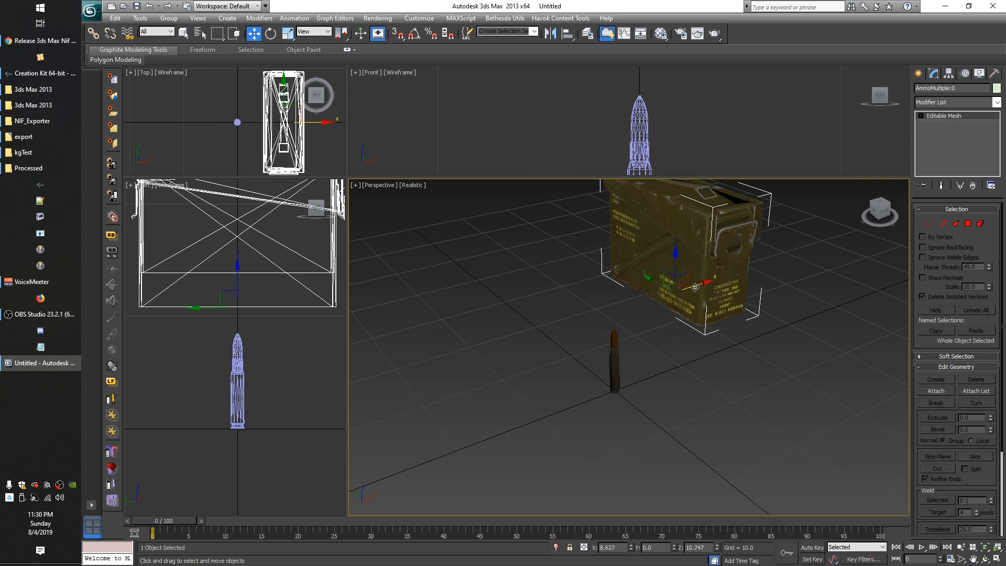
pyautogui.hotkey('ctrl', 'z')
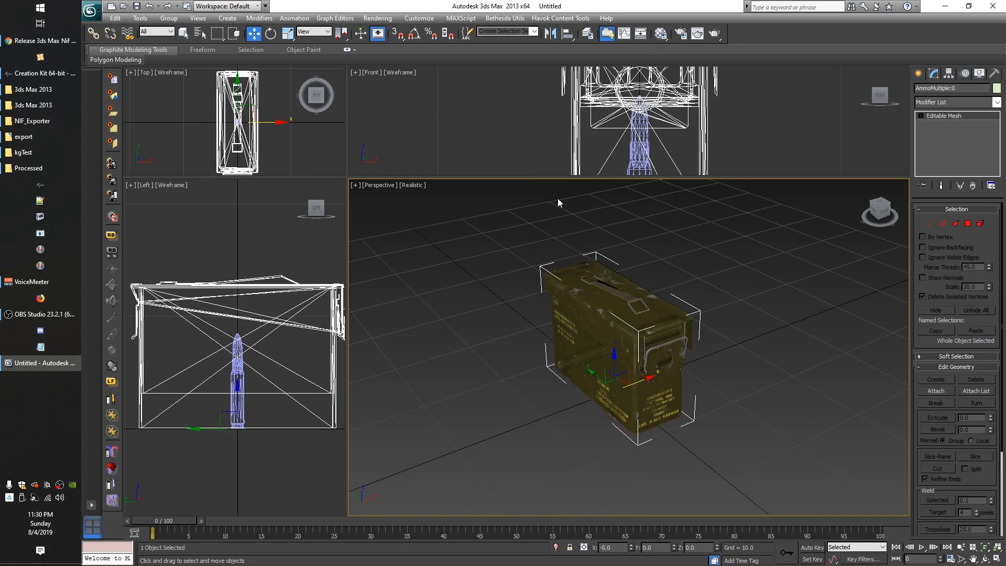
# Try rotating the ammo box about the X axis and another axis, and undo both rotations
pyautogui.press('e')
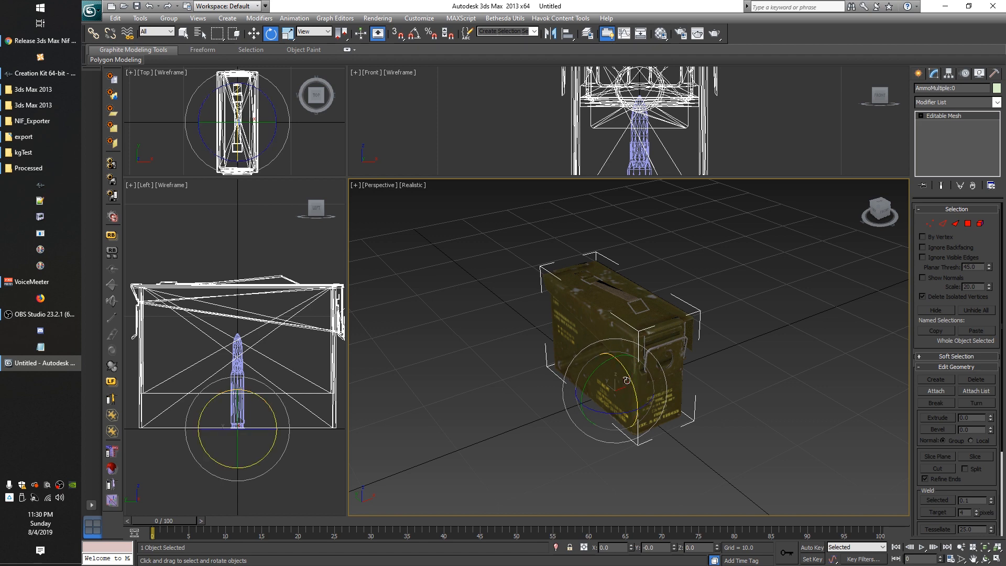
pyautogui.moveTo(628, 377); pyautogui.dragTo(667, 484)
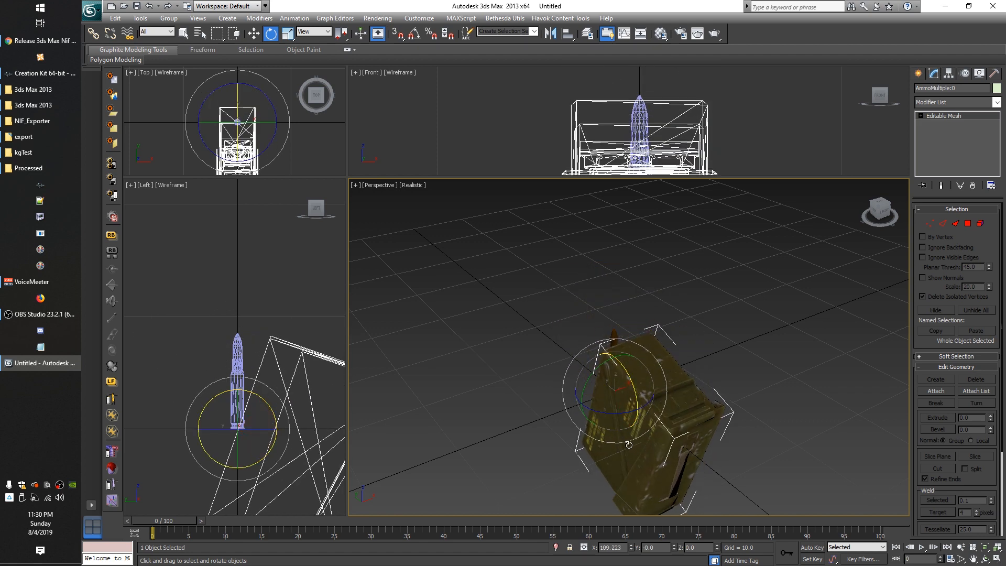
pyautogui.moveTo(611, 416); pyautogui.dragTo(542, 397)
pyautogui.hotkey('ctrl', 'z')
pyautogui.hotkey('ctrl', 'z')
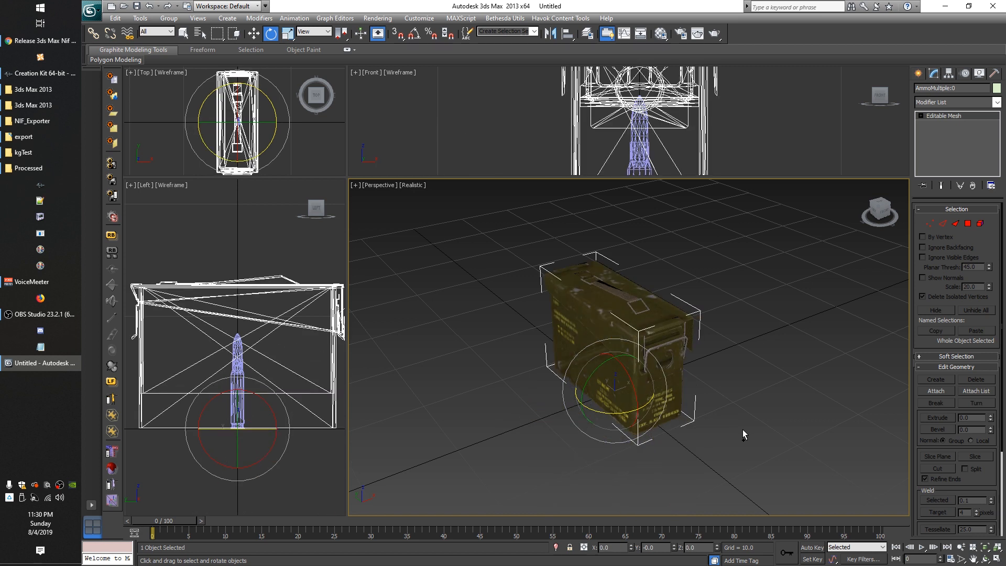
# Try scaling the ammo box along Z, to 225% along Y and Z, and uniformly, cancelling the changes
pyautogui.press('r')
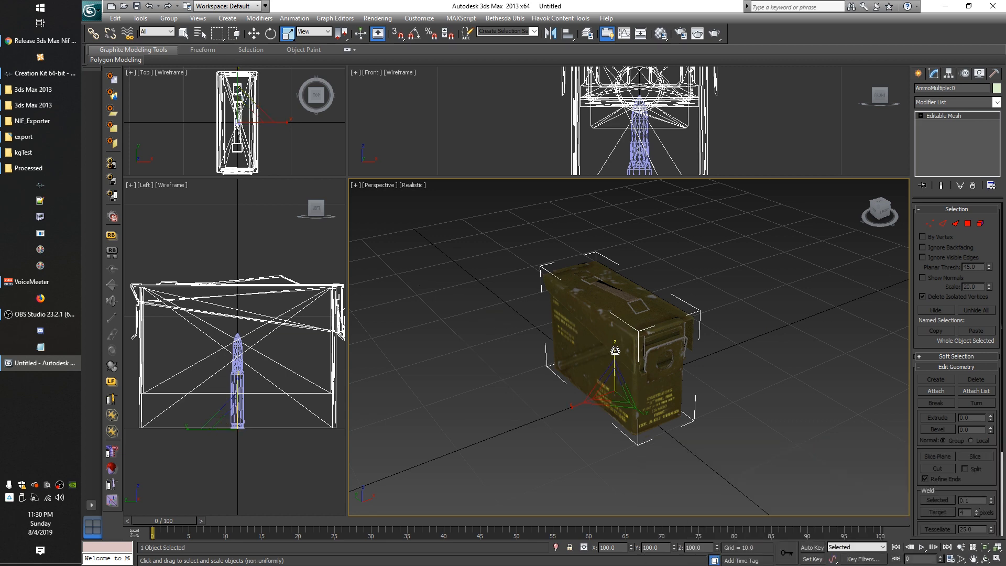
pyautogui.moveTo(615, 350); pyautogui.dragTo(621, 306)
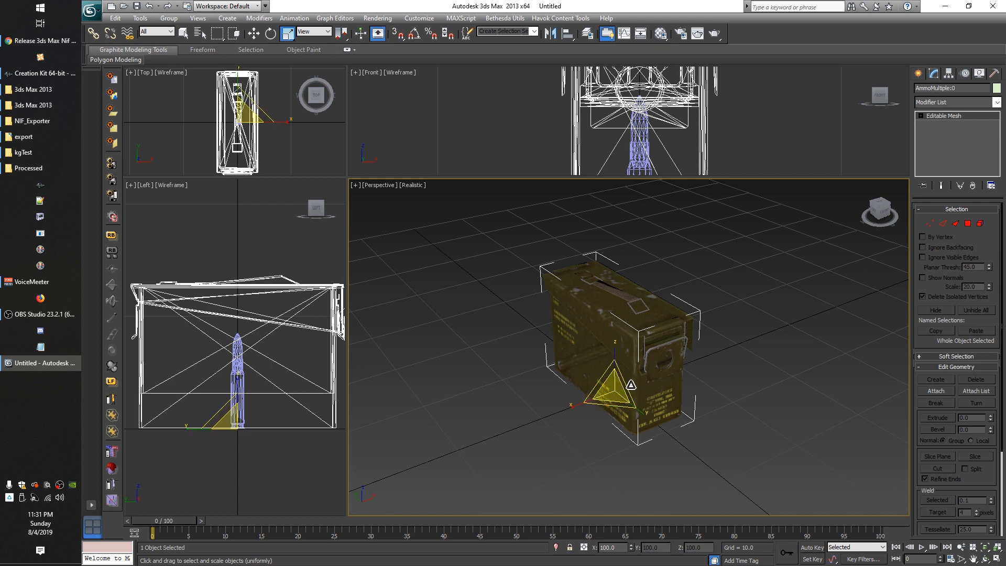
pyautogui.moveTo(632, 394); pyautogui.dragTo(668, 389)
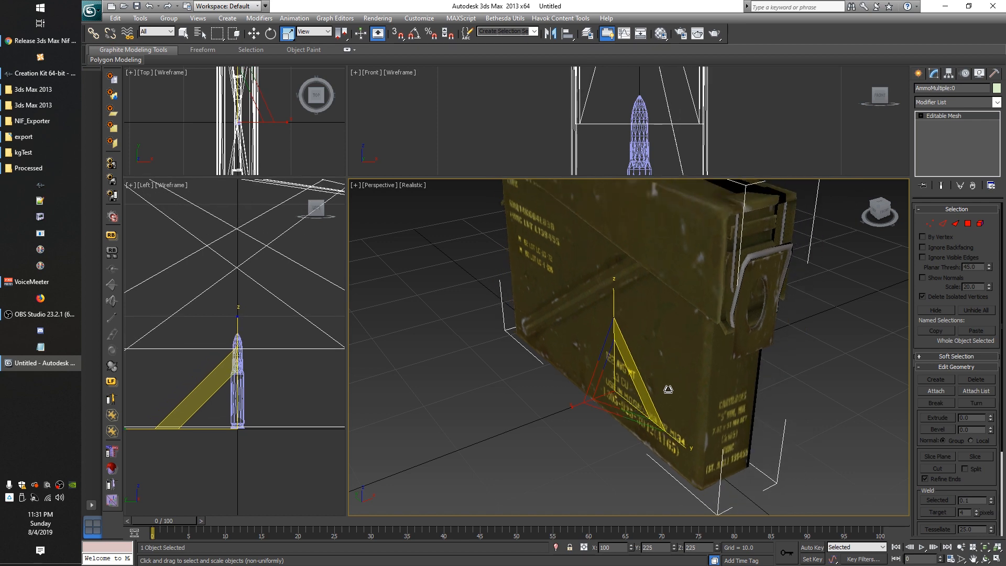
pyautogui.rightClick(667, 389)
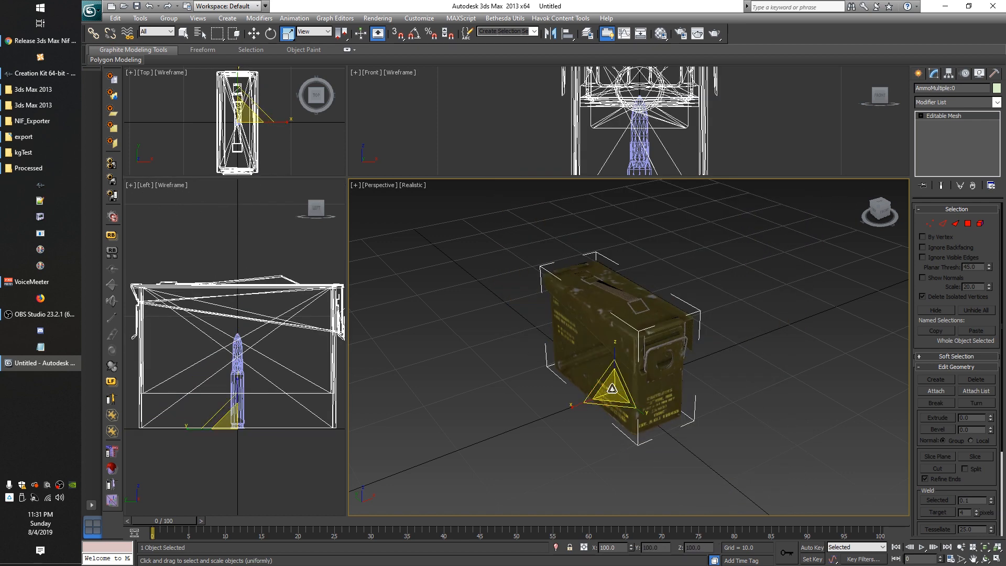
pyautogui.moveTo(612, 388); pyautogui.dragTo(606, 337)
pyautogui.rightClick(606, 338)
# Try moving the vertices of the box's far upper corner outward along X to about -7.1, undo it and clear the selection
pyautogui.press('w')
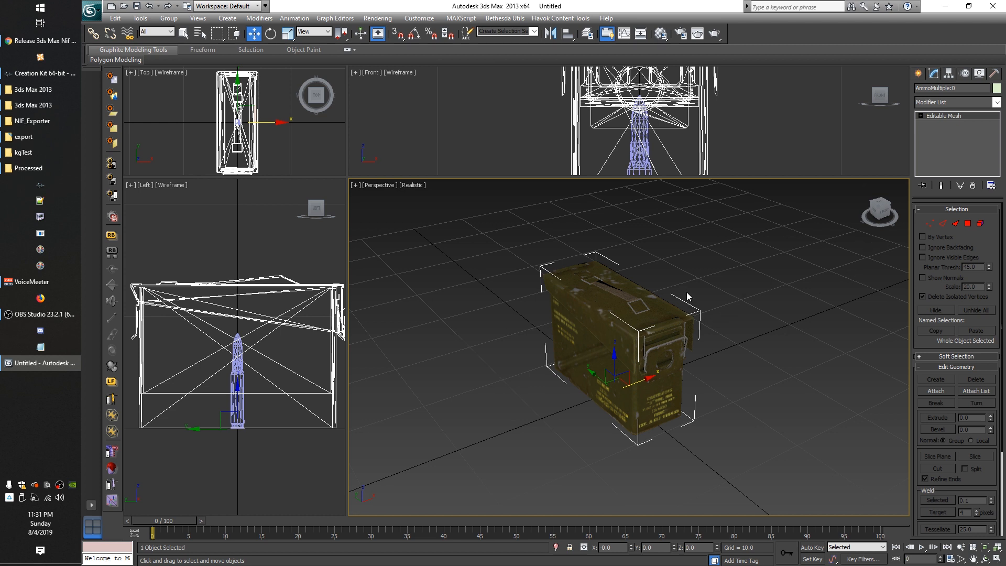
pyautogui.click(928, 224)
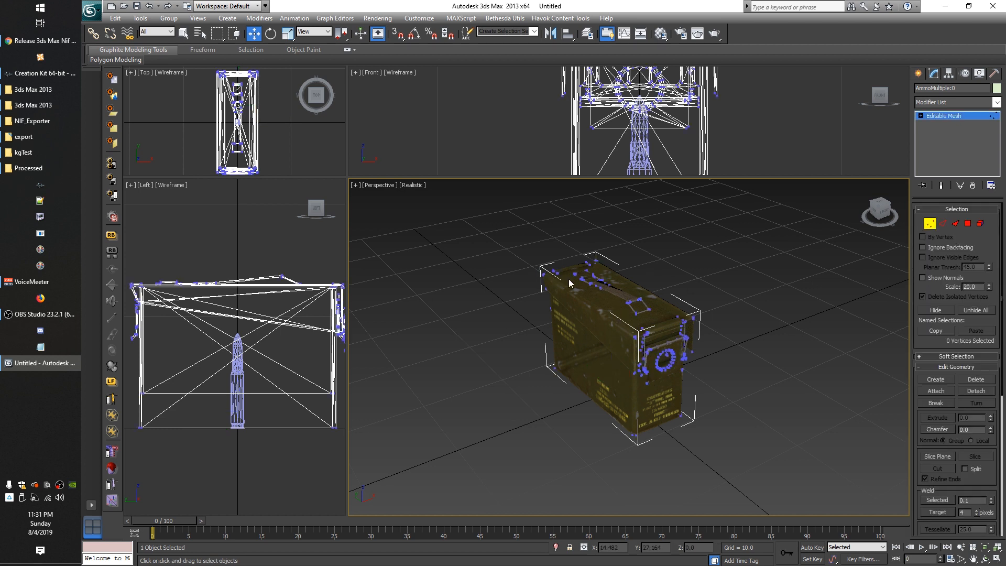
pyautogui.moveTo(555, 306); pyautogui.dragTo(551, 306)
pyautogui.moveTo(576, 270); pyautogui.dragTo(530, 283)
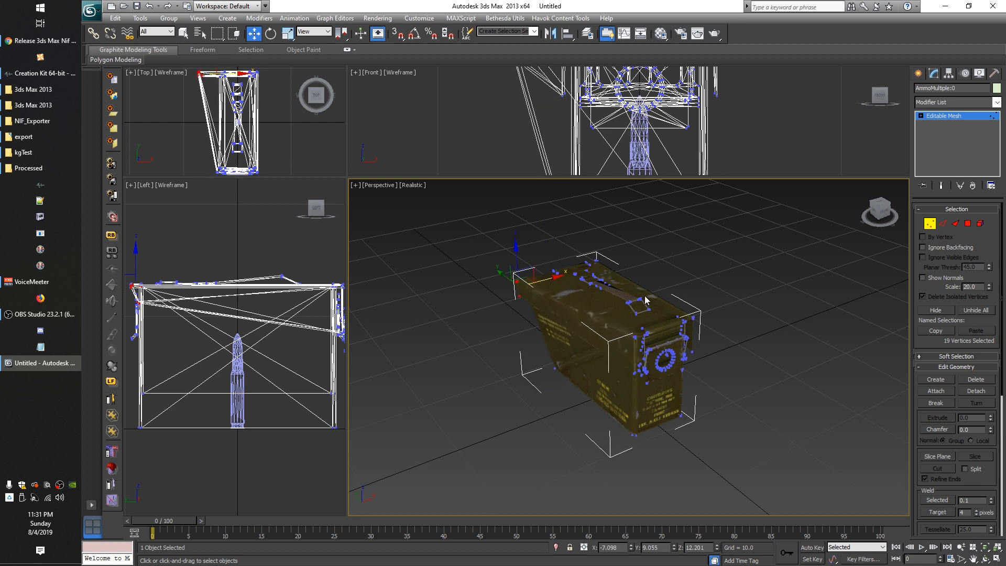
pyautogui.hotkey('ctrl', 'z')
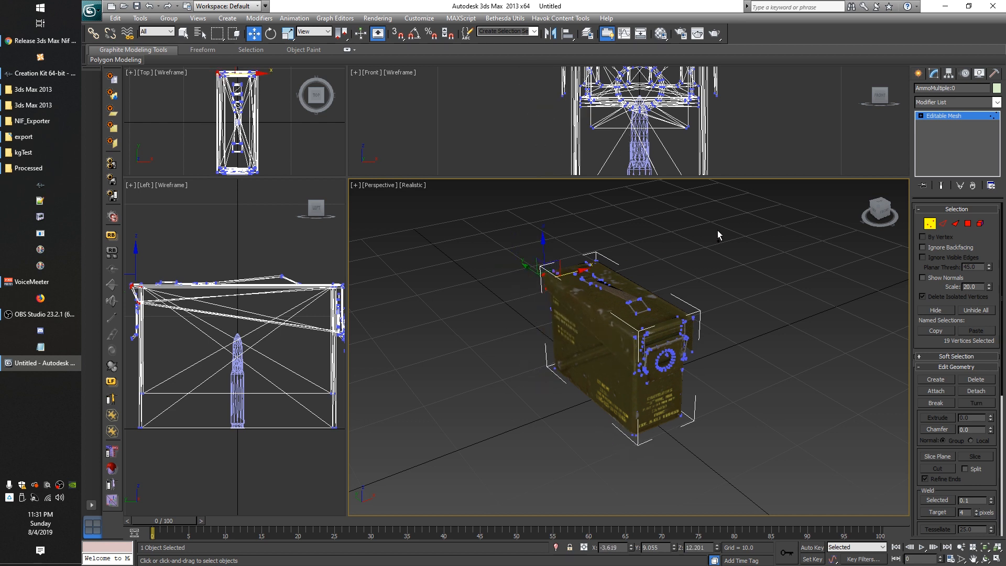
pyautogui.click(733, 262)
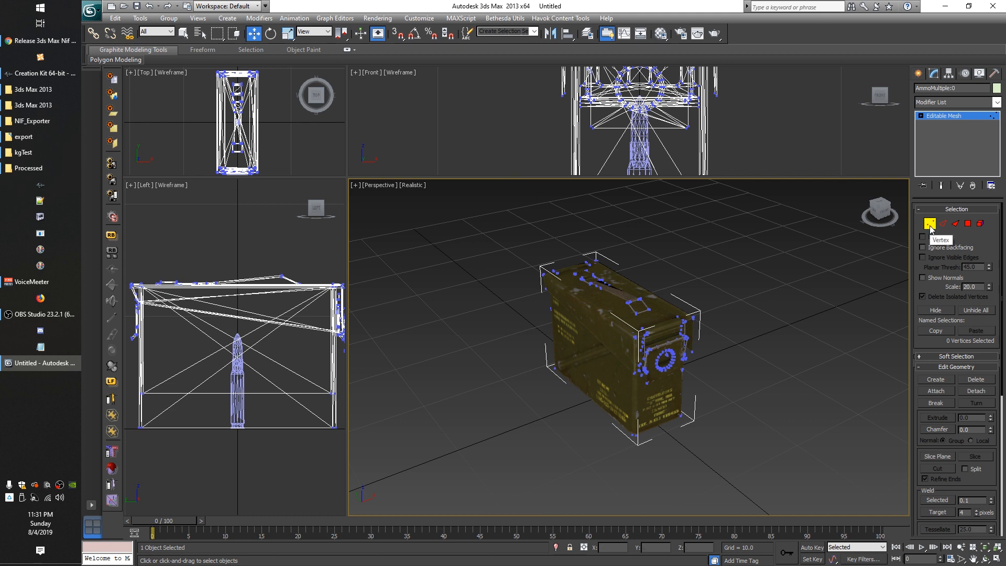
# Switch the ammo box from Vertex to Polygon sub-object selection and select the handle strap's polygon on the lid
pyautogui.scroll(5, 608, 282)
pyautogui.scroll(-4, 607, 282)
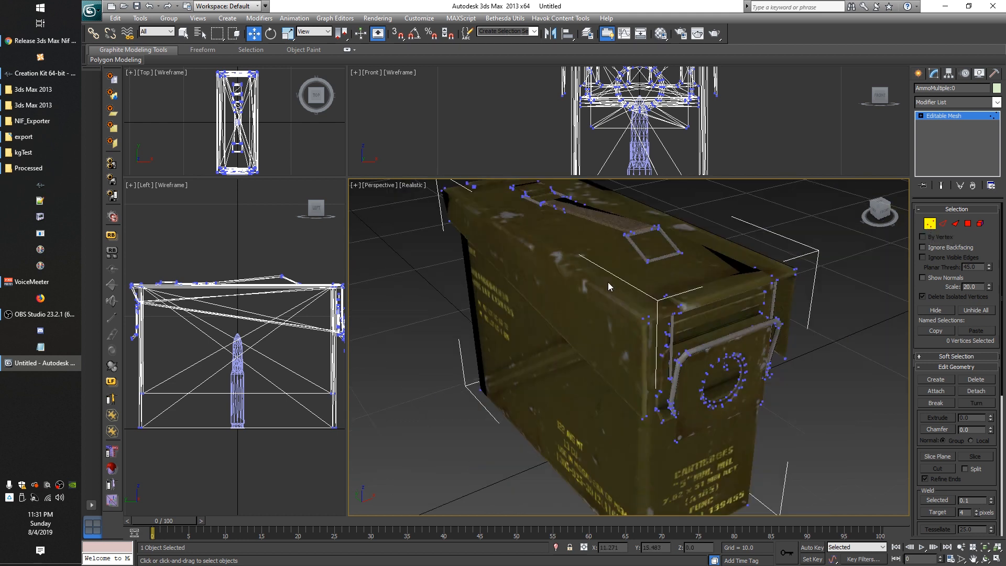
pyautogui.scroll(4, 642, 265)
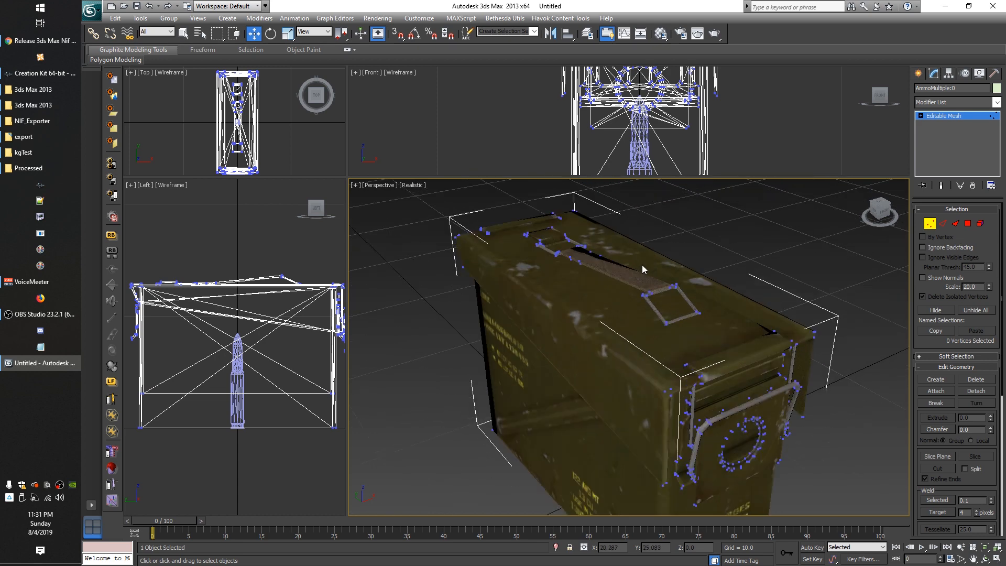
pyautogui.click(931, 225)
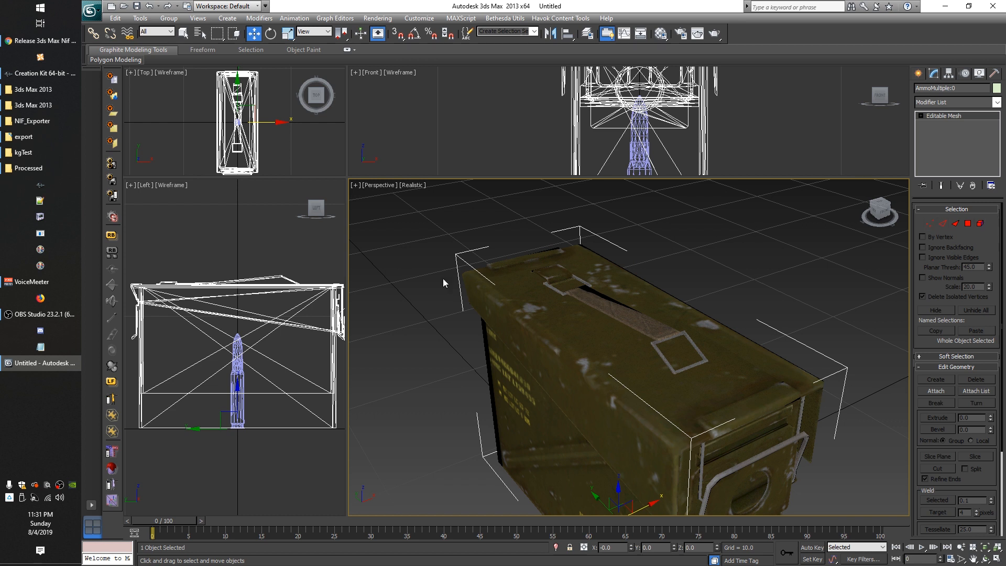
pyautogui.click(972, 226)
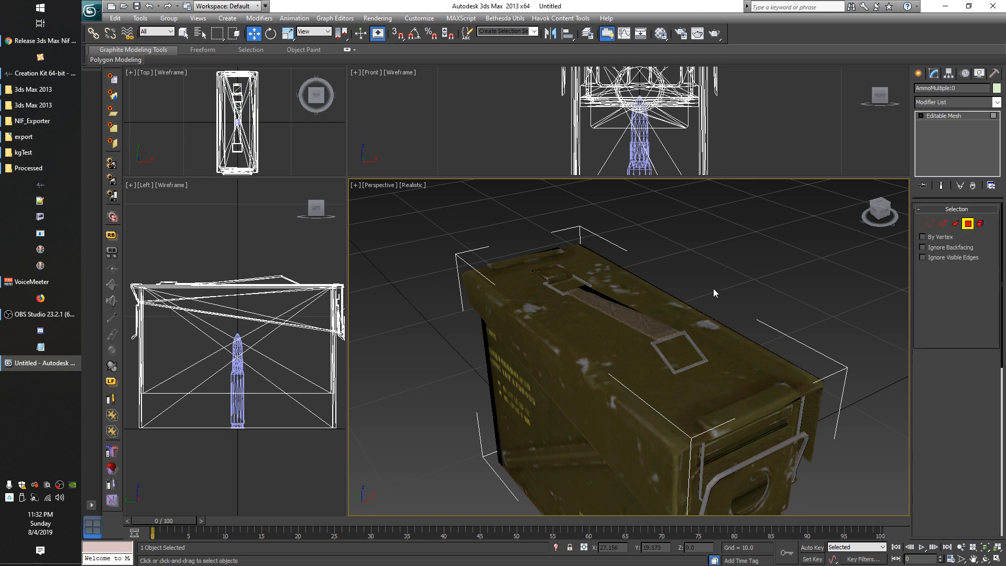
pyautogui.click(624, 308)
pyautogui.click(621, 318)
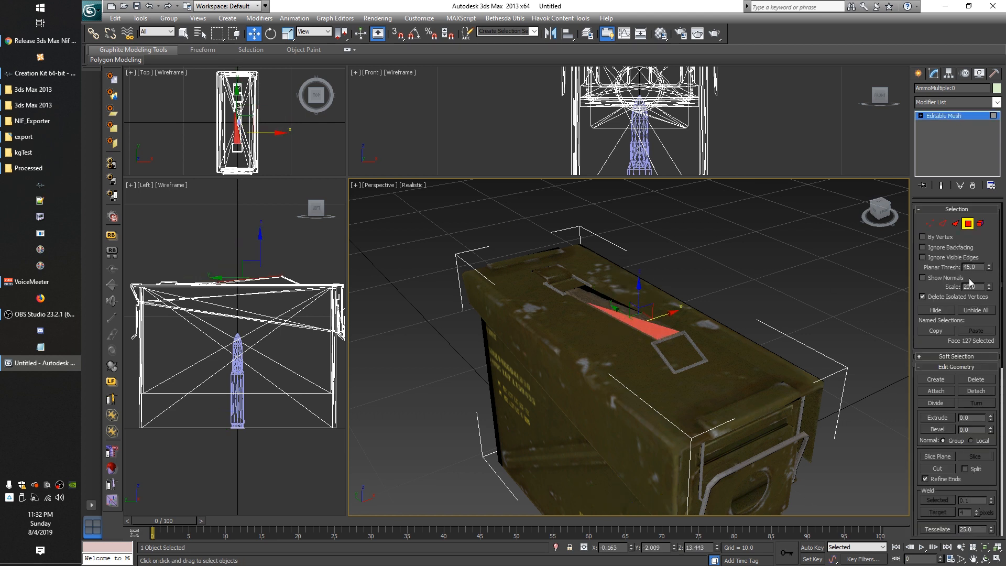
# Switch the ammo box to Element sub-object selection and delete the handle strap's element from the lid
pyautogui.click(980, 223)
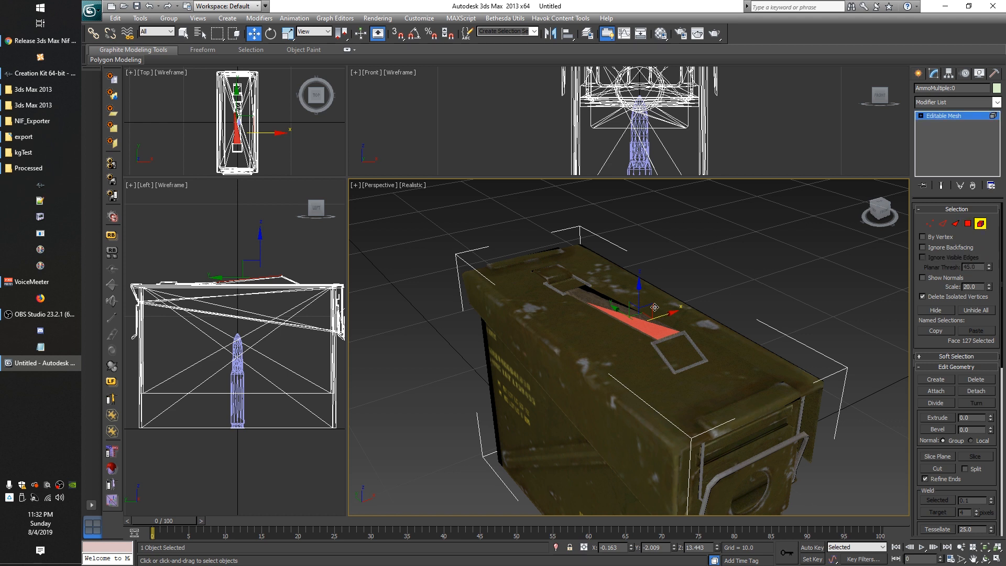
pyautogui.click(589, 297)
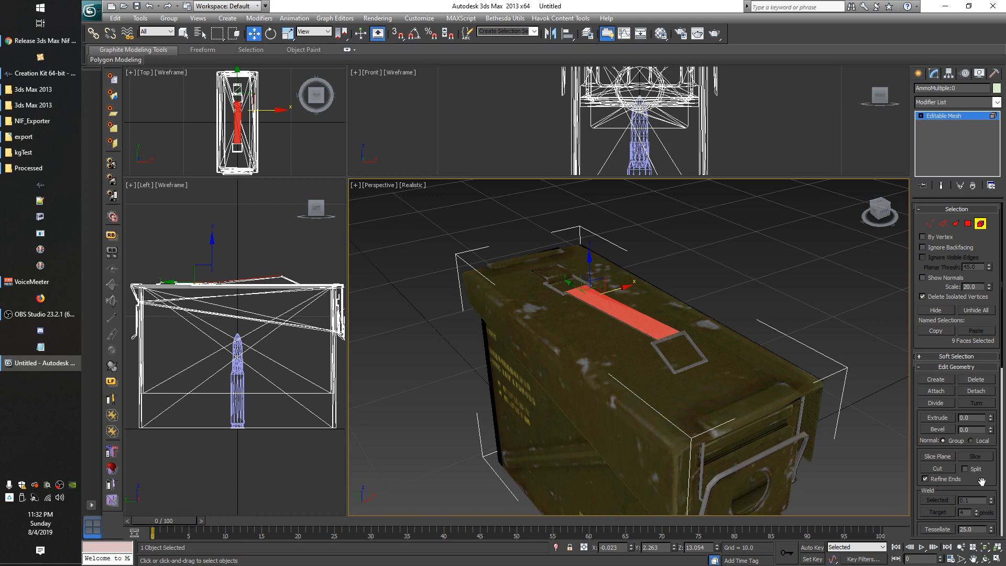
pyautogui.moveTo(981, 481); pyautogui.dragTo(951, 482)
pyautogui.keyDown('alt'); pyautogui.moveTo(754, 296); pyautogui.dragTo(781, 330, button='middle'); pyautogui.keyUp('alt')
pyautogui.scroll(3, 609, 298)
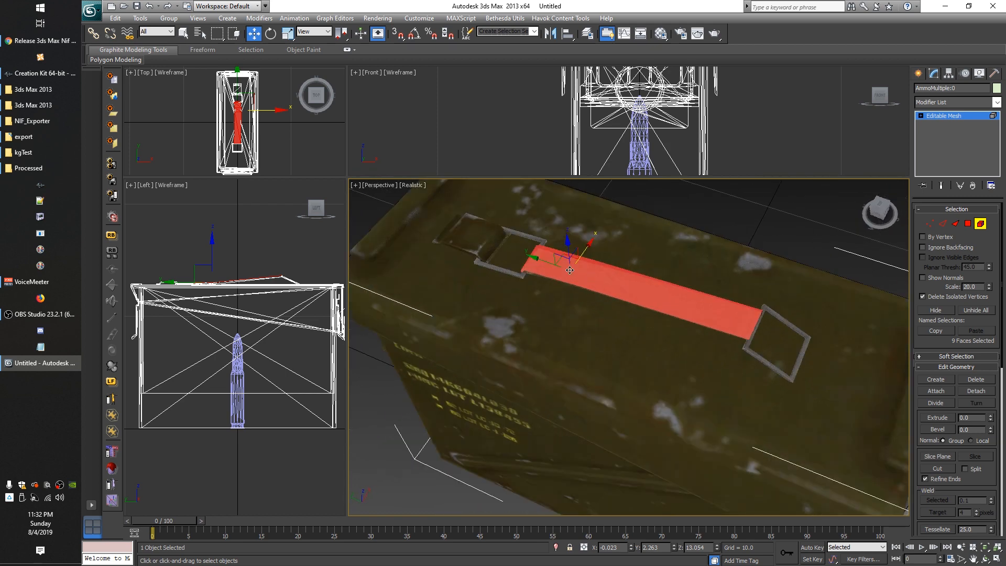
pyautogui.press('Delete')
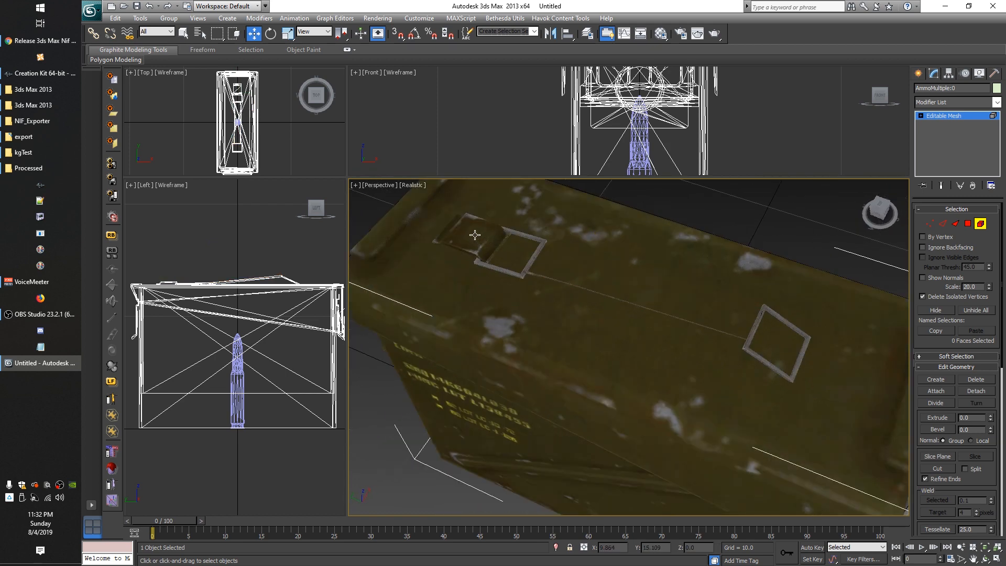
# Delete the small clip beside the strap and the top faces of the two metal strap rings on the lid
pyautogui.click(474, 234)
pyautogui.press('Delete')
pyautogui.click(490, 252)
pyautogui.press('Delete')
pyautogui.click(528, 272)
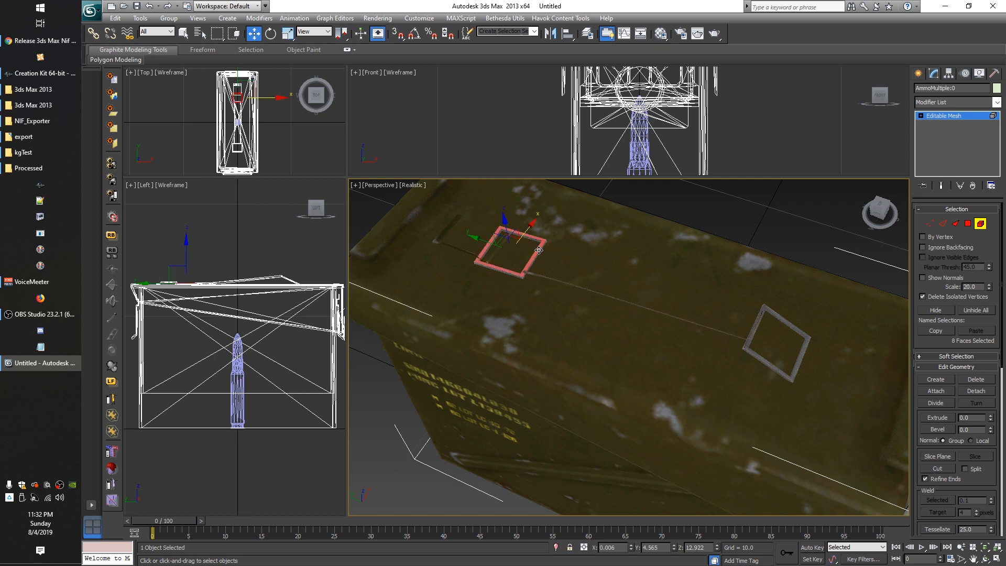
pyautogui.press('Delete')
pyautogui.click(521, 276)
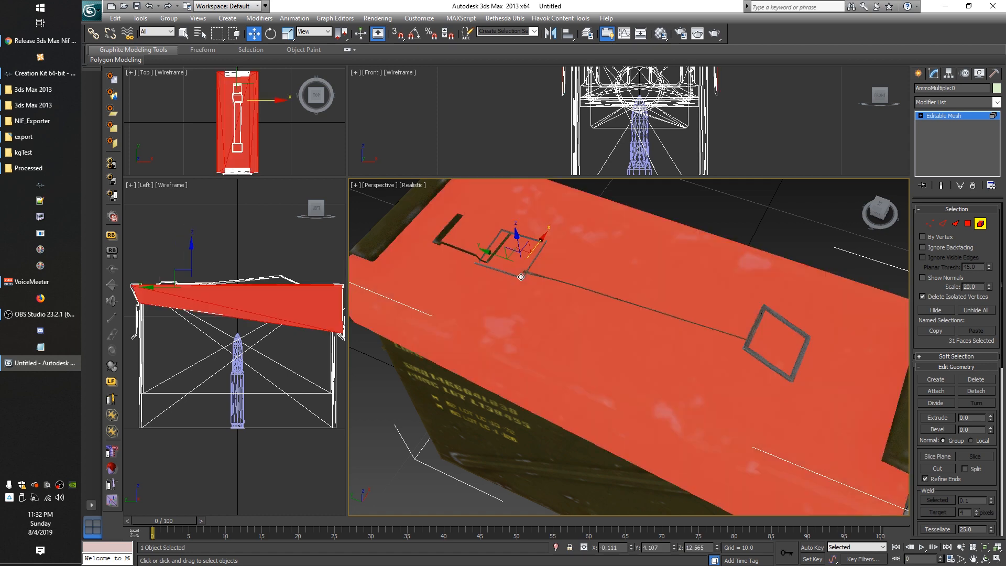
pyautogui.click(761, 311)
pyautogui.press('Delete')
pyautogui.press('Delete')
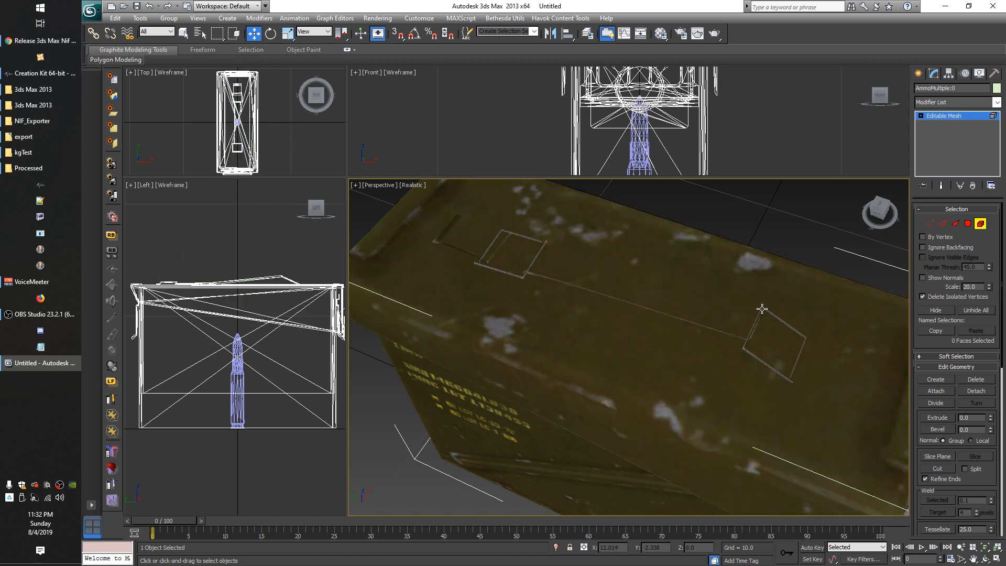
# Delete the thin leftover strap edge running between the two ring outlines on the lid
pyautogui.keyDown('alt'); pyautogui.moveTo(676, 377); pyautogui.dragTo(748, 328, button='middle'); pyautogui.keyUp('alt')
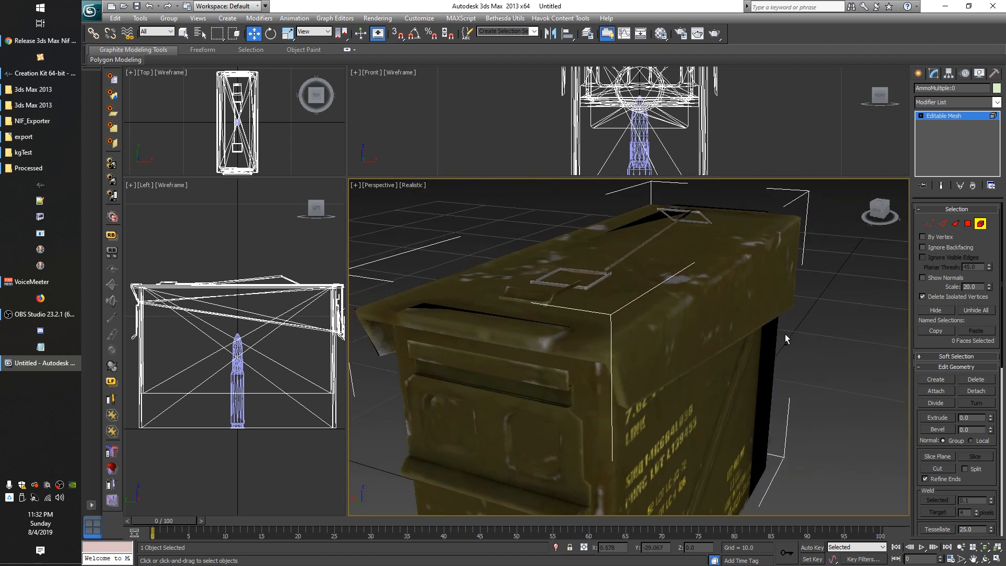
pyautogui.click(606, 273)
pyautogui.click(611, 265)
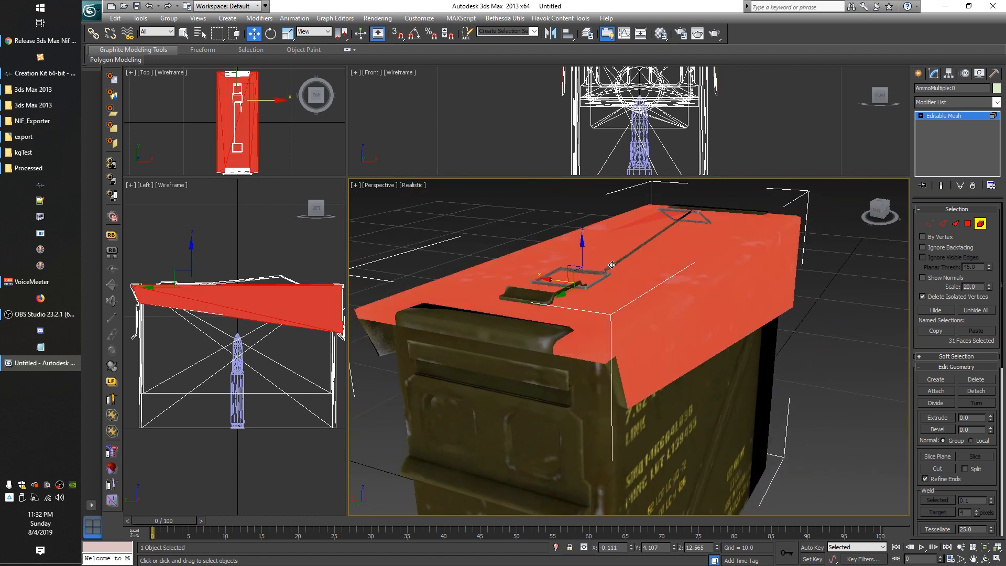
pyautogui.click(614, 266)
pyautogui.click(630, 255)
pyautogui.click(628, 253)
pyautogui.click(630, 254)
pyautogui.press('Delete')
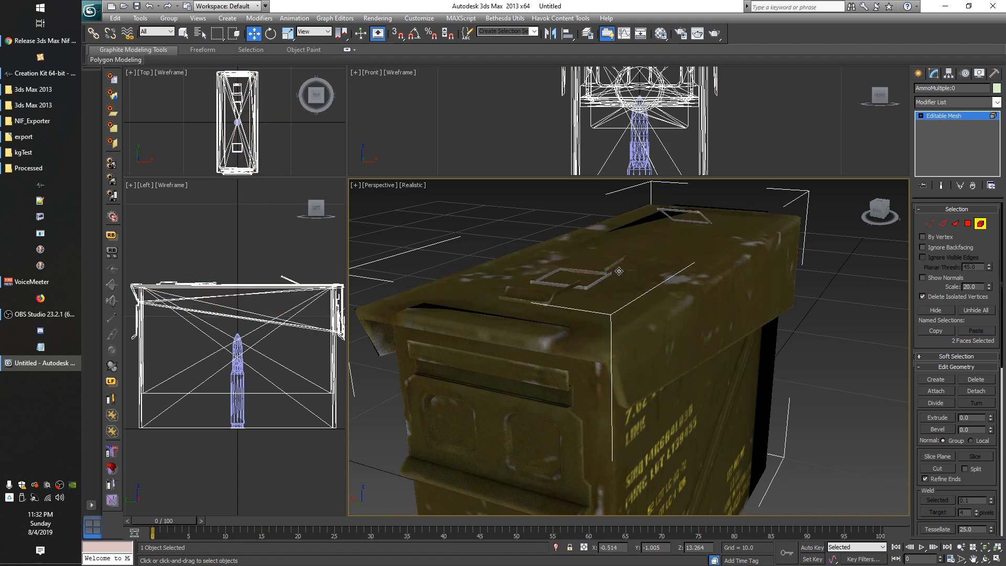
# Delete the remaining strap stub and the near side strips of the ring beside the clip
pyautogui.scroll(5, 610, 246)
pyautogui.scroll(-3, 605, 233)
pyautogui.click(598, 226)
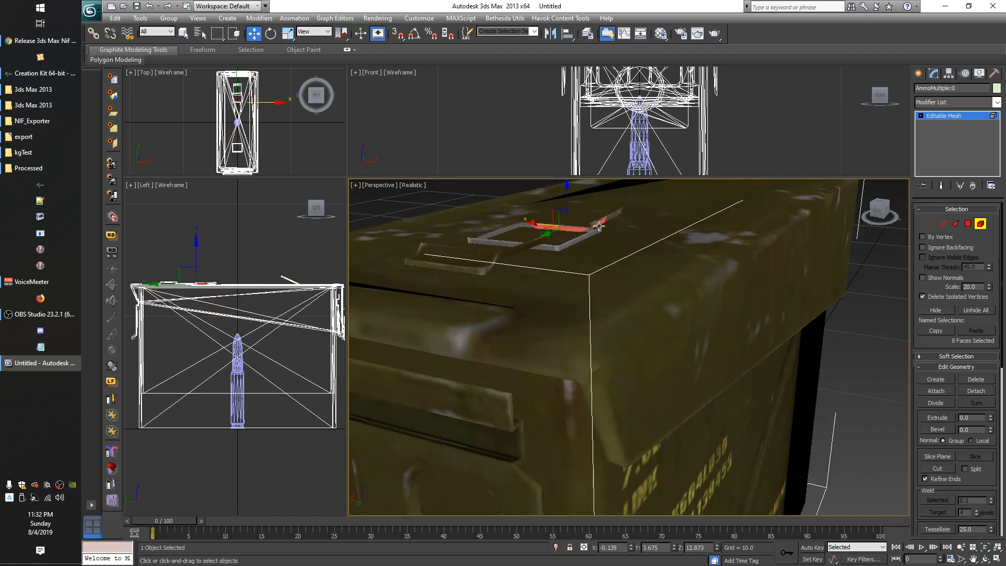
pyautogui.press('Delete')
pyautogui.click(599, 223)
pyautogui.press('Delete')
pyautogui.click(612, 215)
pyautogui.press('Delete')
pyautogui.click(586, 236)
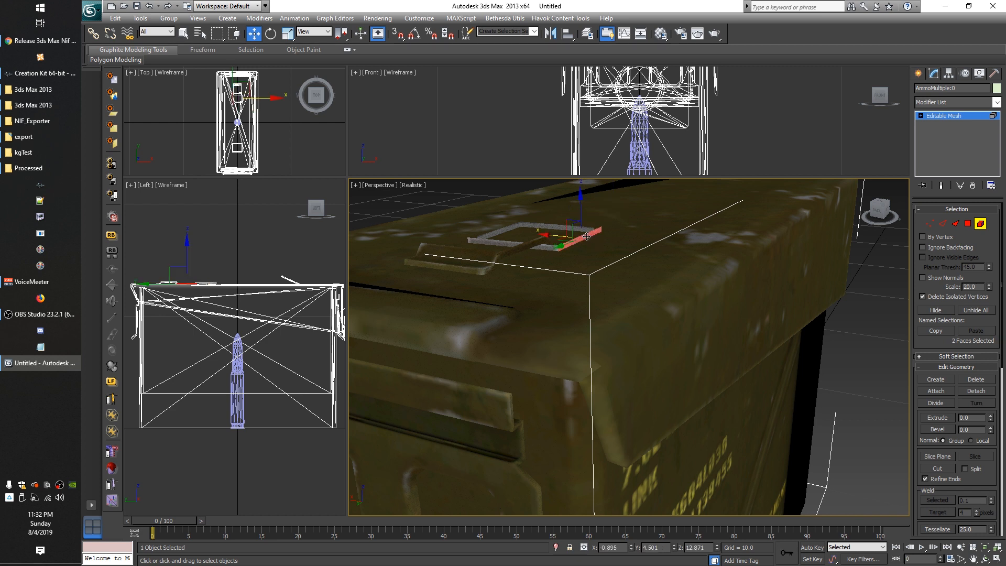
pyautogui.press('Delete')
pyautogui.click(495, 241)
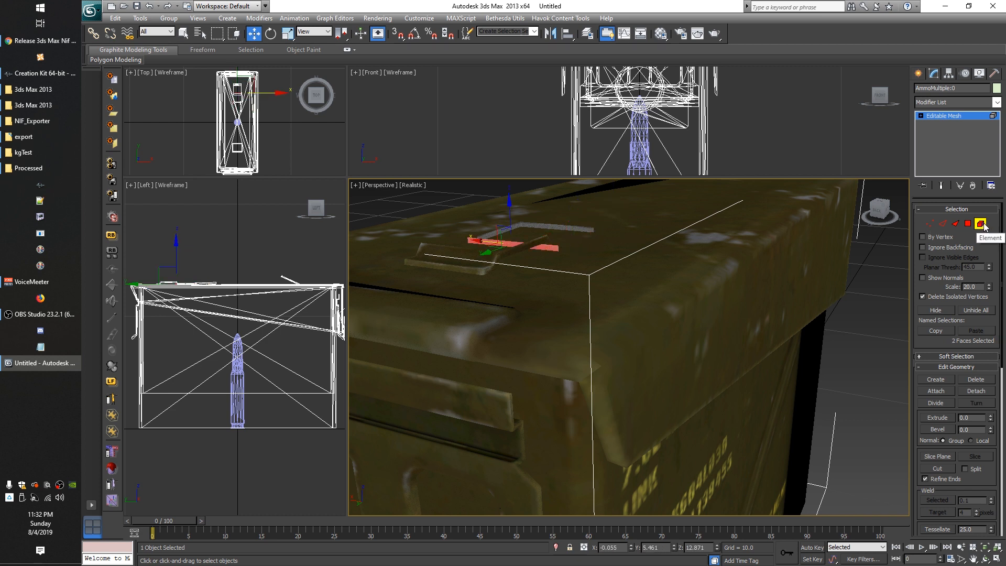
pyautogui.press('Delete')
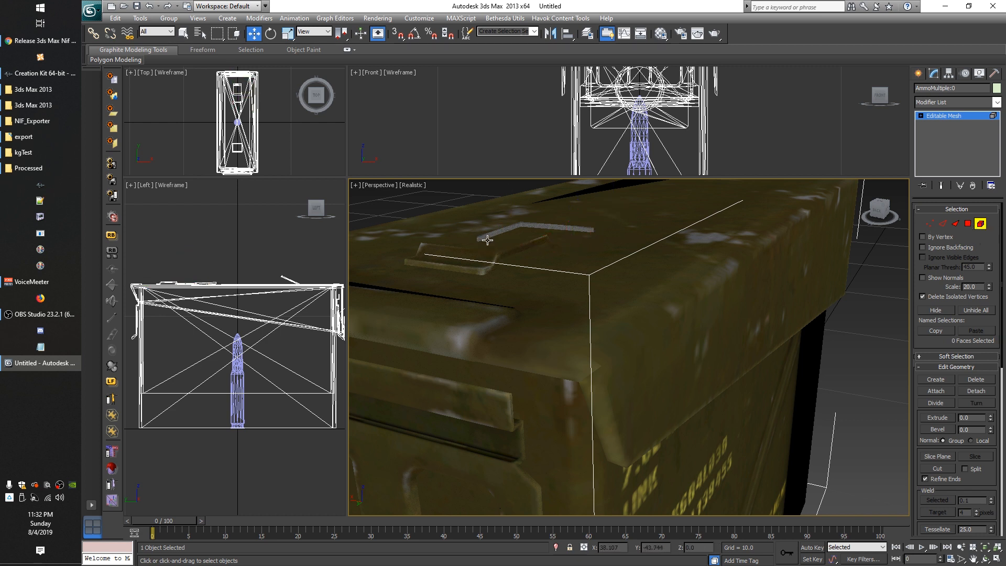
# Delete the remaining inner strips of that ring and the edge pieces left from the clip
pyautogui.click(487, 240)
pyautogui.press('Delete')
pyautogui.click(534, 226)
pyautogui.moveTo(534, 226); pyautogui.dragTo(479, 271)
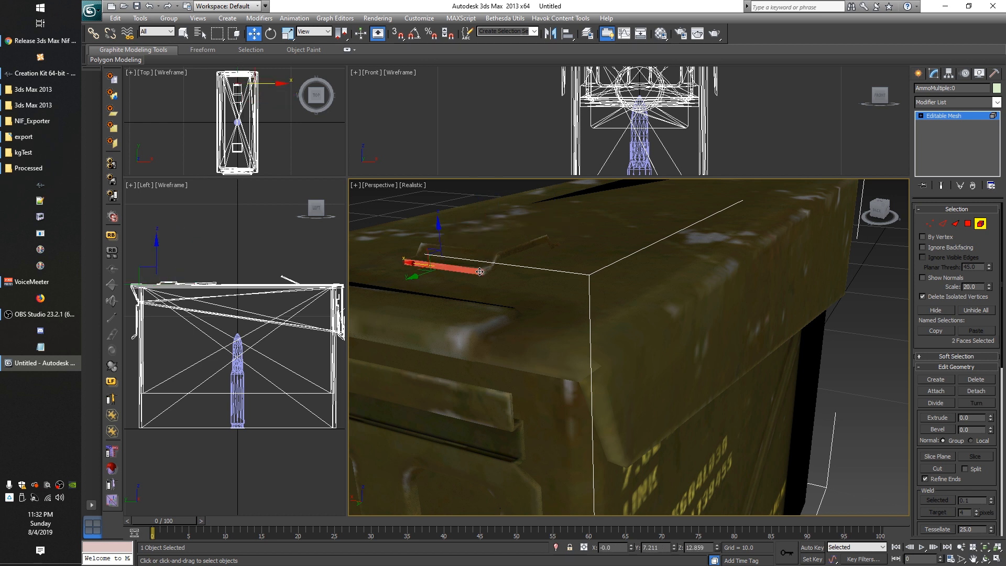
pyautogui.press('Delete')
pyautogui.click(481, 268)
pyautogui.press('Delete')
pyautogui.click(487, 268)
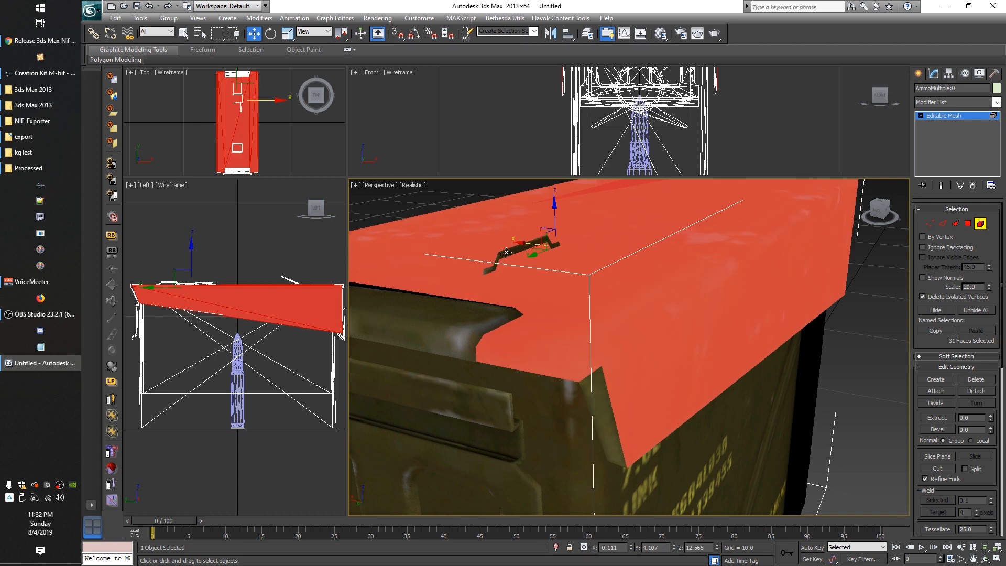
pyautogui.click(506, 253)
pyautogui.press('Delete')
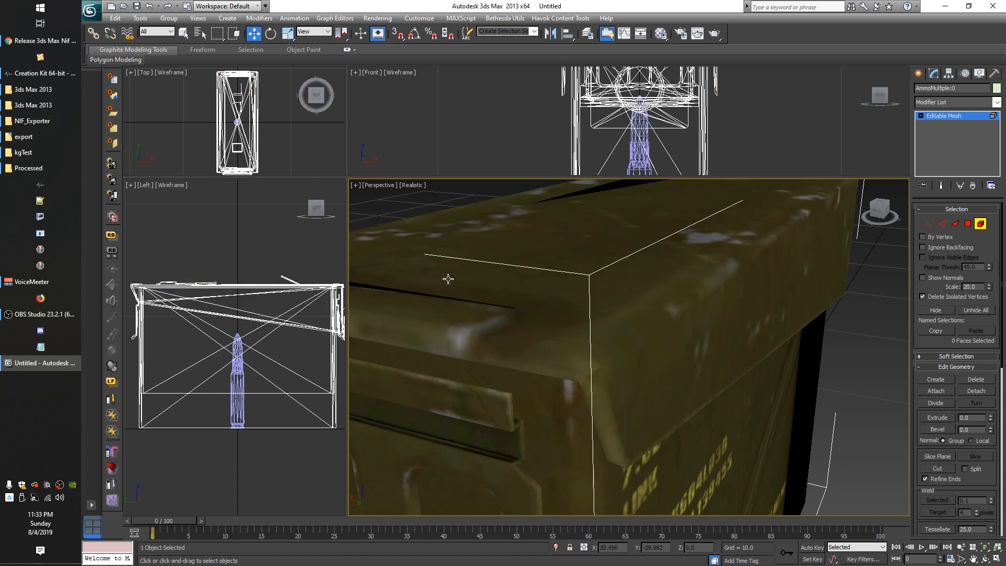
# Delete the leftover ring and clip strips that face the opposite long side of the lid
pyautogui.keyDown('alt'); pyautogui.moveTo(433, 297); pyautogui.dragTo(541, 322, button='middle'); pyautogui.keyUp('alt')
pyautogui.moveTo(665, 307); pyautogui.dragTo(579, 307, button='middle')
pyautogui.click(596, 211)
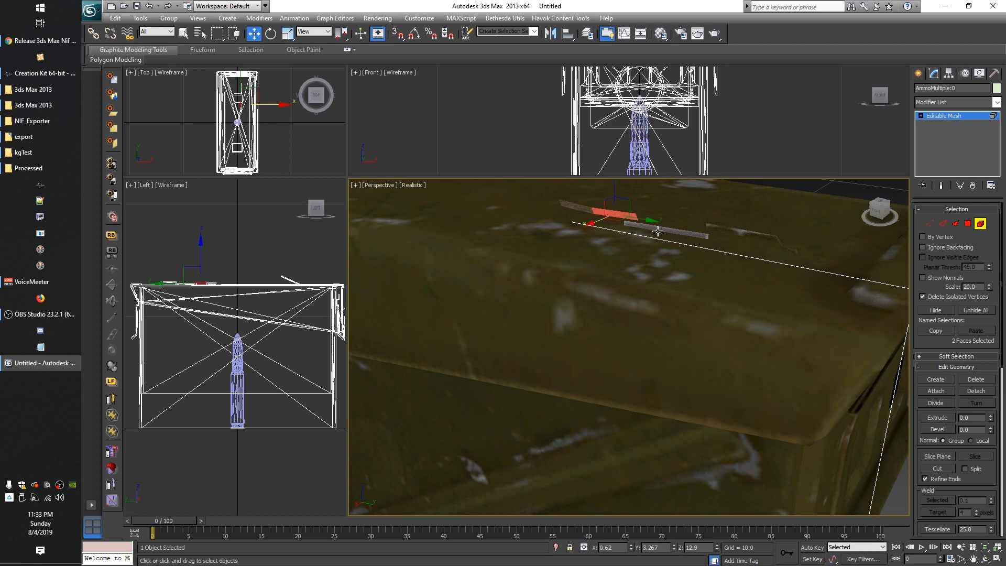
pyautogui.click(656, 230)
pyautogui.click(630, 226)
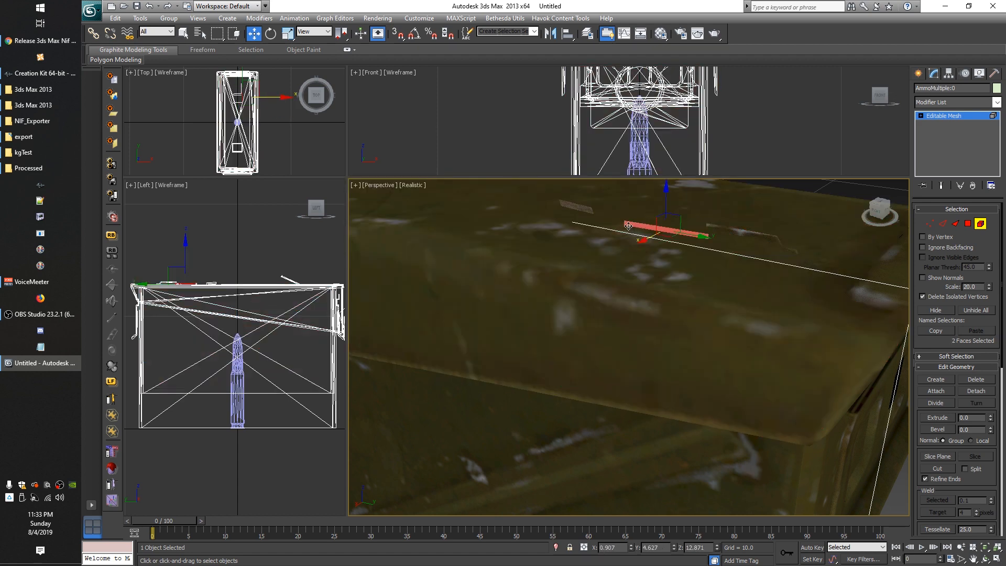
pyautogui.press('Delete')
pyautogui.click(572, 208)
pyautogui.press('Delete')
pyautogui.click(726, 230)
pyautogui.press('Delete')
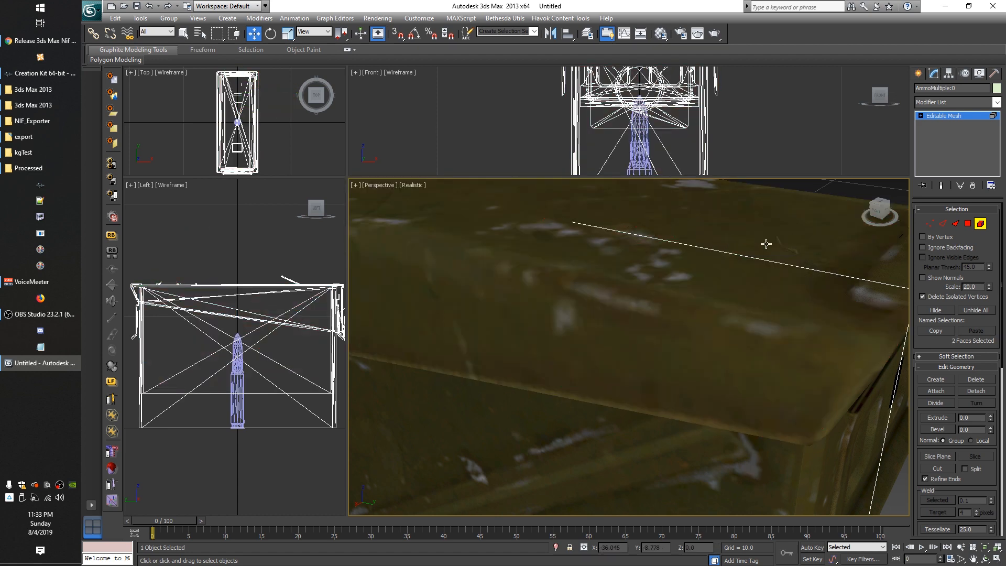
# Delete the strap remnant beside the other ring and the last two cross strips at the clip end
pyautogui.scroll(-5, 529, 279)
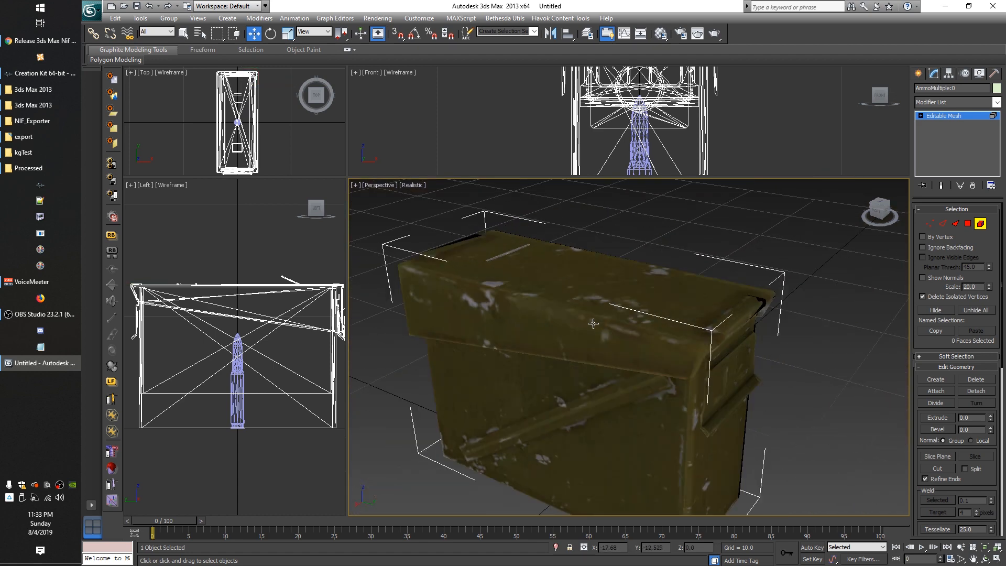
pyautogui.scroll(3, 593, 323)
pyautogui.keyDown('alt'); pyautogui.moveTo(593, 323); pyautogui.dragTo(624, 321, button='middle'); pyautogui.keyUp('alt')
pyautogui.click(462, 308)
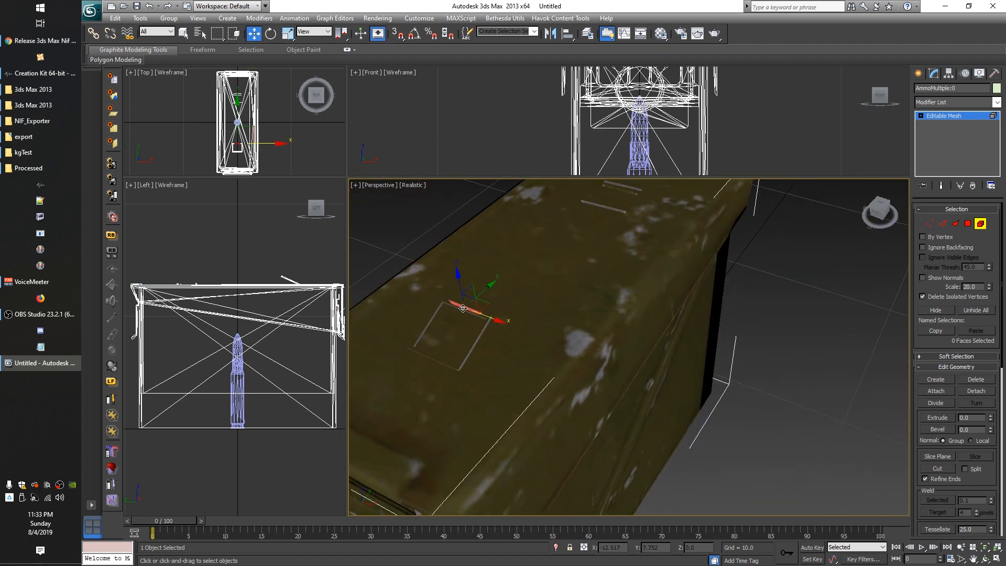
pyautogui.press('Delete')
pyautogui.click(488, 323)
pyautogui.click(603, 235)
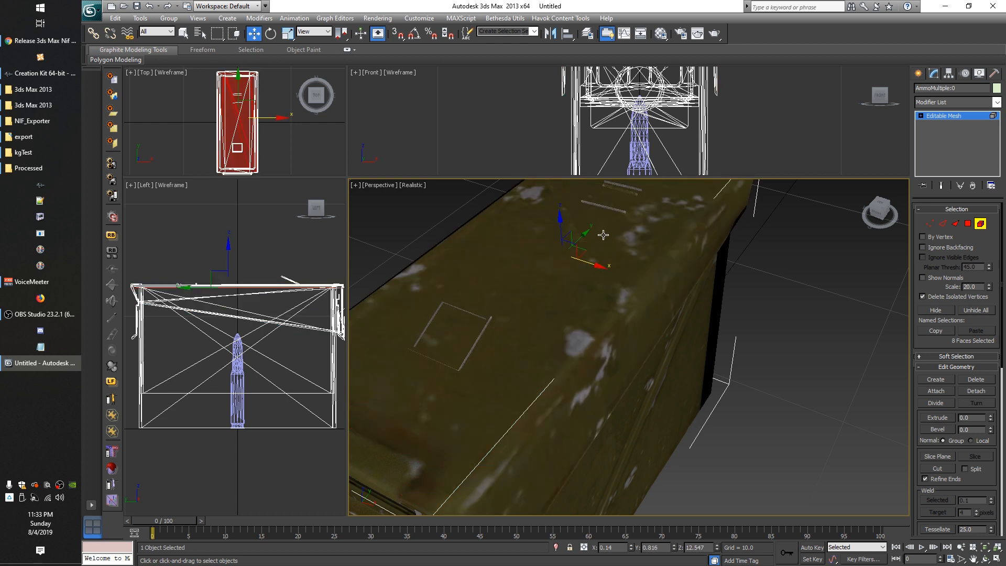
pyautogui.click(601, 205)
pyautogui.click(603, 207)
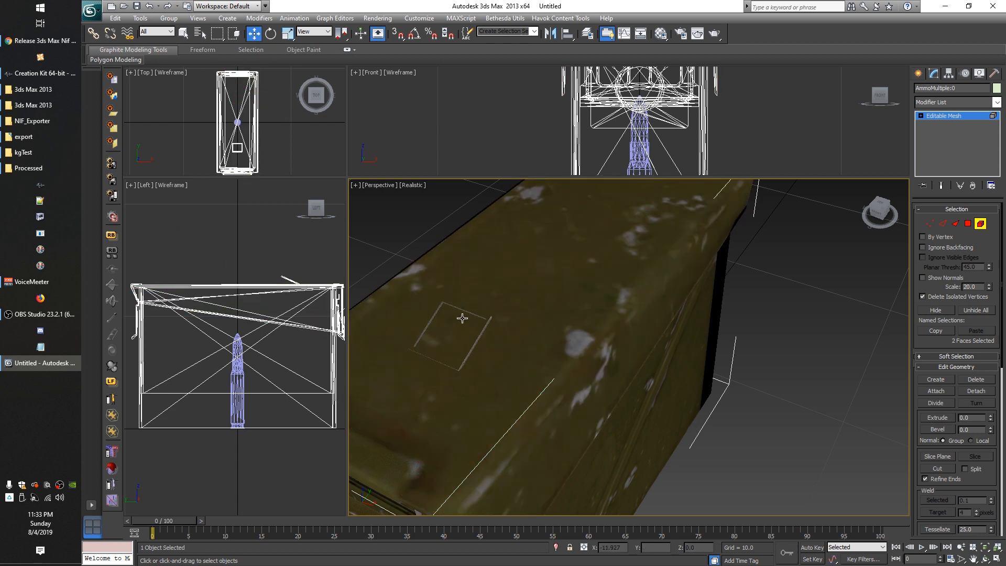
# Delete two of the thin edge strips outlining the remaining ring on the lid
pyautogui.click(489, 318)
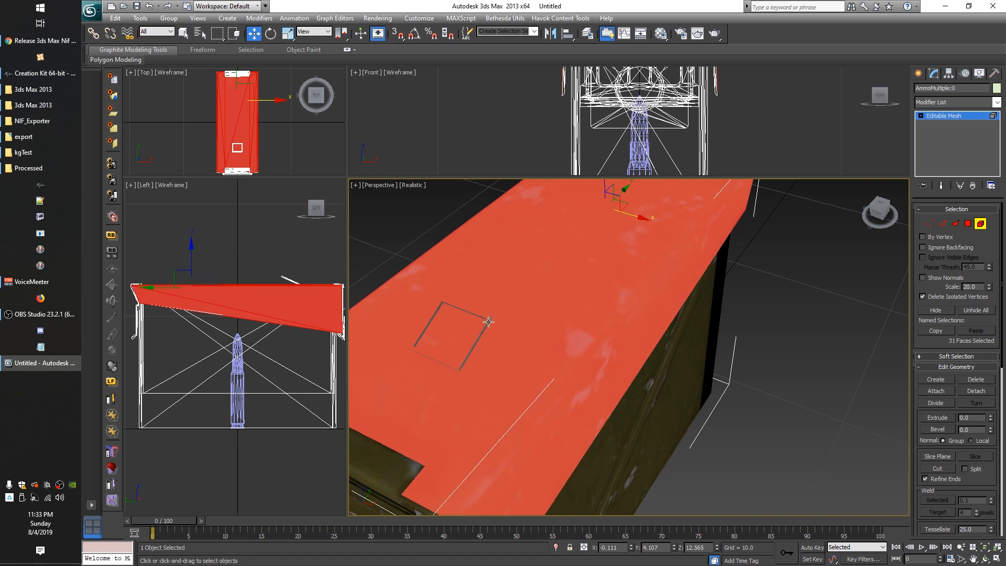
pyautogui.click(489, 321)
pyautogui.press('Delete')
pyautogui.click(457, 307)
pyautogui.click(457, 307)
pyautogui.press('Delete')
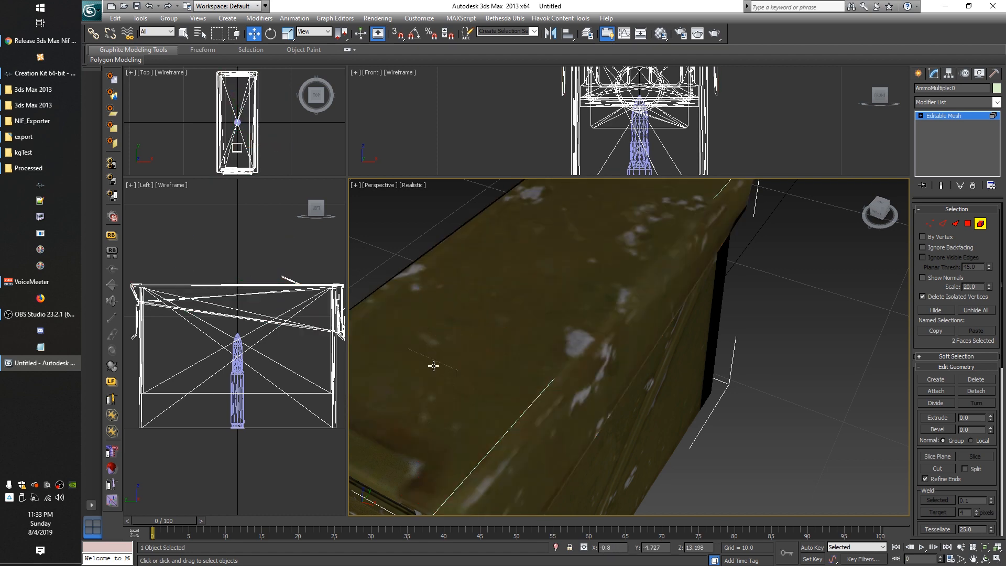
# Delete the last thin slivers of the remaining ring so the lid's top is clear of handle parts
pyautogui.click(435, 359)
pyautogui.keyDown('alt'); pyautogui.moveTo(498, 379); pyautogui.dragTo(533, 336, button='middle'); pyautogui.keyUp('alt')
pyautogui.click(458, 286)
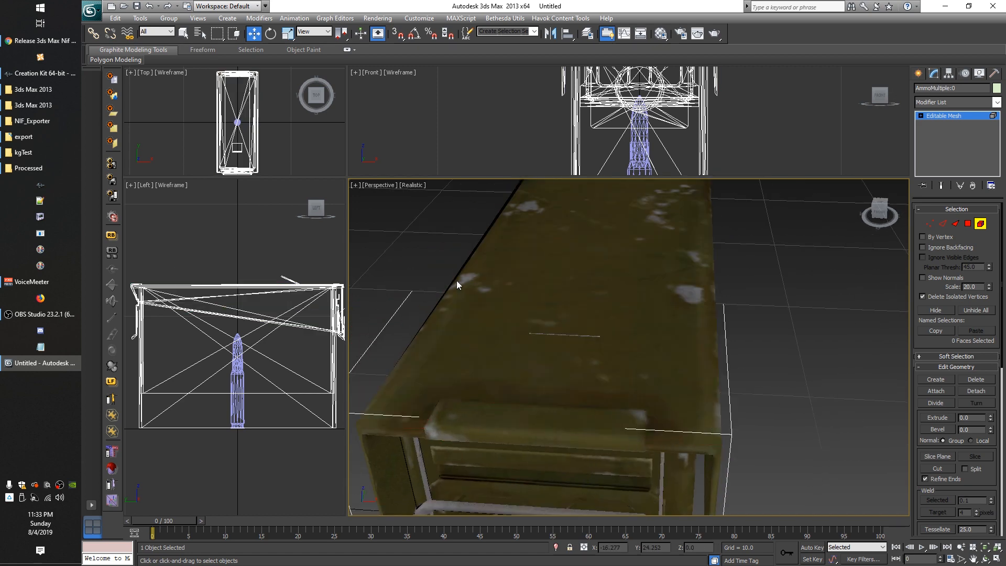
pyautogui.click(571, 335)
pyautogui.click(489, 287)
pyautogui.keyDown('alt'); pyautogui.moveTo(477, 341); pyautogui.dragTo(605, 254, button='middle'); pyautogui.keyUp('alt')
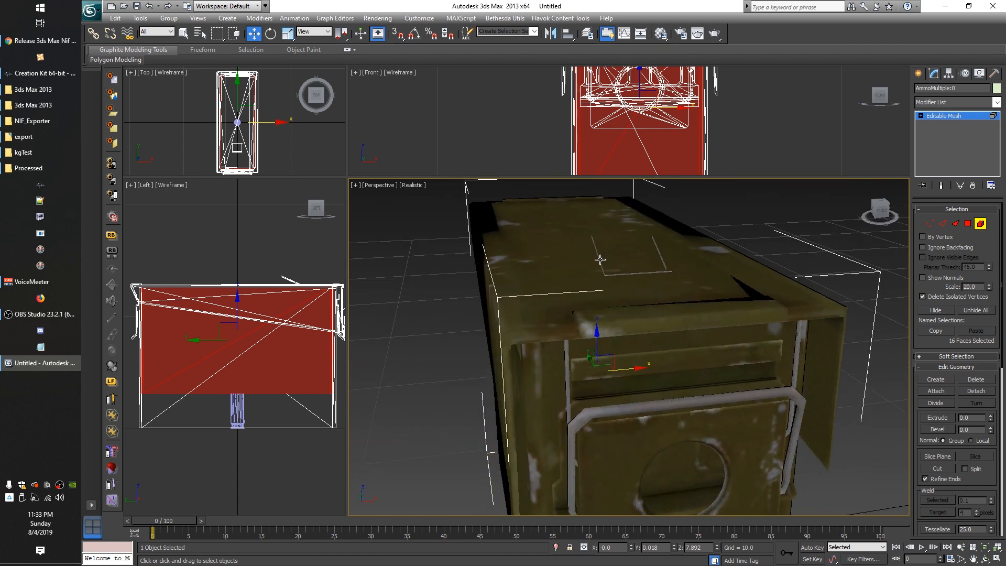
pyautogui.click(600, 260)
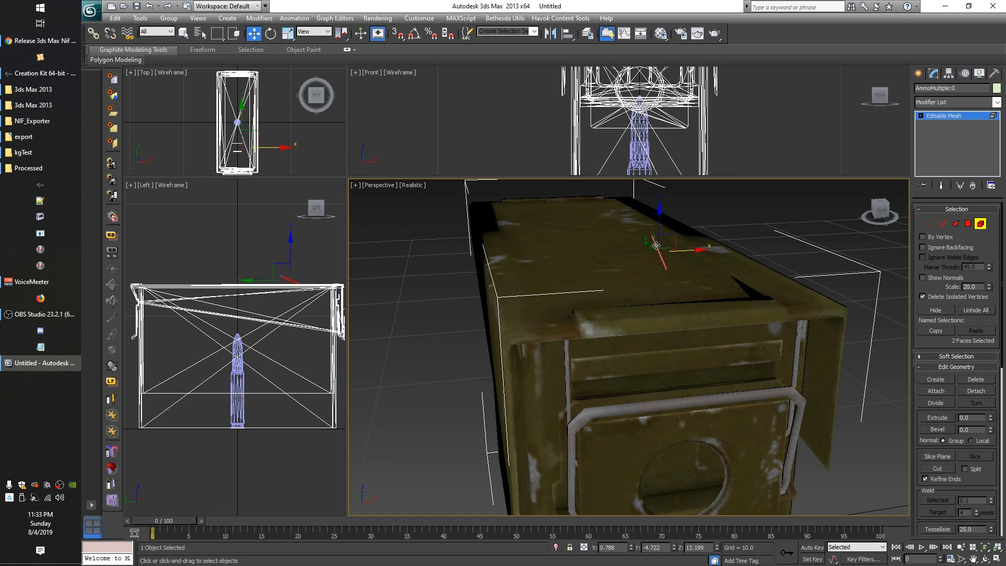
pyautogui.keyDown('alt'); pyautogui.moveTo(583, 267); pyautogui.dragTo(694, 246, button='middle'); pyautogui.keyUp('alt')
pyautogui.click(694, 214)
pyautogui.press('End')
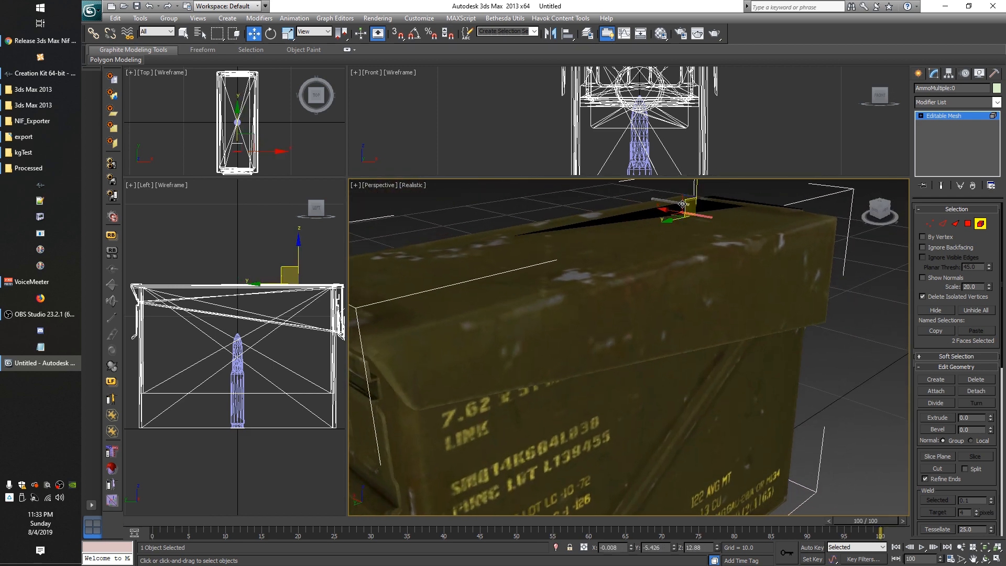
pyautogui.click(668, 200)
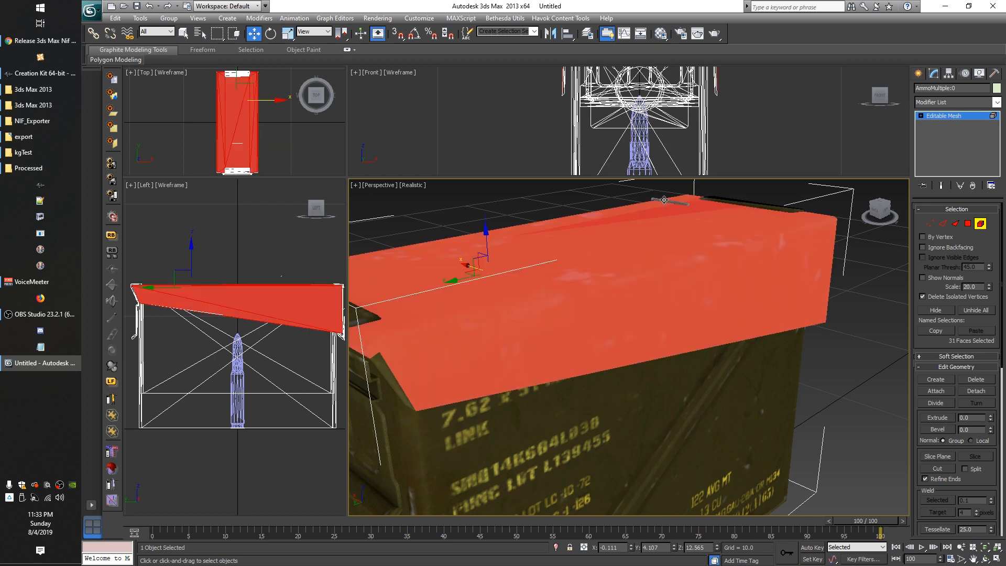
pyautogui.click(666, 201)
pyautogui.press('Delete')
# Leave Element sub-object selection, deselect the ammo box and inspect its cleaned lid
pyautogui.keyDown('alt'); pyautogui.moveTo(500, 271); pyautogui.dragTo(662, 343, button='middle'); pyautogui.keyUp('alt')
pyautogui.scroll(-6, 705, 315)
pyautogui.scroll(4, 705, 319)
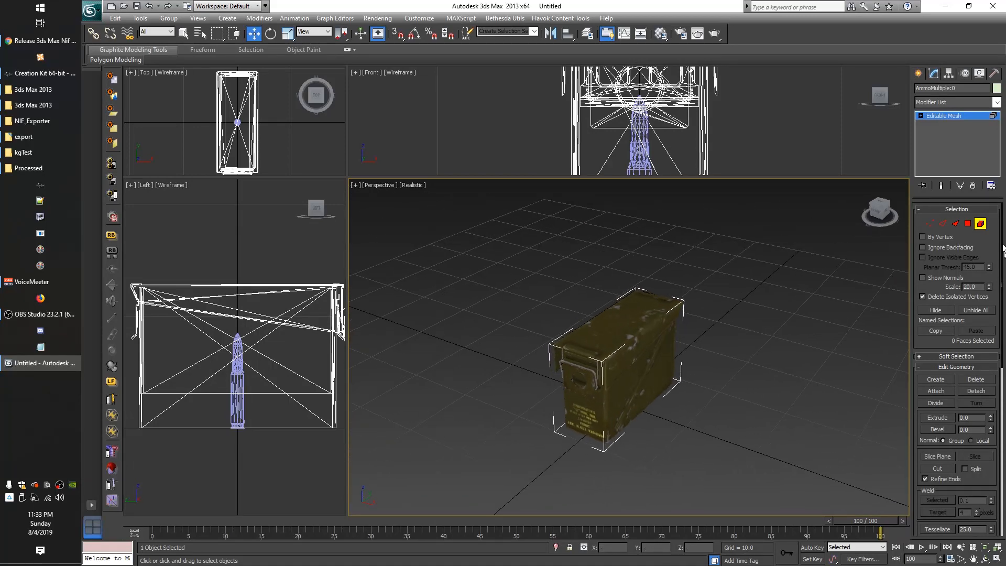
pyautogui.click(981, 226)
pyautogui.click(749, 349)
pyautogui.scroll(5, 746, 347)
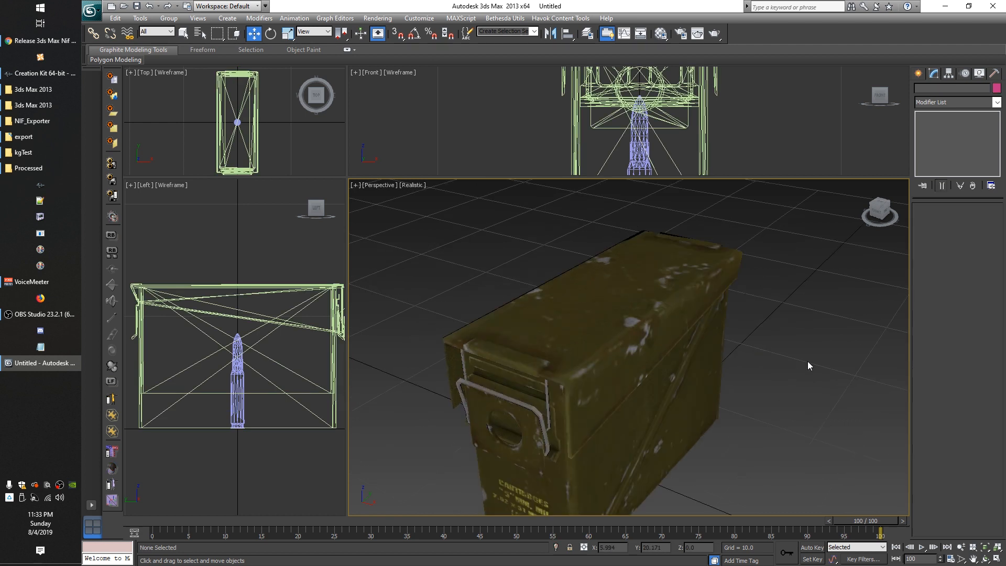
# Select the ammo box and apply Reset XForm to it
pyautogui.scroll(-5, 764, 362)
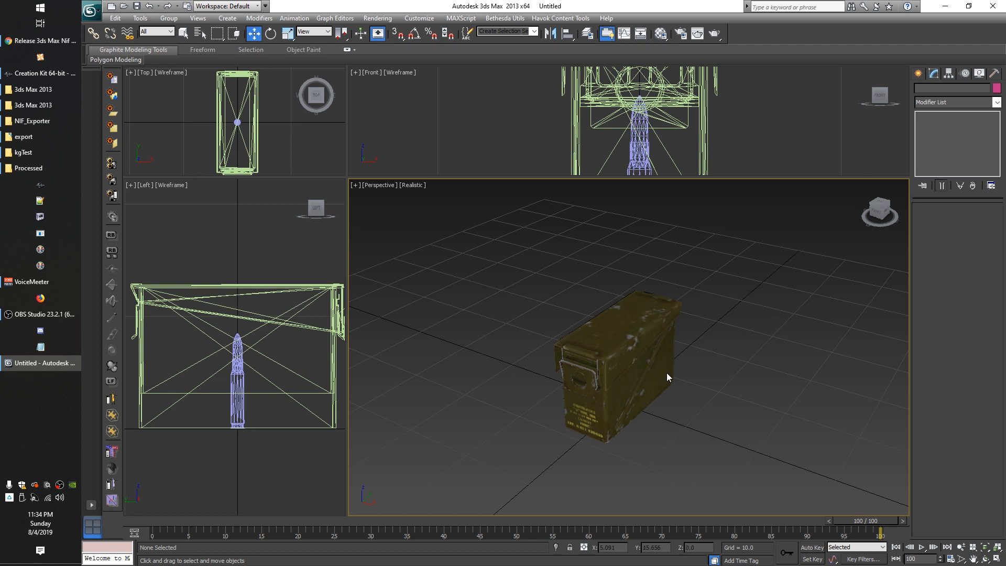
pyautogui.click(607, 344)
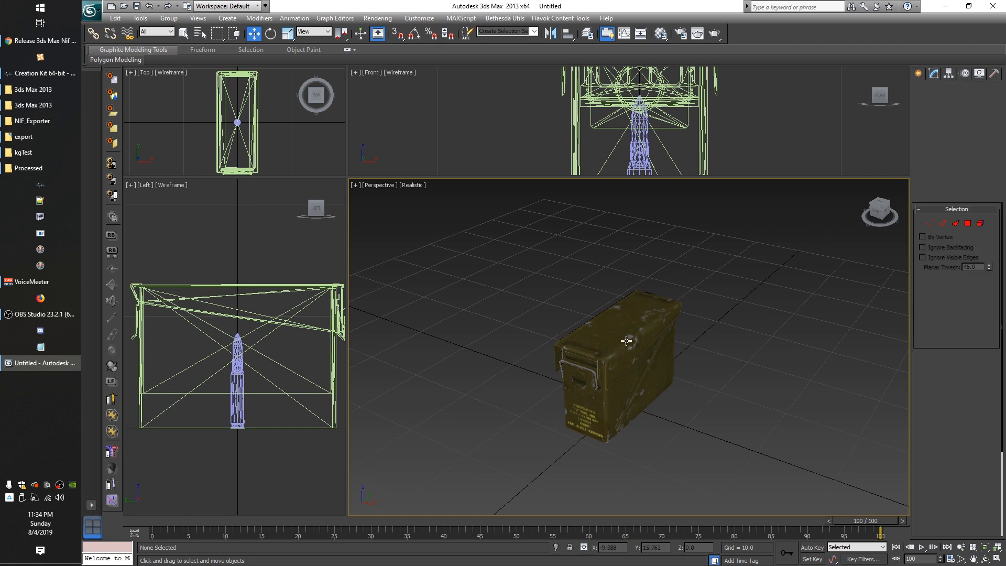
pyautogui.click(998, 77)
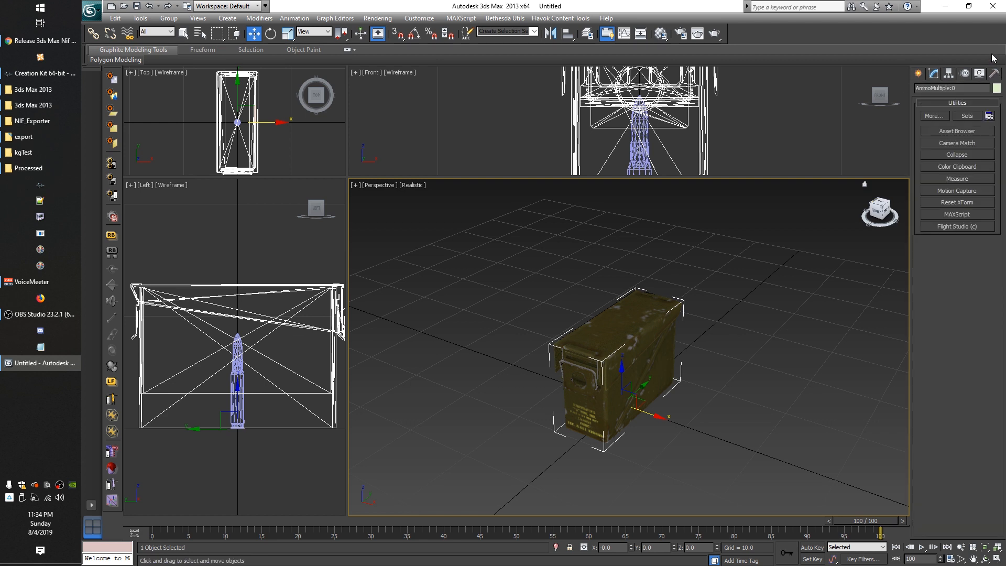
pyautogui.click(953, 203)
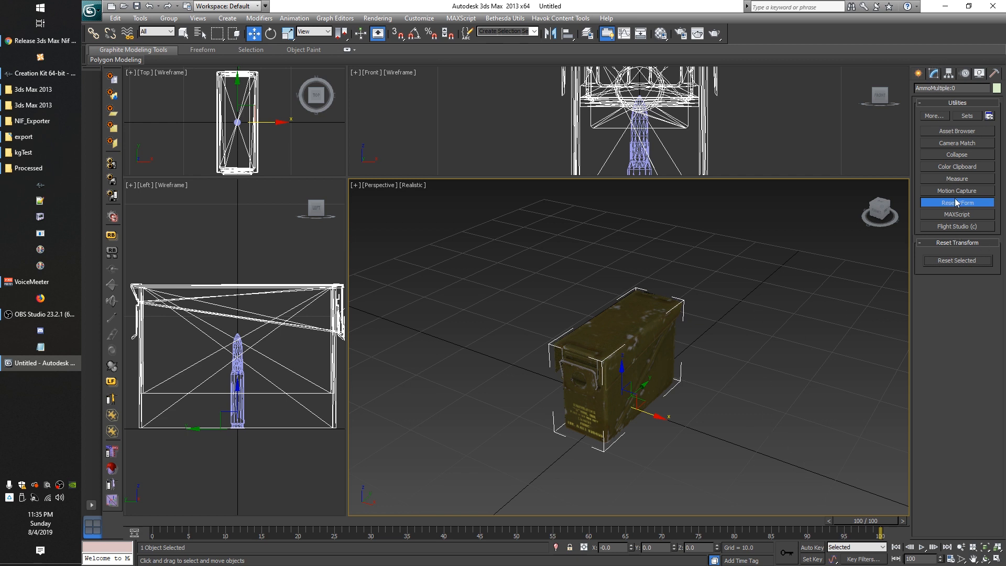
# Collapse the ammo box's XForm modifier down into its Editable Mesh
pyautogui.click(934, 73)
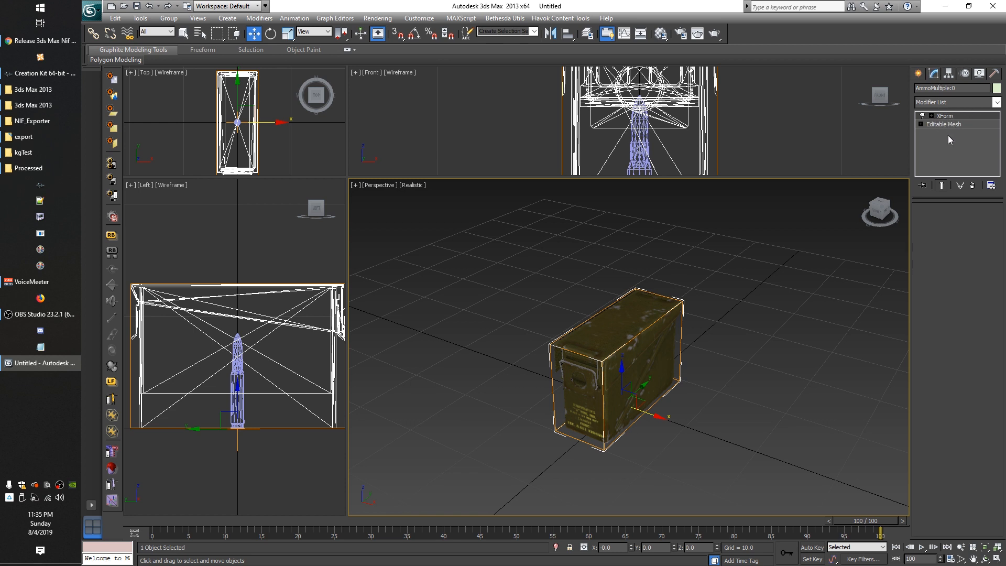
pyautogui.rightClick(942, 116)
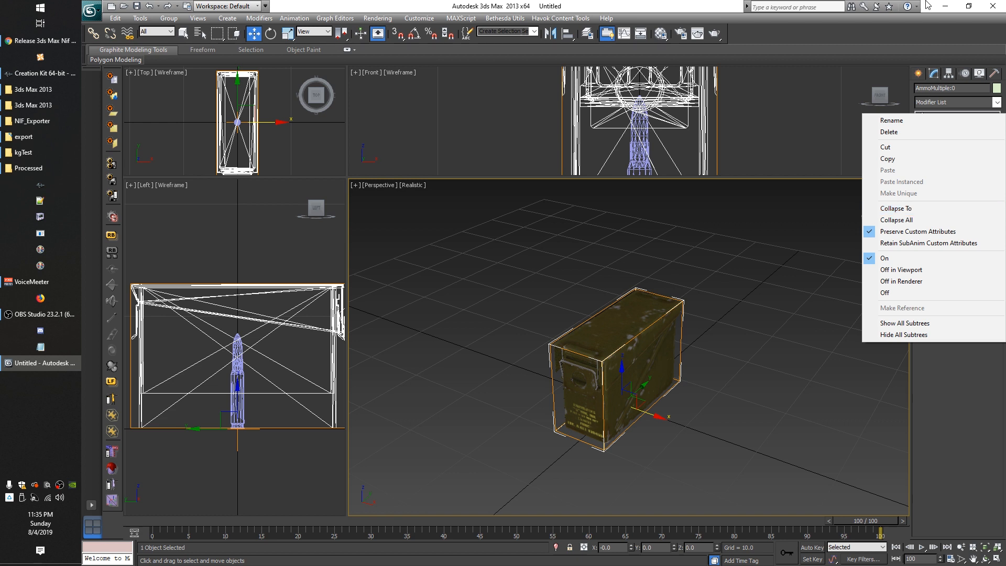
pyautogui.click(956, 37)
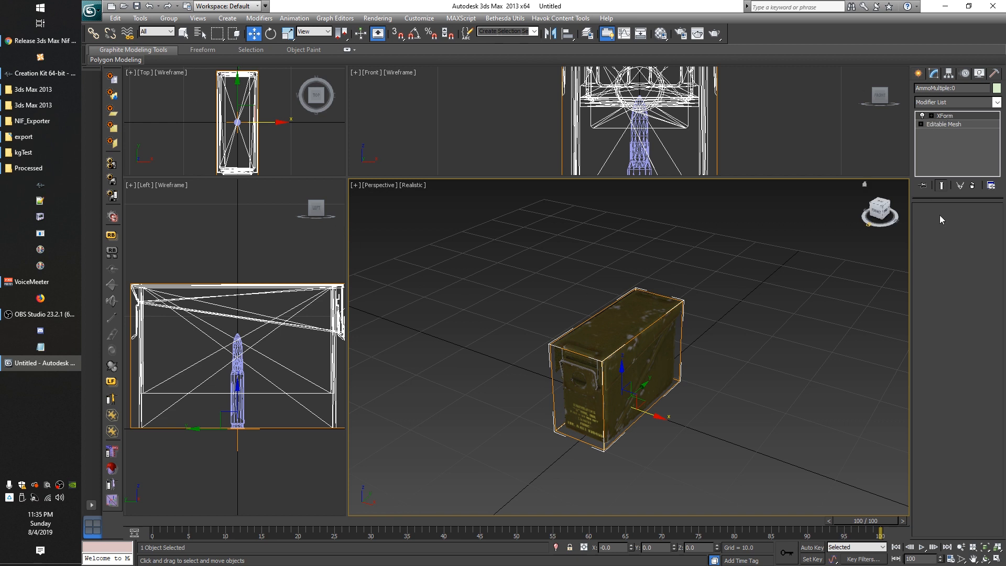
pyautogui.rightClick(948, 119)
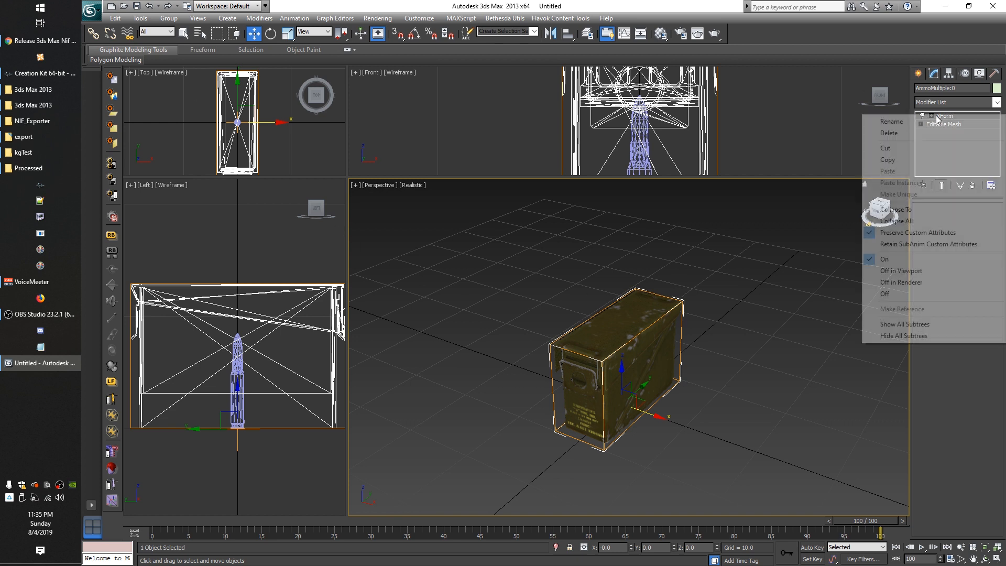
pyautogui.click(911, 206)
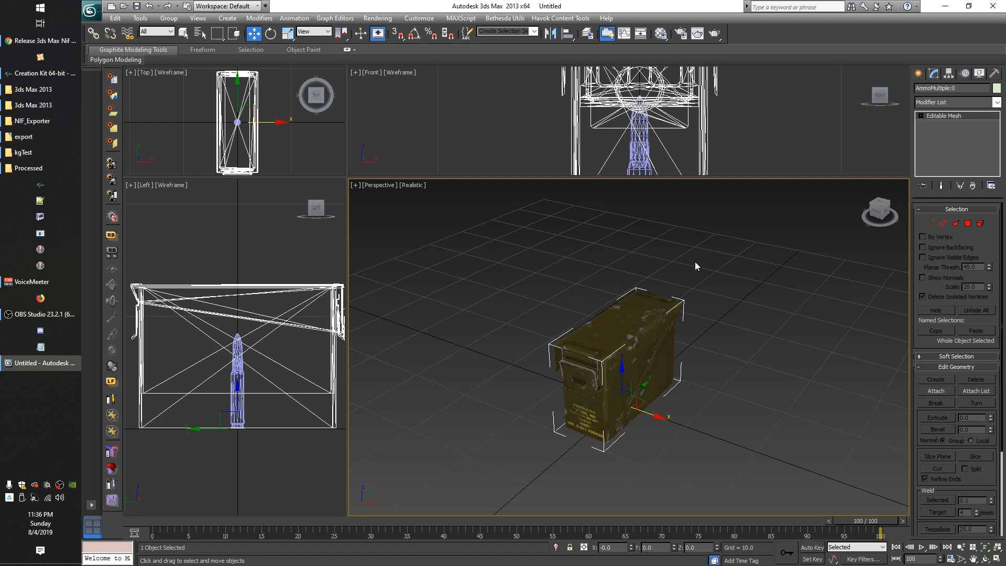
# Deselect the ammo box and review its 5mmAmmo.bgsm material and diffuse texture in the Material Editor
pyautogui.click(692, 286)
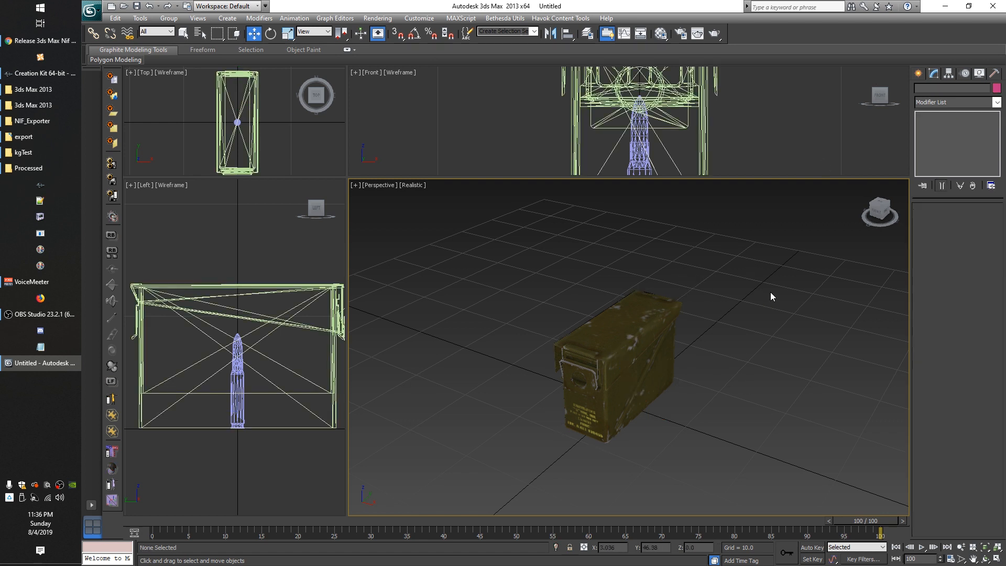
pyautogui.click(662, 35)
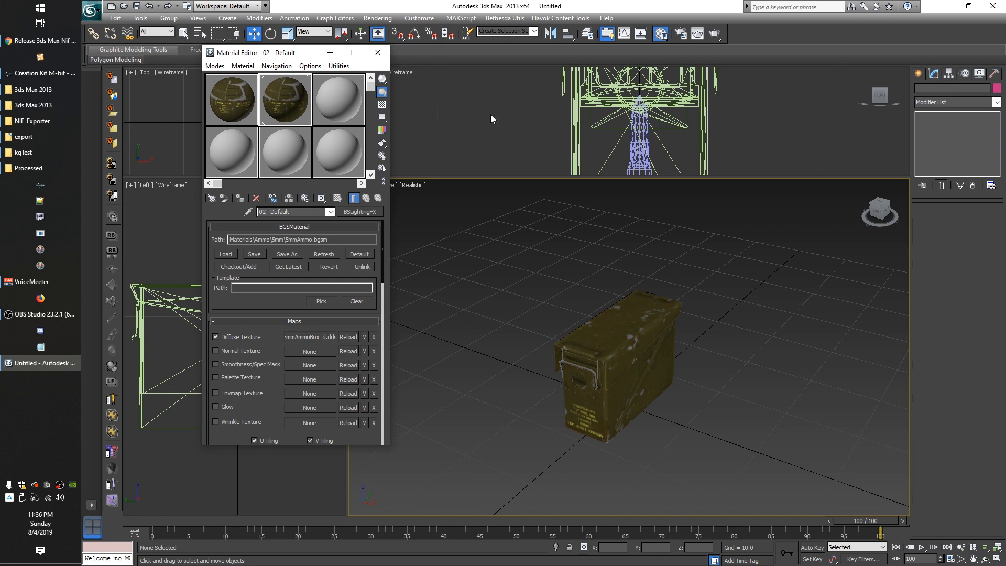
pyautogui.click(377, 52)
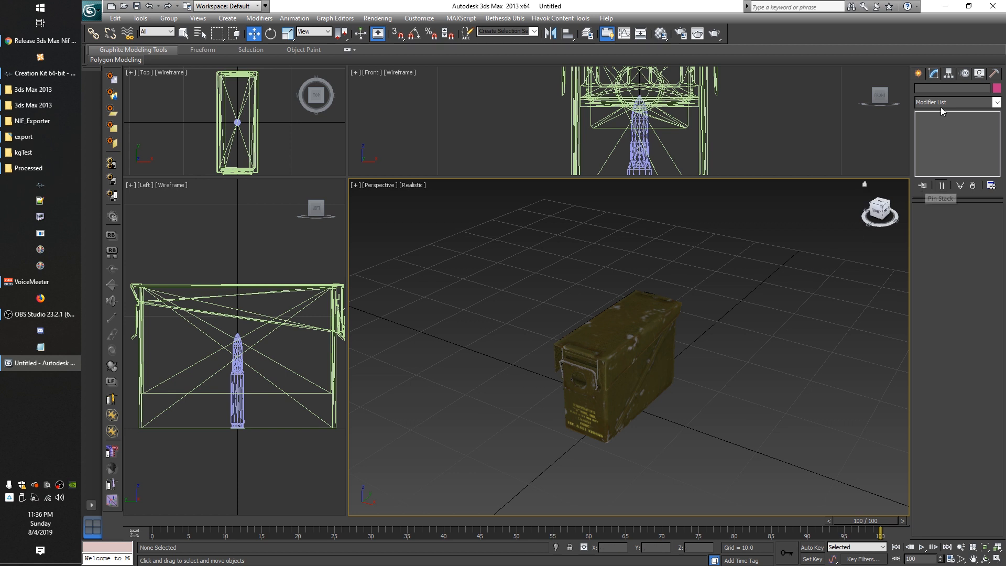
# Bring up the Standard Primitives creation options and inspect the ammo box's clip end and overall shape in perspective
pyautogui.click(917, 74)
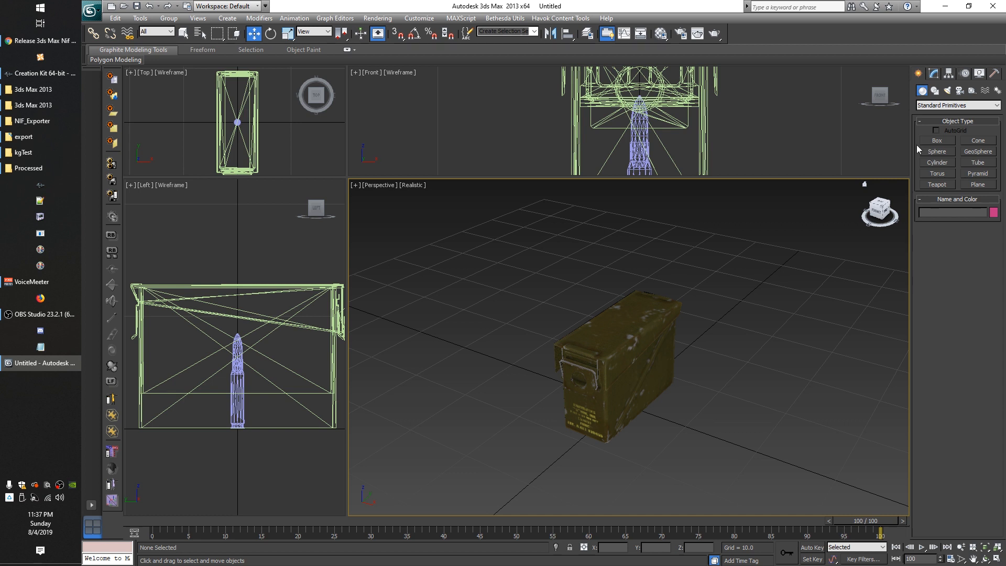
pyautogui.scroll(2, 479, 432)
pyautogui.scroll(-2, 487, 430)
pyautogui.moveTo(490, 430); pyautogui.dragTo(520, 424, button='middle')
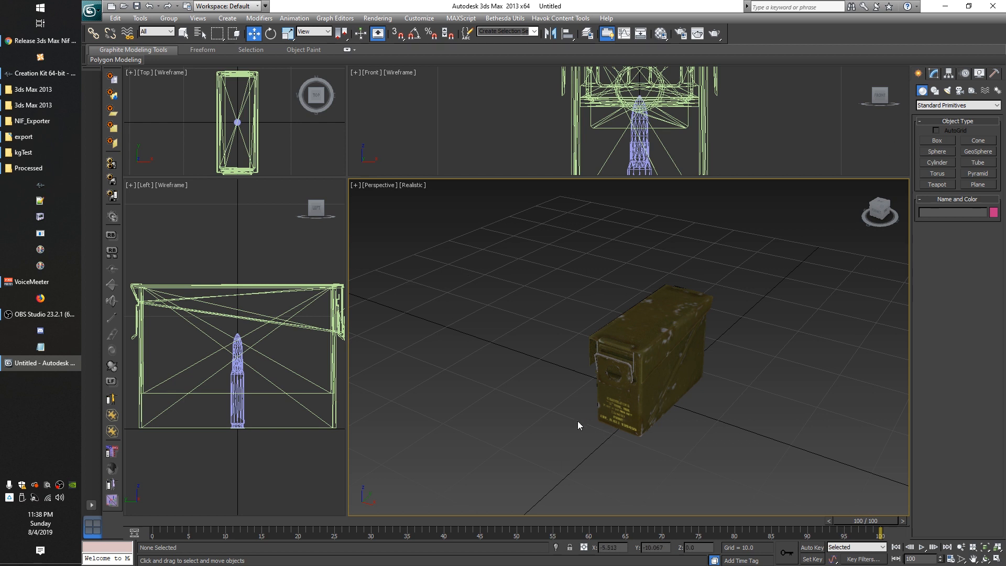
pyautogui.scroll(3, 577, 422)
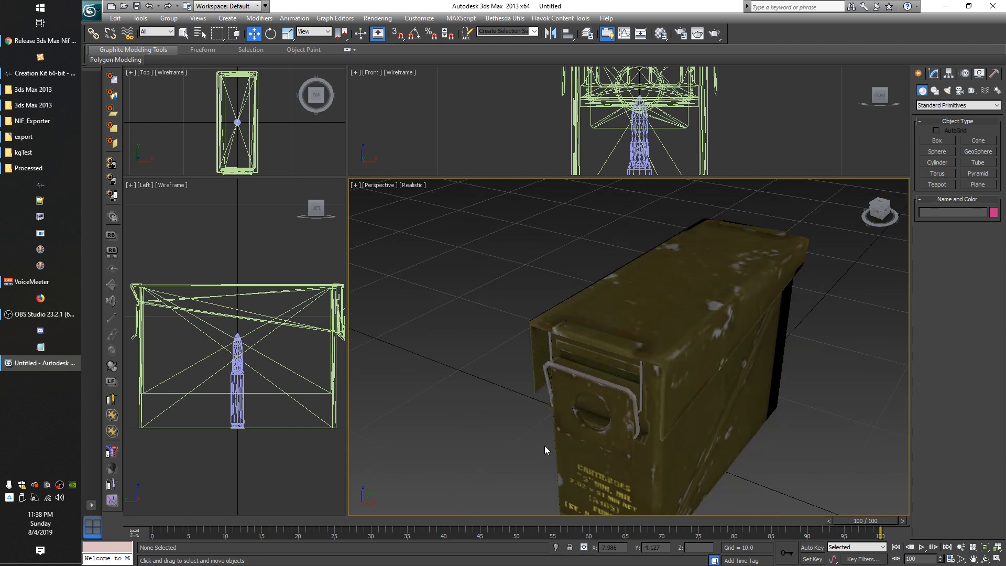
pyautogui.scroll(4, 576, 414)
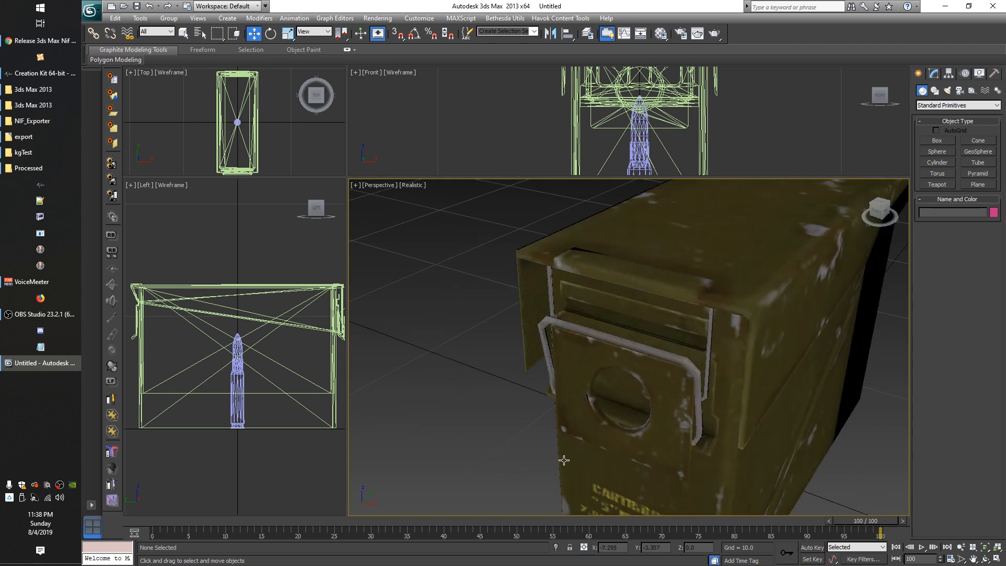
pyautogui.scroll(-5, 530, 423)
pyautogui.scroll(4, 543, 424)
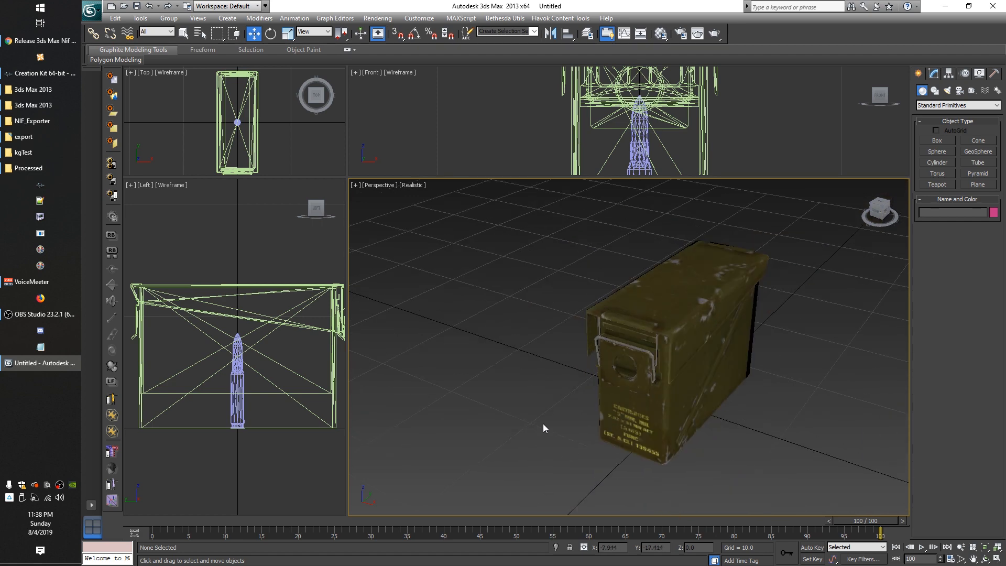
pyautogui.scroll(2, 548, 401)
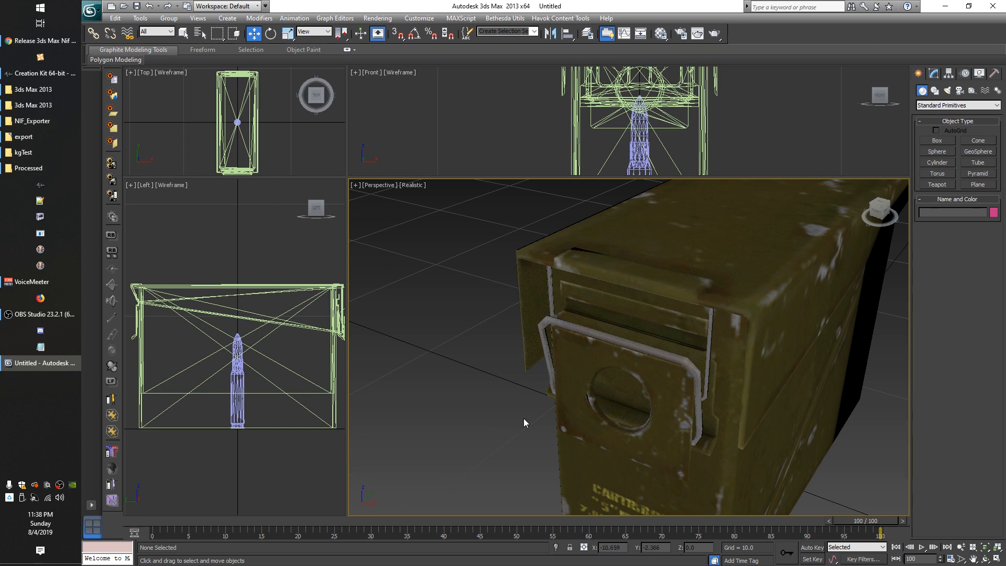
pyautogui.scroll(-5, 523, 418)
pyautogui.scroll(2, 529, 425)
pyautogui.scroll(2, 662, 404)
pyautogui.scroll(-6, 639, 409)
pyautogui.scroll(3, 636, 406)
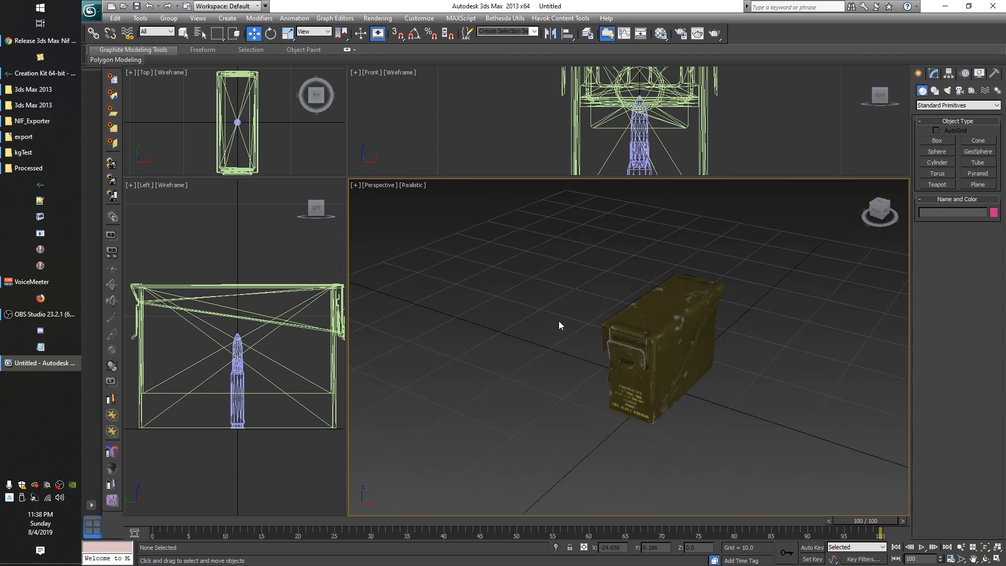
pyautogui.scroll(-4, 556, 375)
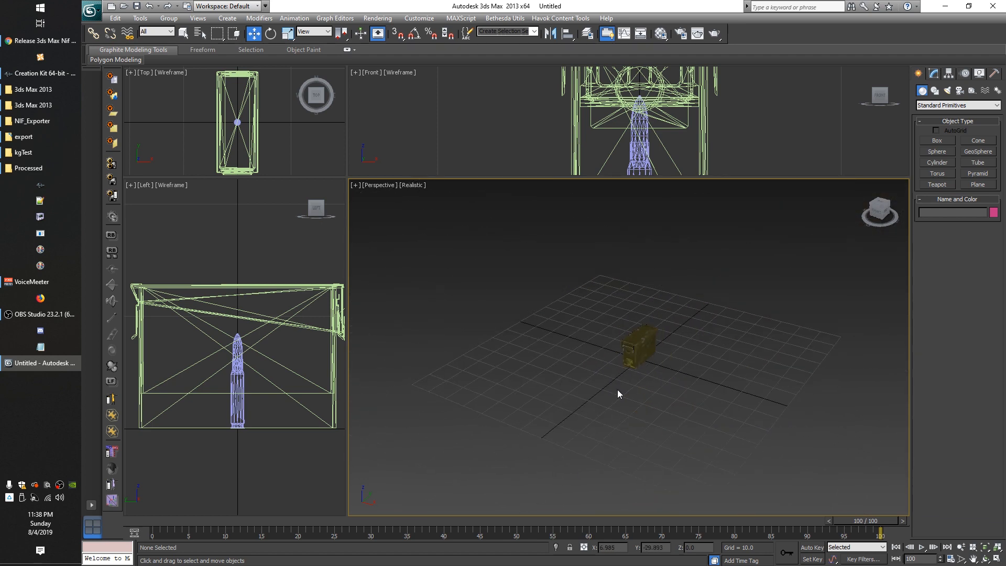
pyautogui.scroll(4, 617, 392)
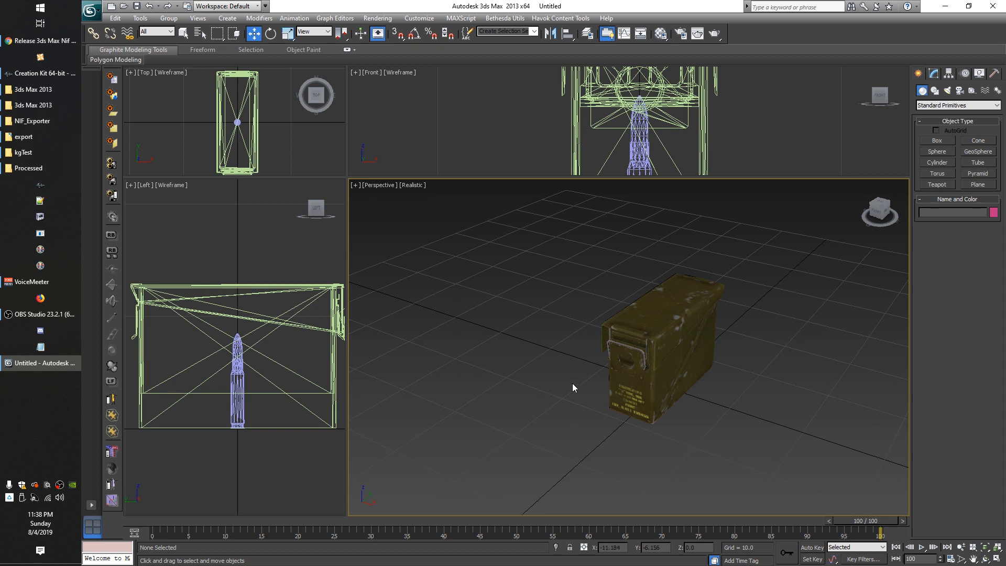
pyautogui.scroll(-5, 572, 387)
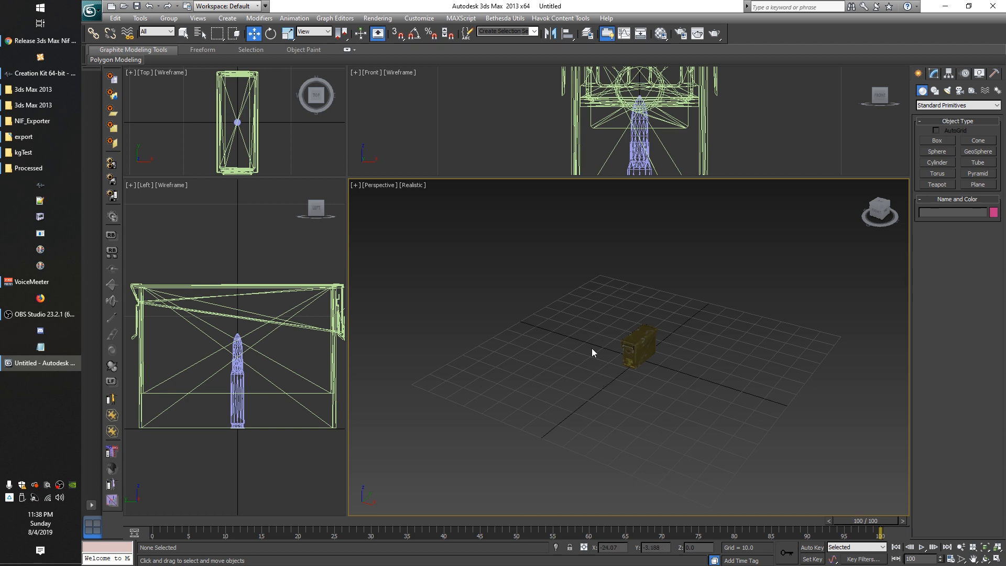
pyautogui.scroll(3, 592, 348)
pyautogui.scroll(-3, 593, 363)
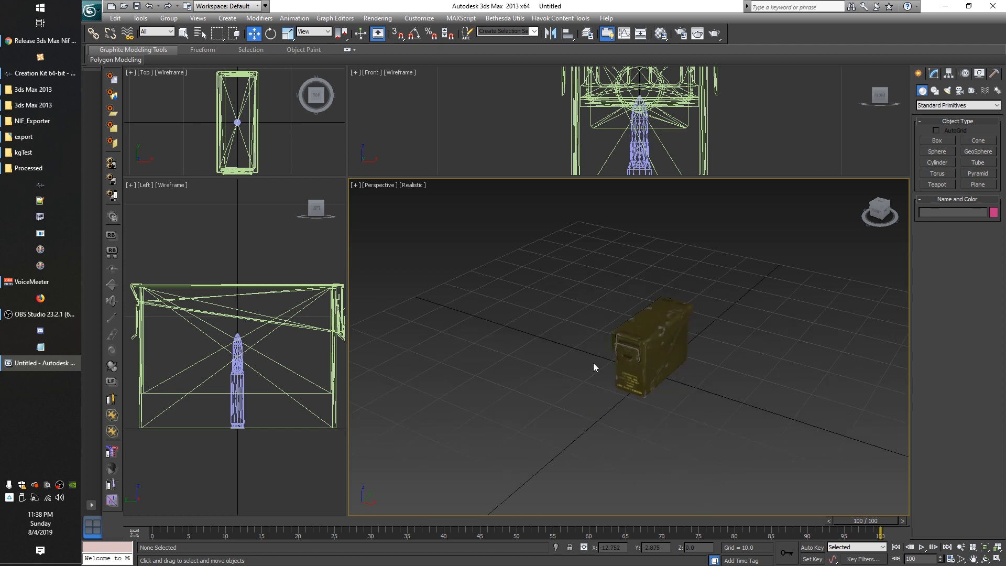
pyautogui.scroll(-2, 569, 361)
pyautogui.scroll(2, 567, 357)
pyautogui.scroll(-2, 530, 376)
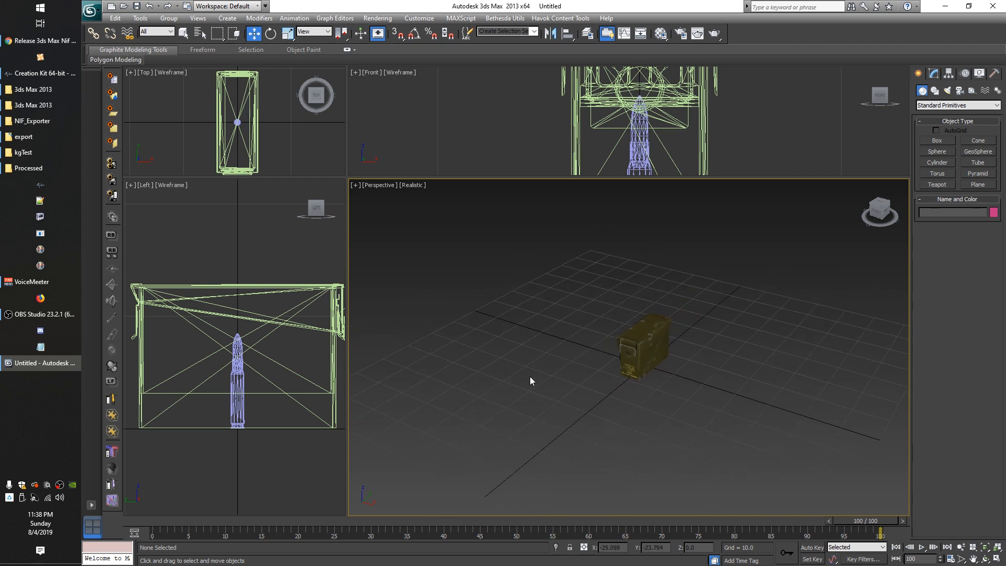
# Even out the viewport sizes and draw a box around the ammo box in the Top view, about 19.4 long, 7.5 wide and 12.9 high
pyautogui.click(937, 140)
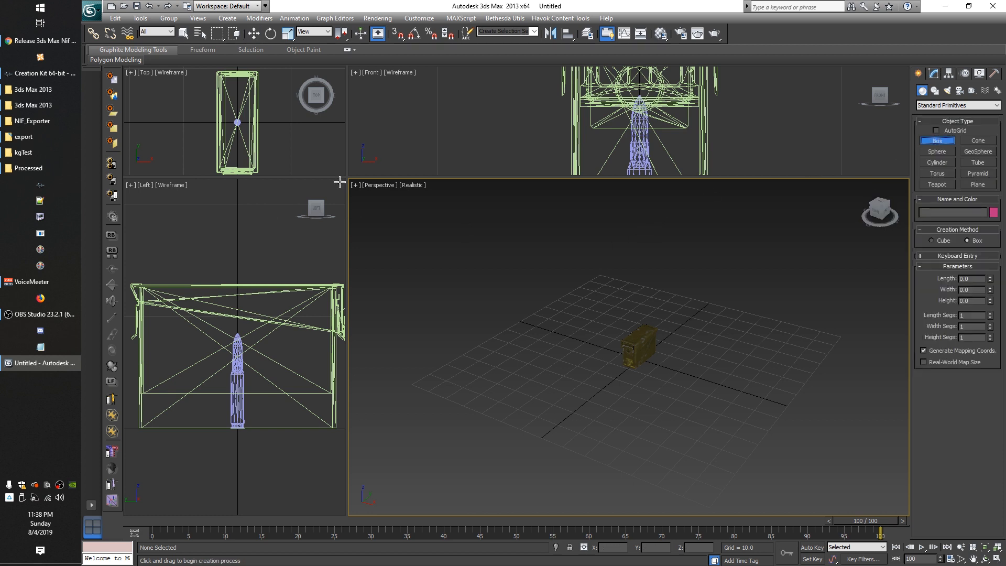
pyautogui.moveTo(344, 176); pyautogui.dragTo(492, 283)
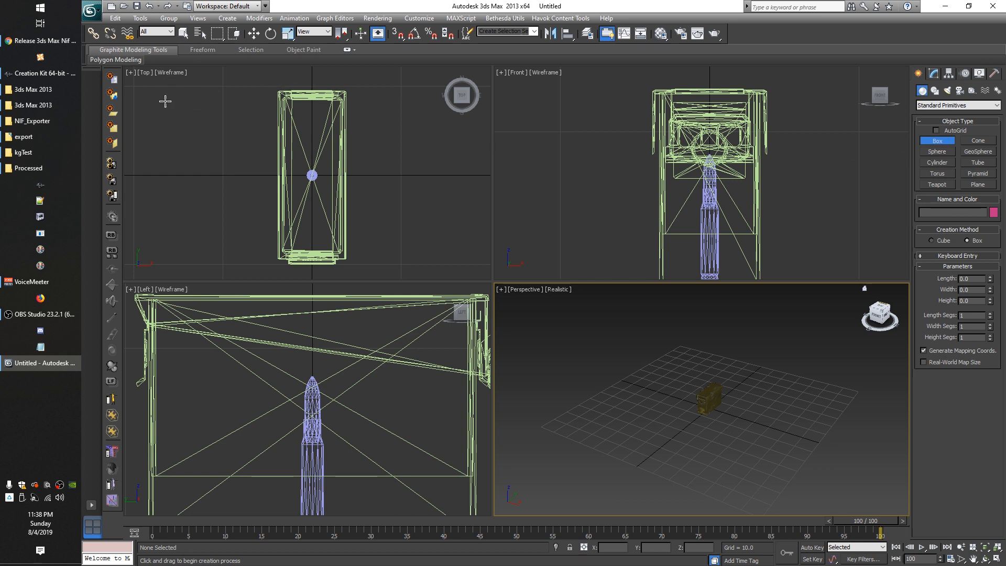
pyautogui.moveTo(278, 89); pyautogui.dragTo(346, 263)
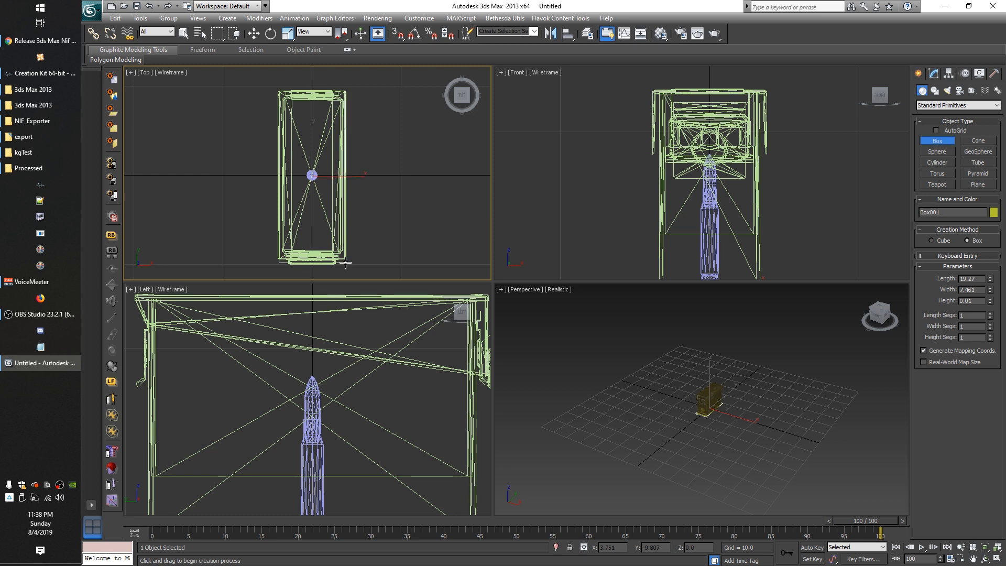
pyautogui.moveTo(346, 263)
pyautogui.mouseDown()
pyautogui.moveTo(458, 277)
pyautogui.moveTo(374, 241)
pyautogui.moveTo(819, 198)
pyautogui.moveTo(638, 184)
pyautogui.moveTo(184, 220)
pyautogui.moveTo(345, 265)
pyautogui.mouseUp()
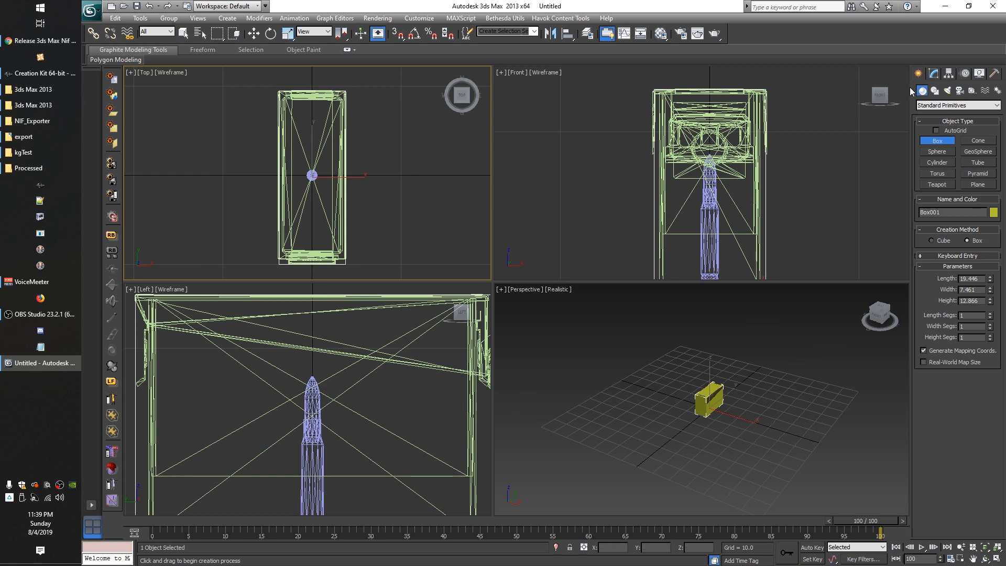
# Show the new box's parameters and examine how well it encloses the ammo box in the Top and Perspective views
pyautogui.click(933, 73)
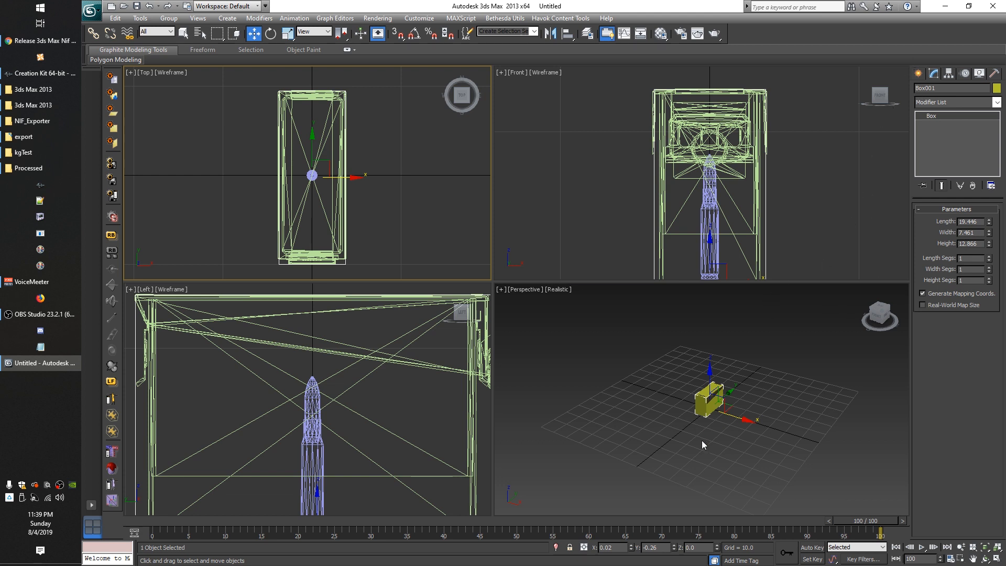
pyautogui.scroll(3, 721, 429)
pyautogui.scroll(-4, 423, 192)
pyautogui.scroll(2, 423, 193)
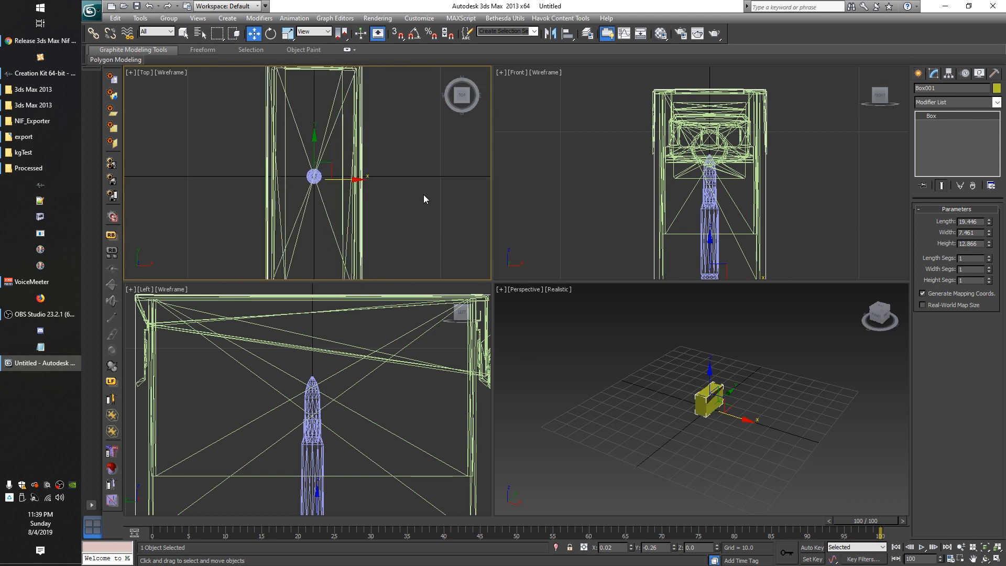
pyautogui.scroll(-1, 427, 211)
pyautogui.scroll(-2, 427, 212)
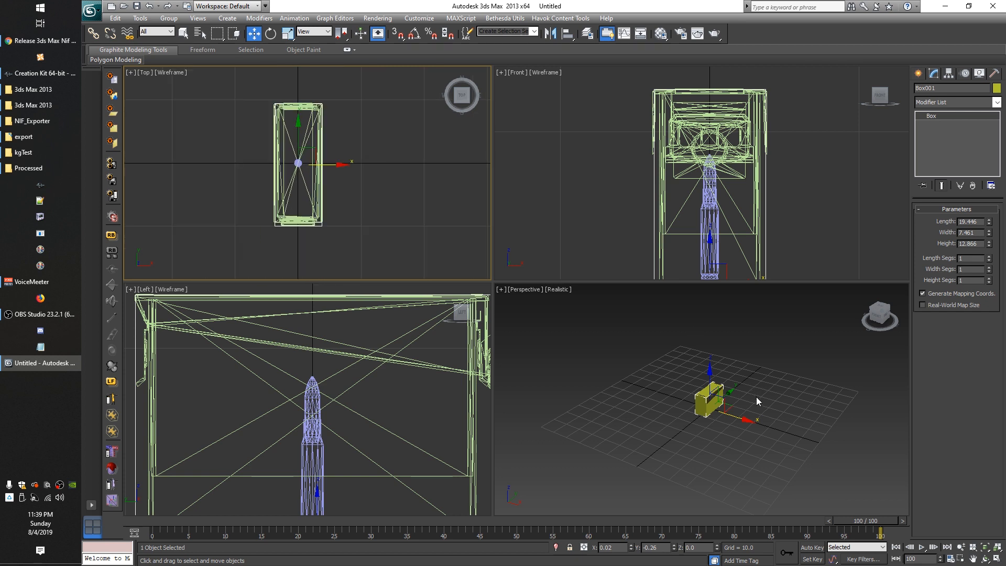
pyautogui.moveTo(619, 420); pyautogui.dragTo(597, 414, button='middle')
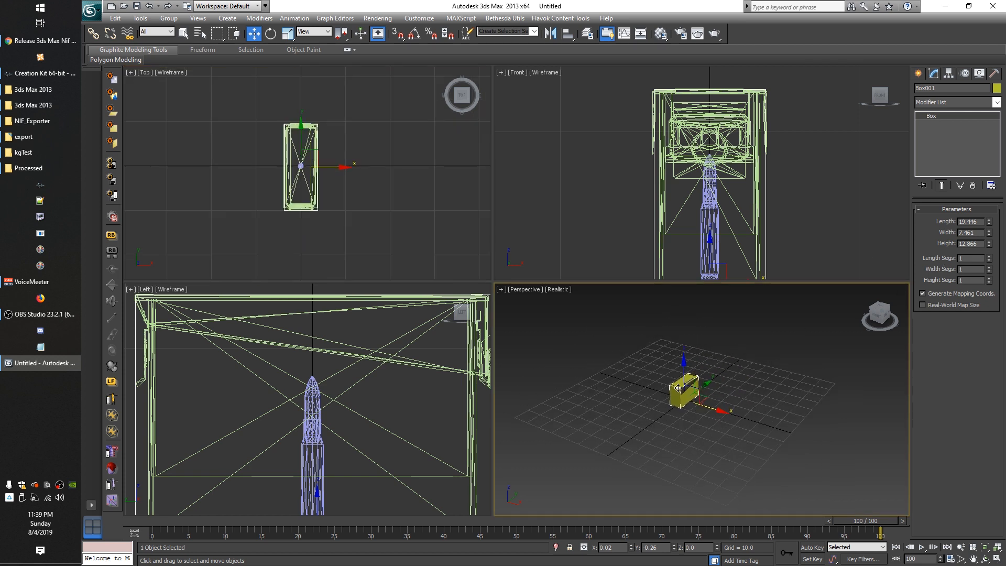
pyautogui.scroll(5, 675, 403)
pyautogui.moveTo(676, 402); pyautogui.dragTo(743, 411, button='middle')
pyautogui.scroll(3, 672, 354)
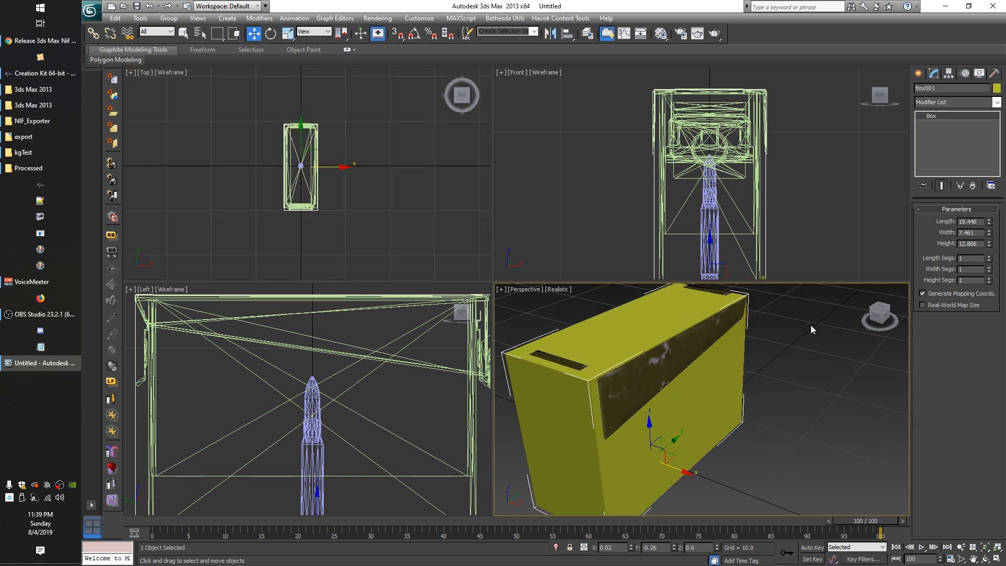
pyautogui.scroll(-3, 673, 397)
pyautogui.moveTo(661, 393); pyautogui.dragTo(697, 404, button='middle')
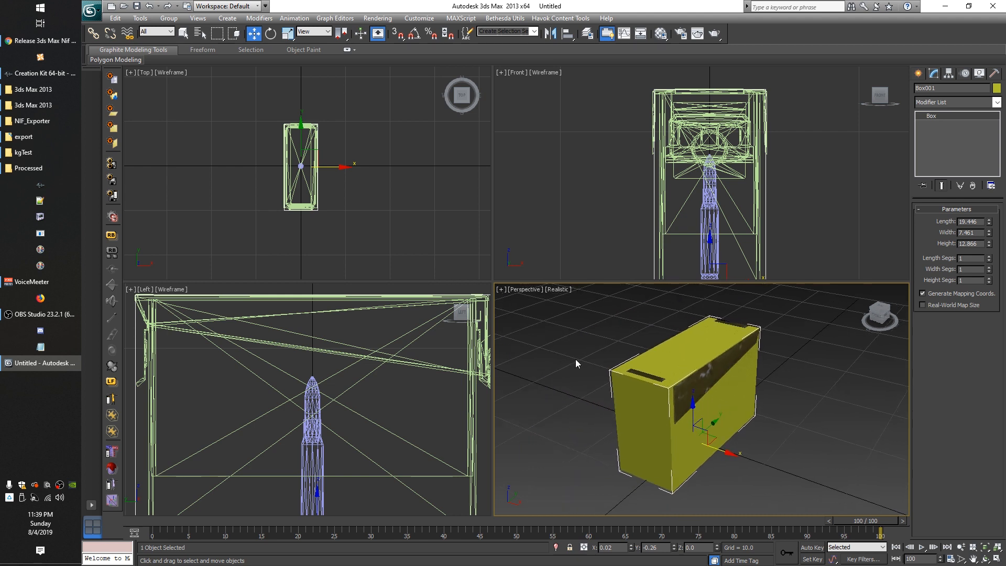
pyautogui.scroll(2, 762, 375)
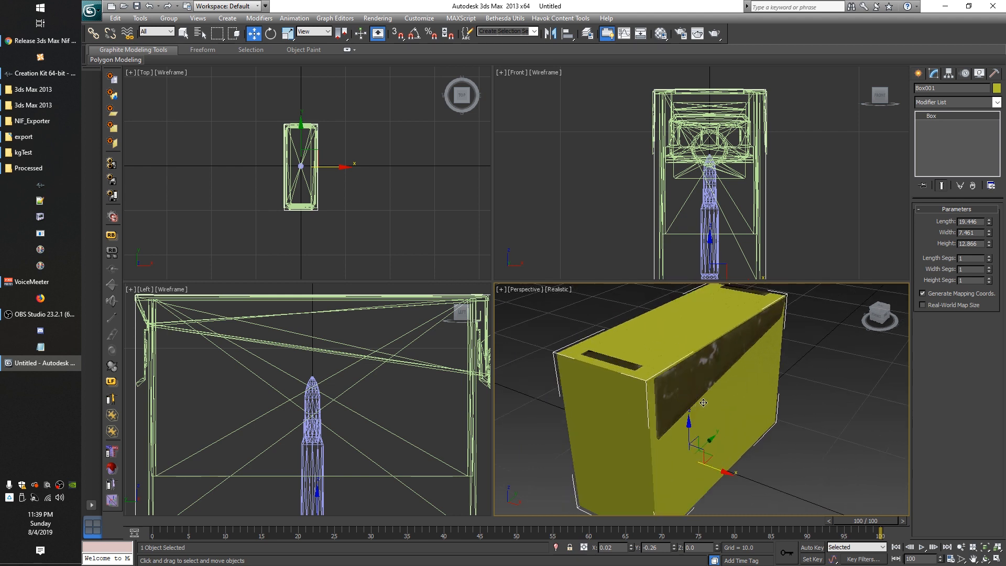
# Bring up the primitive creation options and compare the ammo box mesh with its enclosing box by selecting each in the Perspective view
pyautogui.click(917, 73)
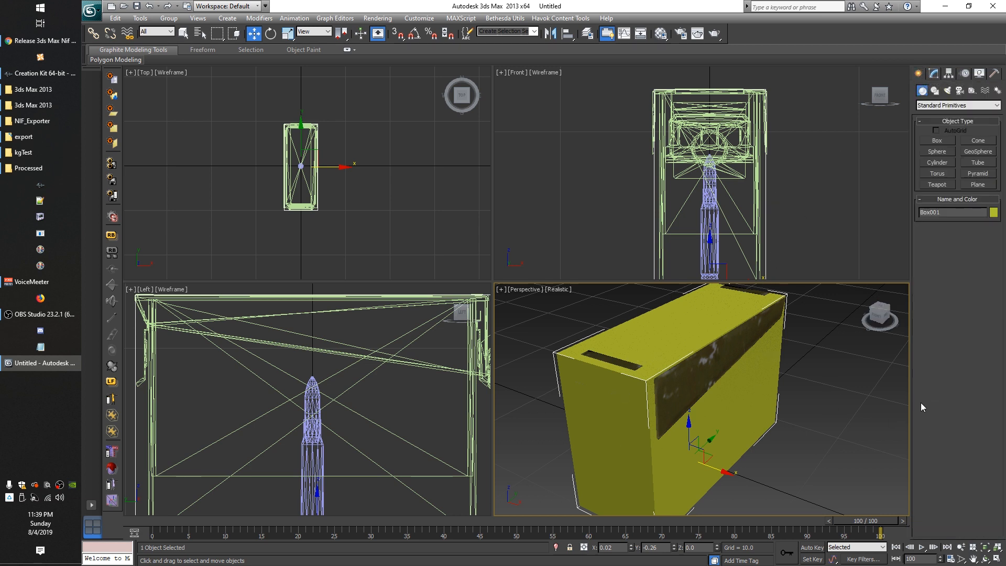
pyautogui.click(857, 377)
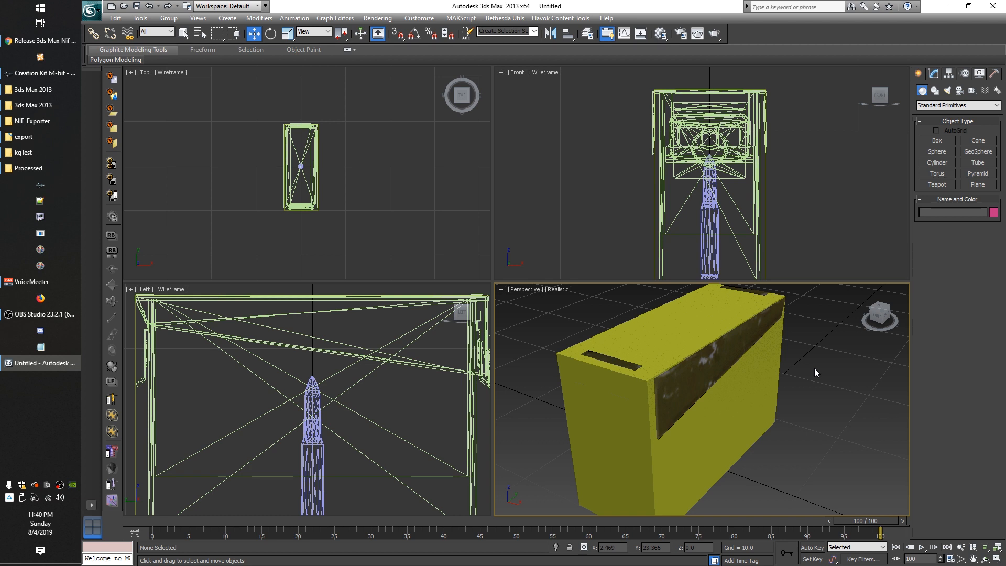
pyautogui.click(700, 370)
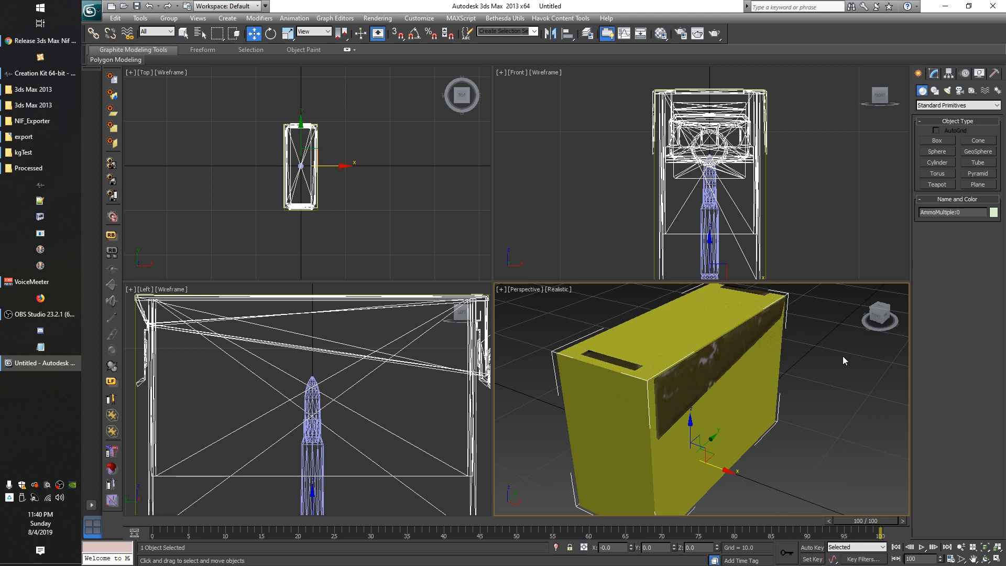
pyautogui.click(826, 388)
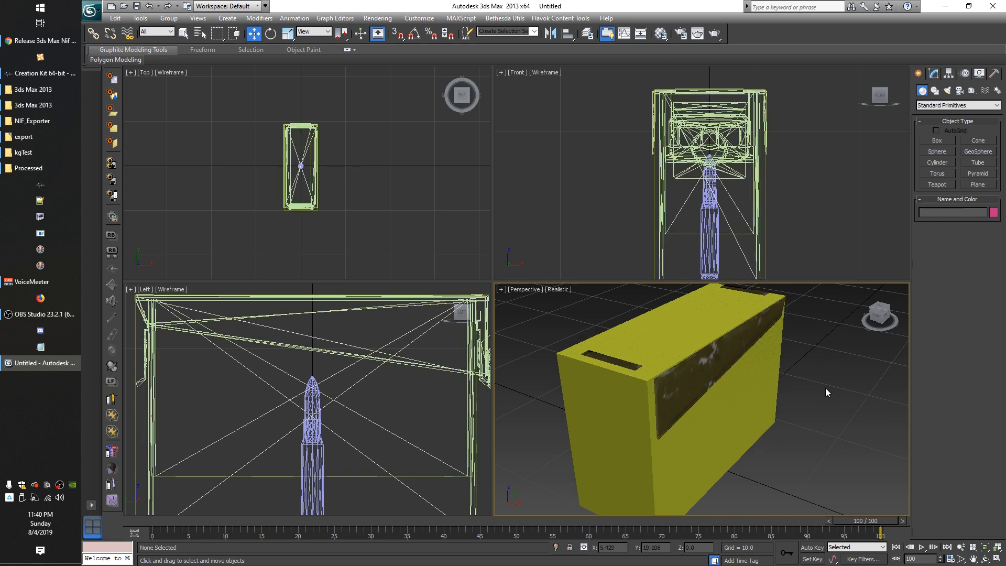
pyautogui.click(700, 388)
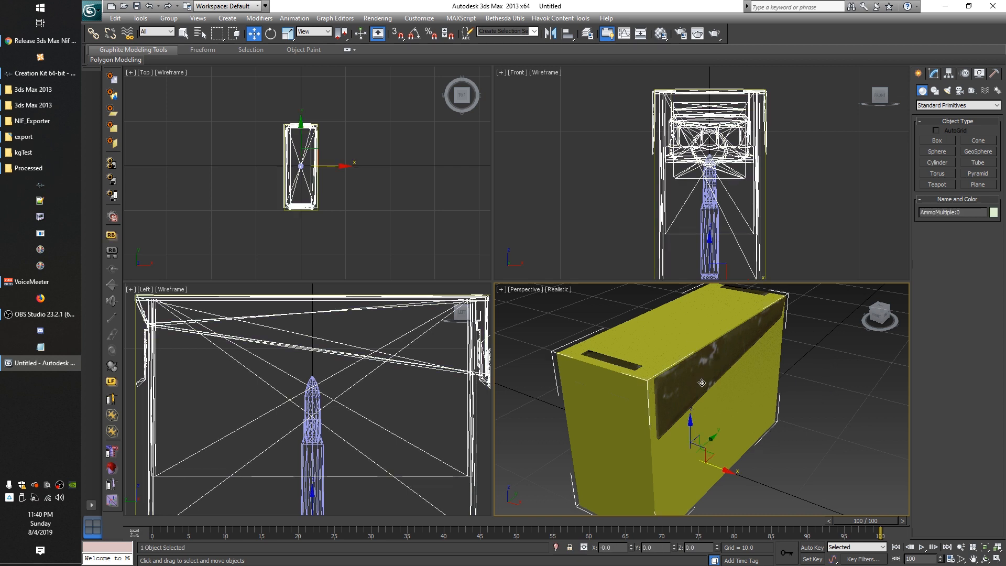
pyautogui.click(837, 419)
pyautogui.click(674, 342)
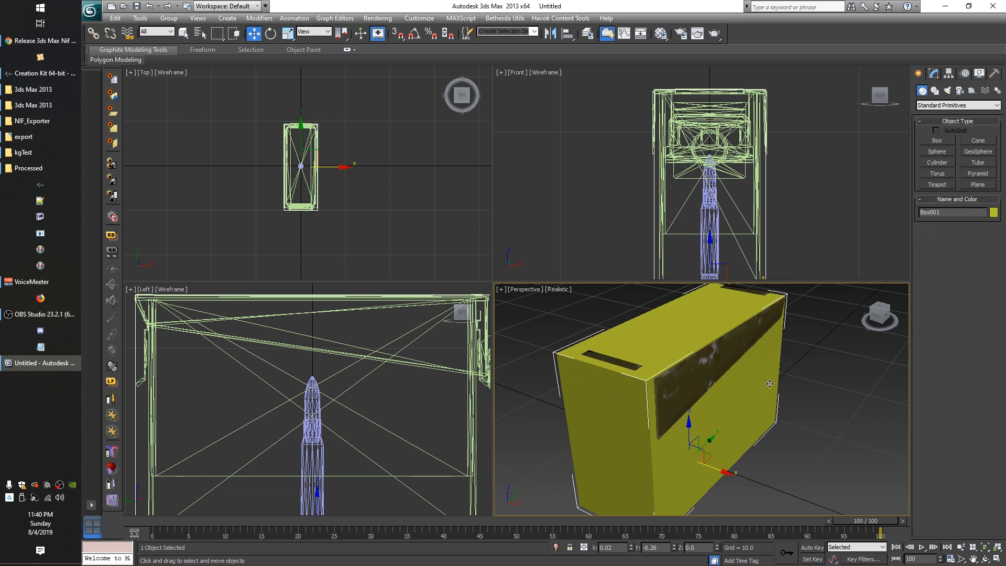
# Look over the Extended Primitives object types, finishing back on Standard Primitives
pyautogui.click(943, 106)
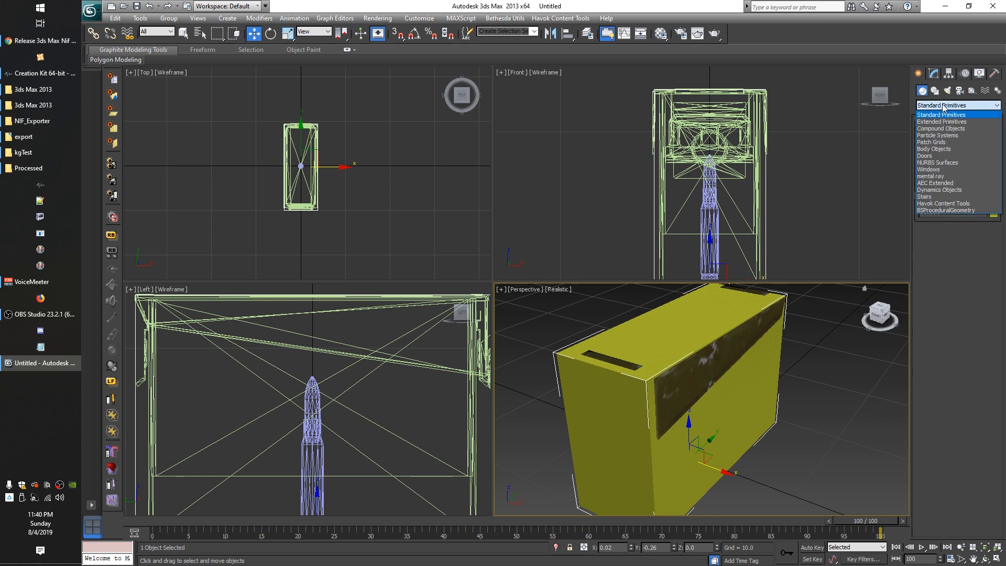
pyautogui.click(941, 122)
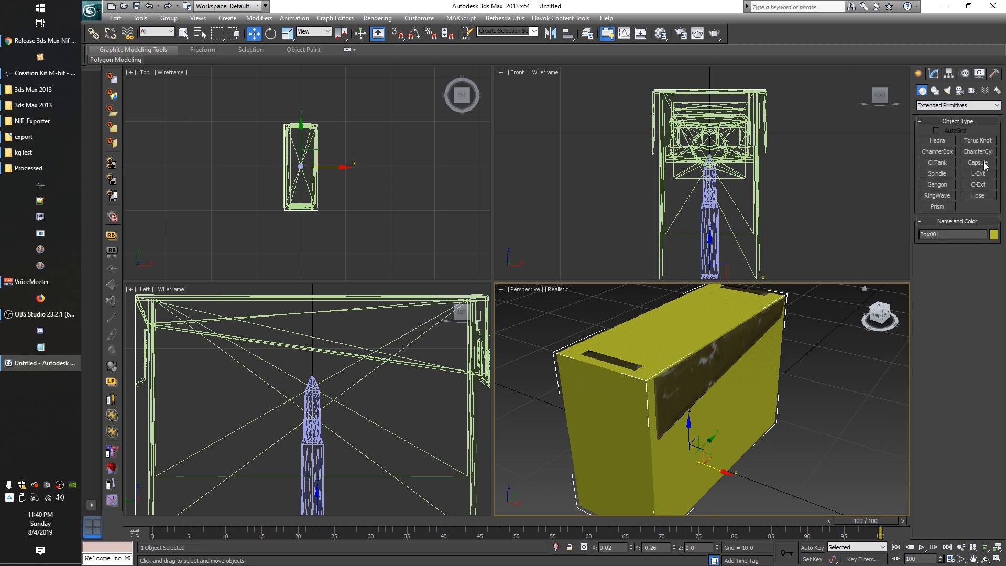
pyautogui.click(938, 107)
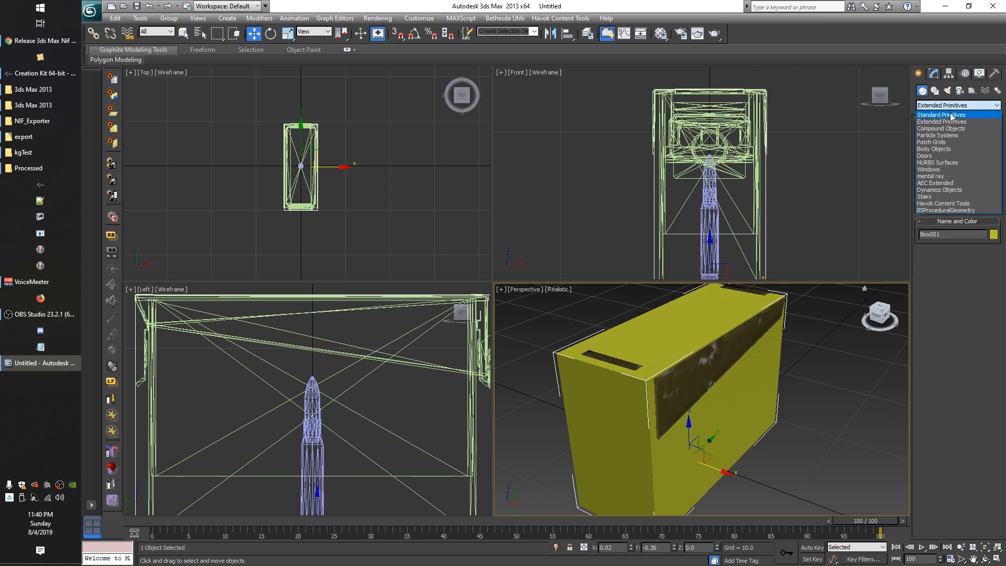
pyautogui.click(951, 115)
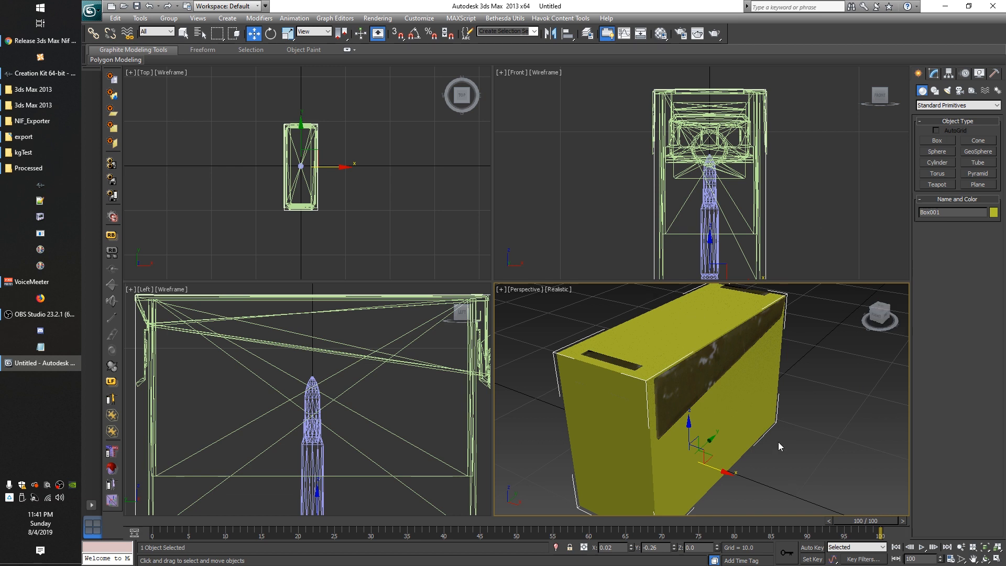
# Examine the enclosing box from farther out in the Perspective view, selecting and deselecting it to check its extents around the ammo box
pyautogui.click(803, 393)
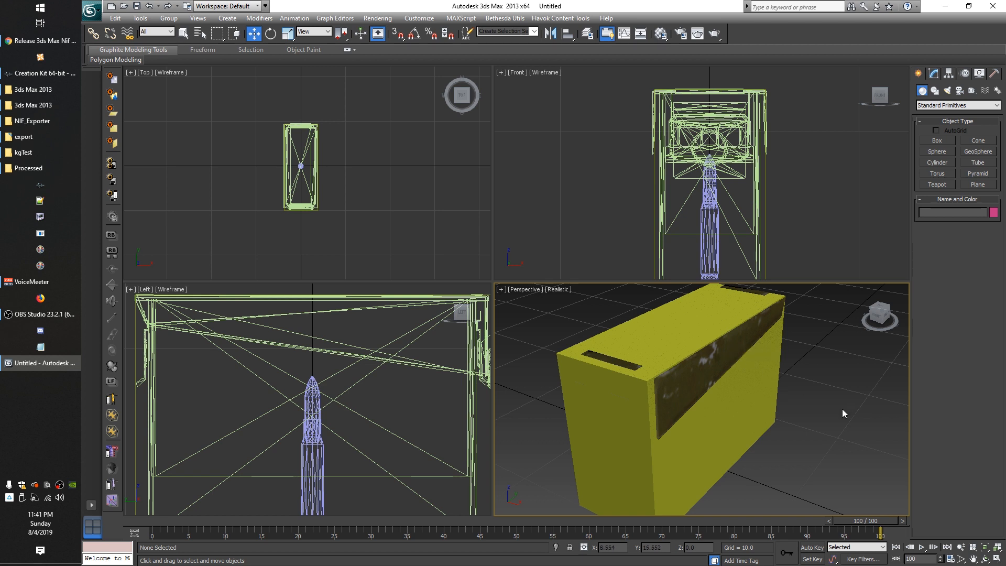
pyautogui.scroll(-10, 843, 410)
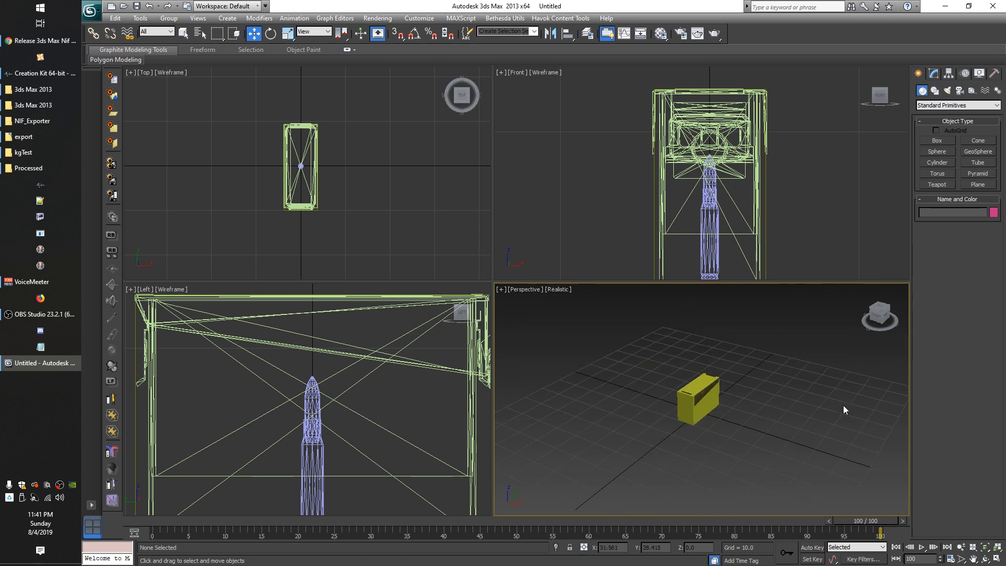
pyautogui.scroll(8, 843, 409)
pyautogui.scroll(-2, 843, 405)
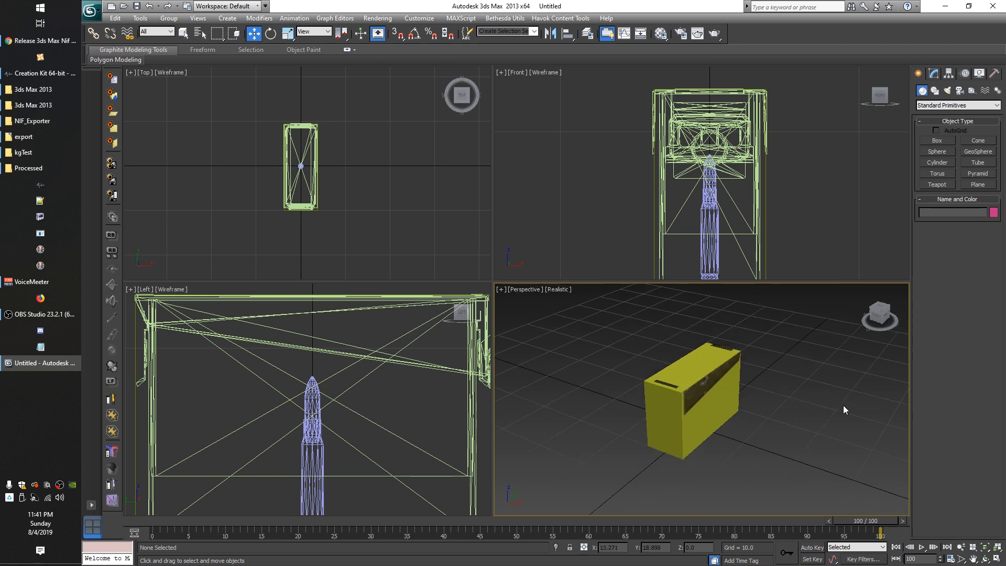
pyautogui.scroll(2, 843, 406)
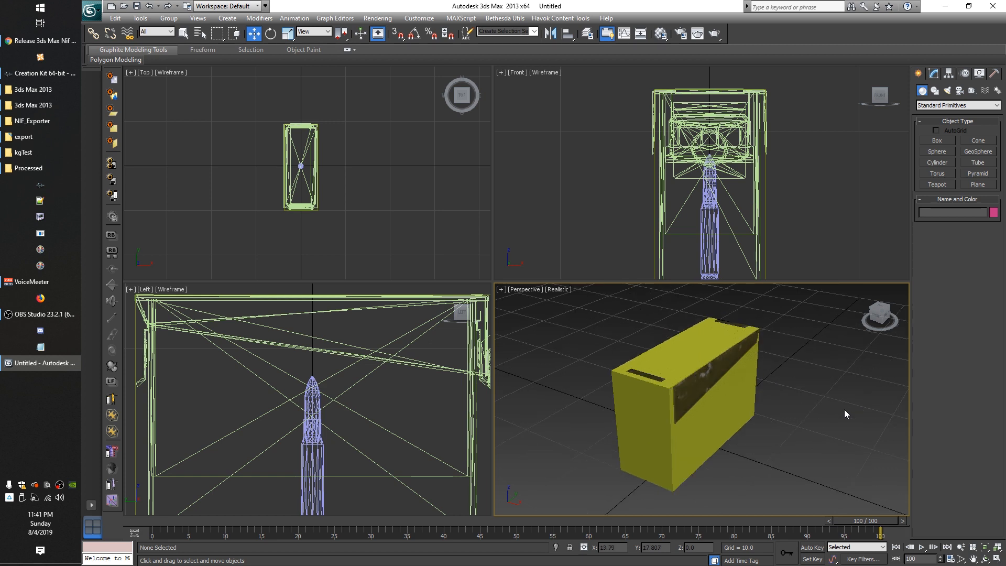
pyautogui.click(724, 362)
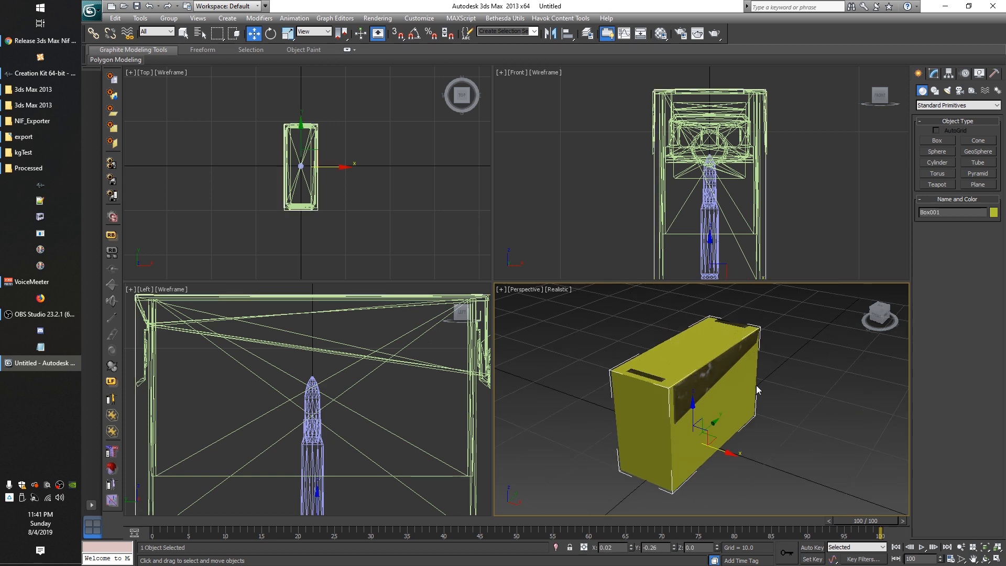
pyautogui.click(825, 381)
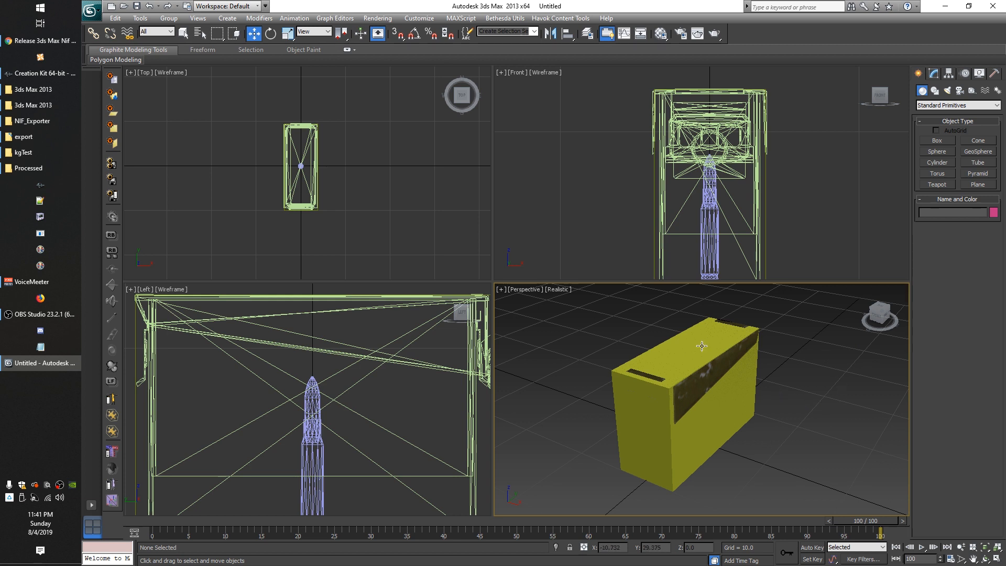
pyautogui.click(672, 368)
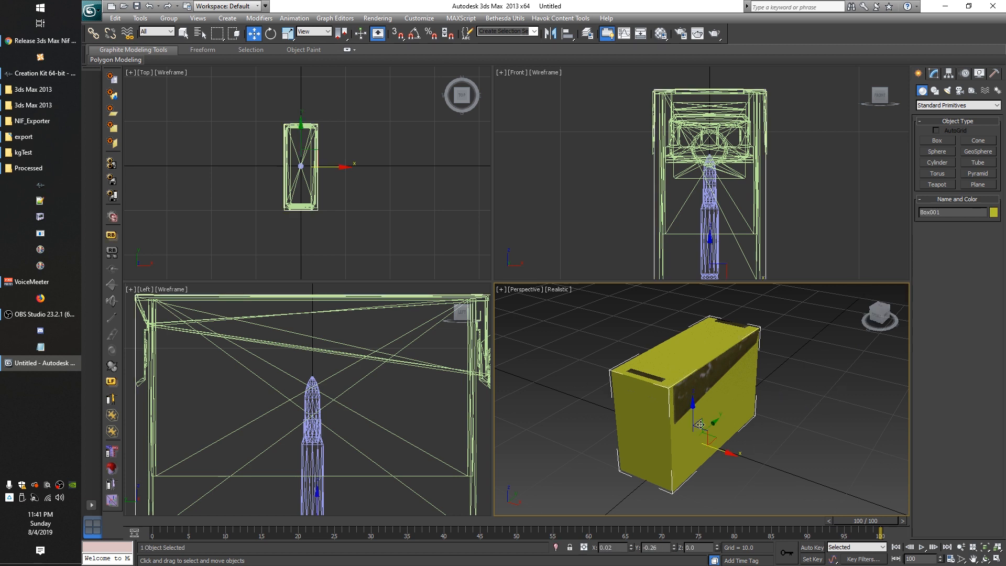
pyautogui.click(800, 384)
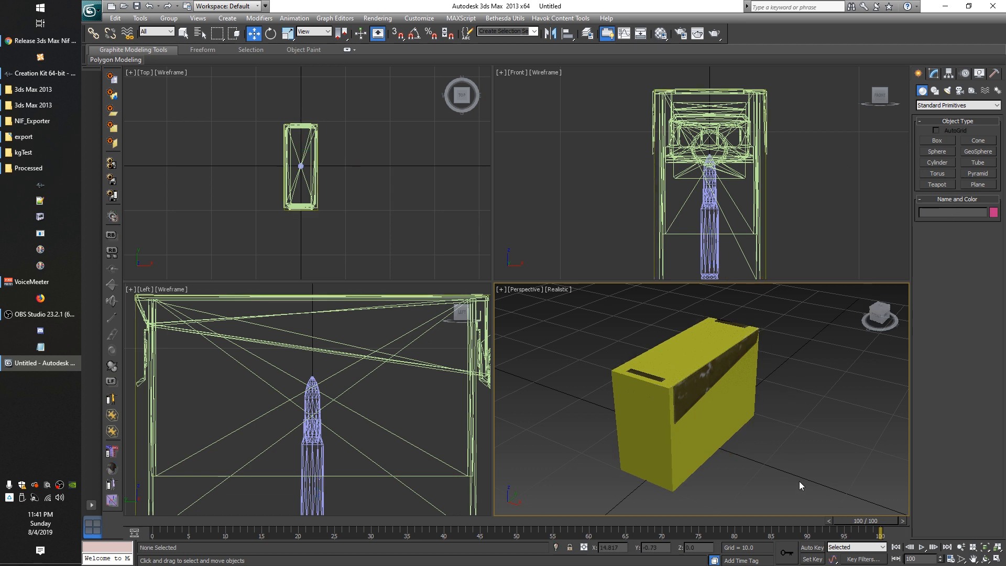
pyautogui.click(699, 334)
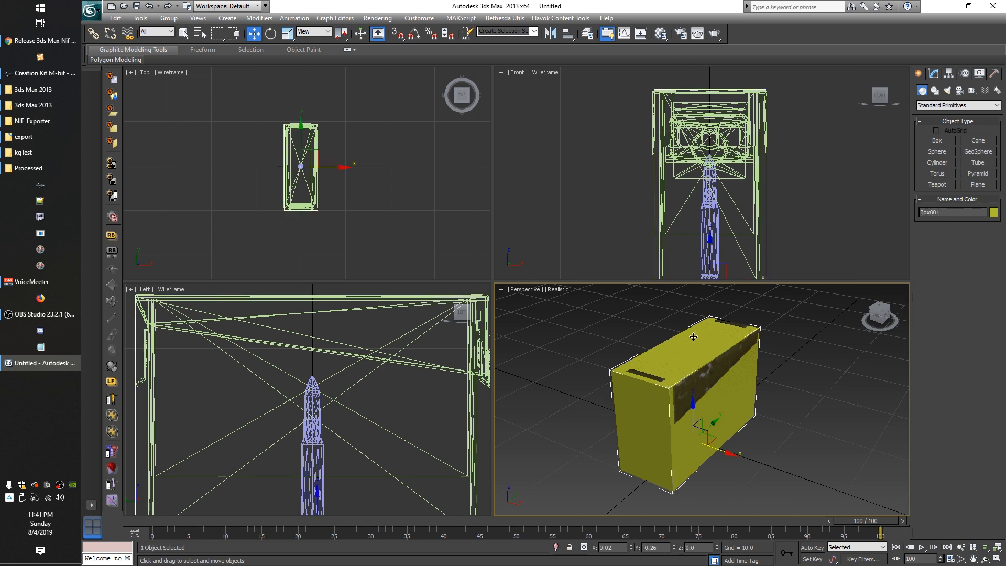
pyautogui.click(795, 326)
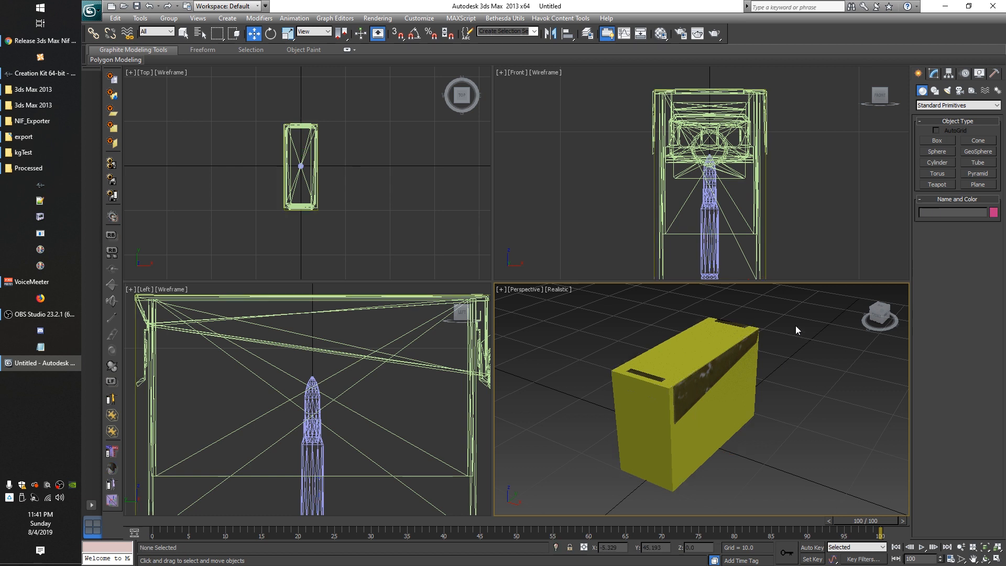
# Select the AmmoMultiple:0 ammo box mesh inside the enclosing box and show its Editable Mesh settings
pyautogui.click(702, 376)
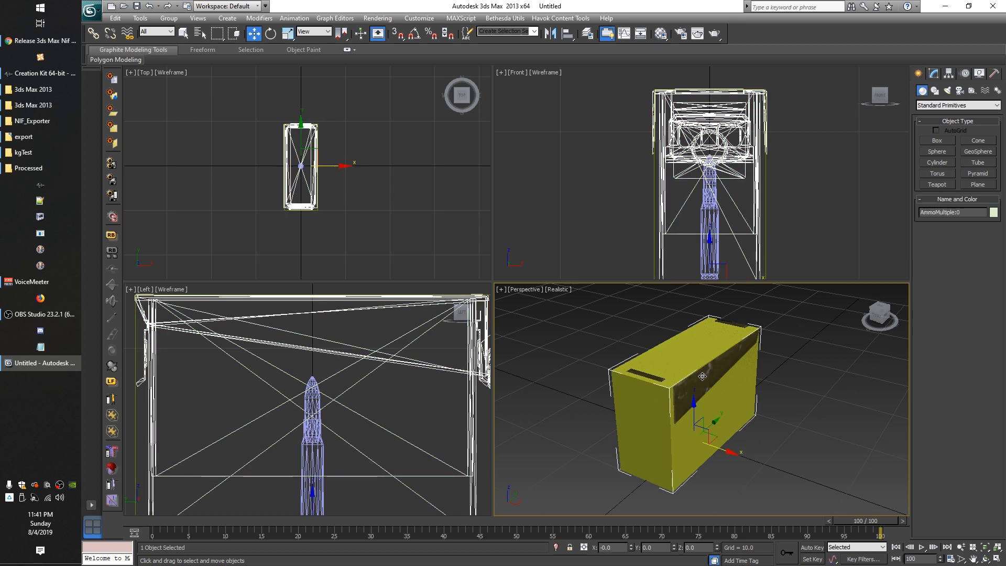
pyautogui.click(934, 73)
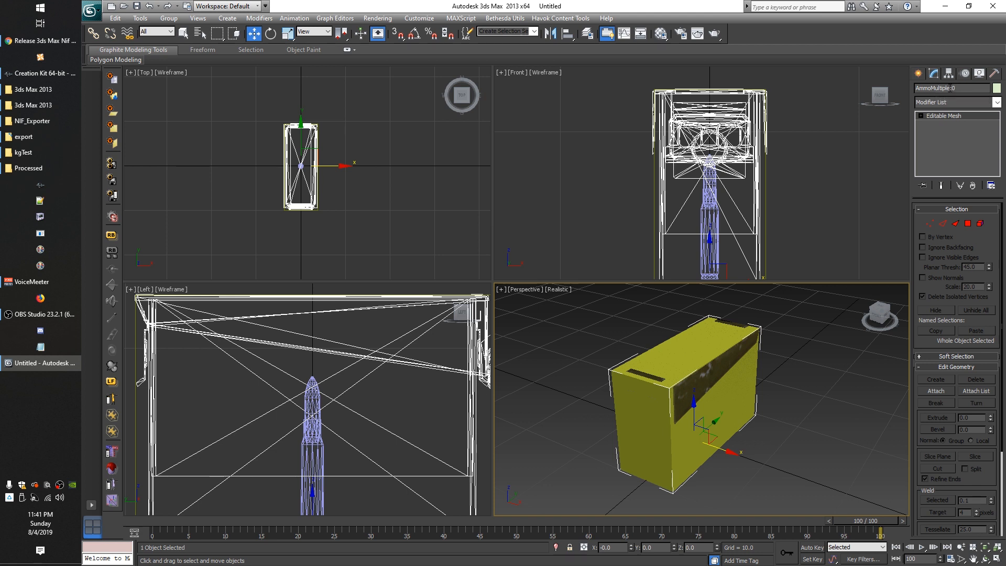
# Copy the ammo mesh's name and rename the surrounding yellow box as c_AmmoMultiple
pyautogui.doubleClick(949, 88)
pyautogui.rightClick(949, 89)
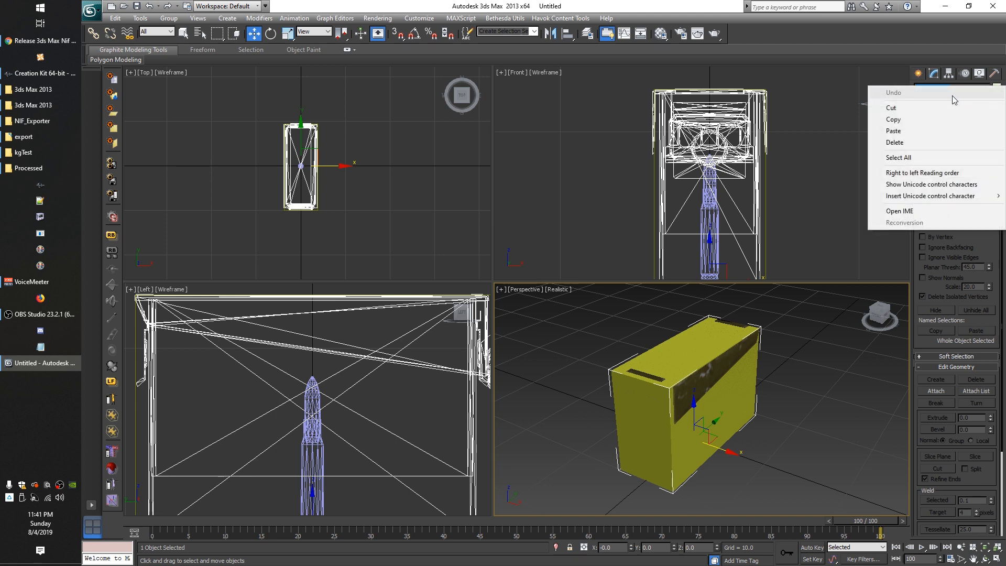
pyautogui.click(926, 119)
pyautogui.click(661, 456)
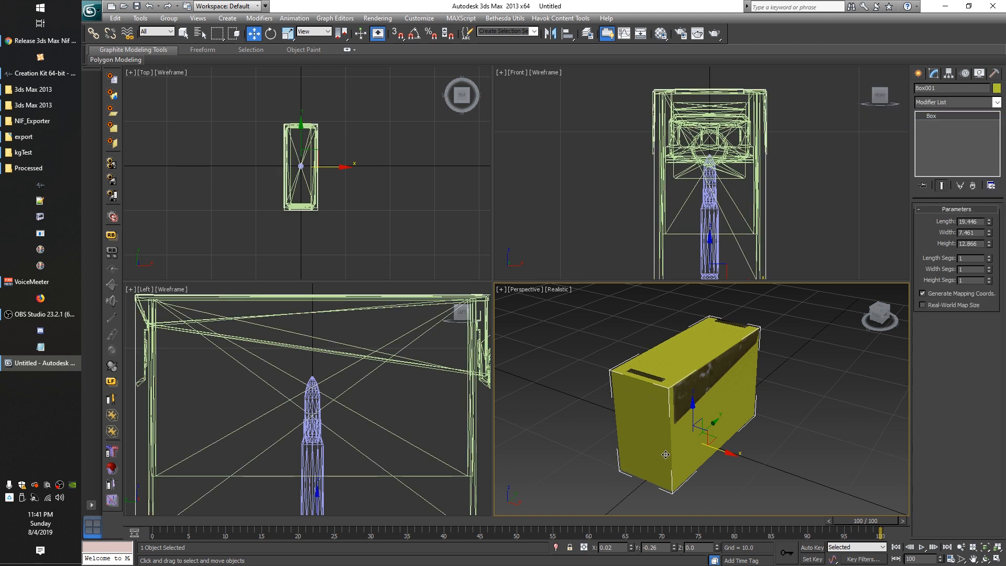
pyautogui.click(925, 88)
pyautogui.write('c_')
pyautogui.hotkey('ctrl', 'v')
pyautogui.click(855, 406)
pyautogui.click(716, 361)
pyautogui.click(721, 367)
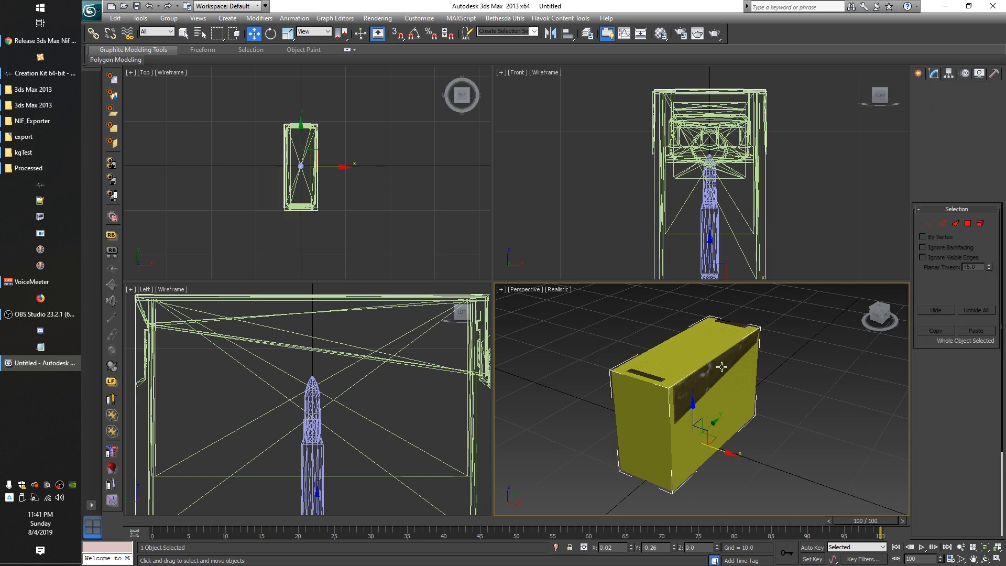
pyautogui.click(696, 357)
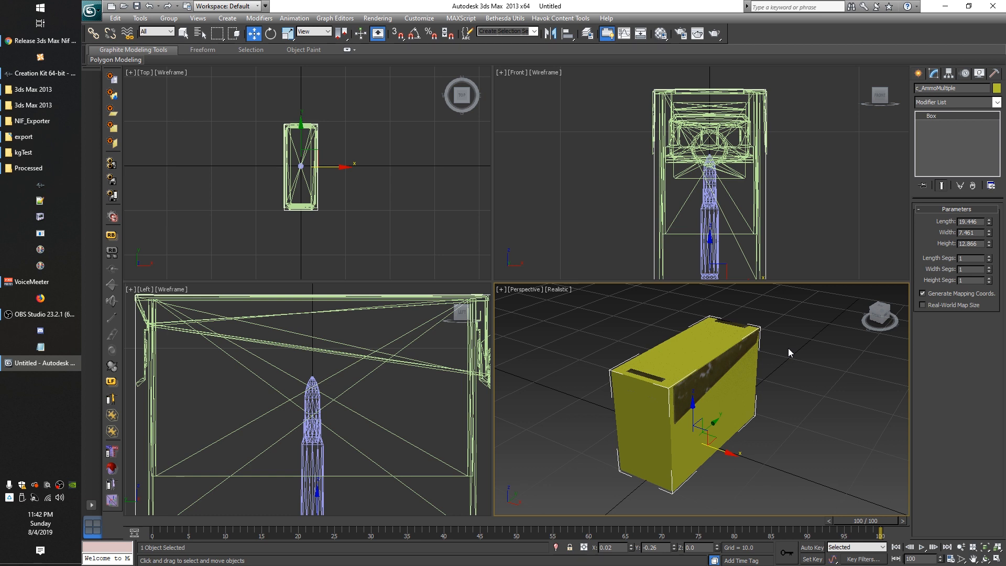
pyautogui.click(802, 304)
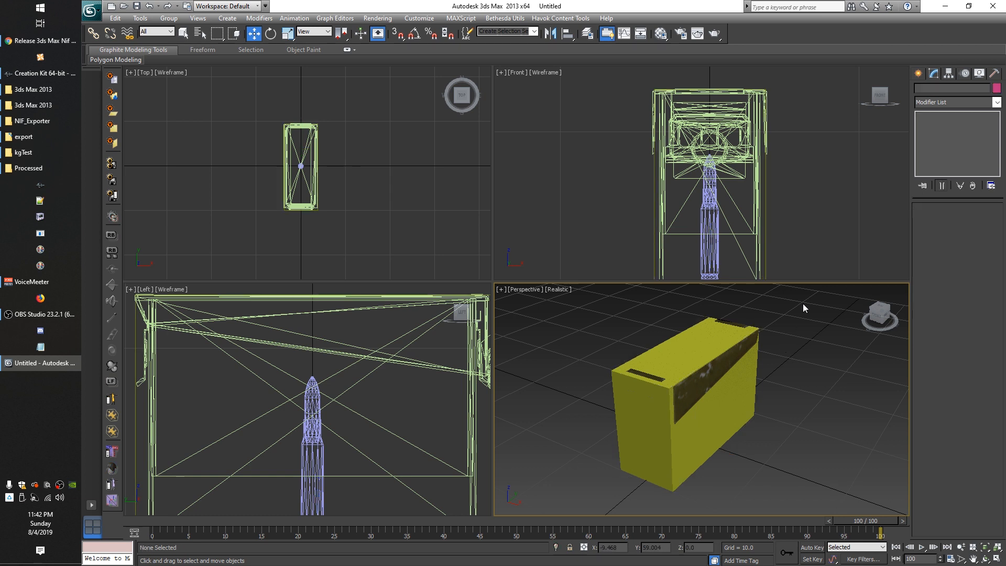
pyautogui.click(658, 355)
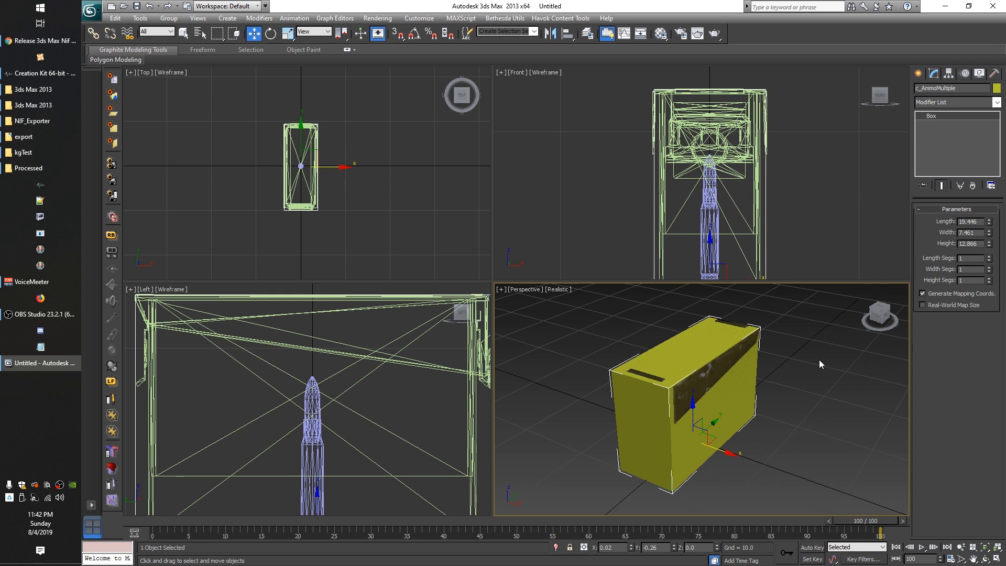
# Move the AmmoSingle:0 bullet mesh out of the box along X to about 5.41
pyautogui.click(806, 350)
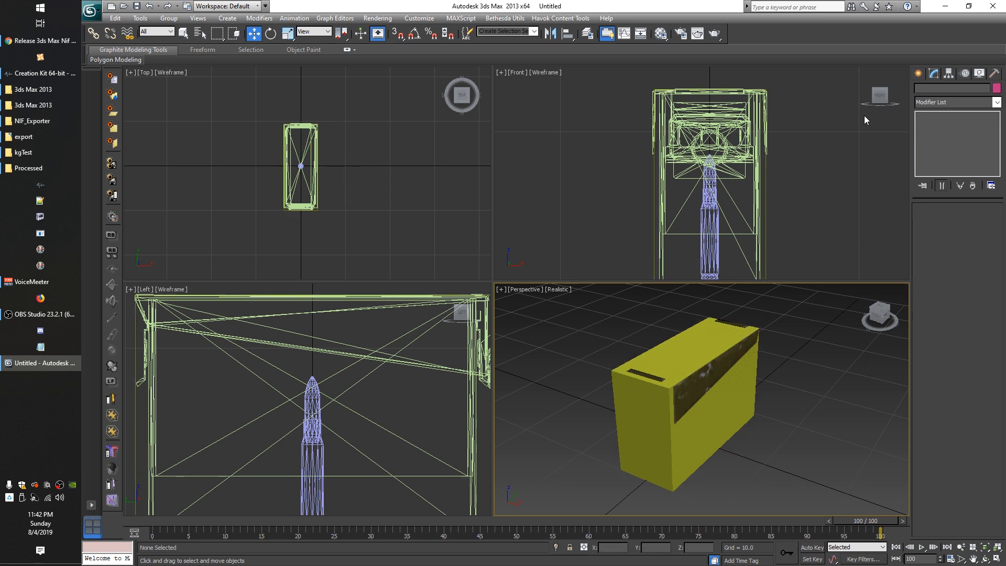
pyautogui.click(703, 257)
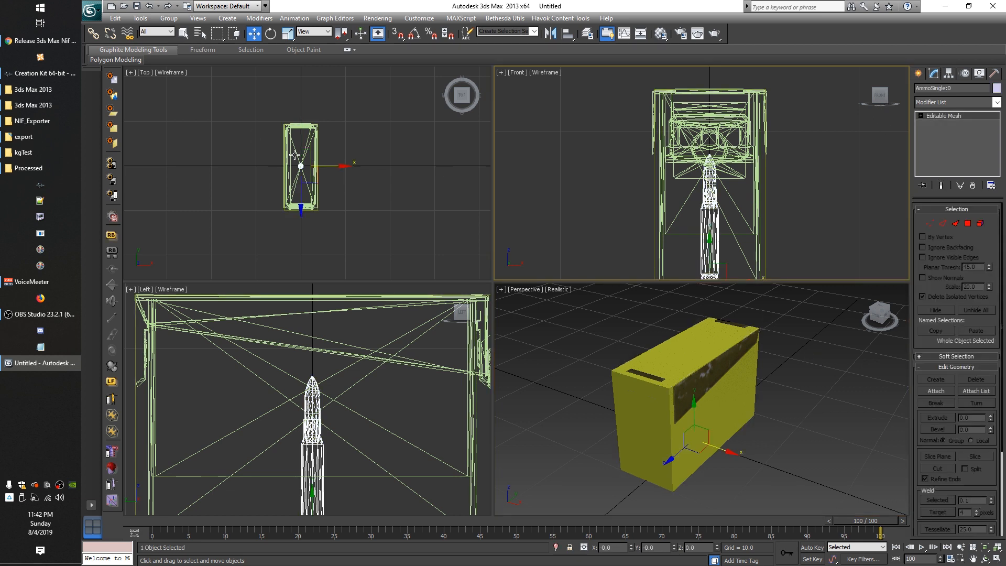
pyautogui.moveTo(323, 165); pyautogui.dragTo(349, 164)
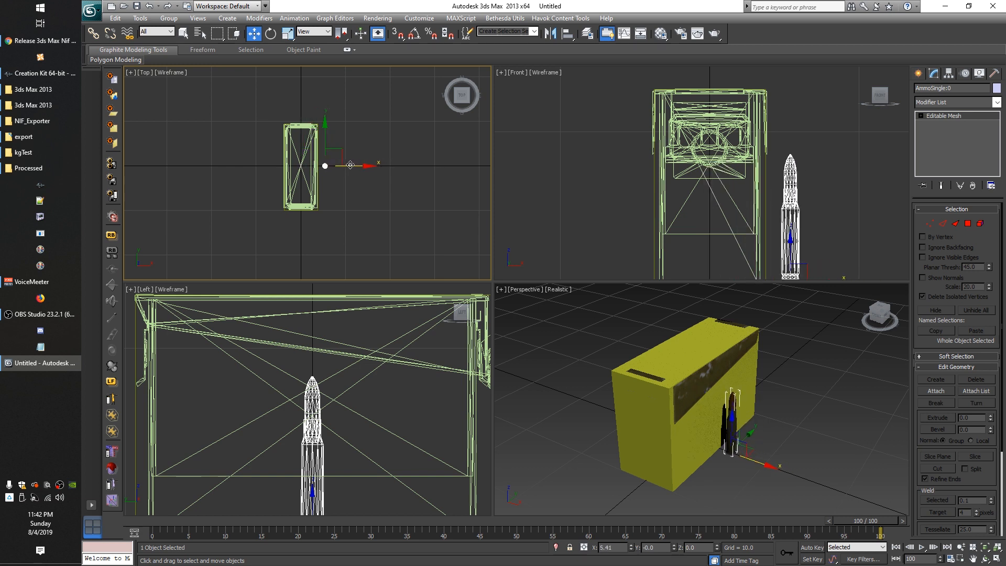
# Create a cylinder in the Top view beside the bullet, with radius about 0.5 and height about 7.2
pyautogui.click(917, 74)
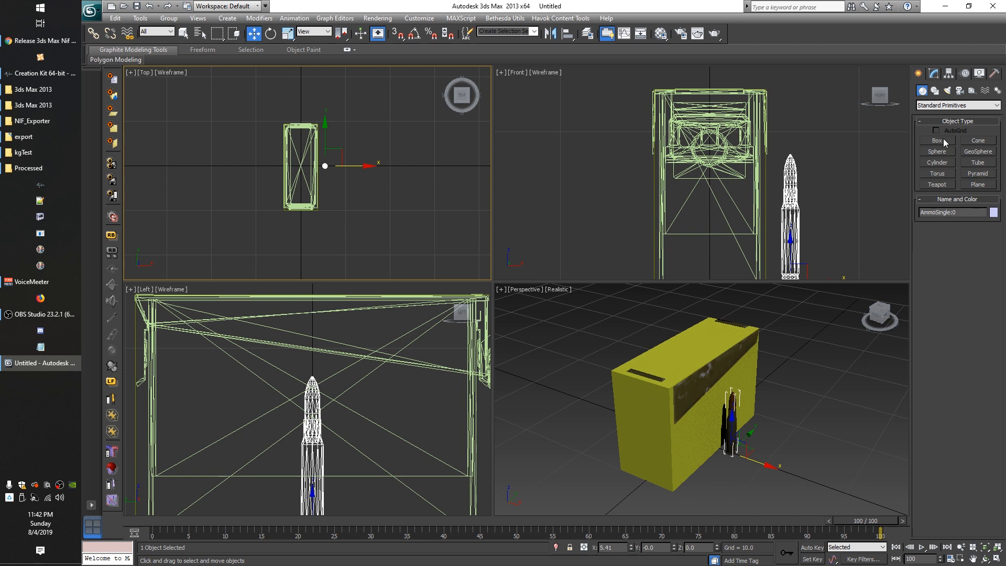
pyautogui.click(938, 162)
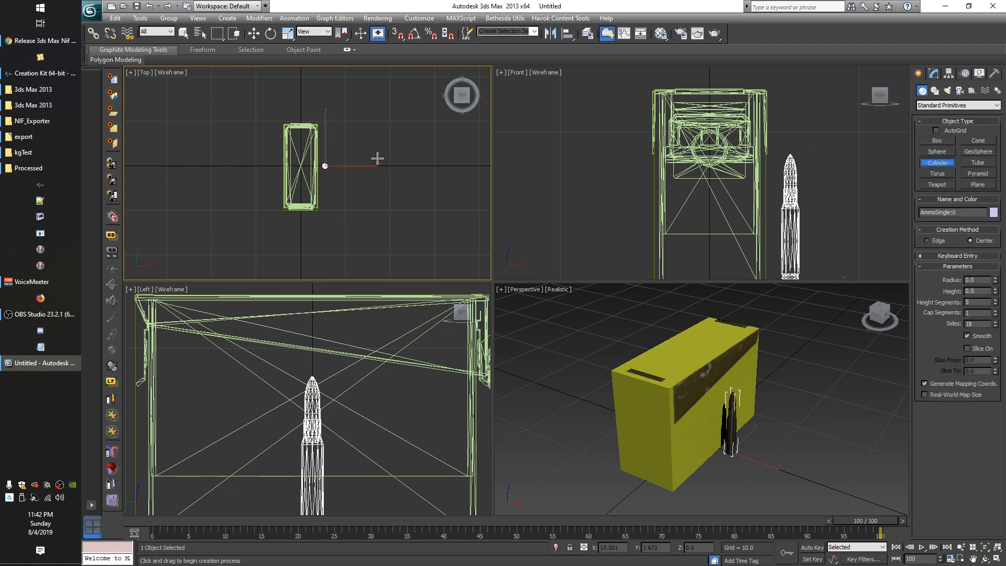
pyautogui.scroll(4, 374, 178)
pyautogui.moveTo(328, 231); pyautogui.dragTo(306, 217, button='middle')
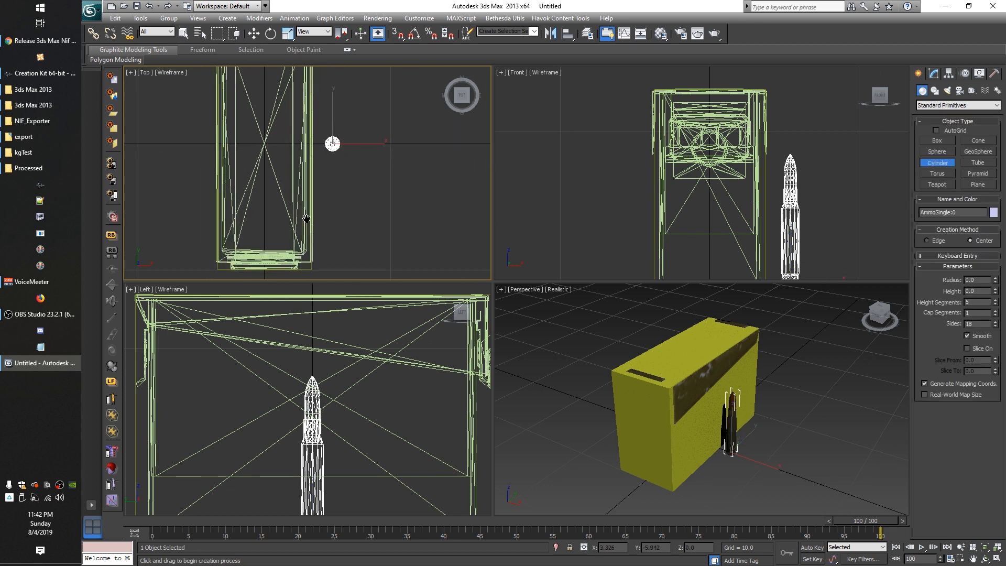
pyautogui.scroll(2, 322, 175)
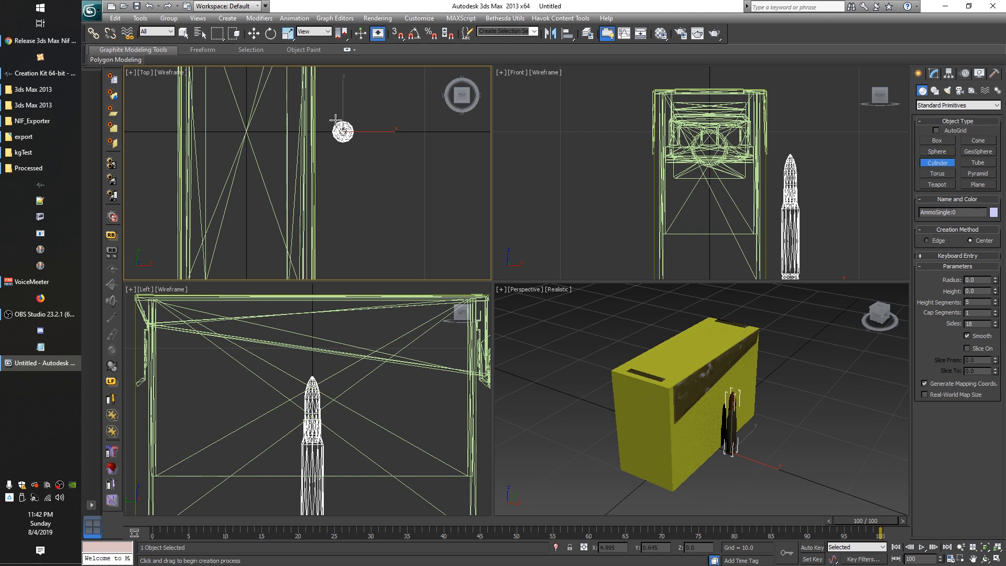
pyautogui.moveTo(334, 123)
pyautogui.mouseDown()
pyautogui.moveTo(347, 133)
pyautogui.moveTo(343, 125)
pyautogui.mouseUp()
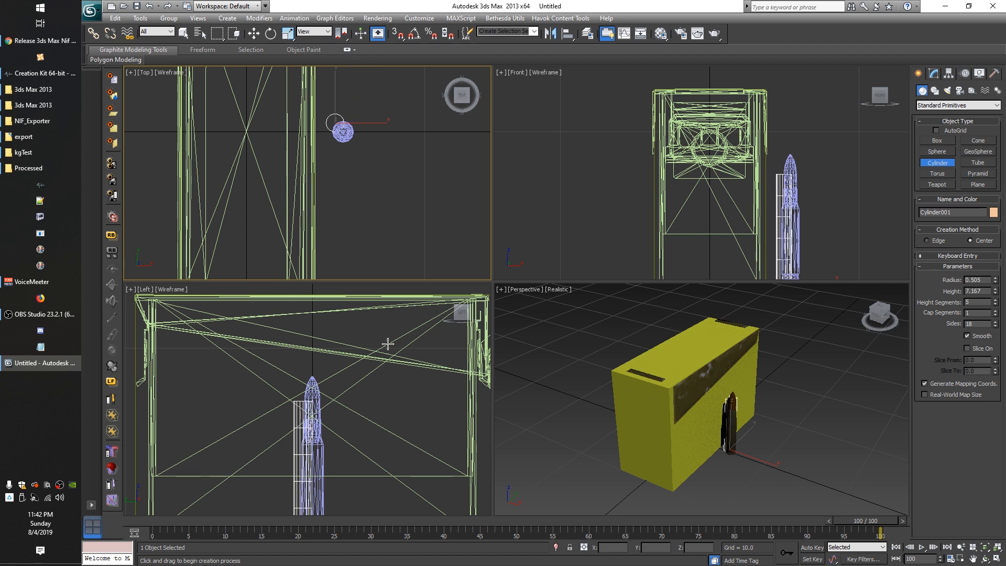
pyautogui.click(394, 426)
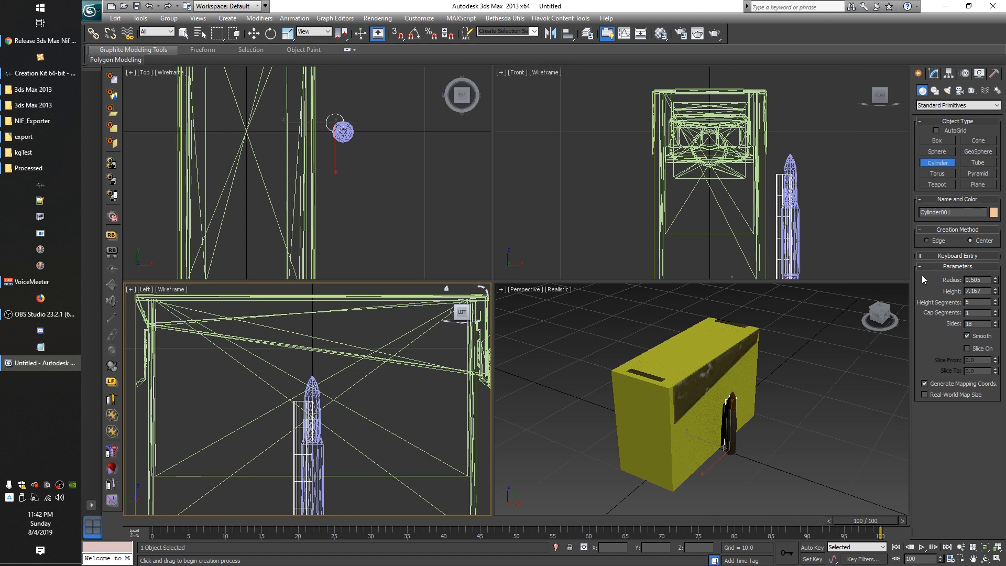
# Set the cylinder to 1 height segment and 8 sides
pyautogui.moveTo(975, 302); pyautogui.dragTo(947, 298)
pyautogui.write('1')
pyautogui.click(984, 323)
pyautogui.write('6')
pyautogui.press('Return')
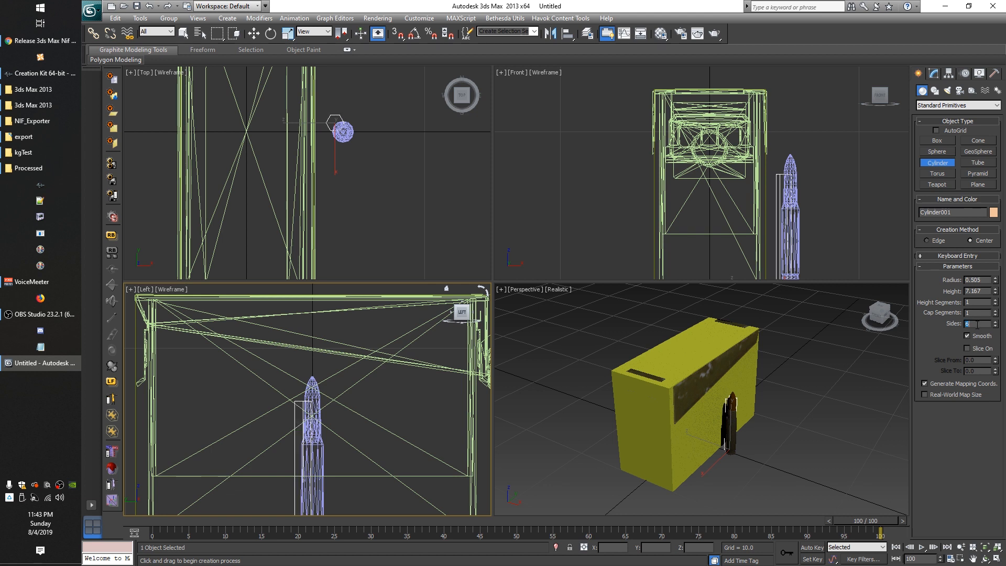
pyautogui.write('8')
pyautogui.press('Return')
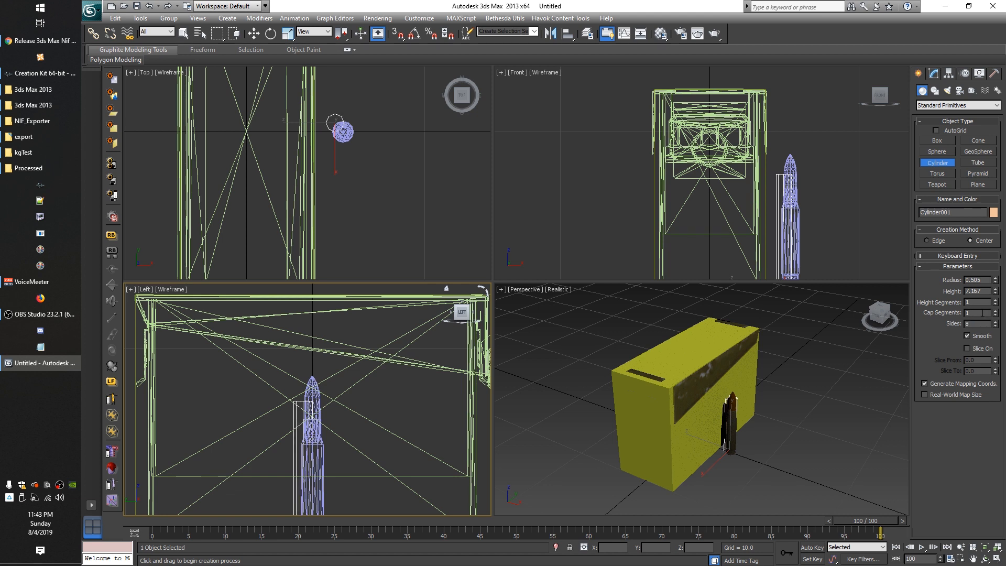
# Increase the cylinder's height to about 8.5 so it reaches the bullet's tip
pyautogui.moveTo(359, 152); pyautogui.dragTo(366, 198, button='middle')
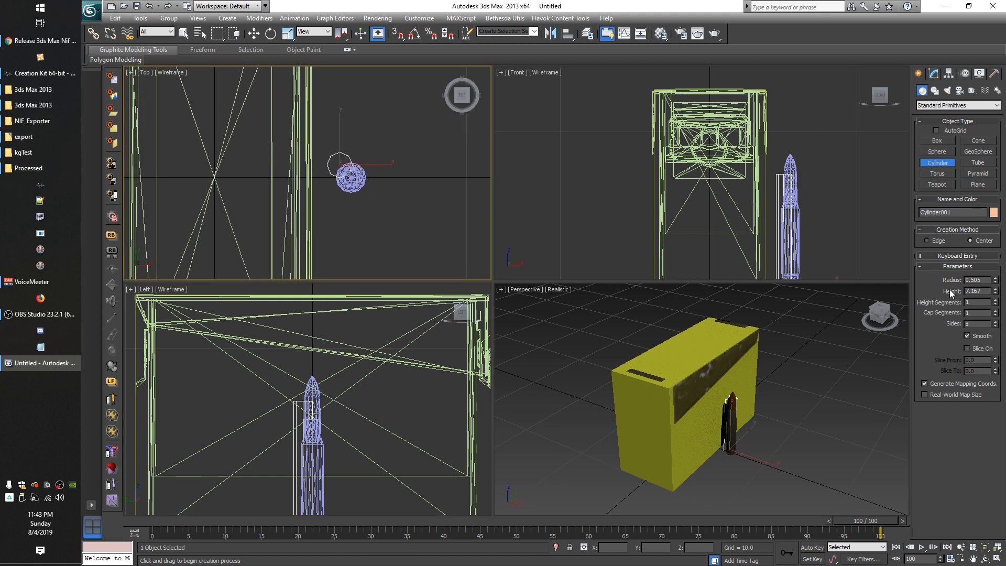
pyautogui.scroll(10, 988, 291)
pyautogui.scroll(3, 987, 290)
pyautogui.scroll(4, 987, 290)
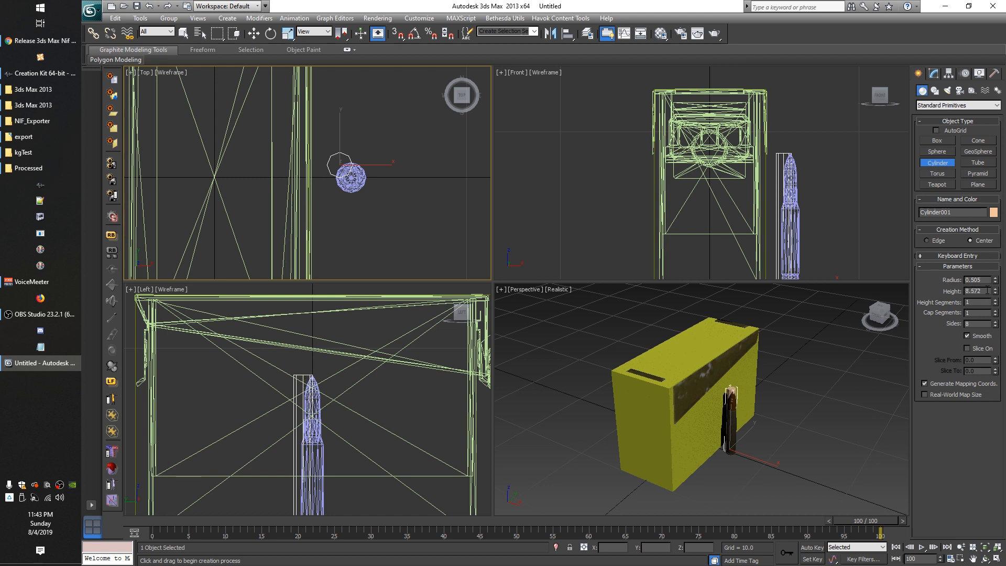
# Center the cylinder on the bullet at about X 5.42, Y 0, and enlarge its radius to about 0.615
pyautogui.click(253, 33)
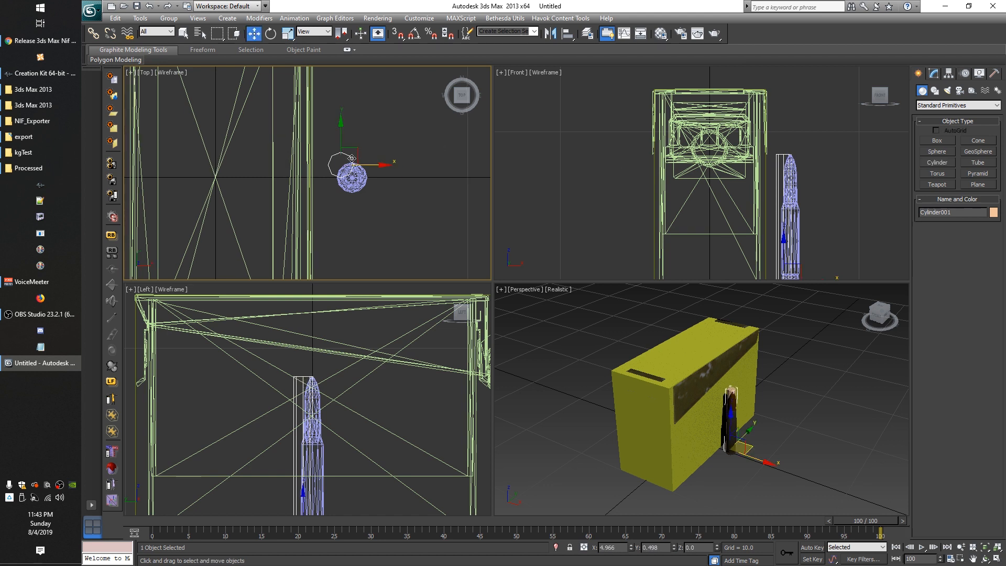
pyautogui.moveTo(354, 149); pyautogui.dragTo(366, 161)
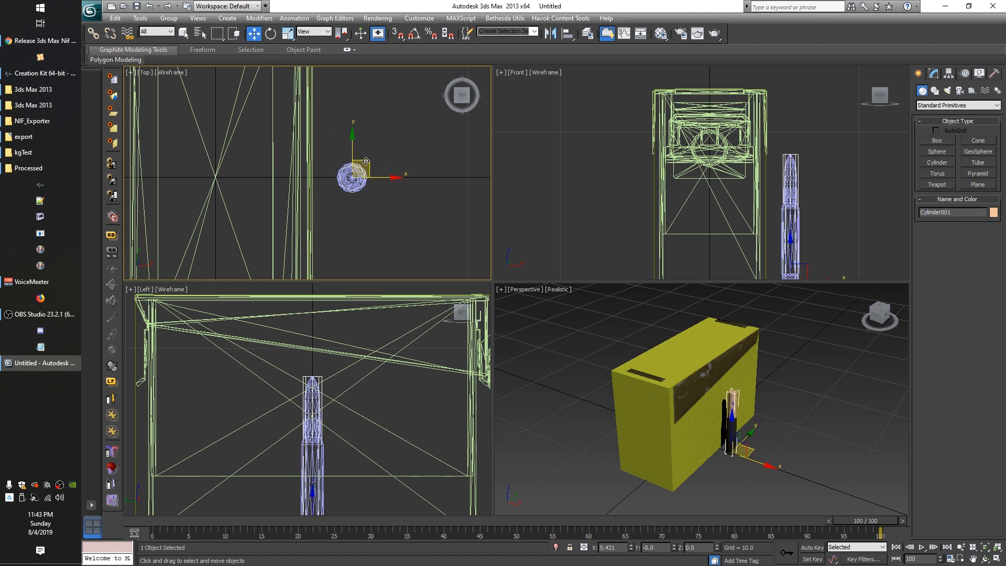
pyautogui.click(933, 73)
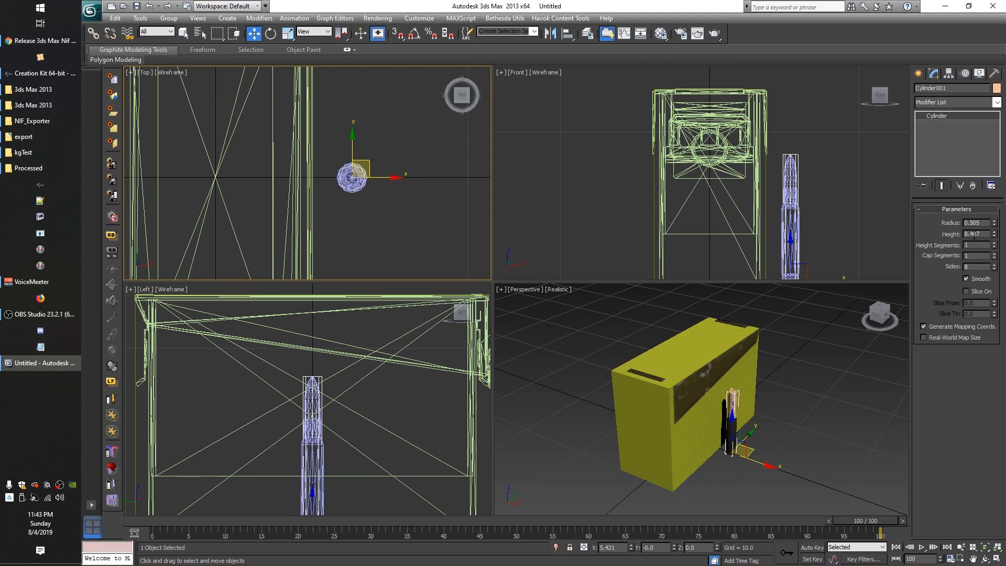
pyautogui.moveTo(993, 222); pyautogui.dragTo(993, 216)
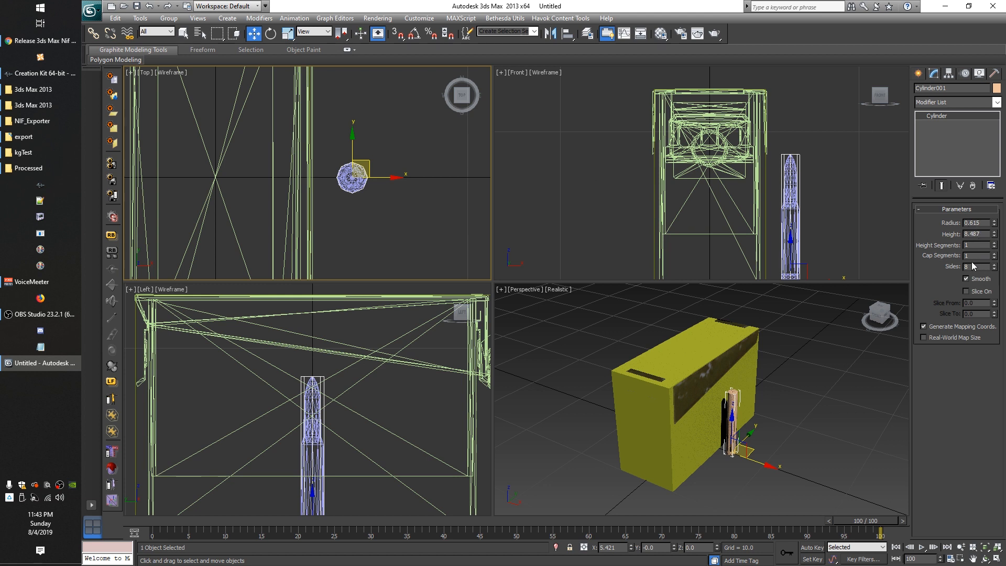
pyautogui.rightClick(936, 116)
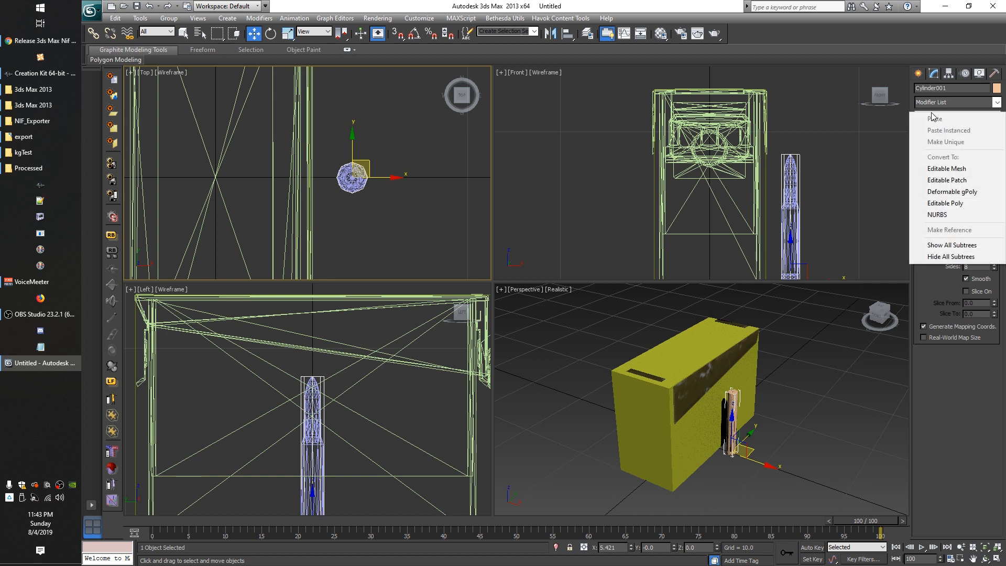
pyautogui.click(937, 68)
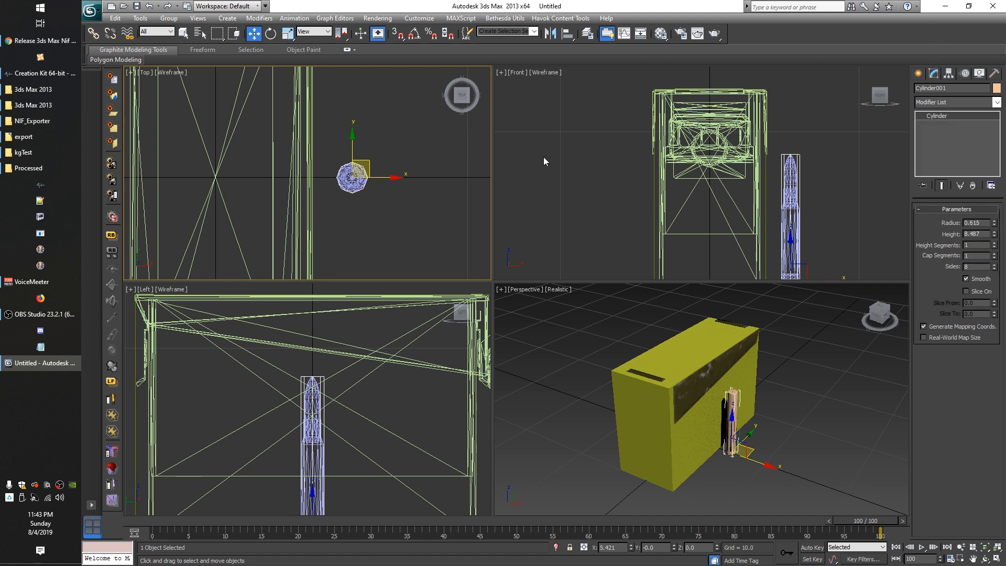
pyautogui.rightClick(936, 117)
pyautogui.click(946, 44)
# Examine how closely the cylinder encloses the bullet's tip and casing in the Front view
pyautogui.moveTo(841, 158); pyautogui.dragTo(720, 138, button='middle')
pyautogui.scroll(4, 829, 188)
pyautogui.scroll(2, 754, 176)
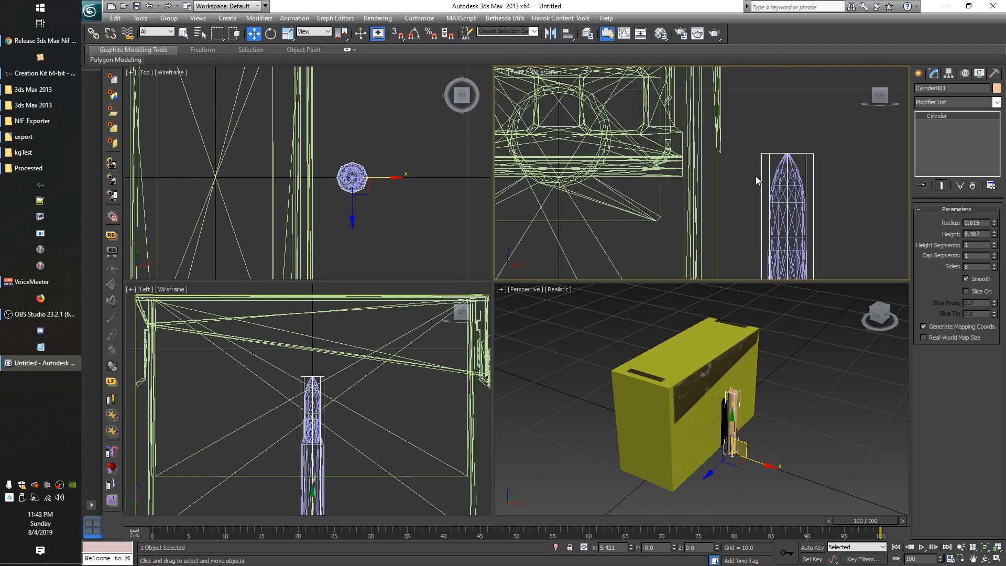
pyautogui.moveTo(819, 177); pyautogui.dragTo(791, 142, button='middle')
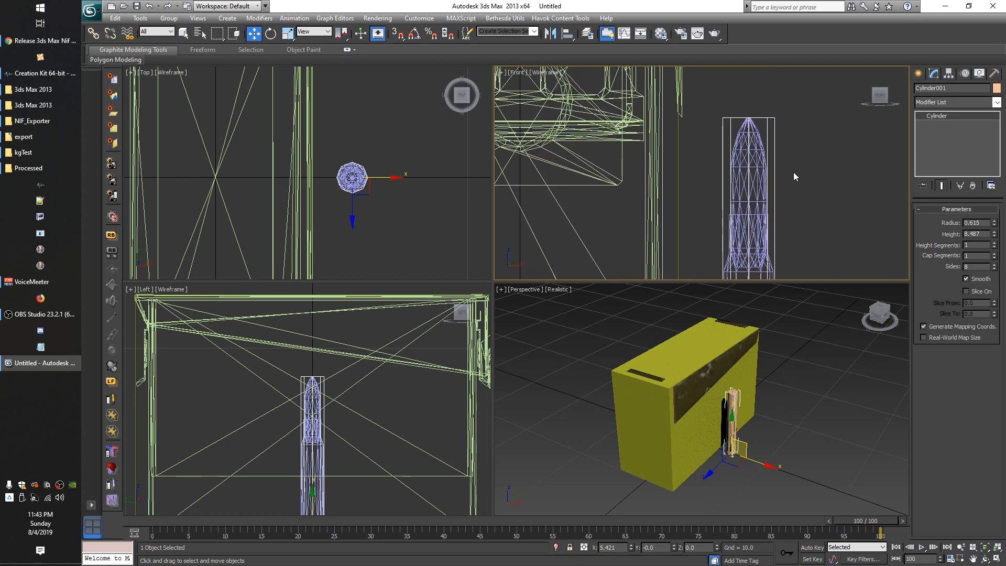
pyautogui.scroll(-2, 793, 172)
pyautogui.moveTo(778, 187); pyautogui.dragTo(712, 175, button='middle')
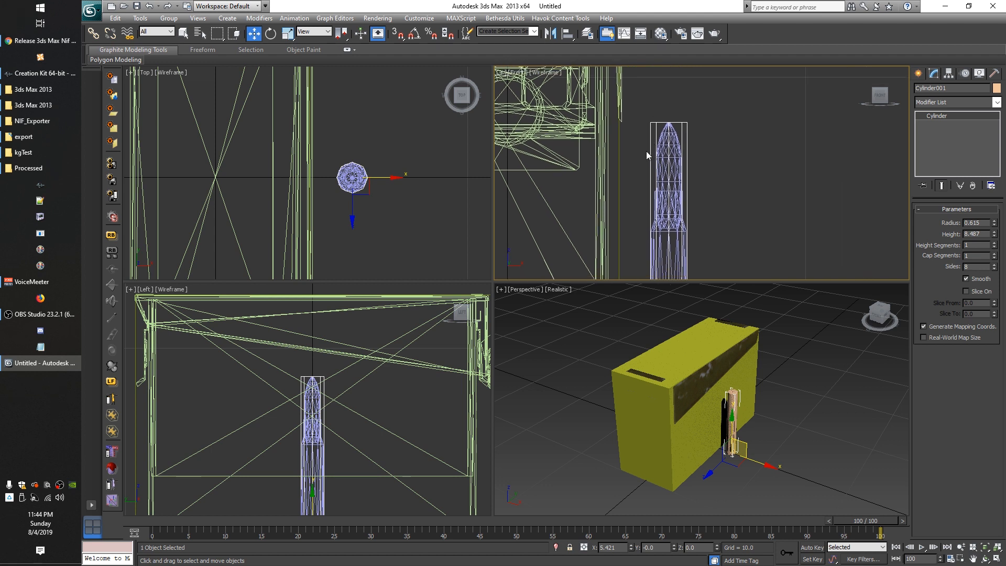
pyautogui.scroll(2, 650, 147)
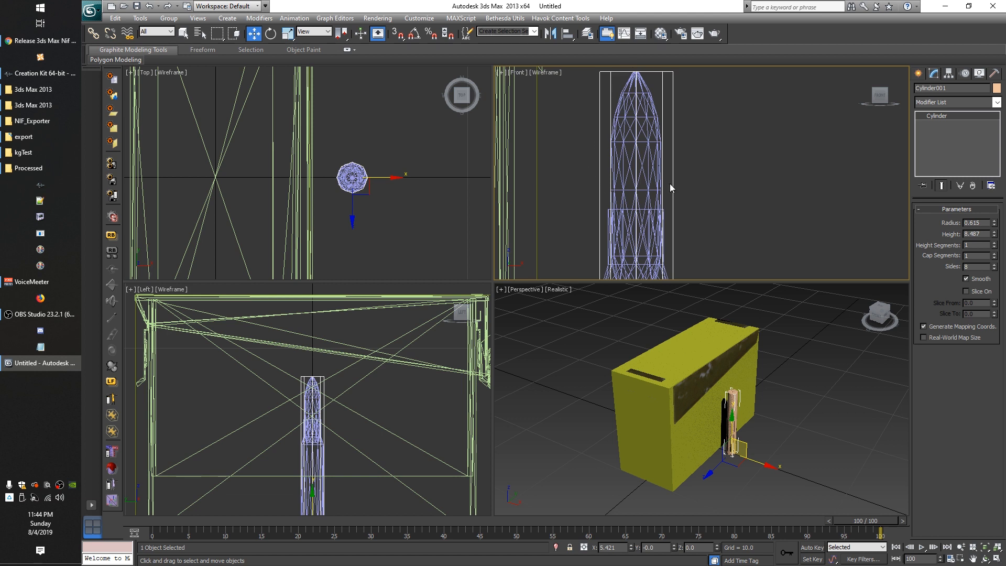
pyautogui.scroll(-3, 669, 183)
pyautogui.scroll(-1, 746, 219)
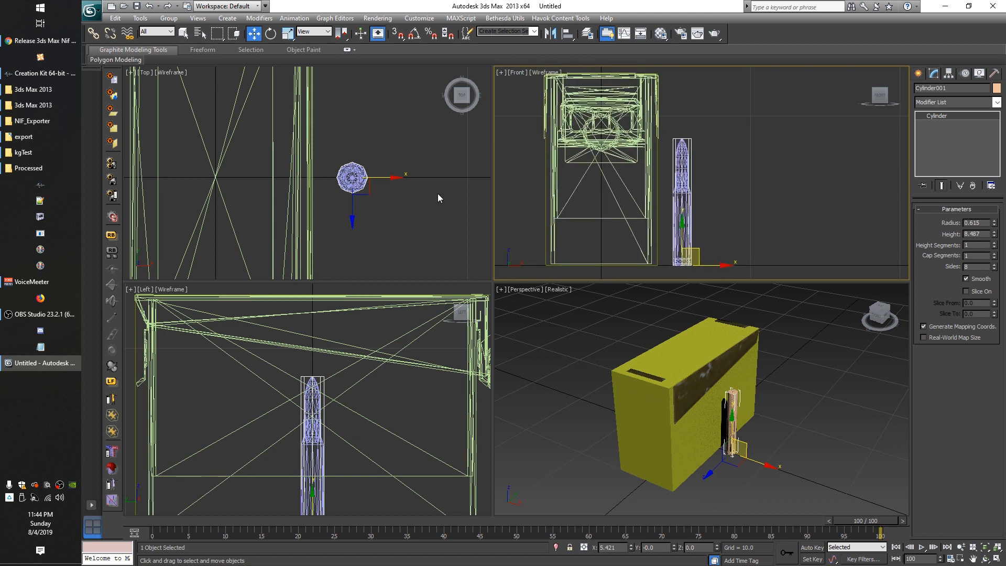
# Check the bullet mesh's name and rename the cylinder around it with the c_ prefix
pyautogui.click(819, 332)
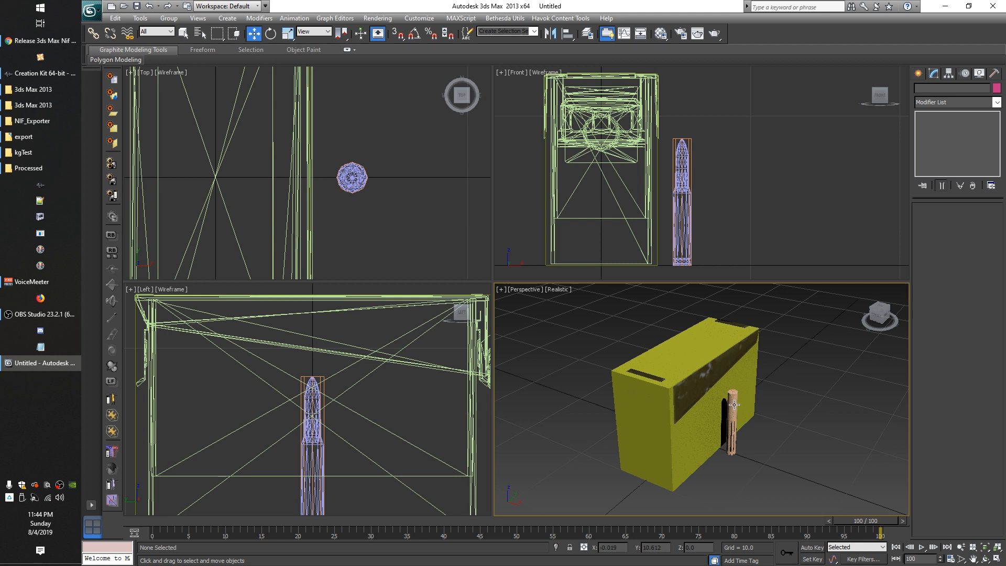
pyautogui.click(686, 143)
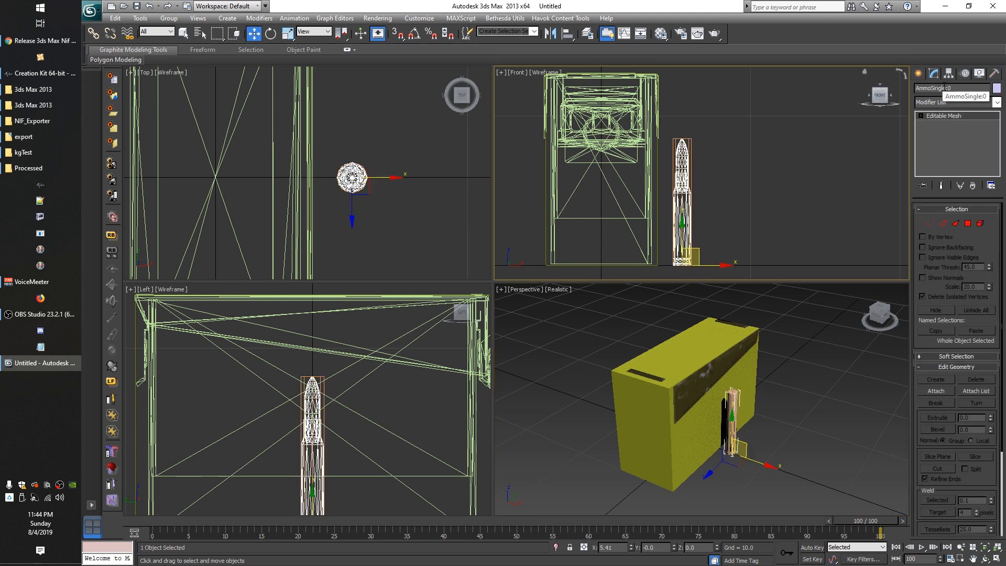
pyautogui.click(688, 139)
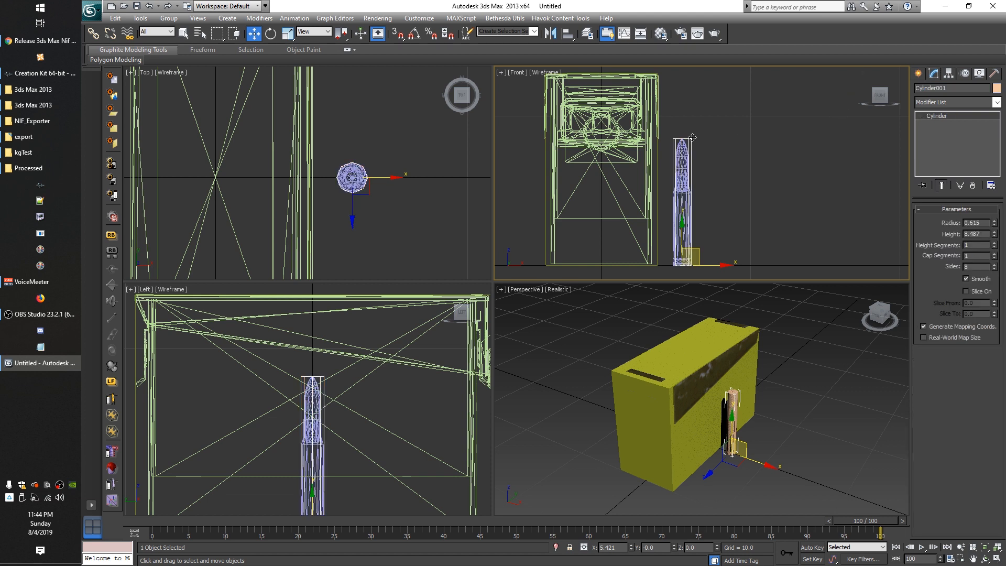
pyautogui.click(950, 88)
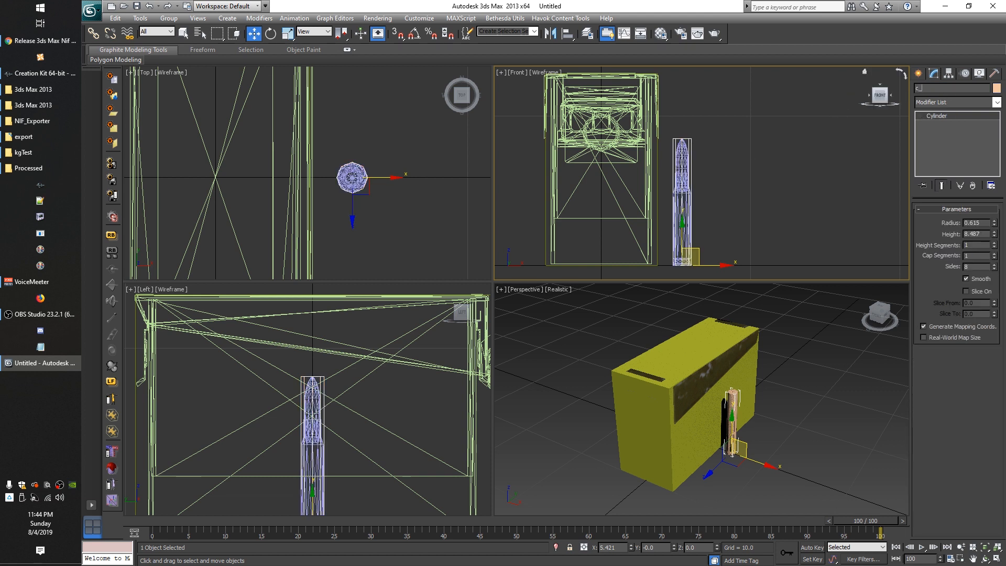
pyautogui.click(813, 129)
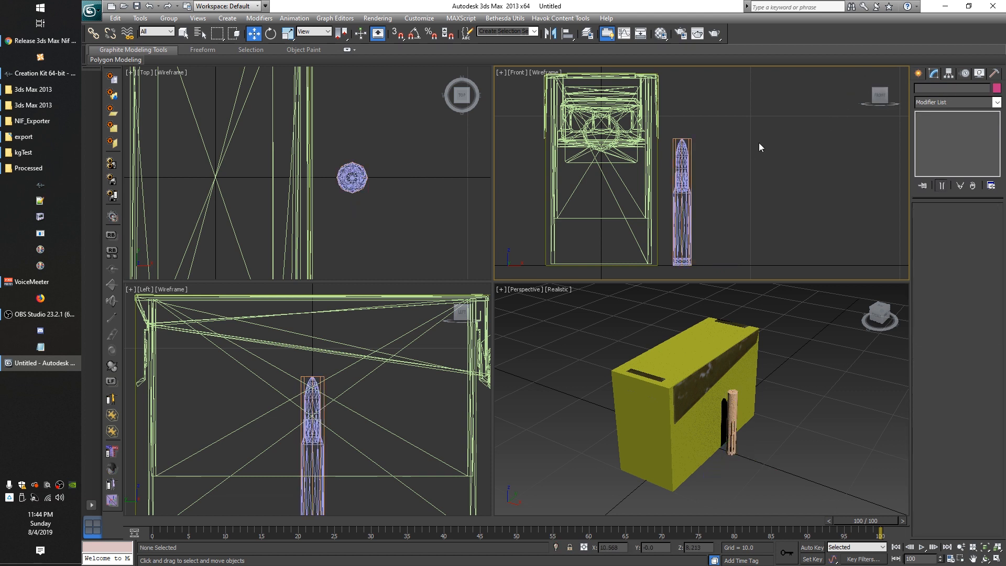
# Clear the selection and open the Scene Explorer to list the scene's objects
pyautogui.scroll(-3, 803, 376)
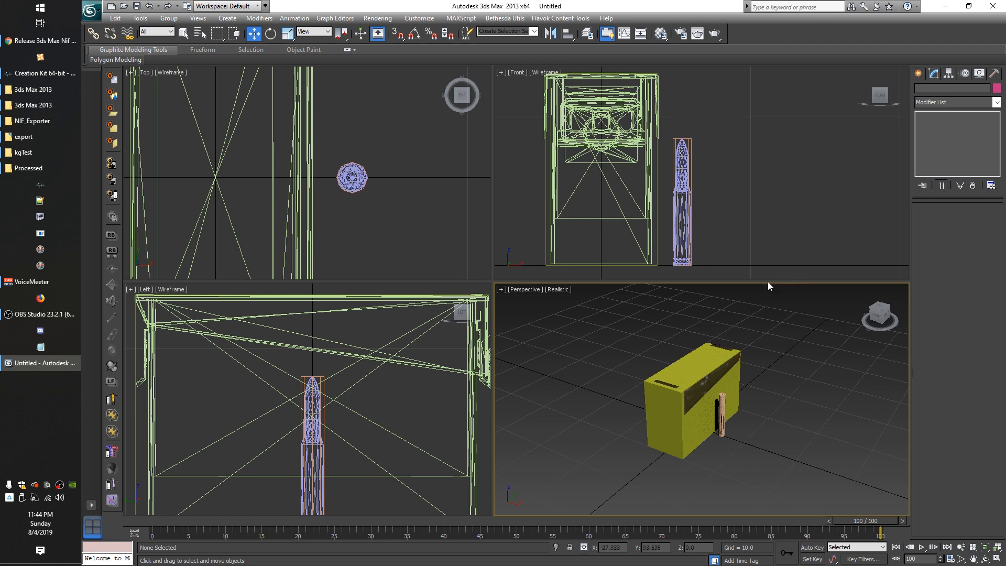
pyautogui.click(793, 163)
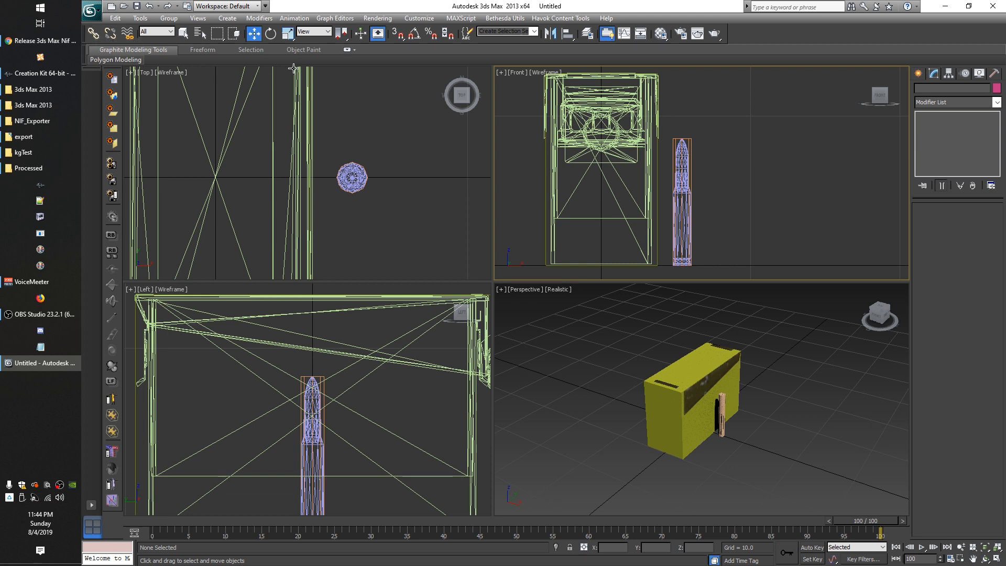
pyautogui.click(150, 21)
pyautogui.click(156, 44)
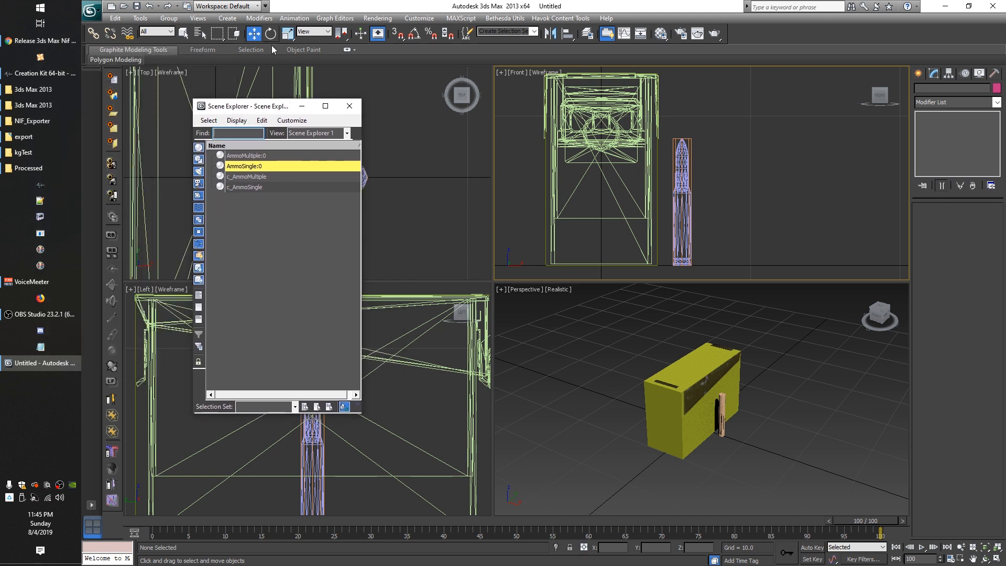
# Examine which objects in the viewports the AmmoMultiple, AmmoSingle and c_ entries in the Scene Explorer correspond to
pyautogui.click(242, 155)
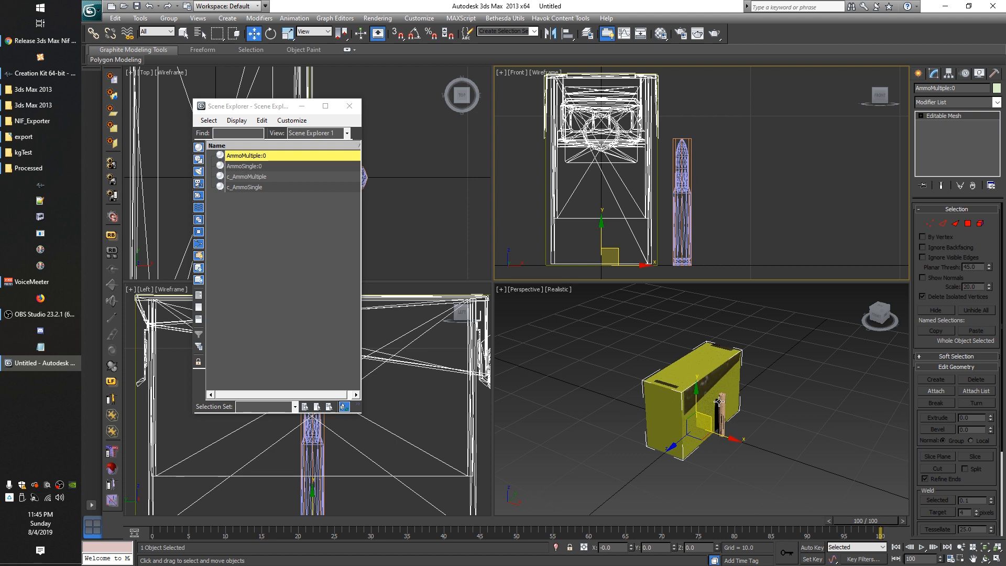
pyautogui.click(244, 166)
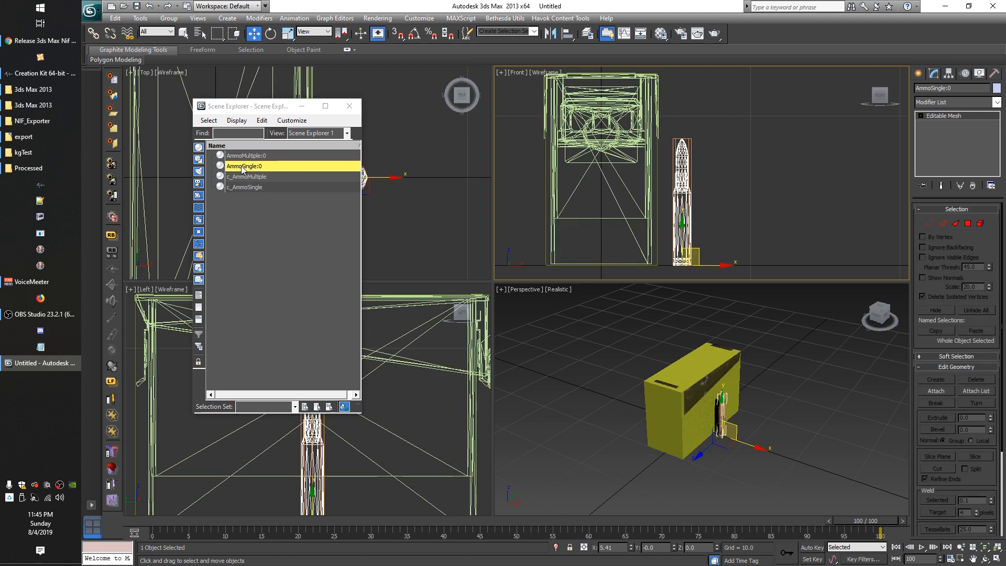
pyautogui.click(686, 373)
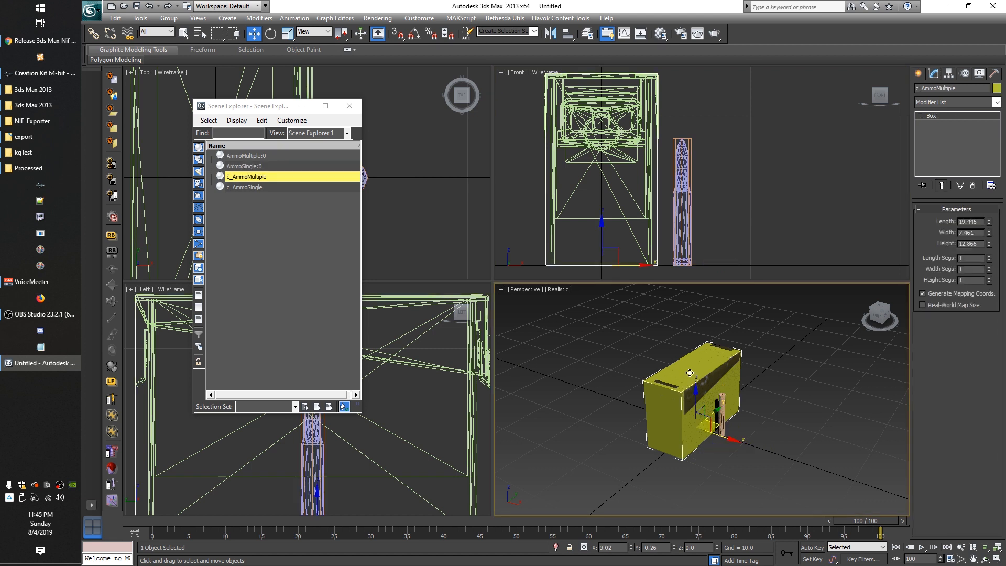
pyautogui.click(715, 381)
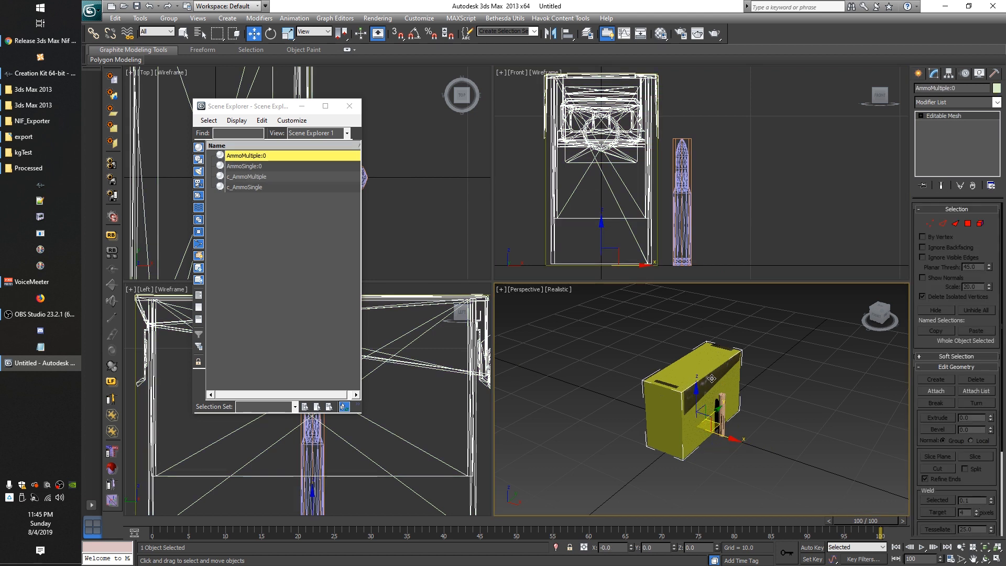
pyautogui.moveTo(253, 105); pyautogui.dragTo(217, 76)
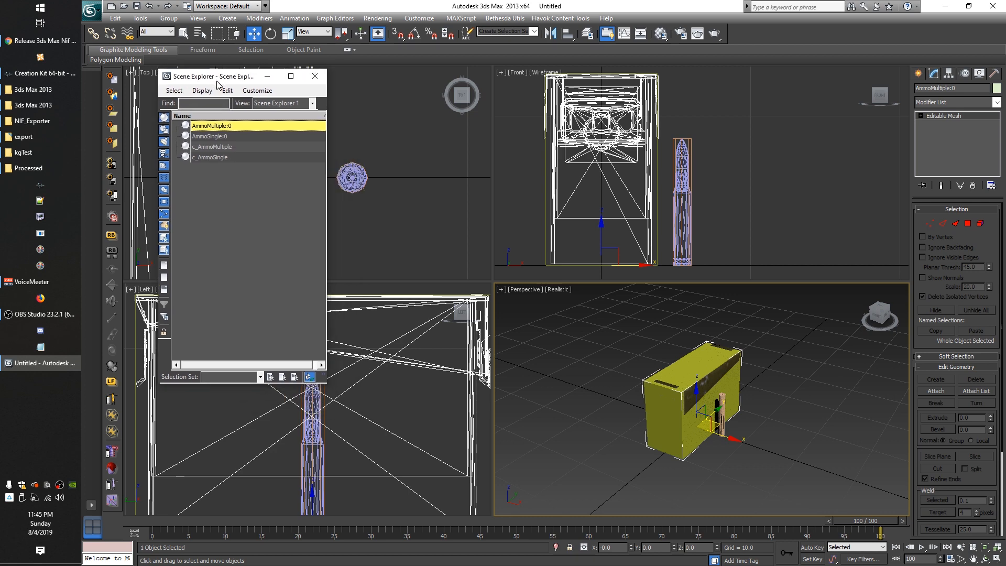
pyautogui.click(250, 165)
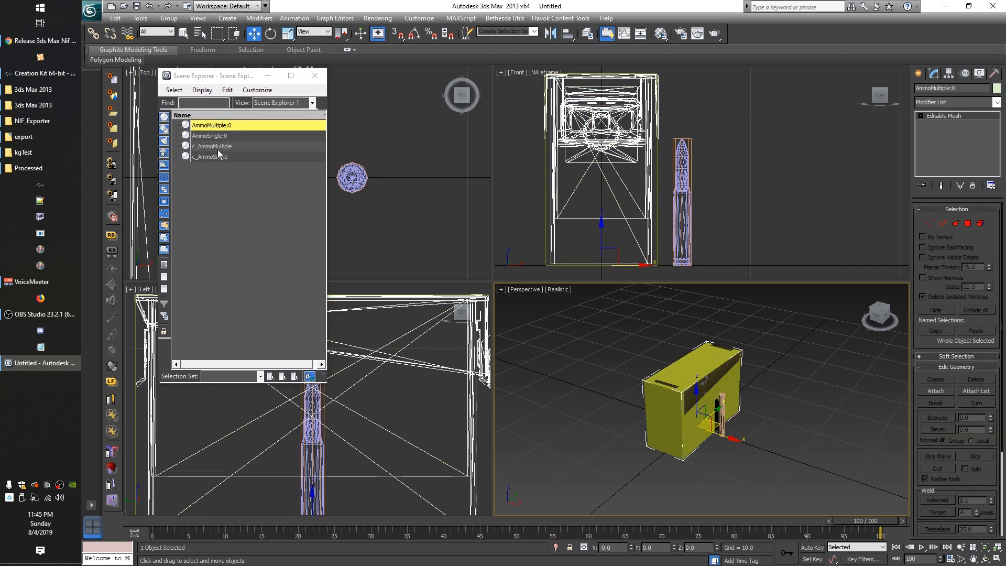
pyautogui.click(208, 148)
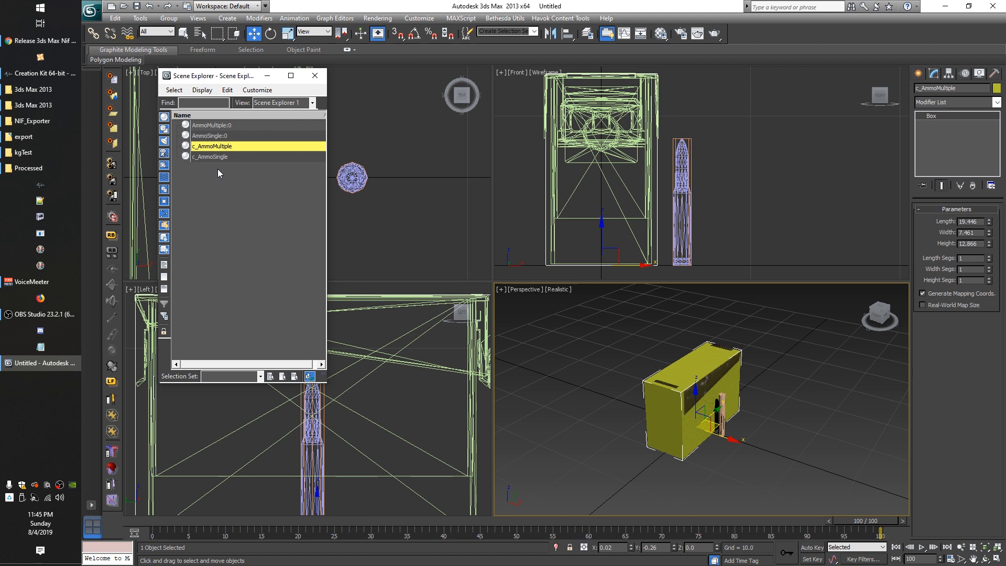
pyautogui.click(203, 134)
pyautogui.click(205, 126)
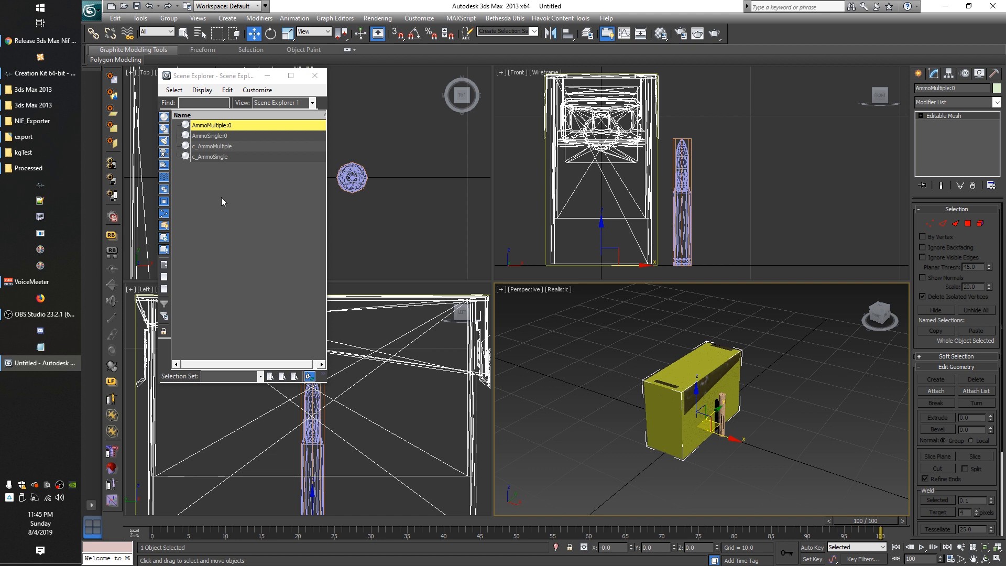
pyautogui.click(206, 147)
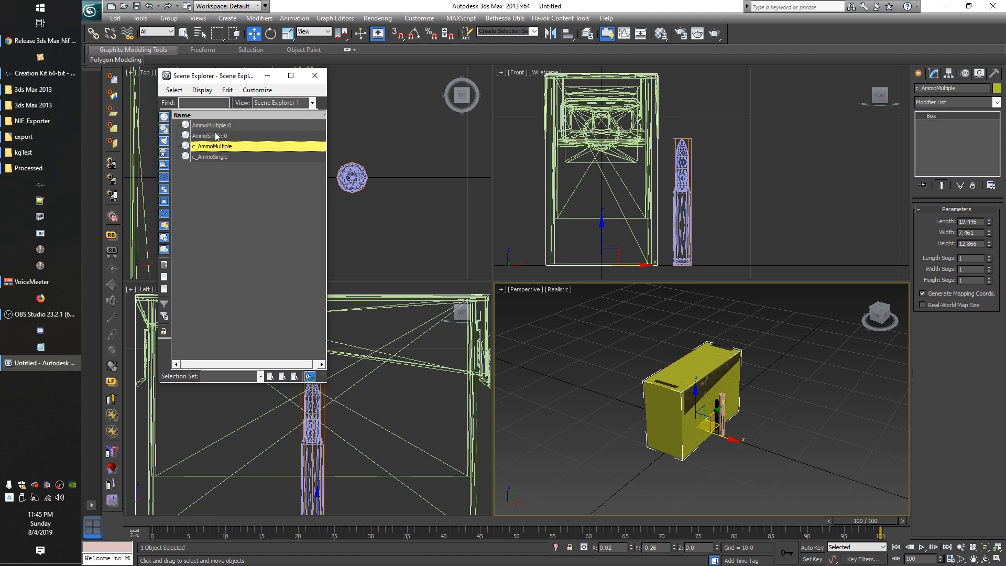
# Link c_AmmoMultiple as a child of AmmoMultiple:0 and c_AmmoSingle as a child of AmmoSingle:0
pyautogui.click(93, 33)
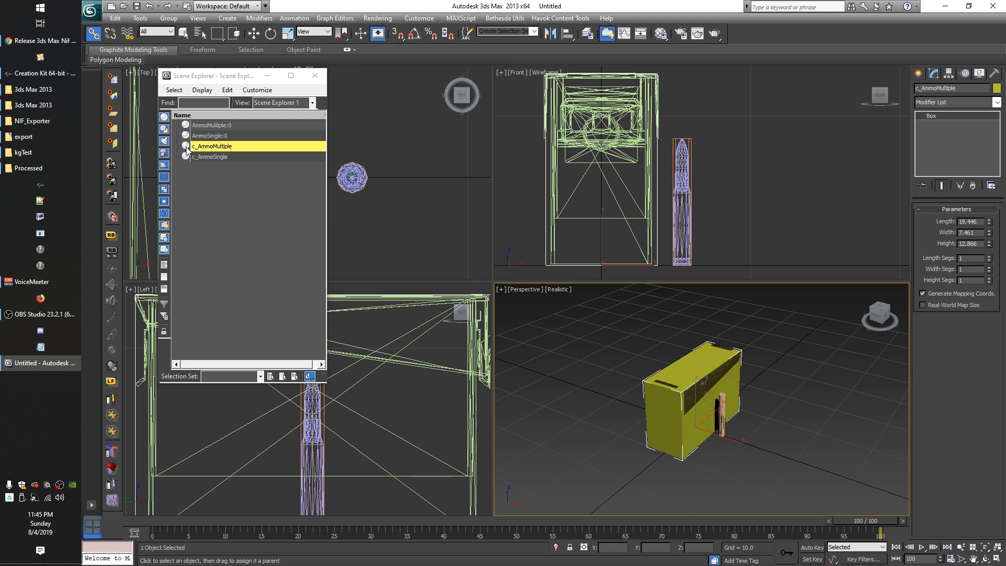
pyautogui.moveTo(186, 147)
pyautogui.mouseDown()
pyautogui.moveTo(202, 126)
pyautogui.moveTo(195, 156)
pyautogui.moveTo(198, 147)
pyautogui.mouseUp()
pyautogui.click(197, 193)
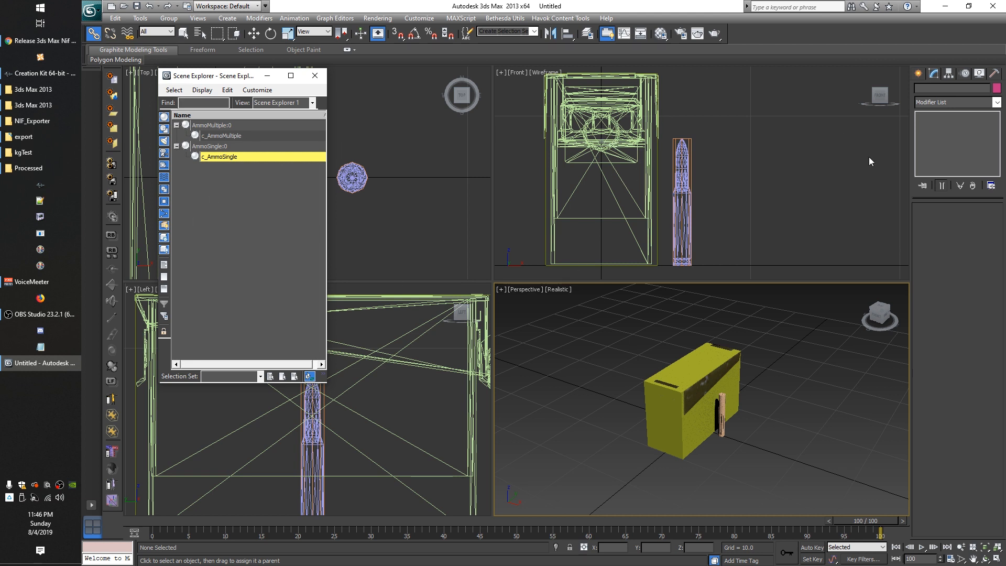
# Link AmmoSingle:0, together with its c_AmmoSingle child, under AmmoMultiple:0 in the Scene Explorer
pyautogui.click(611, 125)
pyautogui.click(219, 240)
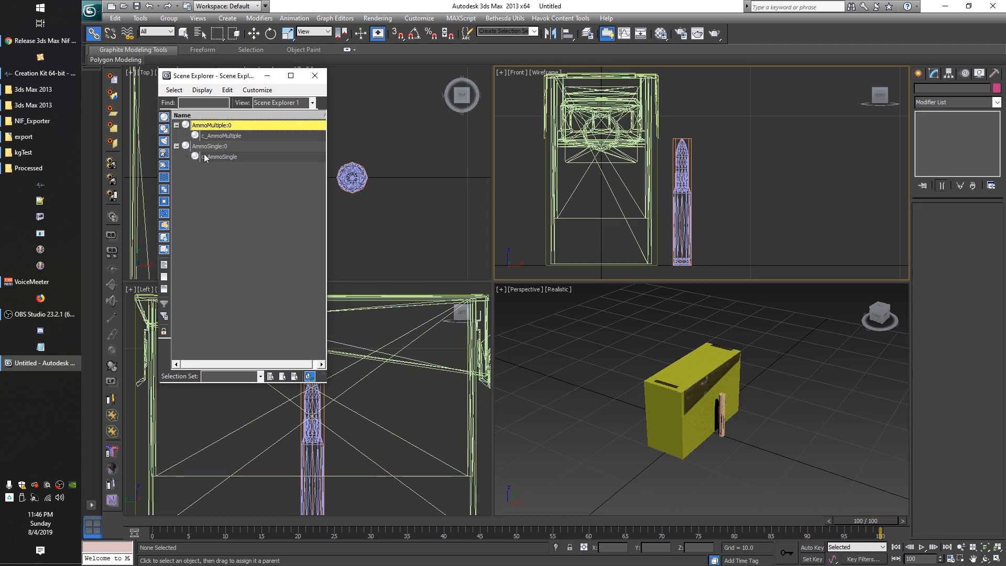
pyautogui.click(190, 145)
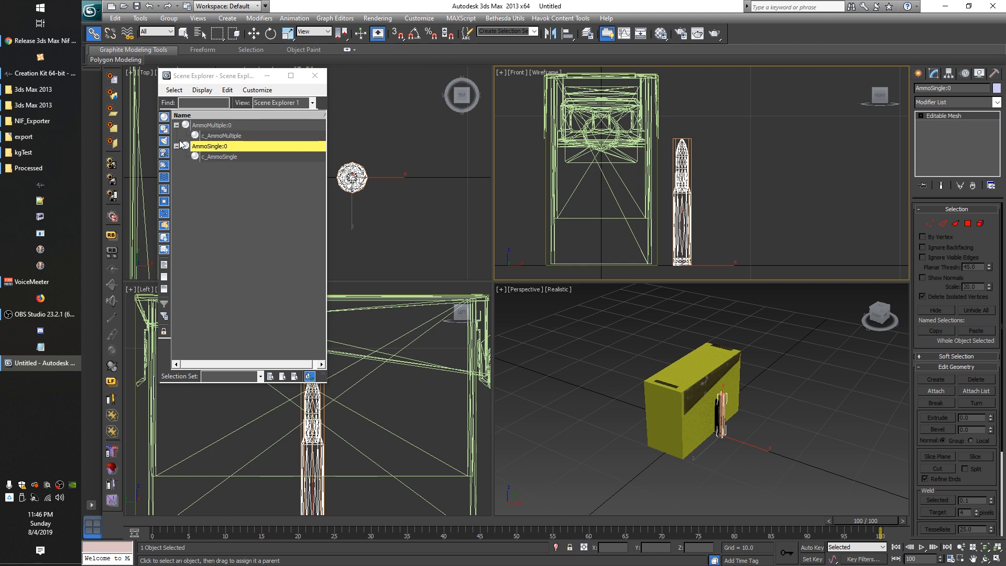
pyautogui.moveTo(187, 147); pyautogui.dragTo(189, 135)
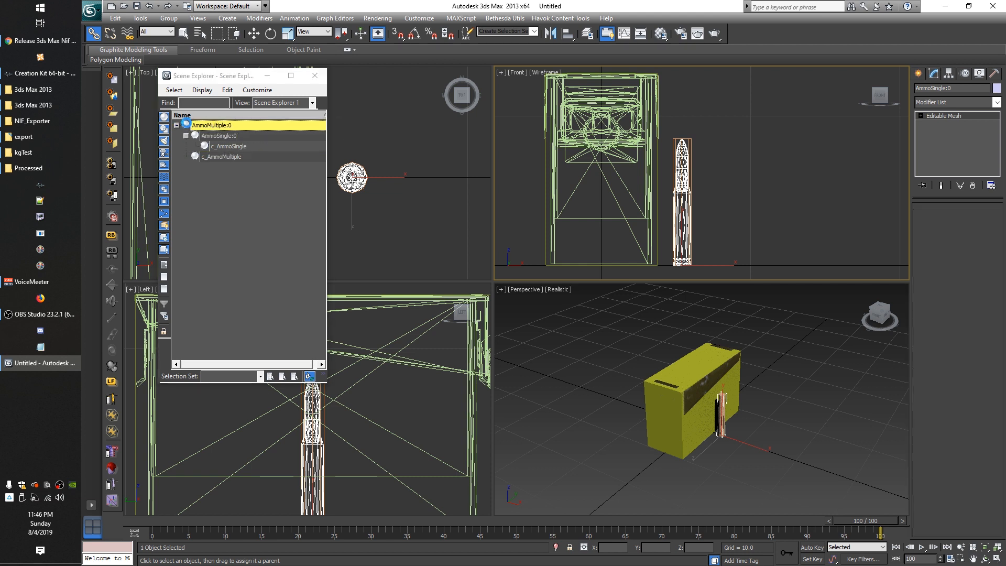
pyautogui.click(198, 194)
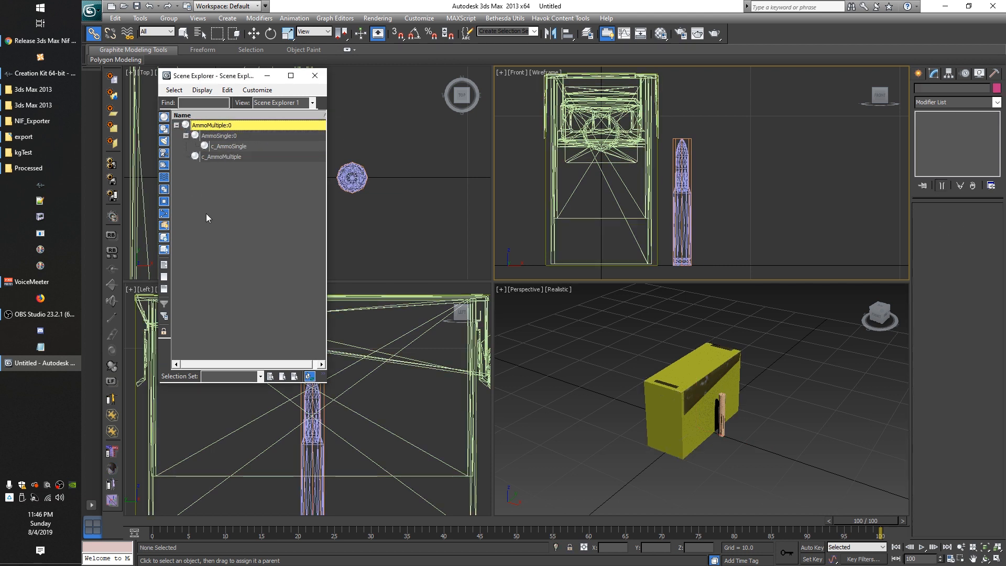
# Exit linking by switching to the Select Object tool and clear the selection
pyautogui.click(186, 136)
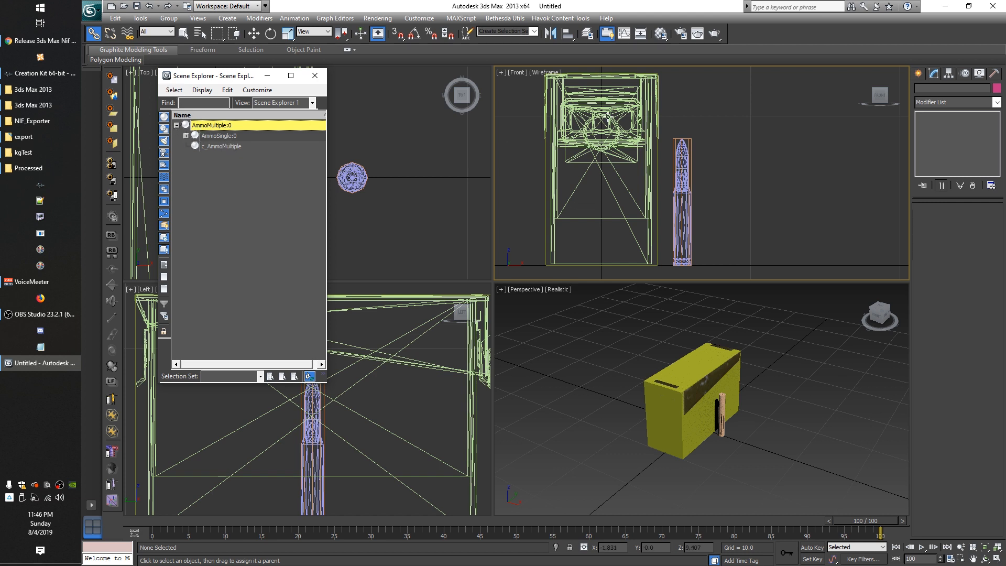
pyautogui.click(621, 111)
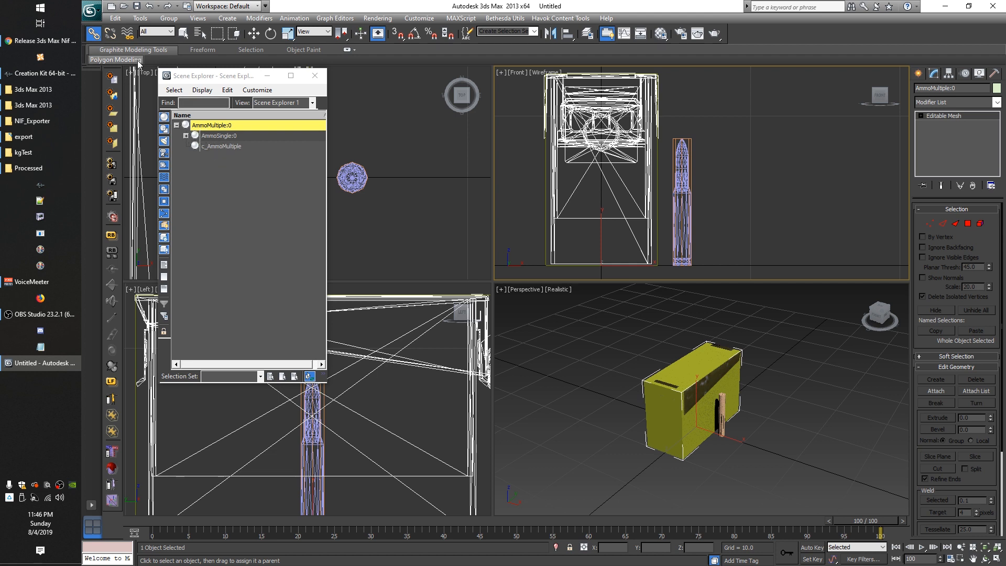
pyautogui.click(182, 33)
pyautogui.click(208, 211)
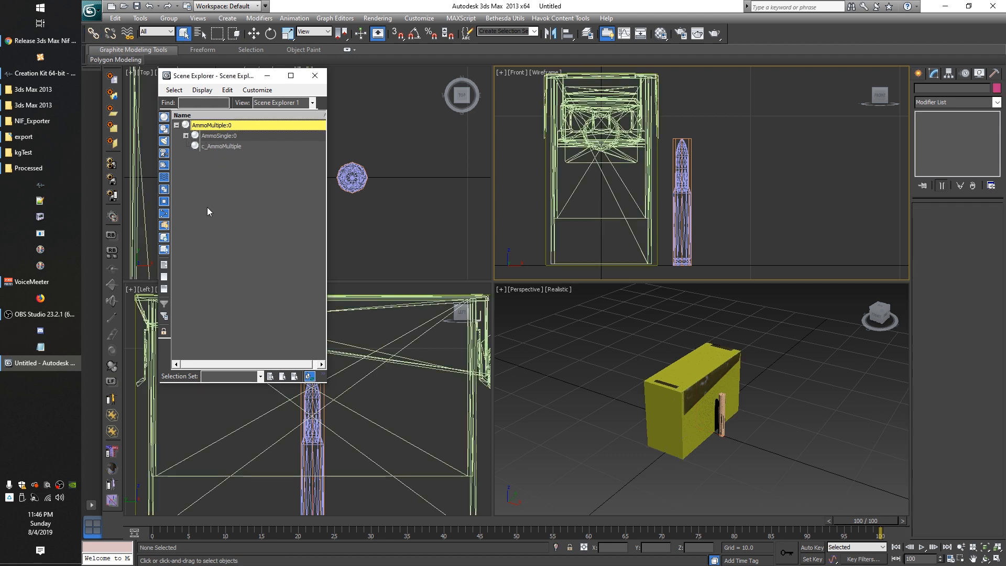
# Expand the AmmoSingle:0 branch and examine how it and c_AmmoSingle are nested under AmmoMultiple:0
pyautogui.click(186, 136)
pyautogui.click(218, 149)
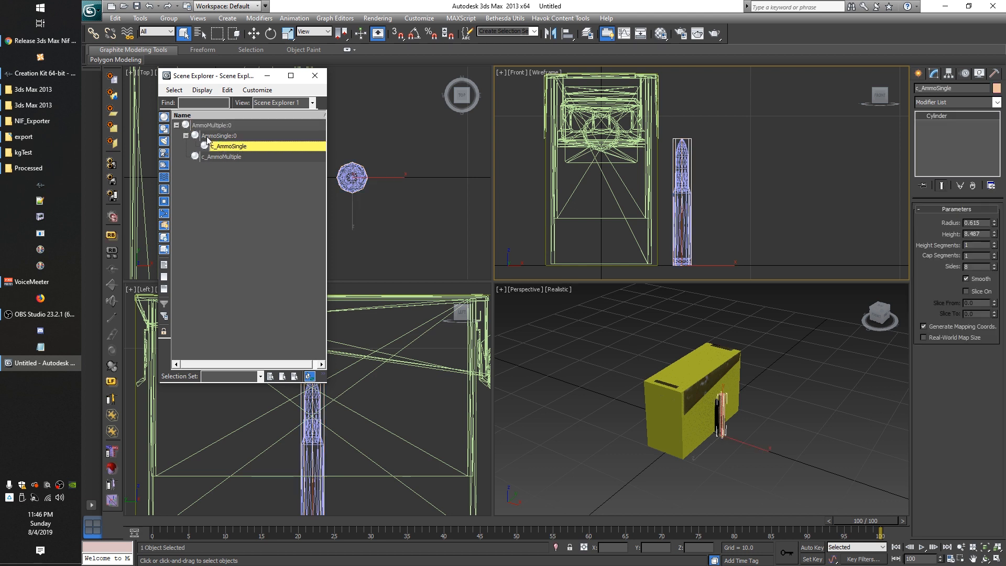
pyautogui.click(208, 137)
pyautogui.click(223, 149)
pyautogui.click(212, 137)
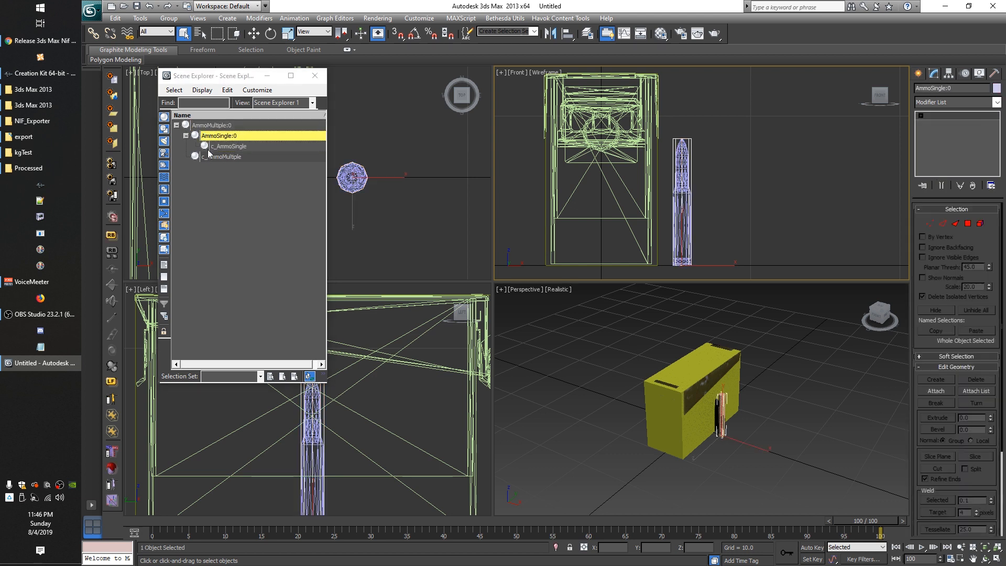
pyautogui.click(195, 138)
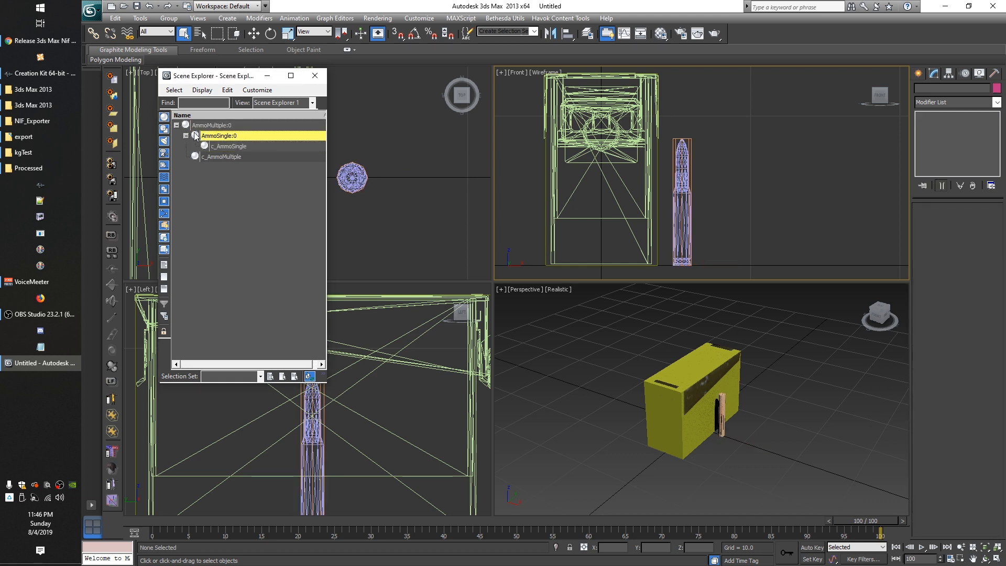
pyautogui.click(202, 126)
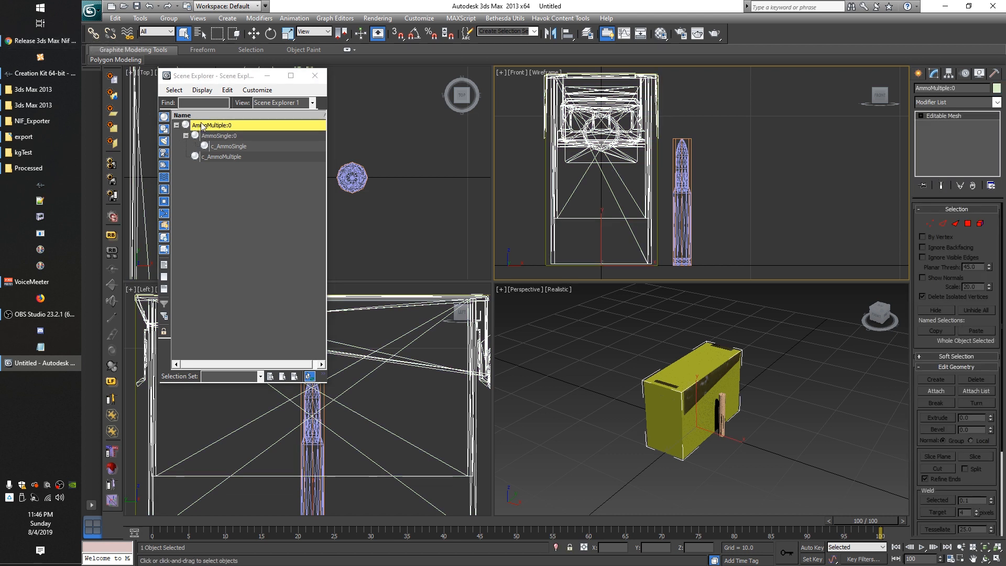
pyautogui.click(256, 264)
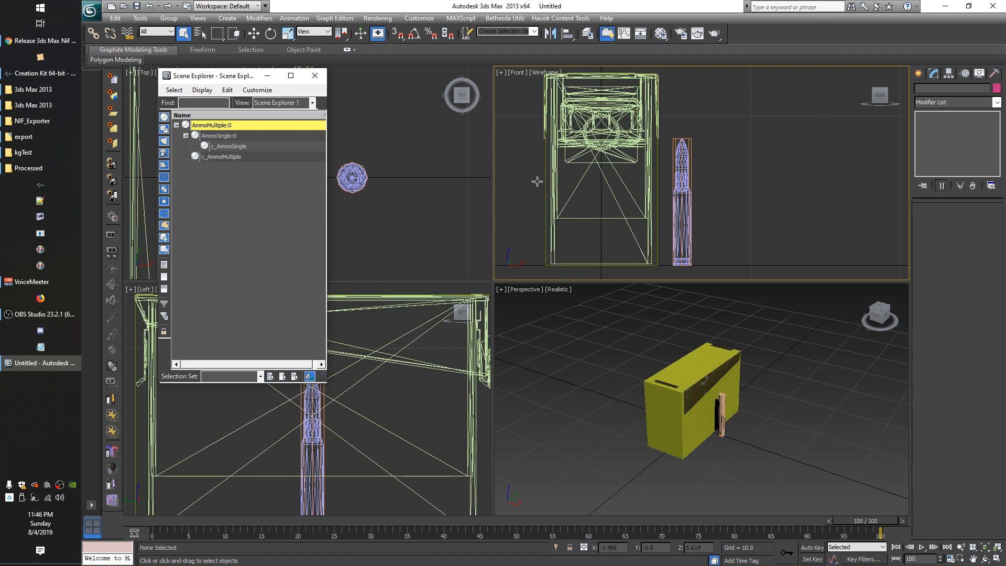
# Examine the ammo box mesh, its c_AmmoMultiple box and the c_AmmoSingle cylinder against their places in the hierarchy
pyautogui.click(768, 143)
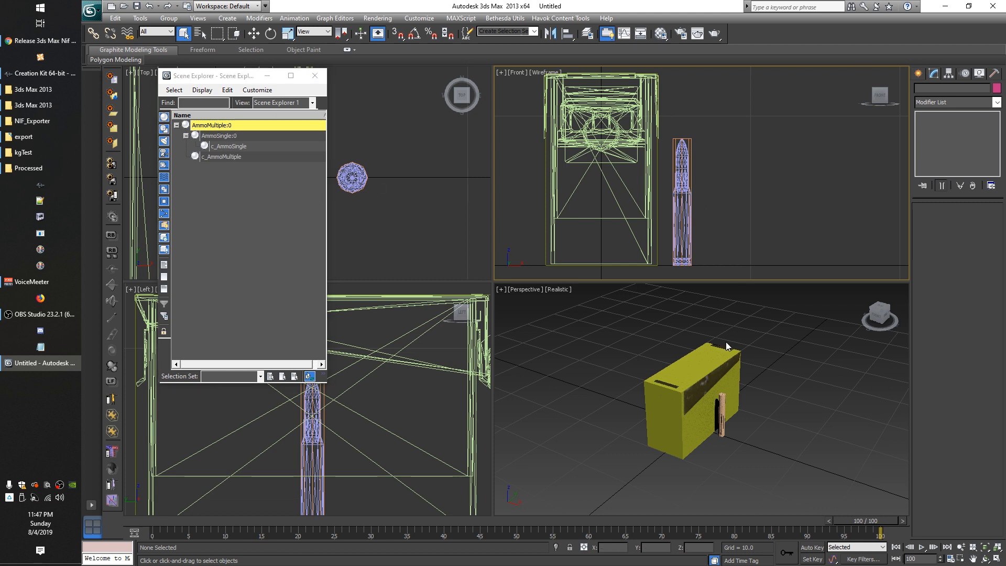
pyautogui.click(692, 414)
pyautogui.click(770, 372)
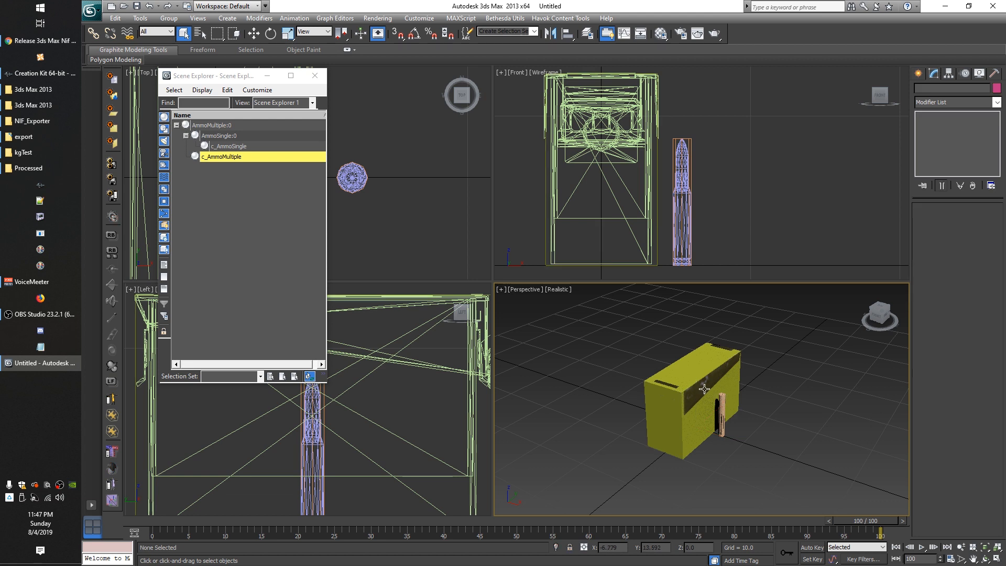
pyautogui.click(692, 391)
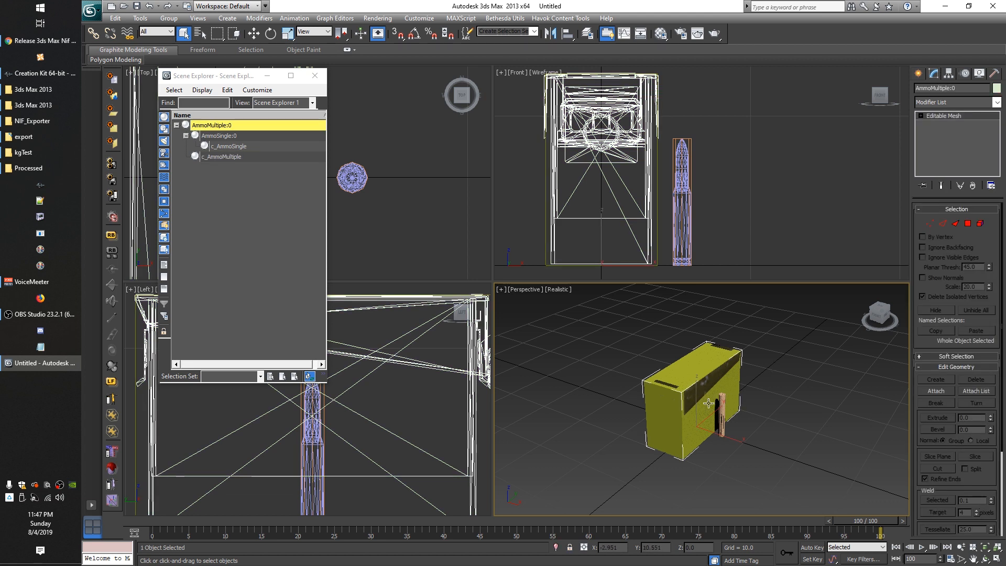
pyautogui.click(740, 329)
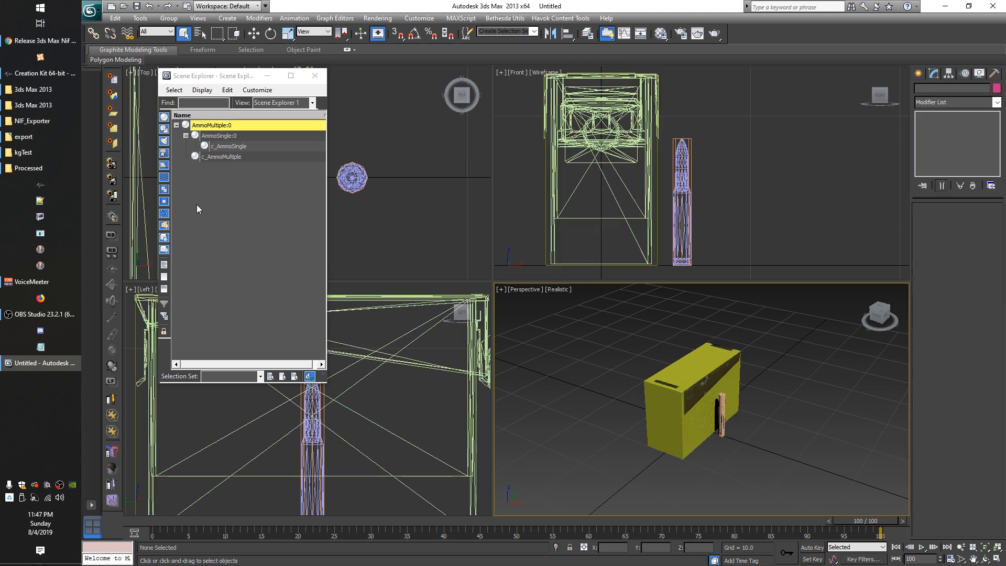
pyautogui.click(207, 125)
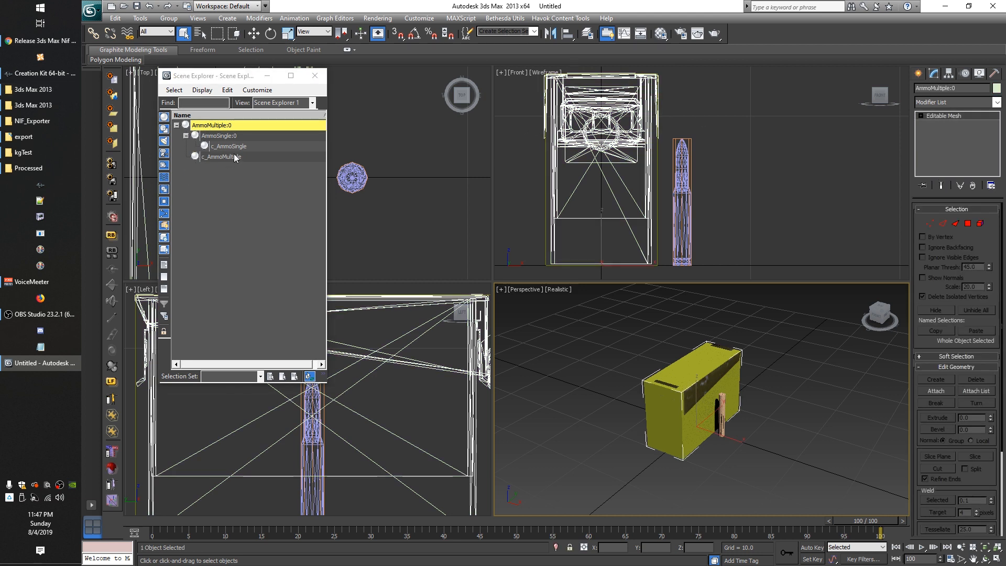
pyautogui.click(211, 146)
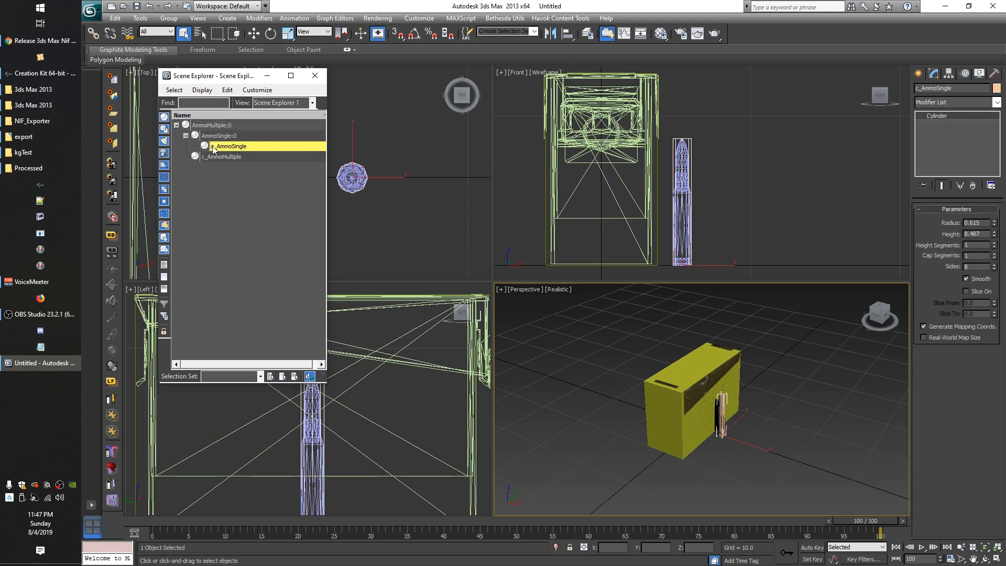
pyautogui.click(201, 157)
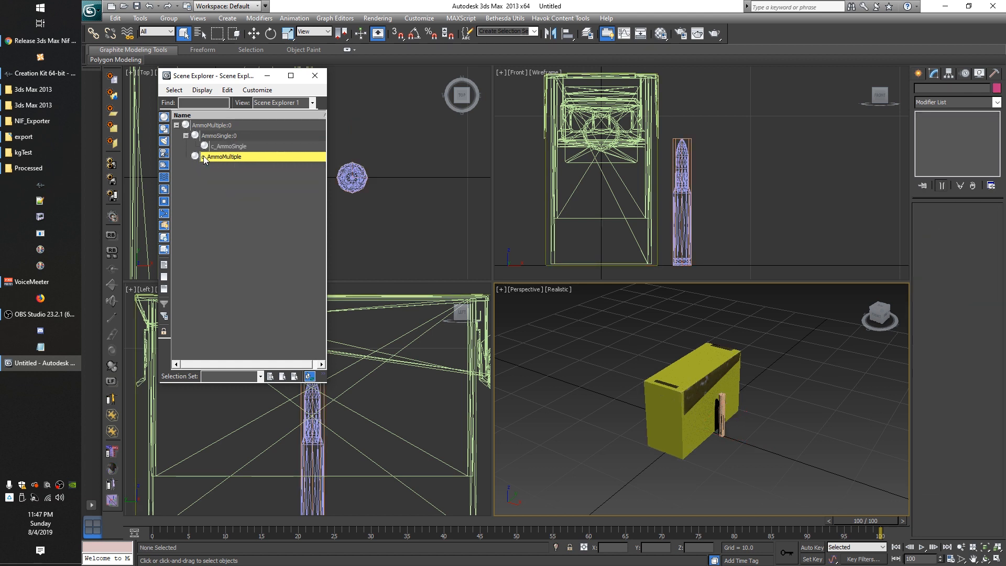
pyautogui.click(231, 158)
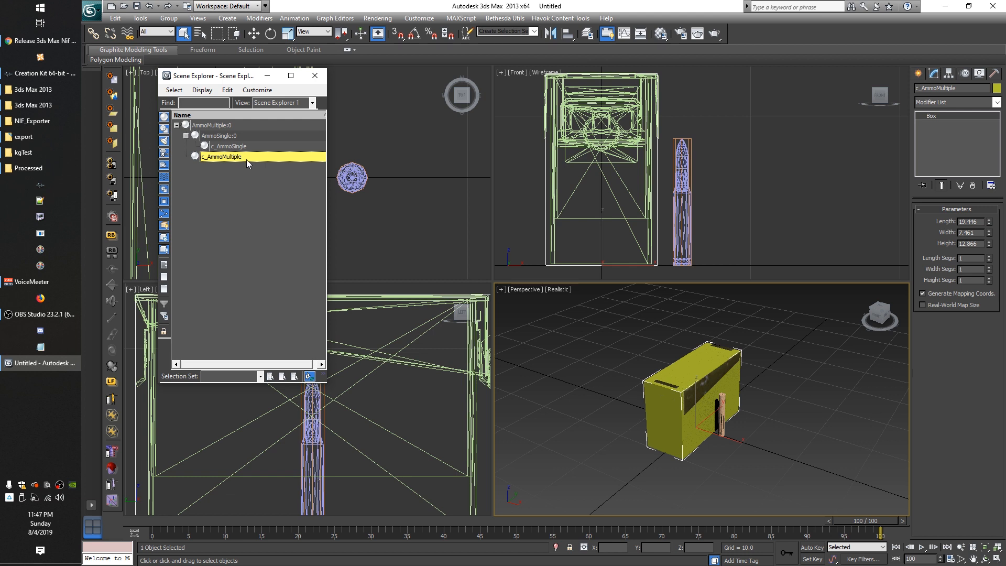
pyautogui.click(230, 127)
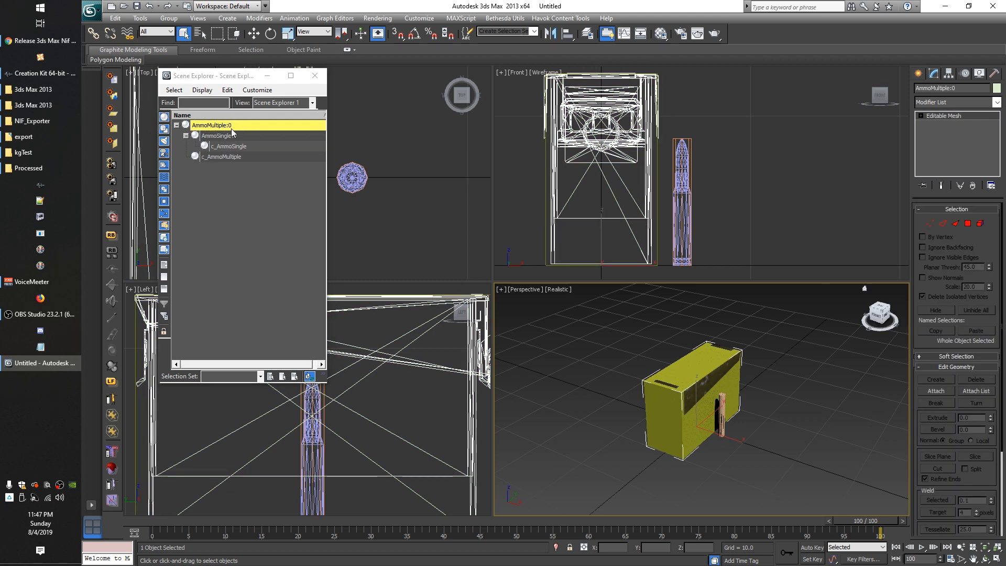
pyautogui.click(255, 178)
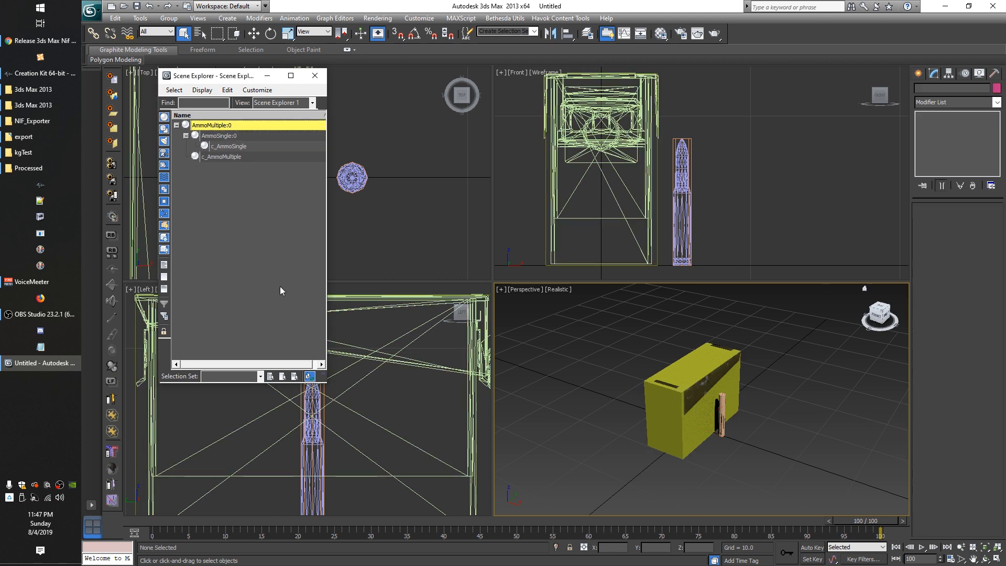
pyautogui.click(226, 157)
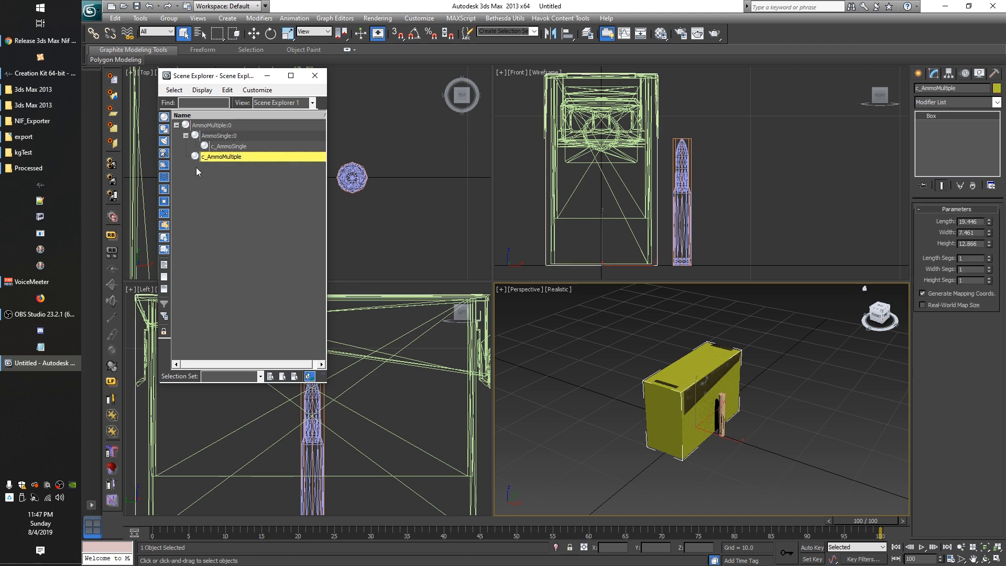
pyautogui.click(199, 126)
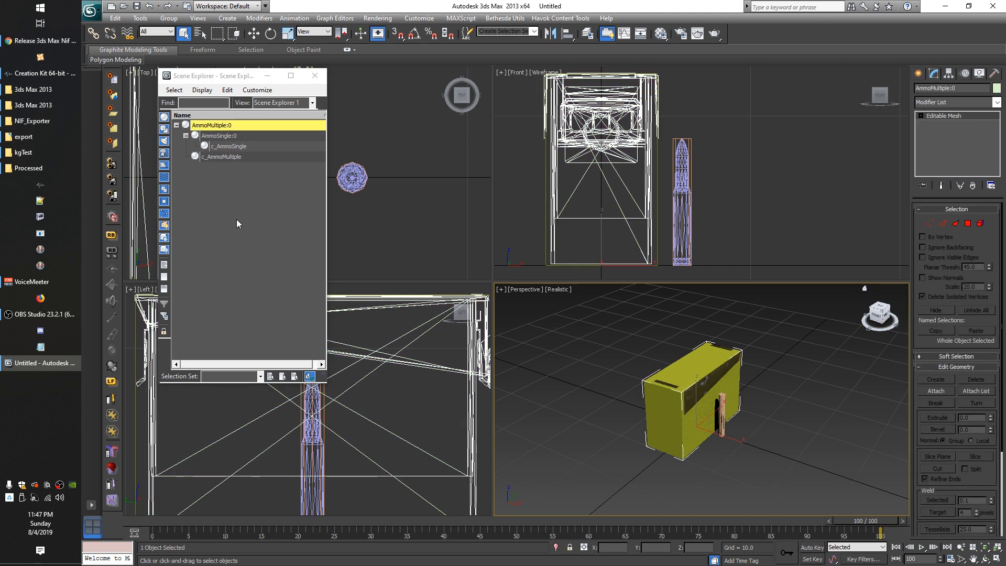
pyautogui.click(793, 325)
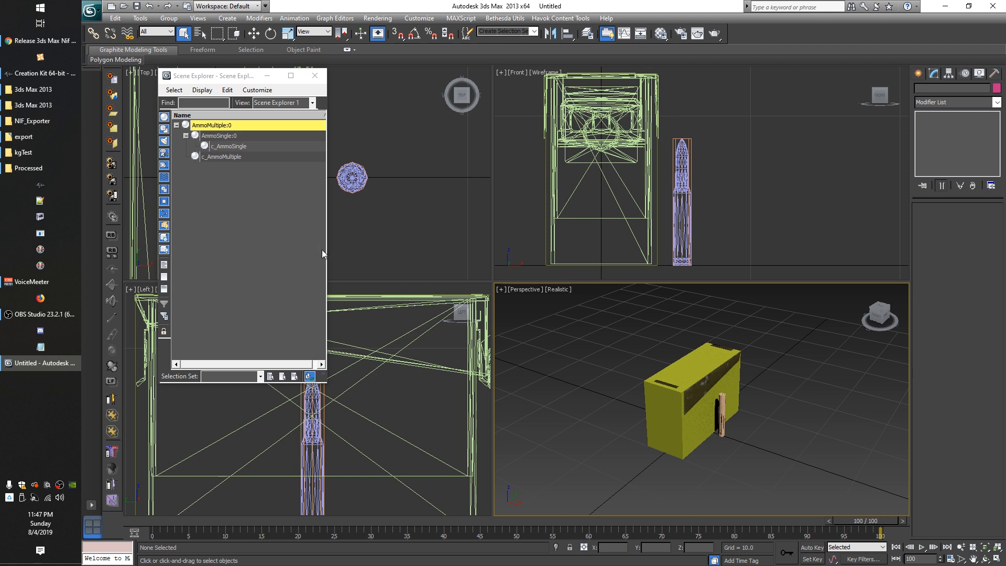
pyautogui.click(256, 228)
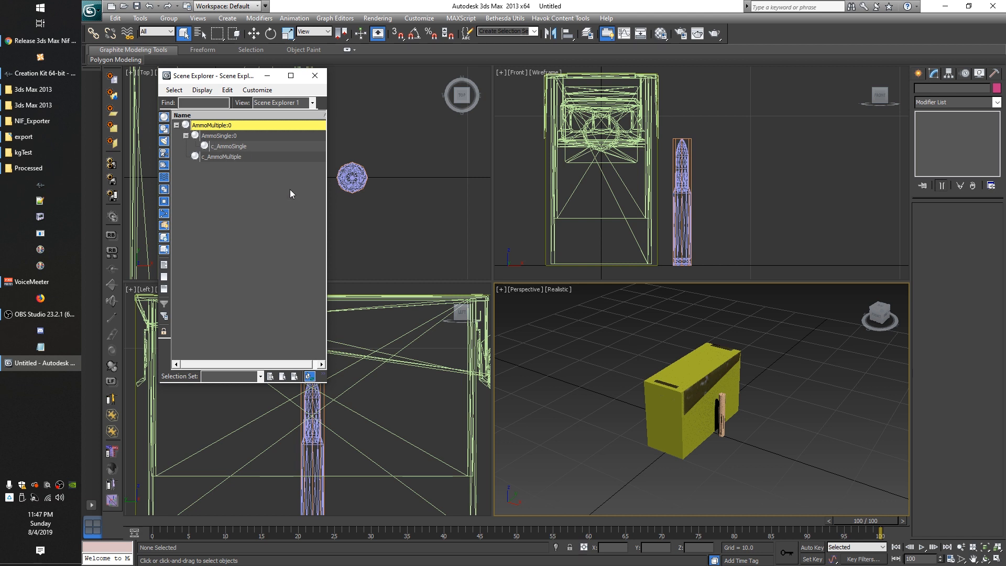
# Create a Havok rigid body with proxy from AmmoSingle:0 and its c_AmmoSingle collision shape
pyautogui.click(225, 137)
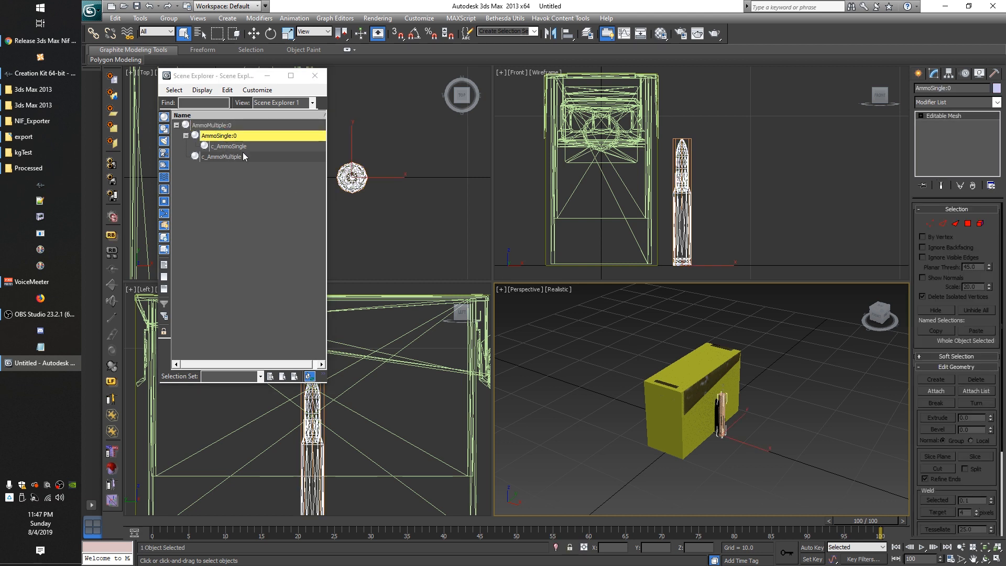
pyautogui.keyDown('ctrl'); pyautogui.click(233, 147); pyautogui.keyUp('ctrl')
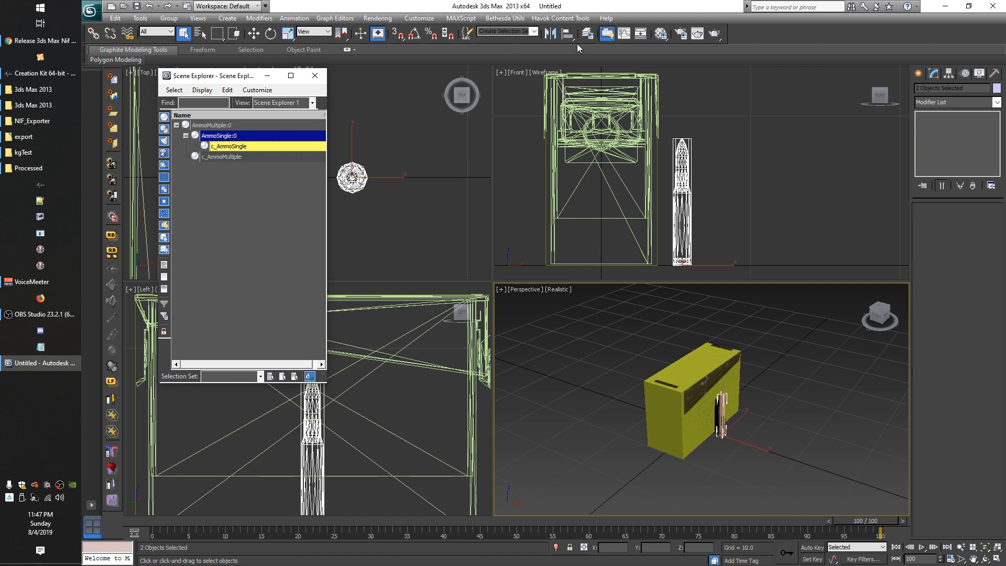
pyautogui.click(571, 16)
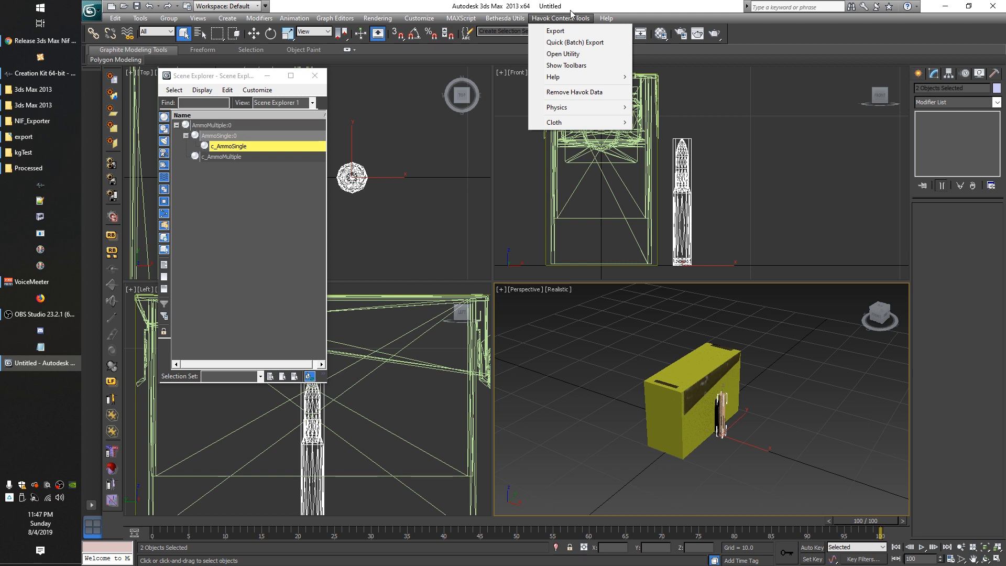
pyautogui.moveTo(560, 108)
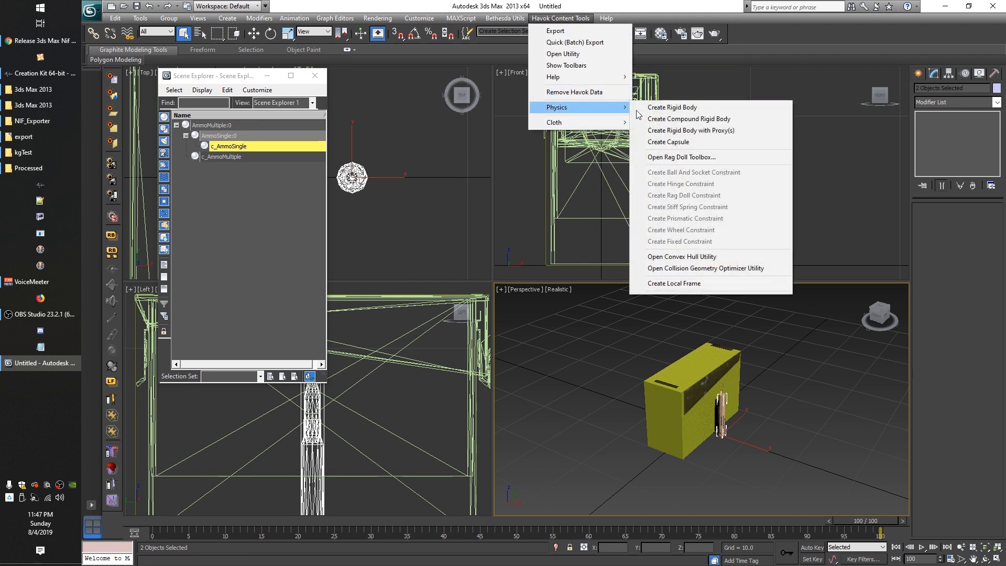
pyautogui.click(726, 131)
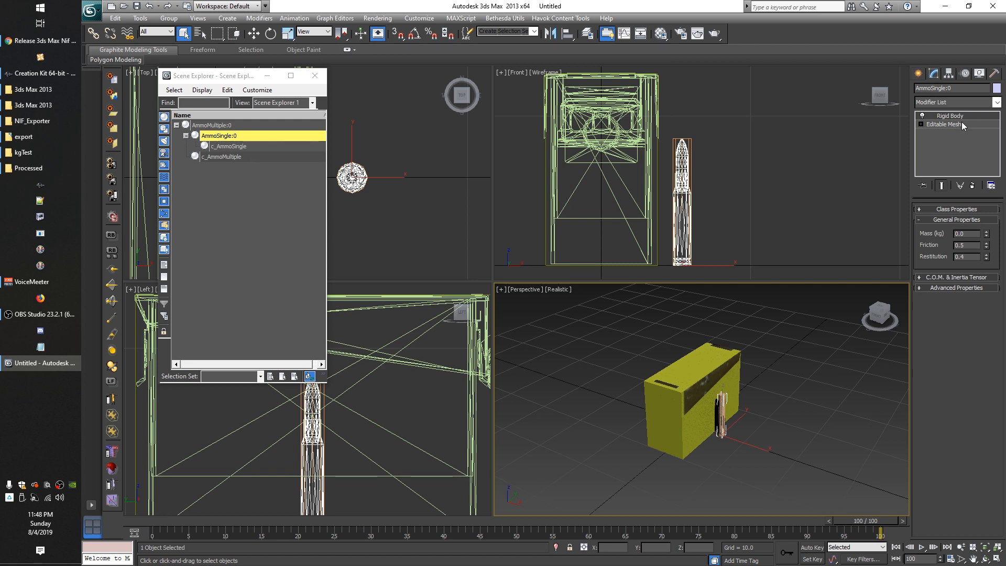
# Select only c_AmmoSingle and load the CollisionGroup utility for it
pyautogui.click(226, 146)
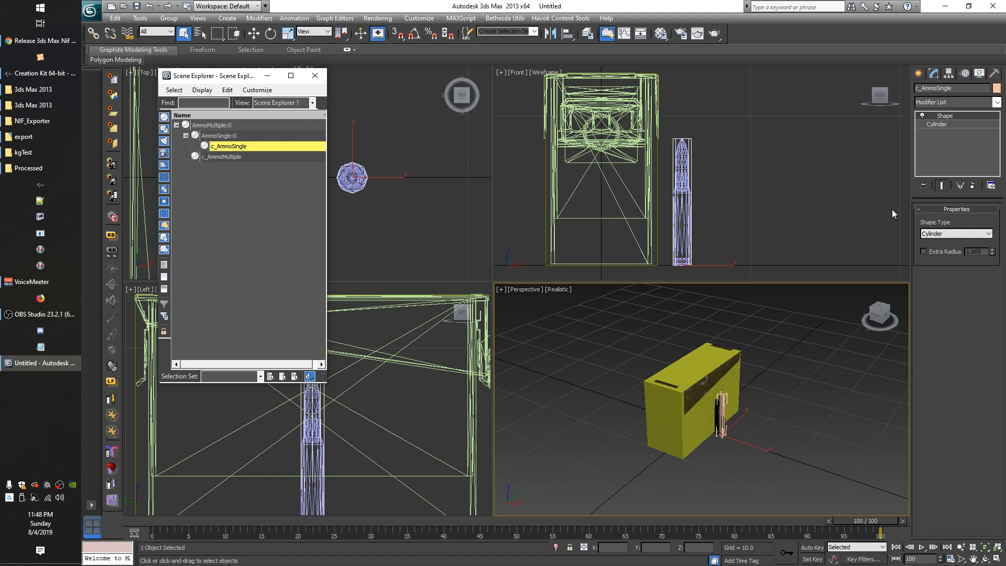
pyautogui.click(994, 73)
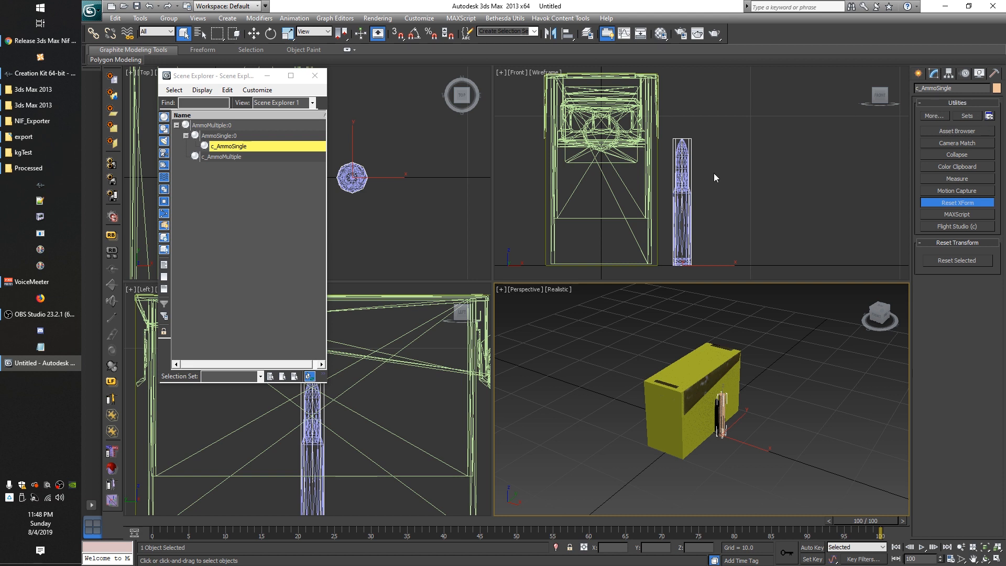
pyautogui.click(933, 116)
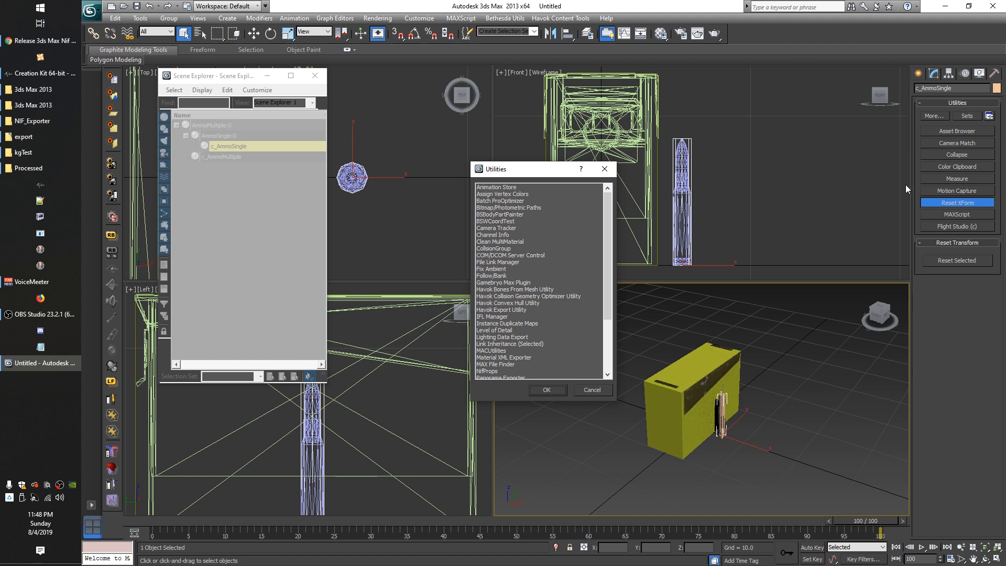
pyautogui.click(502, 248)
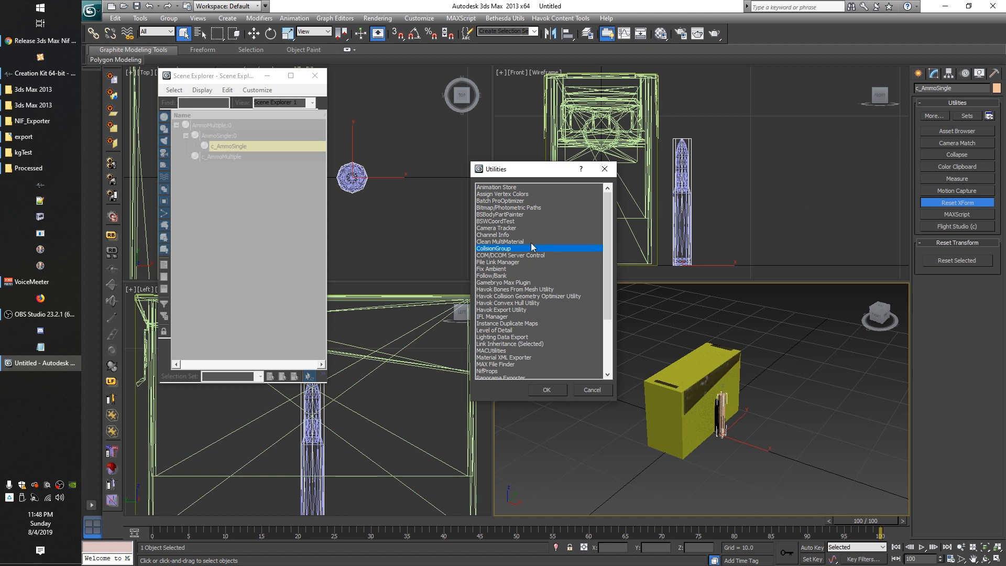
pyautogui.doubleClick(495, 249)
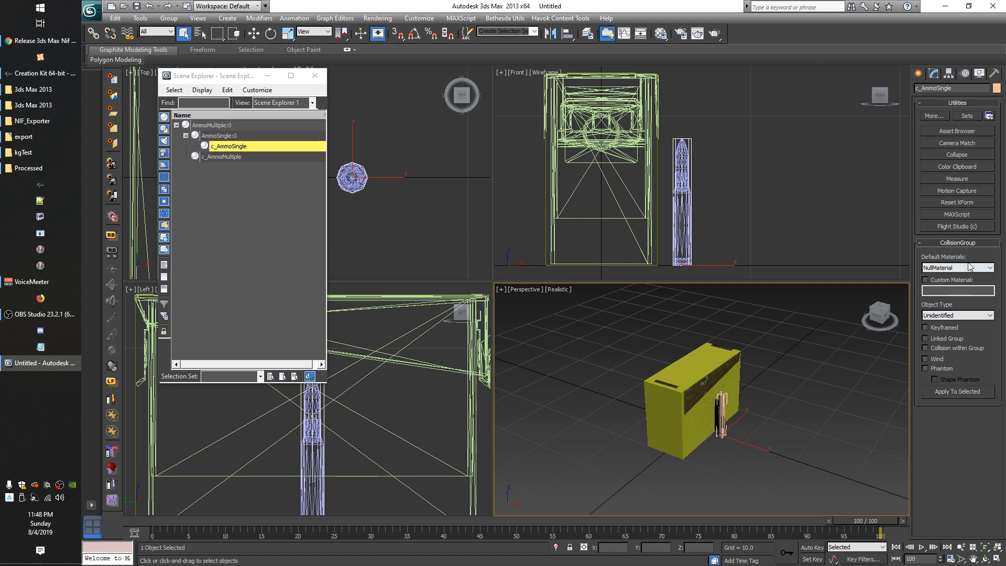
# Set the default collision material of c_AmmoSingle to MetalLight
pyautogui.click(950, 267)
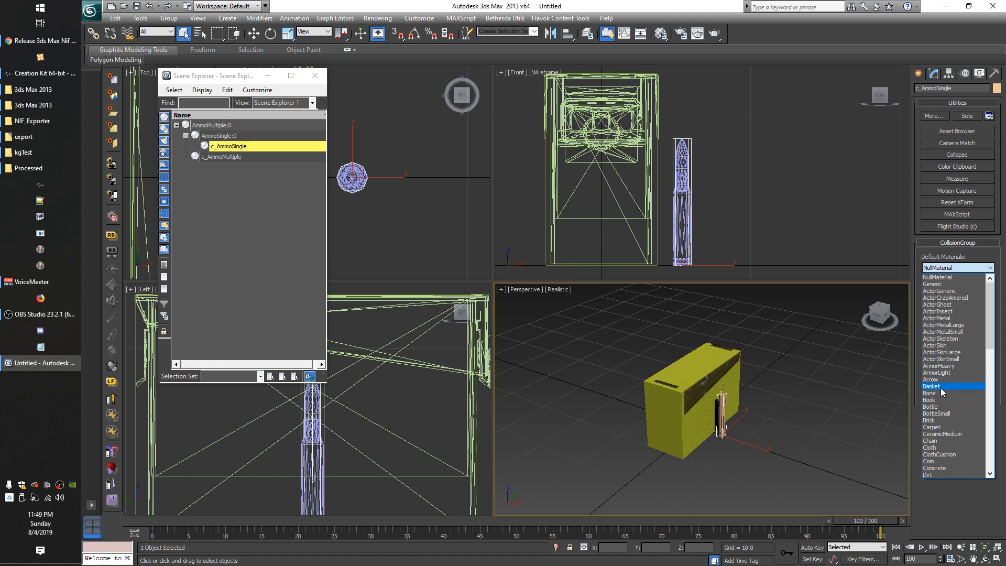
pyautogui.scroll(-6, 948, 366)
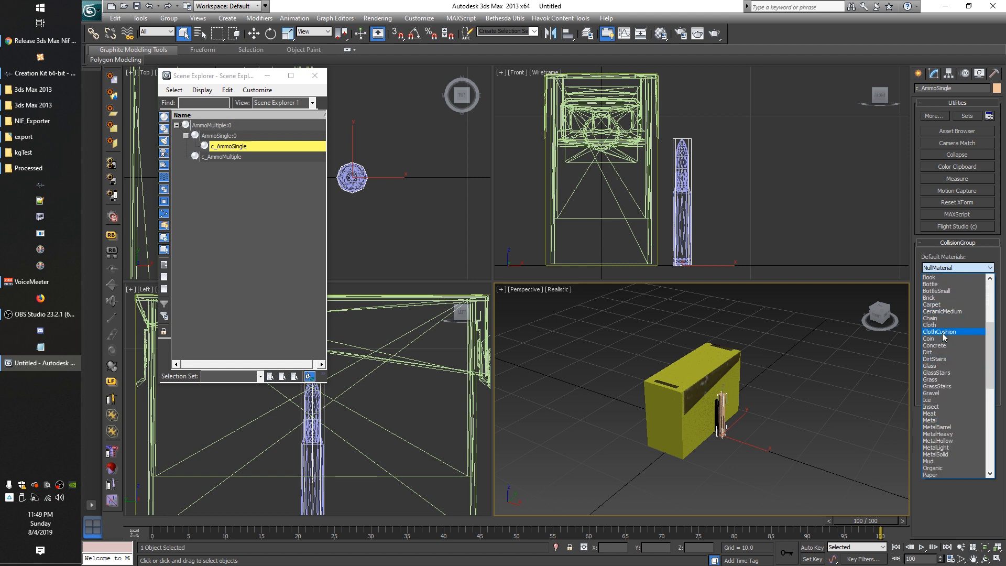
pyautogui.scroll(-4, 951, 366)
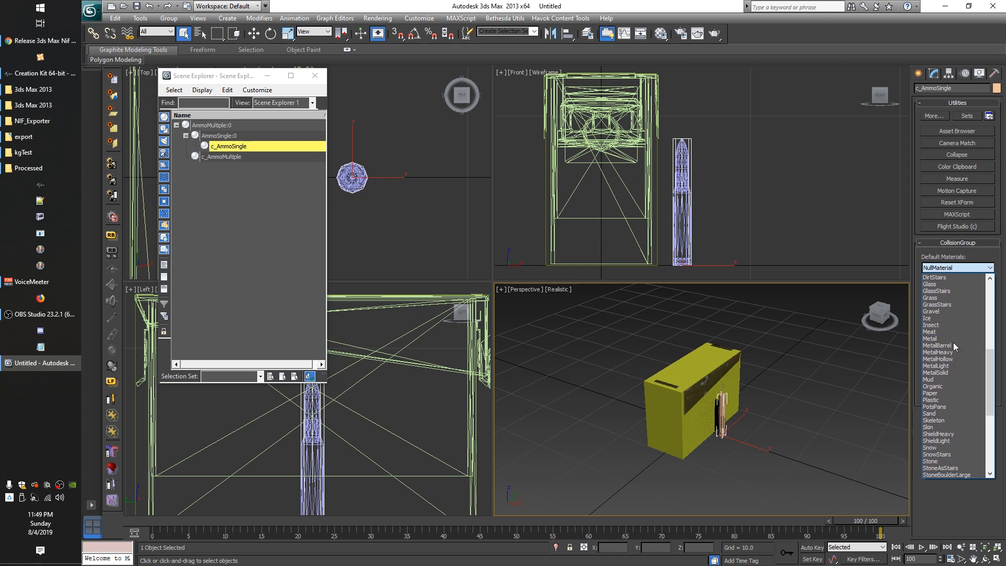
pyautogui.click(966, 366)
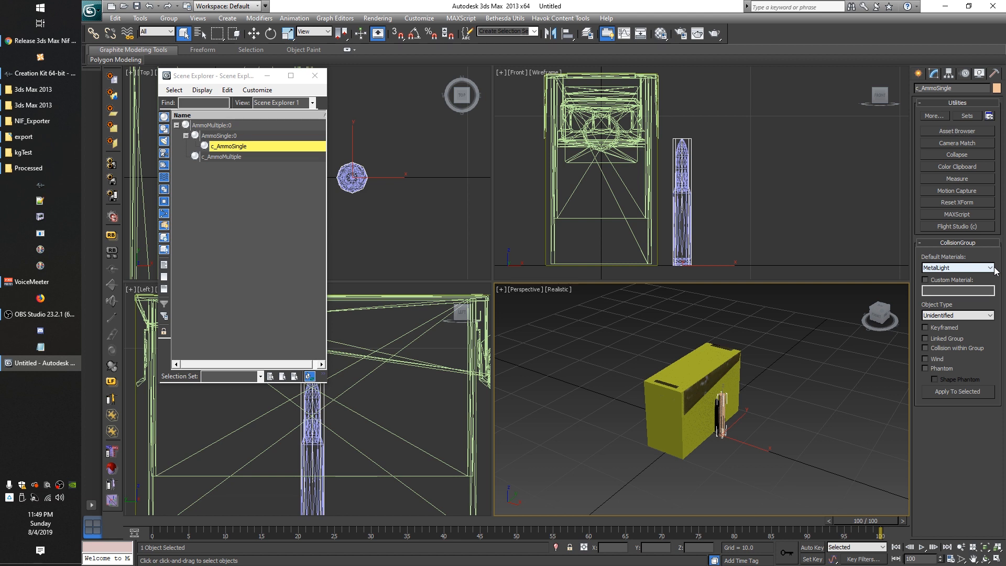
pyautogui.click(960, 267)
pyautogui.click(960, 268)
pyautogui.click(959, 268)
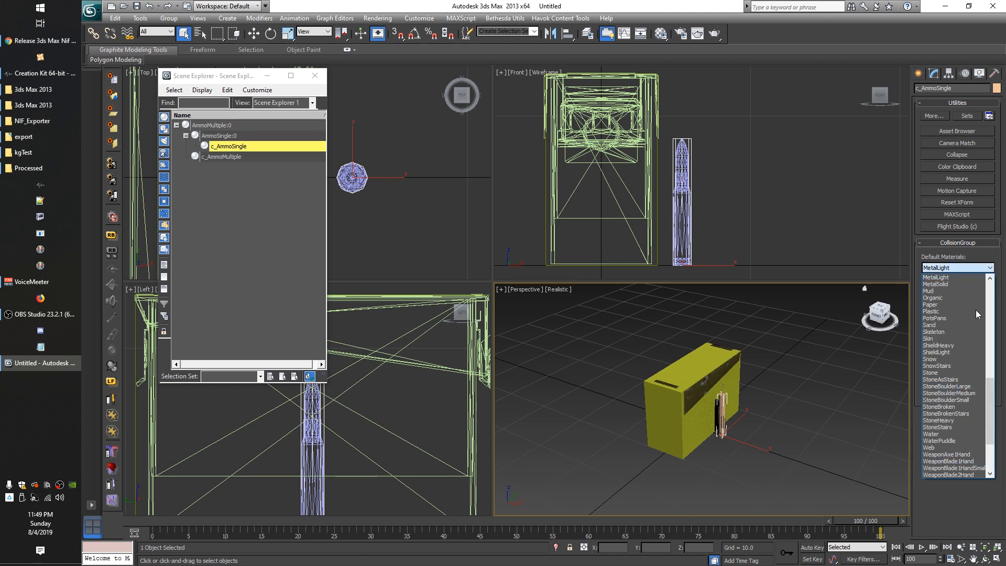
pyautogui.click(978, 267)
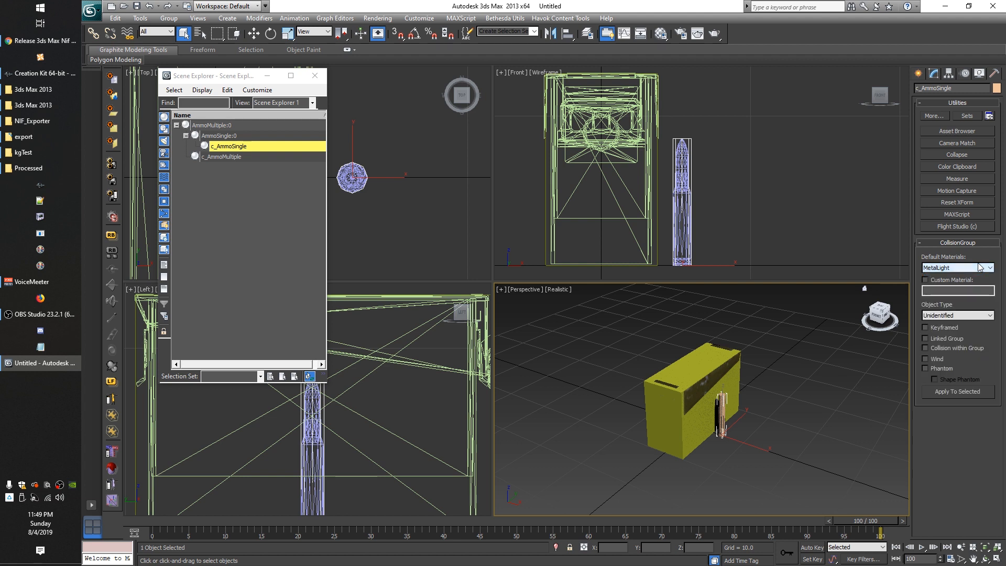
# Set the collision object type of c_AmmoSingle to Static and review the other available object types
pyautogui.click(961, 317)
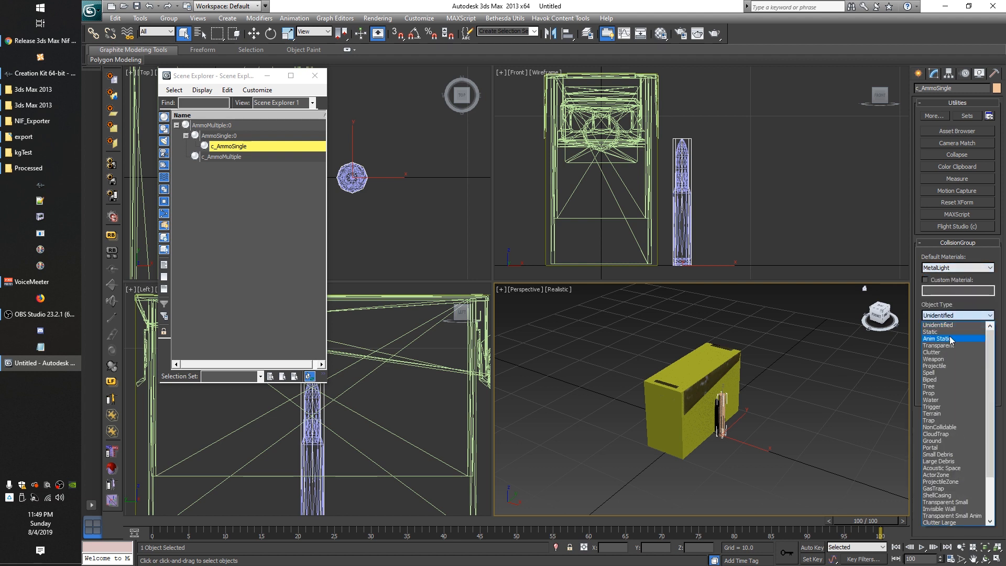
pyautogui.click(930, 331)
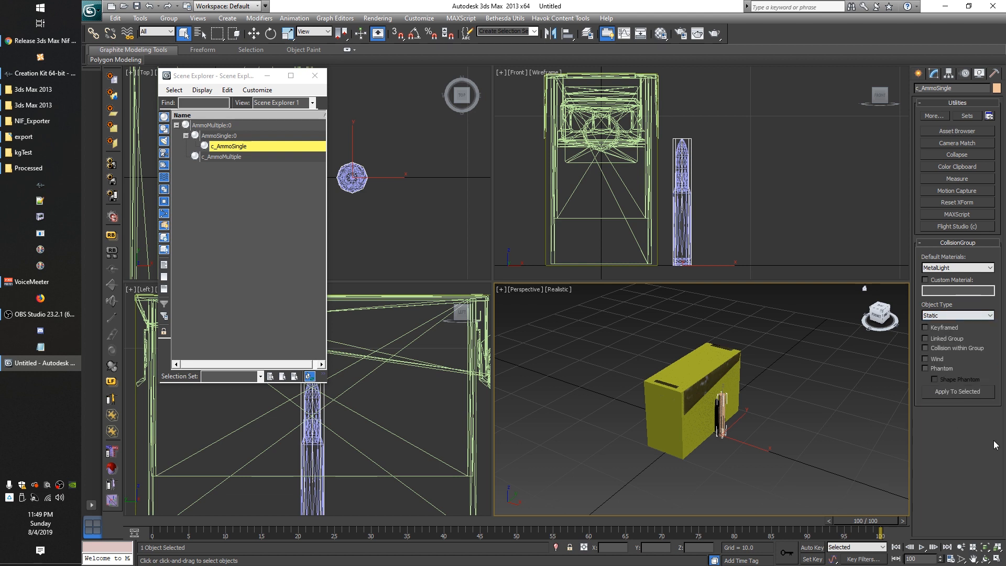
pyautogui.click(944, 316)
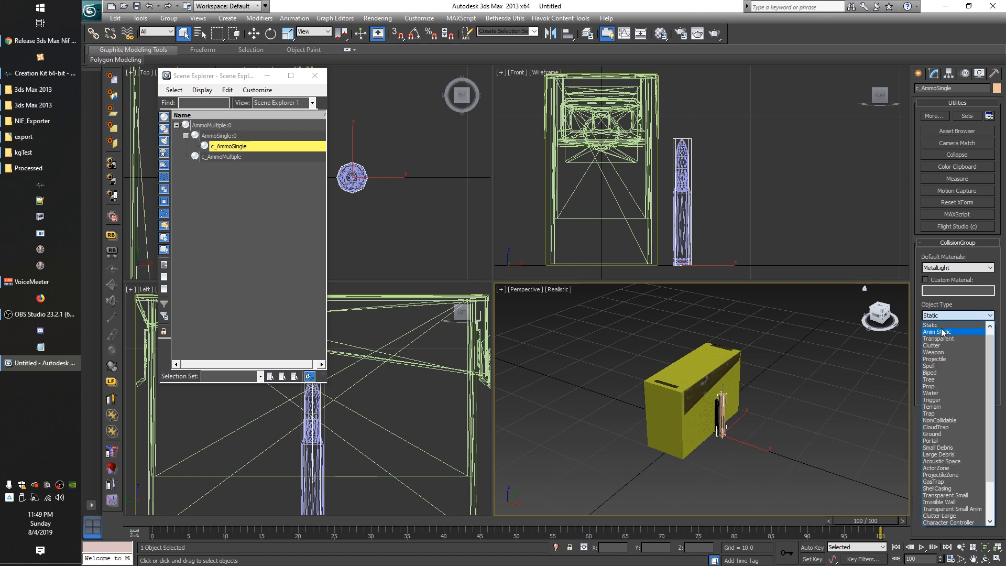
pyautogui.click(946, 308)
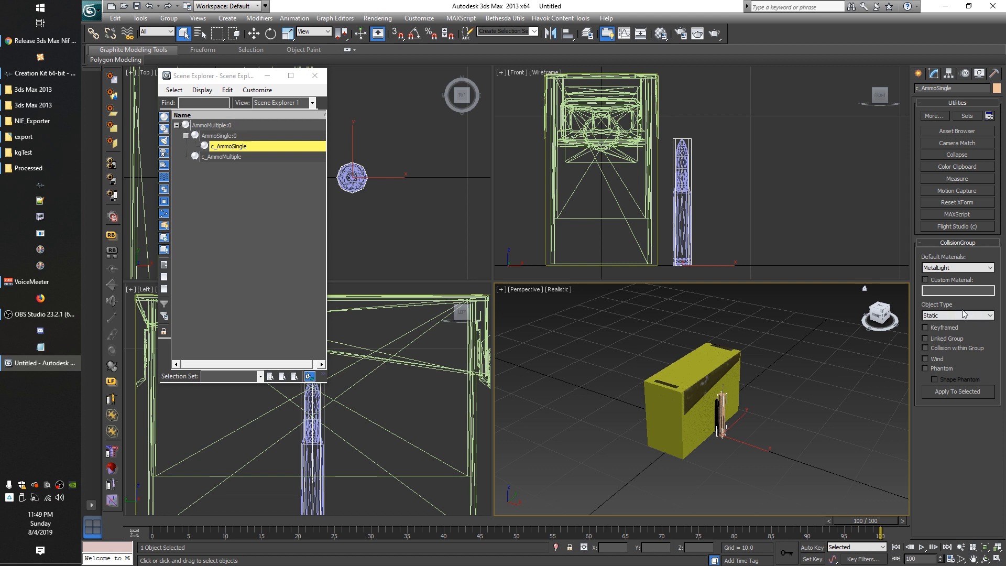
pyautogui.click(962, 314)
pyautogui.click(962, 315)
pyautogui.click(961, 314)
pyautogui.click(961, 314)
pyautogui.click(960, 314)
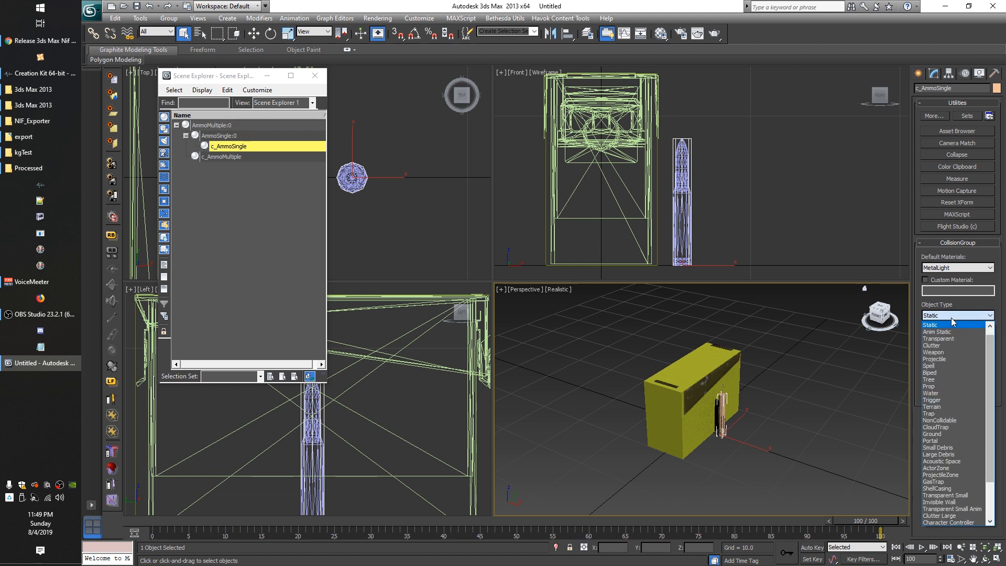
pyautogui.click(950, 315)
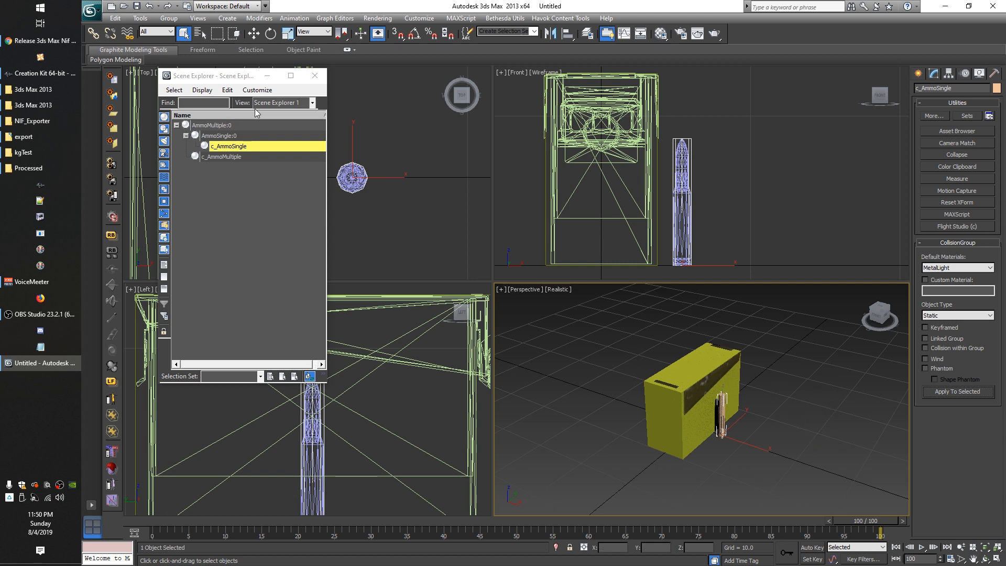
# Create a Havok rigid body with proxy from AmmoMultiple:0 and its c_AmmoMultiple collision box
pyautogui.click(237, 222)
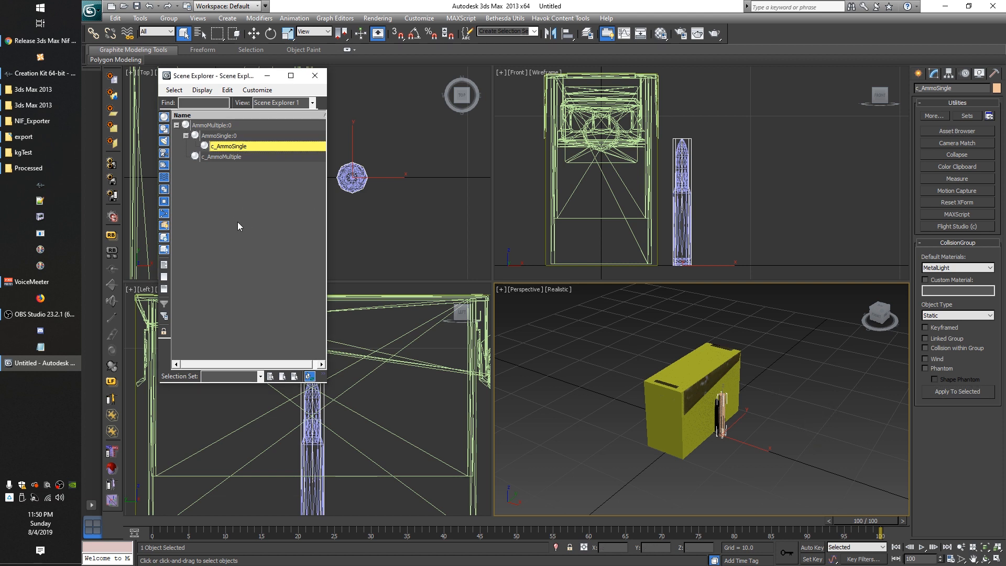
pyautogui.click(212, 157)
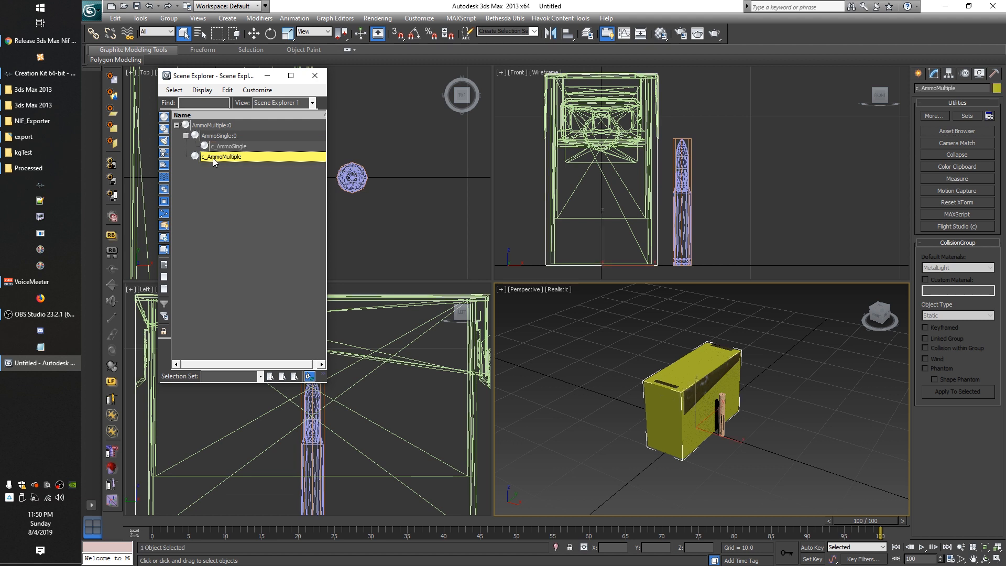
pyautogui.keyDown('ctrl'); pyautogui.click(211, 125); pyautogui.keyUp('ctrl')
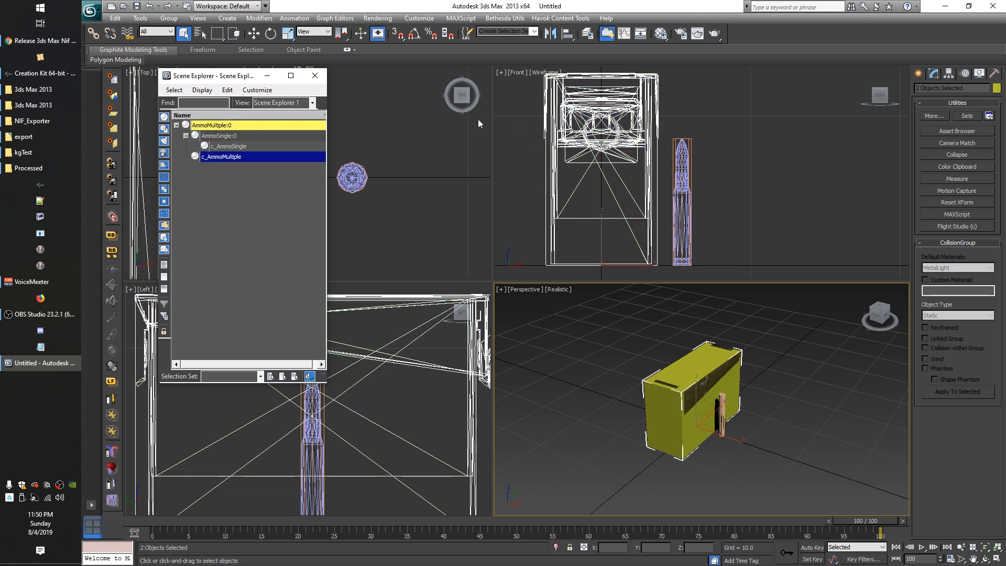
pyautogui.click(554, 14)
pyautogui.click(555, 16)
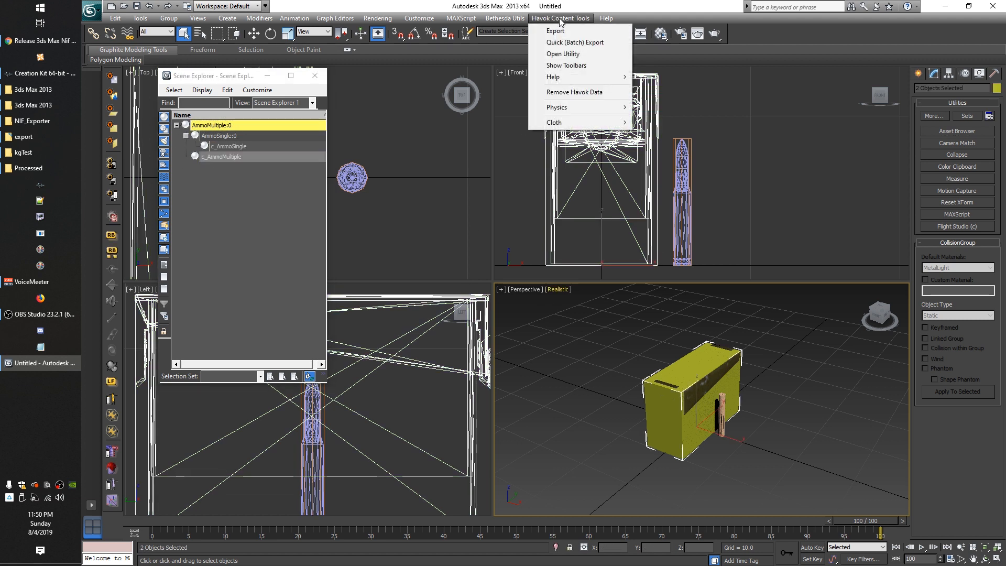
pyautogui.moveTo(597, 108)
pyautogui.click(733, 130)
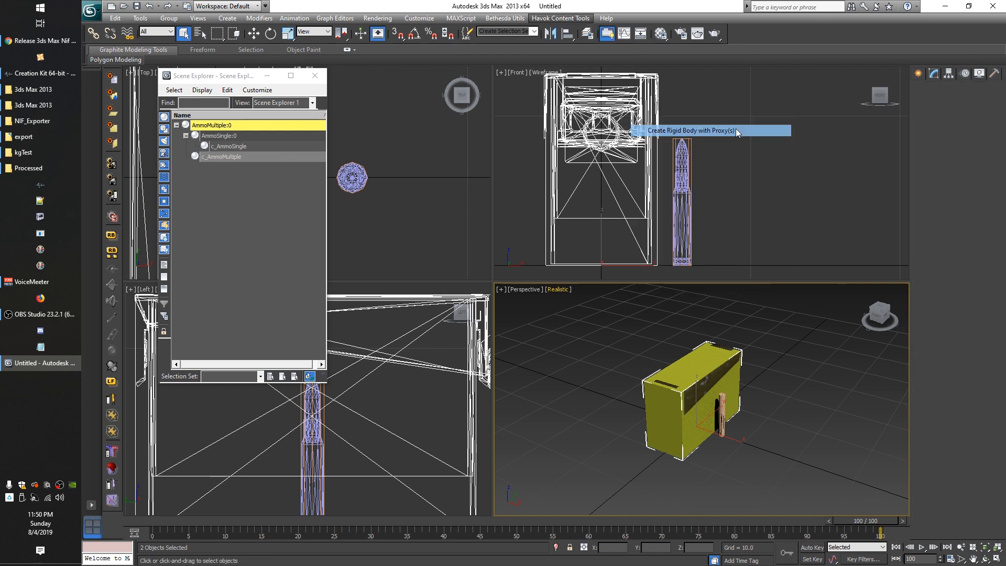
# Select only c_AmmoMultiple and set its default collision material to MetalHollow in the CollisionGroup utility
pyautogui.click(223, 158)
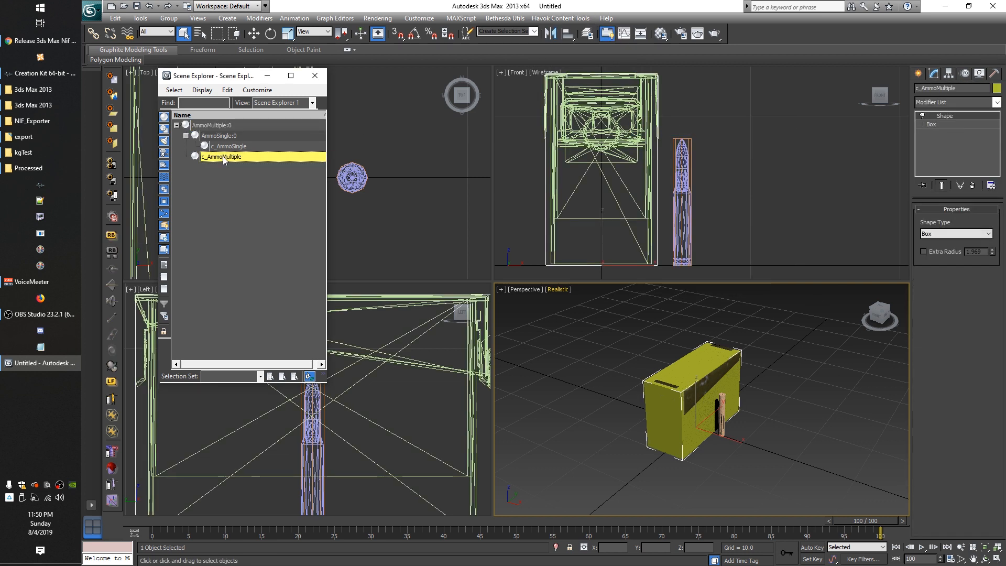
pyautogui.click(993, 73)
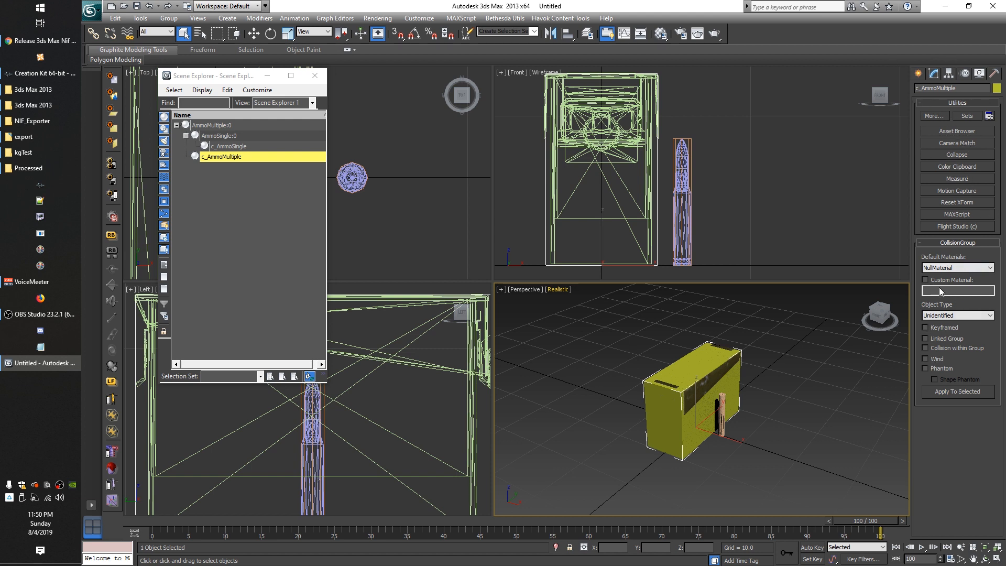
pyautogui.click(952, 268)
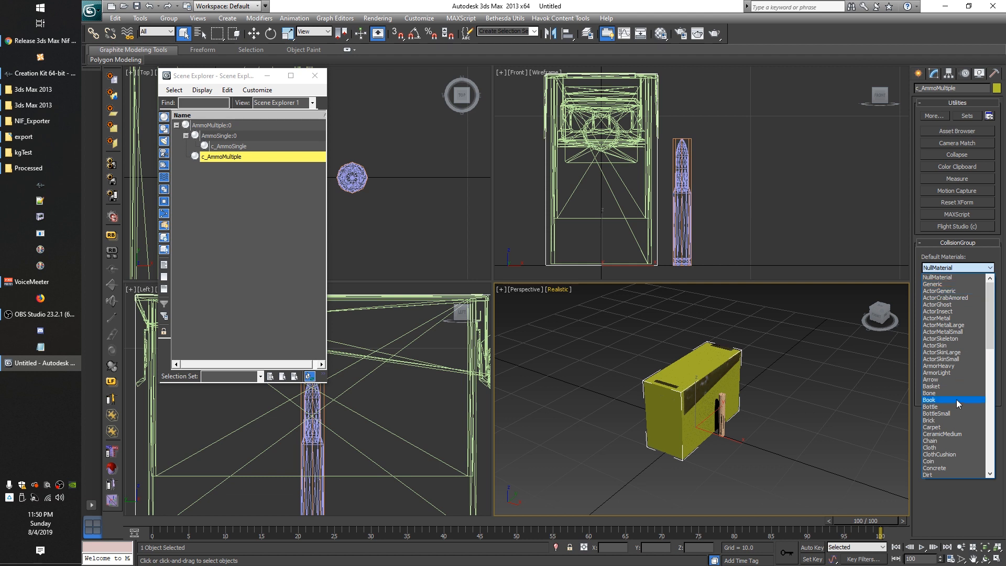
pyautogui.scroll(-7, 956, 403)
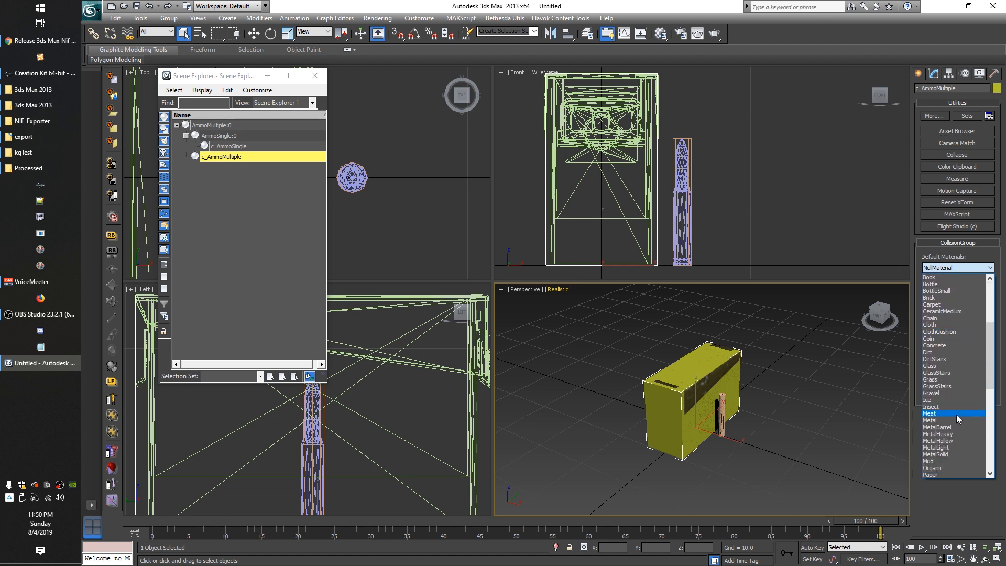
pyautogui.scroll(-2, 956, 414)
pyautogui.click(955, 414)
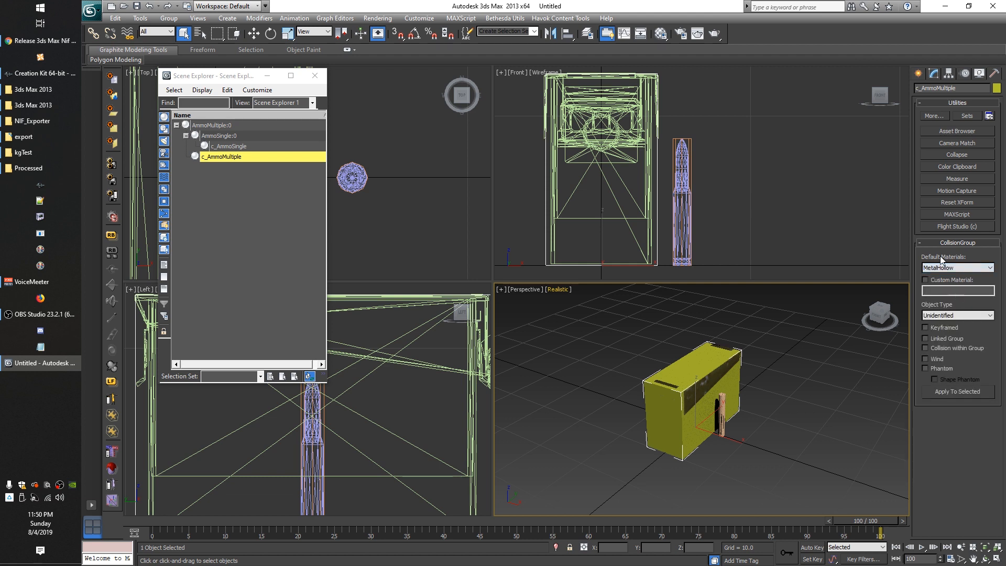
# Set the collision object type of c_AmmoMultiple to Static and clear the selection
pyautogui.click(956, 315)
pyautogui.click(942, 331)
pyautogui.click(205, 194)
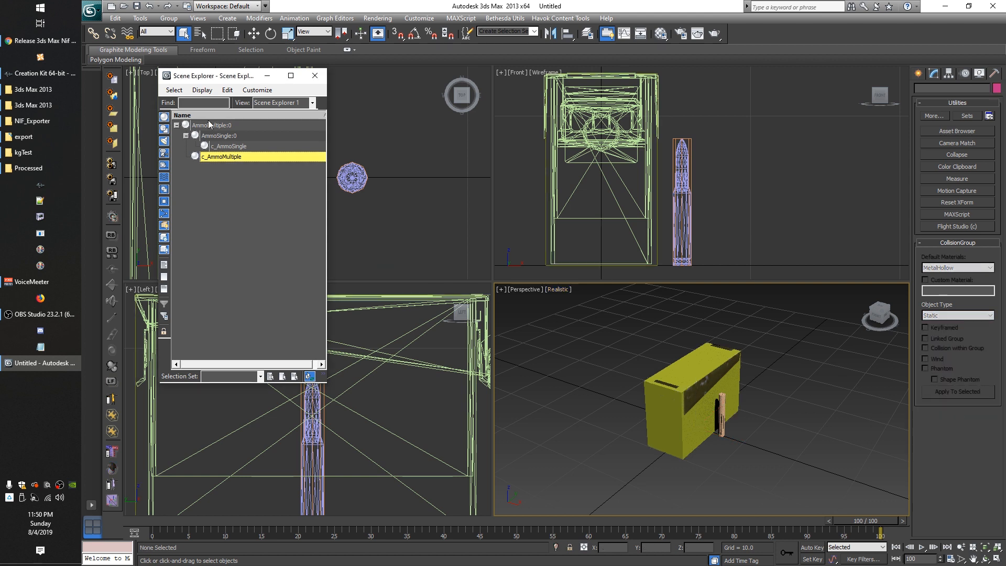
pyautogui.click(659, 312)
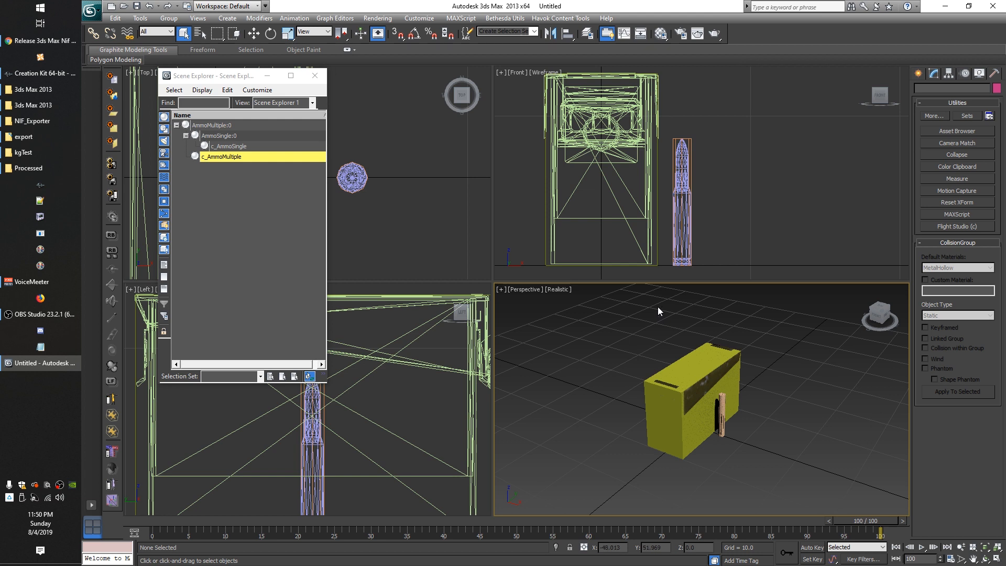
# Save the scene in the f04models folder, overwriting 5mmAmmoBox_HandleRemoved.max
pyautogui.click(135, 7)
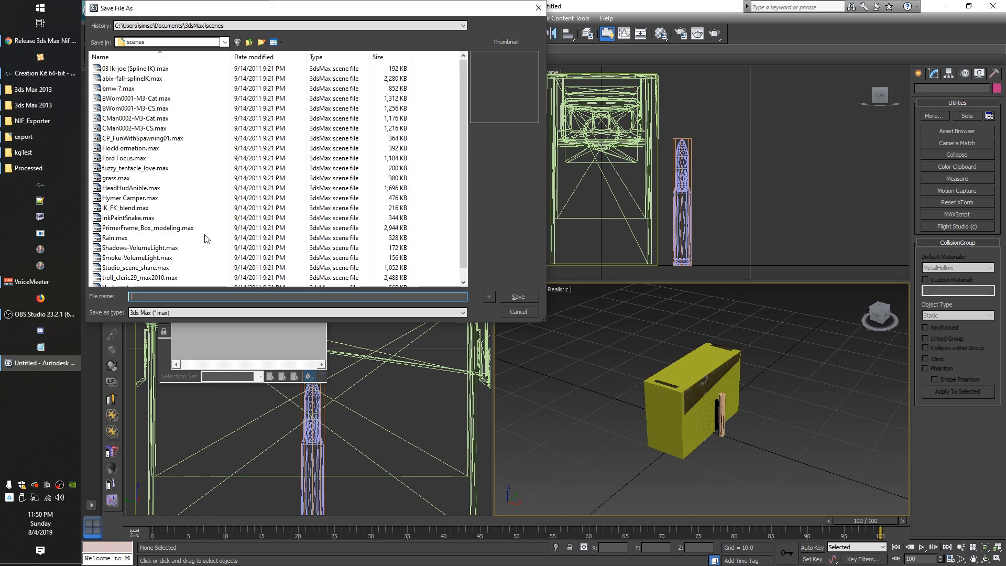
pyautogui.click(249, 42)
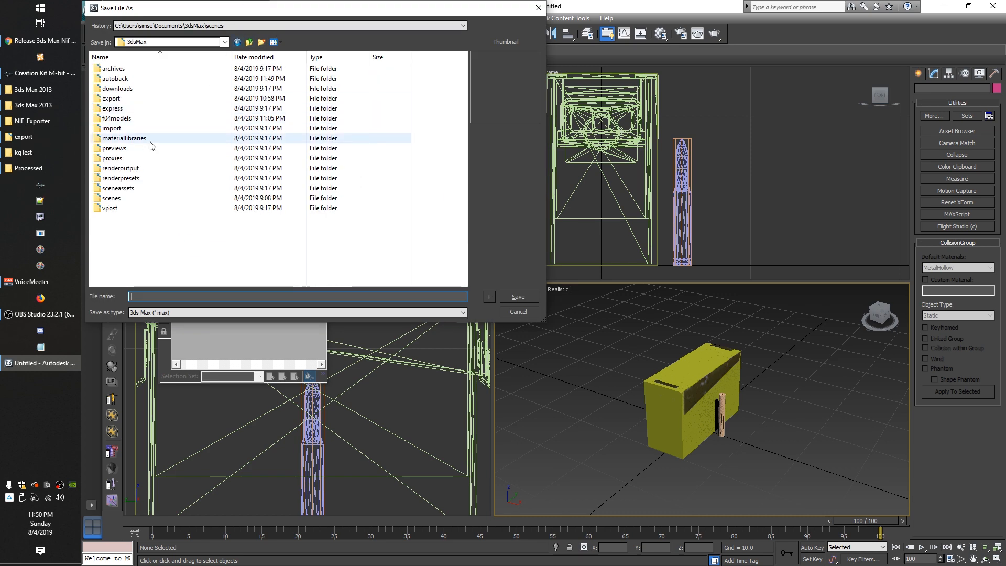
pyautogui.doubleClick(125, 124)
pyautogui.moveTo(313, 9); pyautogui.dragTo(398, 96)
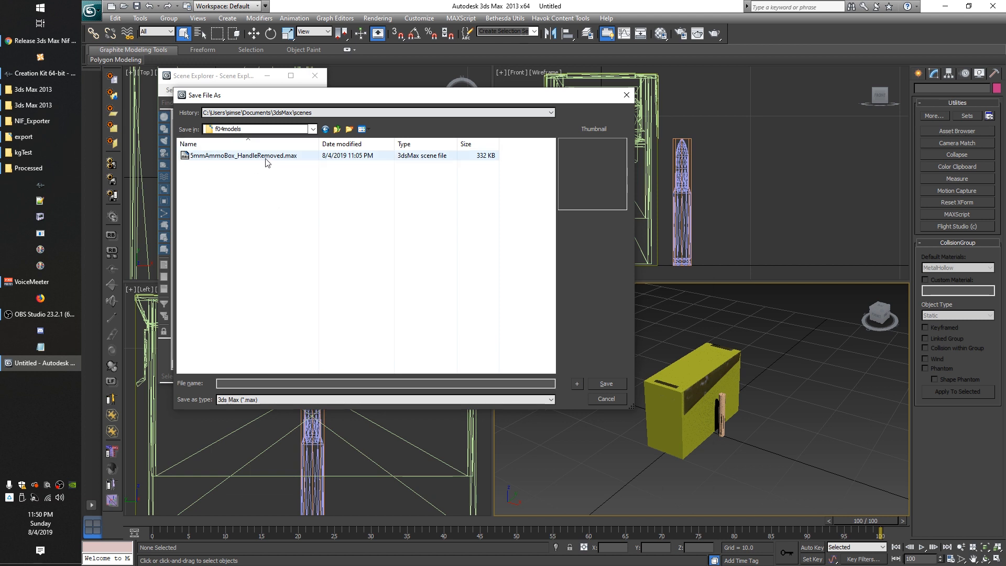
pyautogui.click(245, 155)
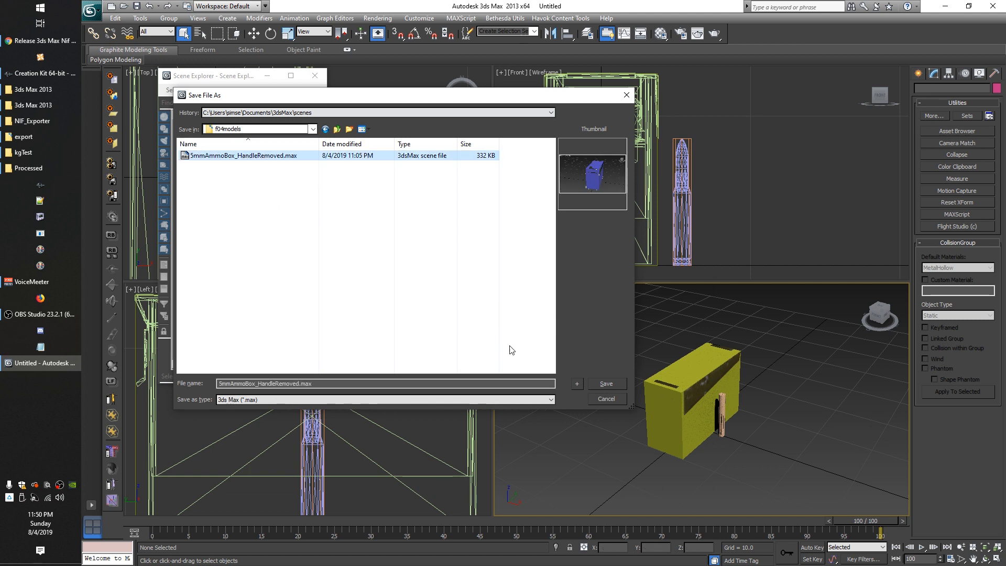
pyautogui.click(606, 383)
pyautogui.click(597, 335)
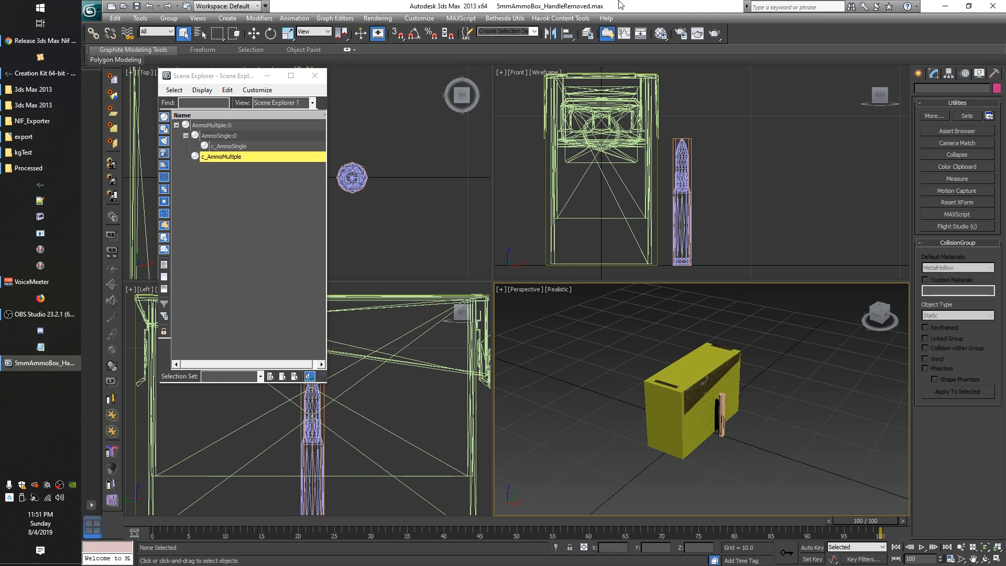
# Review the 5mmAmmo.bgsm material in the Material Editor with the AmmoSingle:0 bullet mesh selected, and close the editor
pyautogui.click(660, 33)
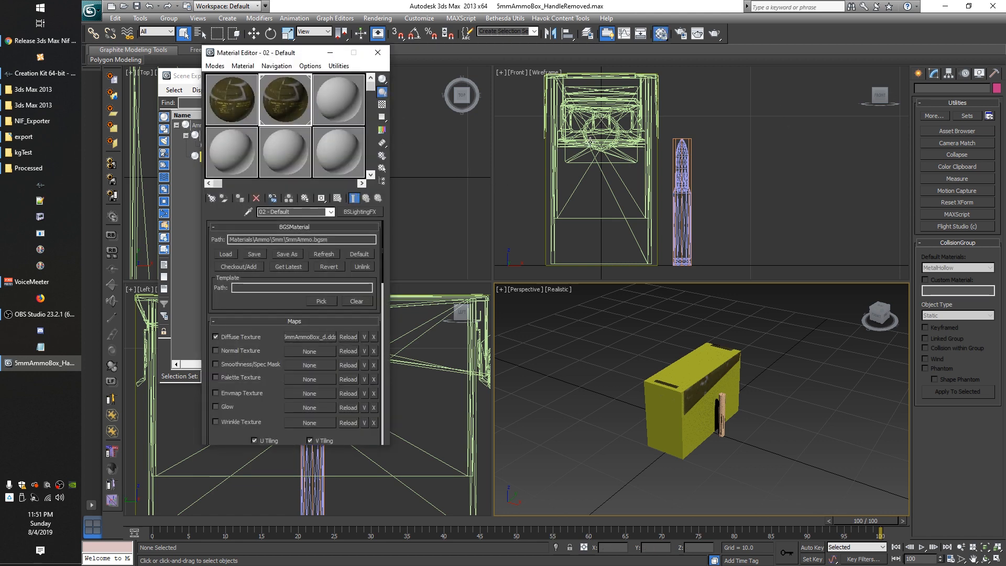
pyautogui.click(680, 151)
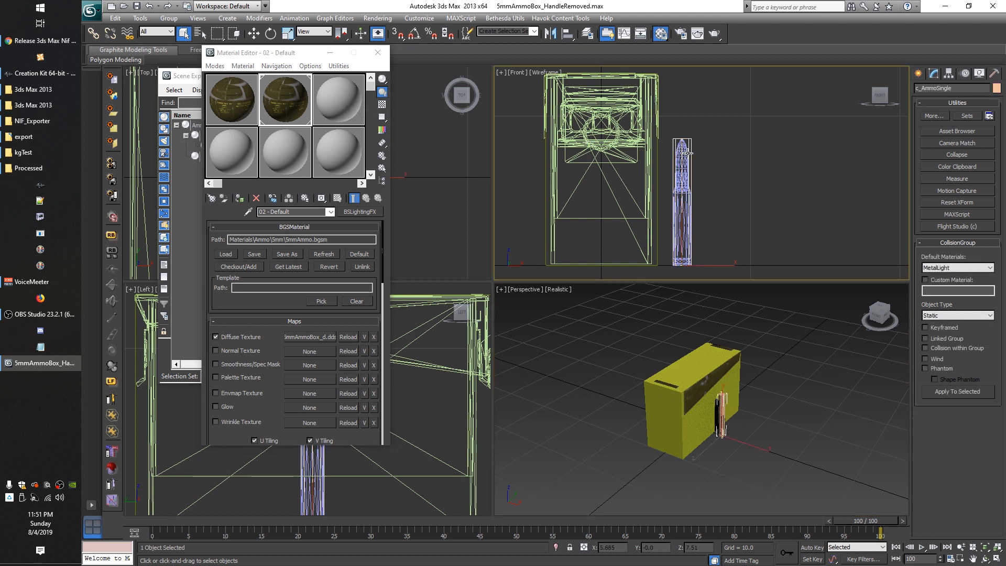
pyautogui.click(690, 156)
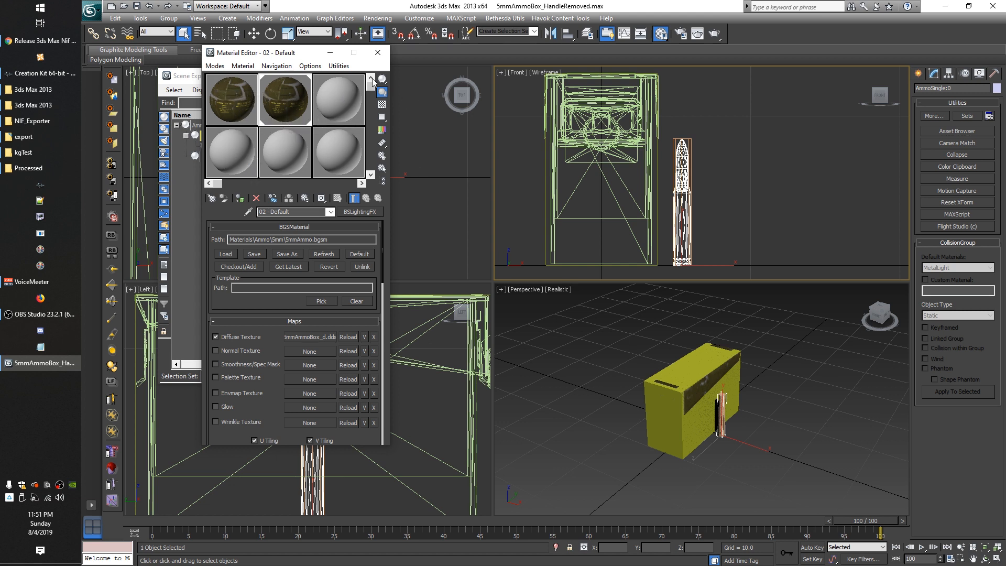
pyautogui.moveTo(373, 86); pyautogui.dragTo(353, 78)
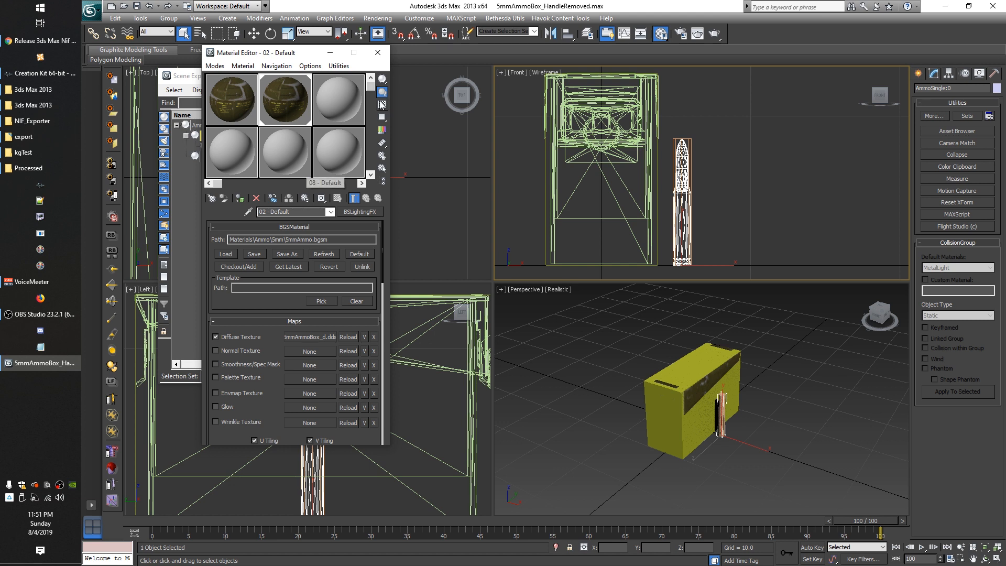
pyautogui.moveTo(369, 85)
pyautogui.mouseDown()
pyautogui.moveTo(370, 166)
pyautogui.moveTo(359, 79)
pyautogui.mouseUp()
pyautogui.moveTo(370, 85)
pyautogui.mouseDown()
pyautogui.moveTo(370, 168)
pyautogui.moveTo(370, 85)
pyautogui.mouseUp()
pyautogui.click(377, 52)
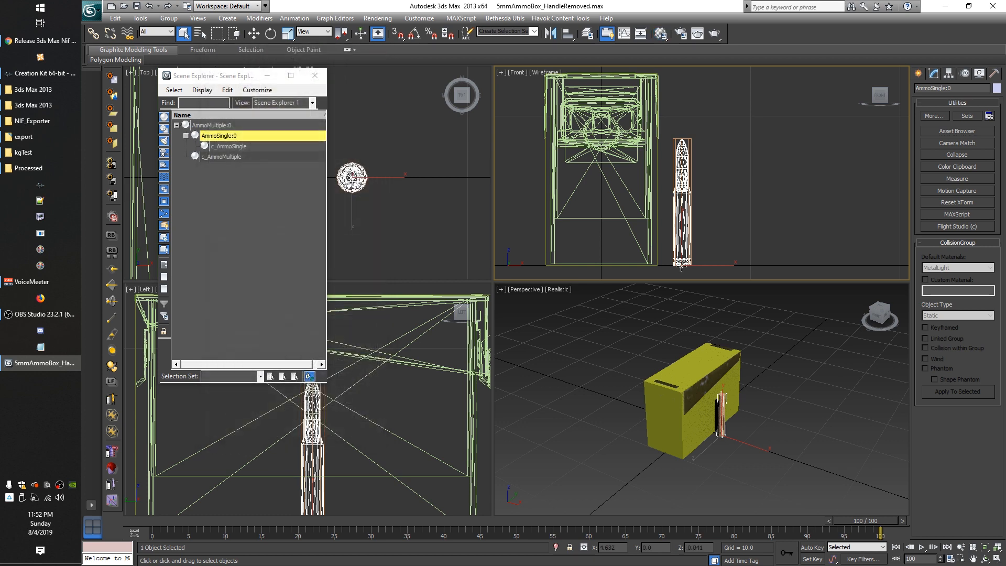
pyautogui.click(739, 187)
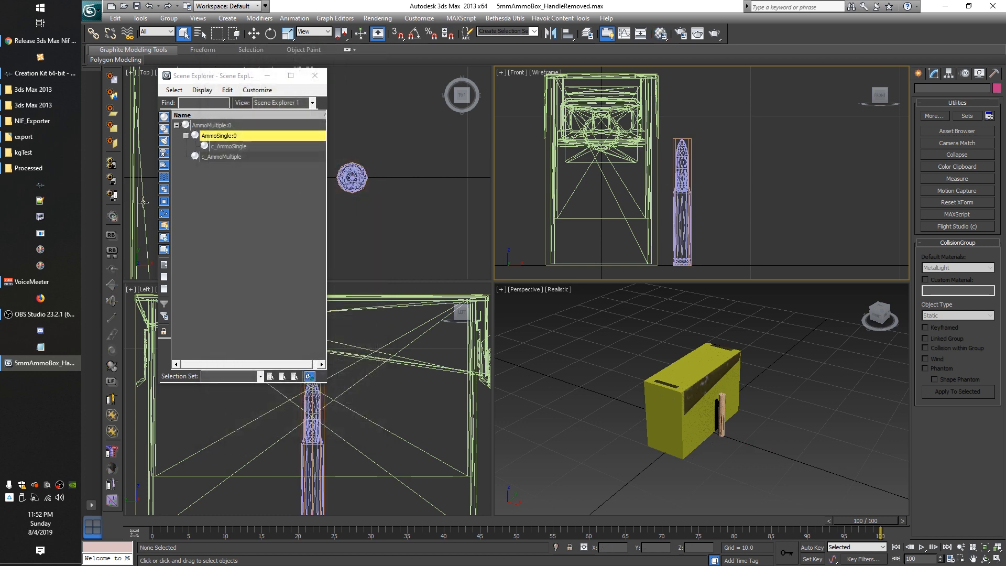
pyautogui.click(250, 219)
pyautogui.click(684, 192)
pyautogui.click(725, 181)
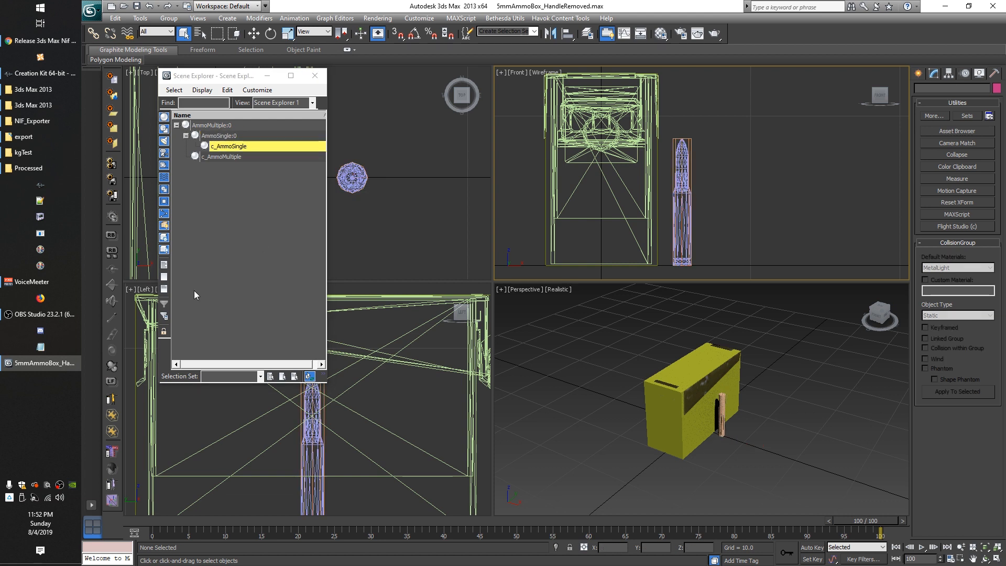
# Select the root object AmmoMultiple:0 and examine the child objects linked beneath it in the hierarchy
pyautogui.click(206, 126)
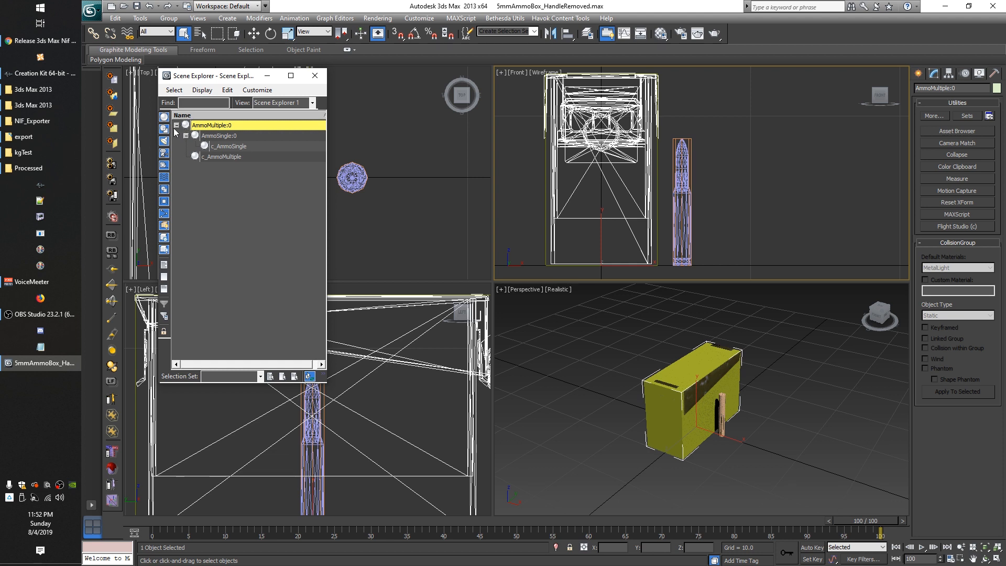
pyautogui.click(177, 126)
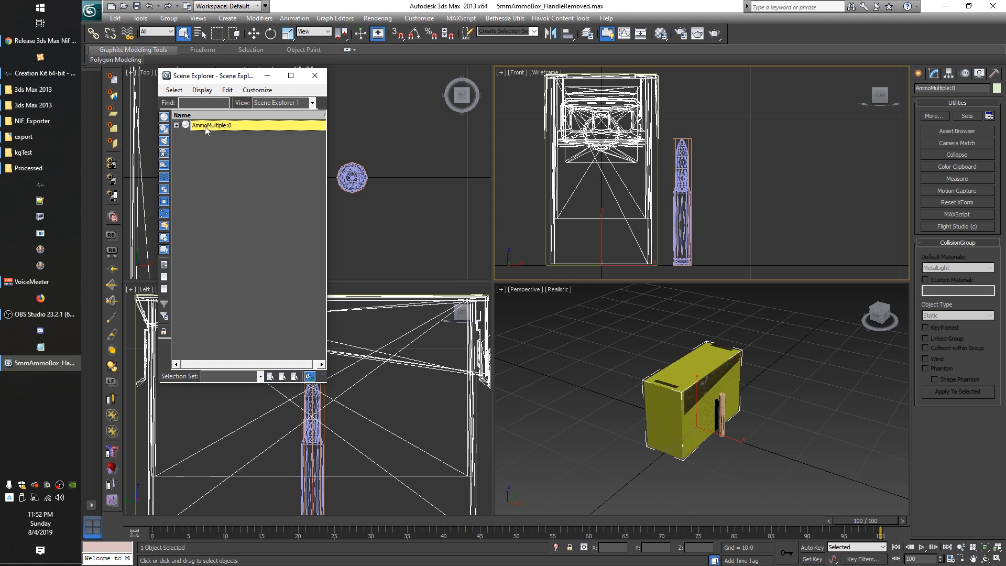
pyautogui.click(176, 125)
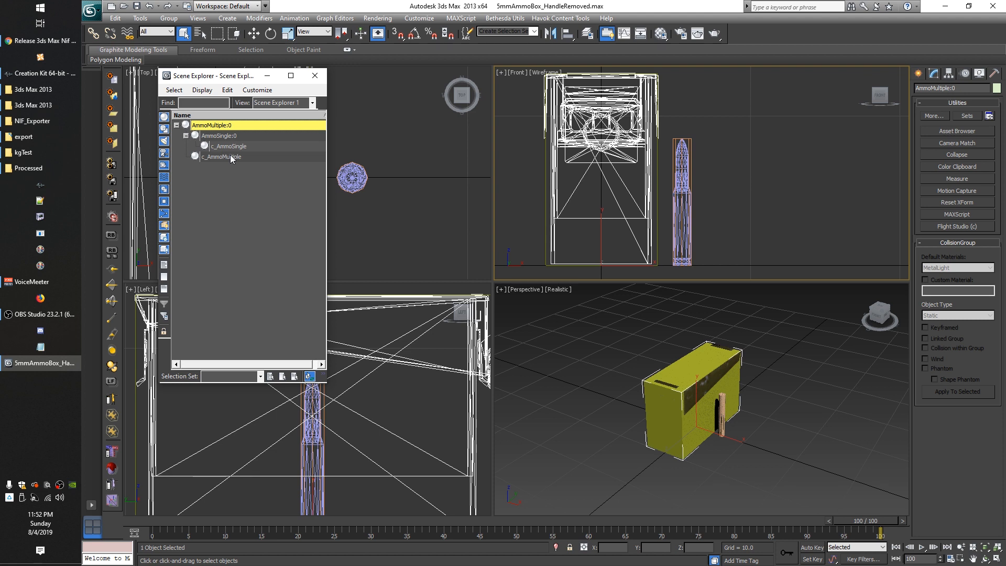
pyautogui.click(176, 125)
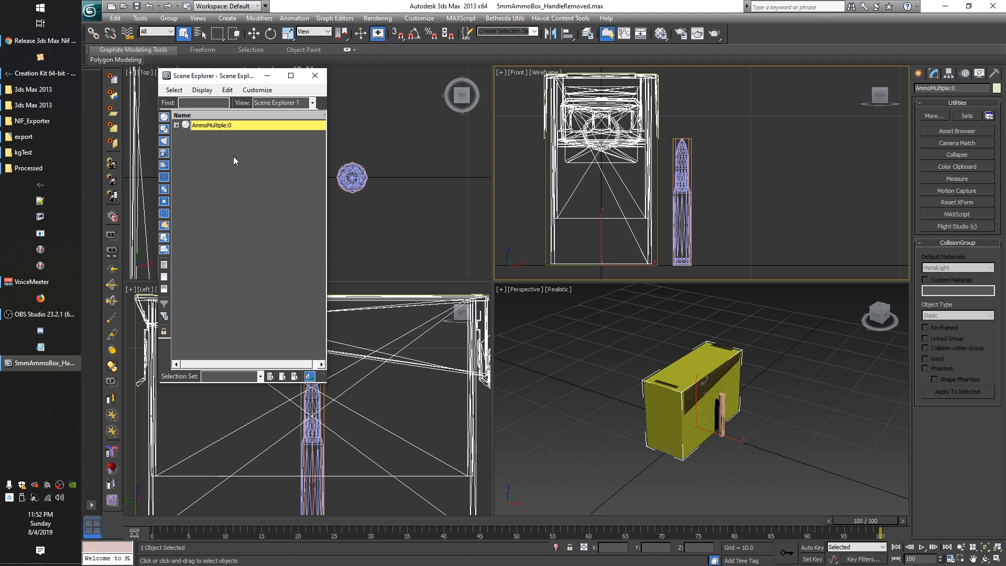
pyautogui.click(176, 126)
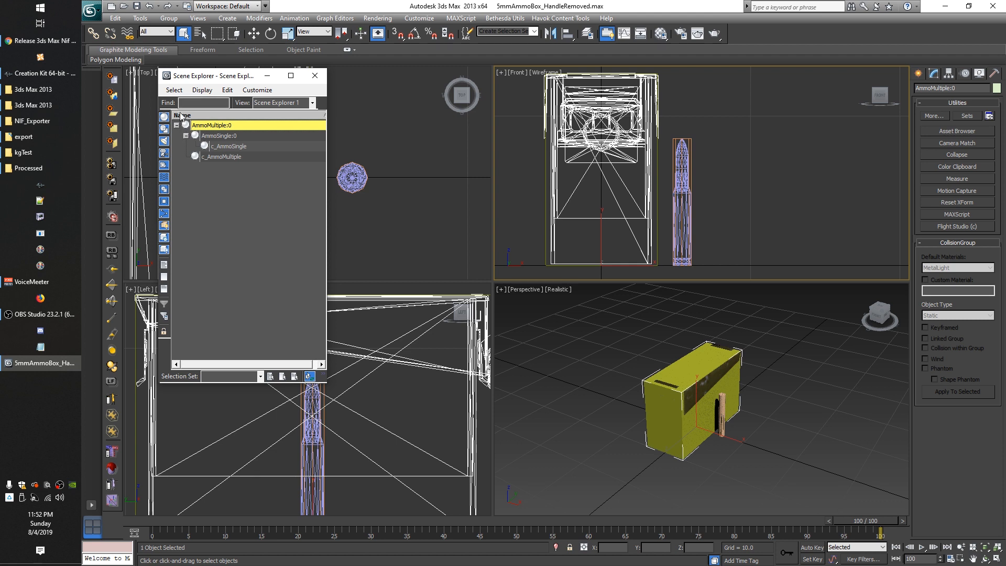
pyautogui.click(176, 125)
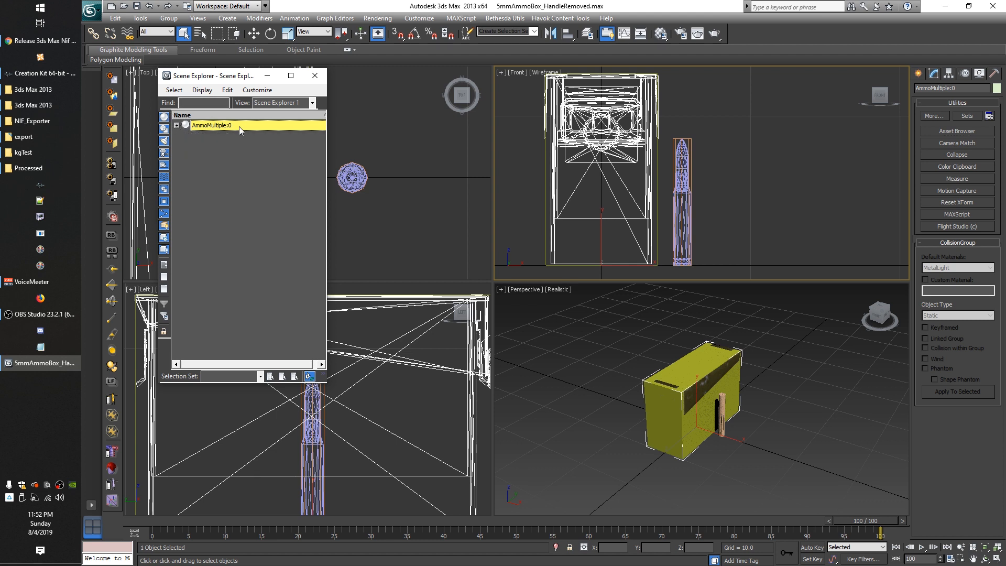
pyautogui.click(176, 126)
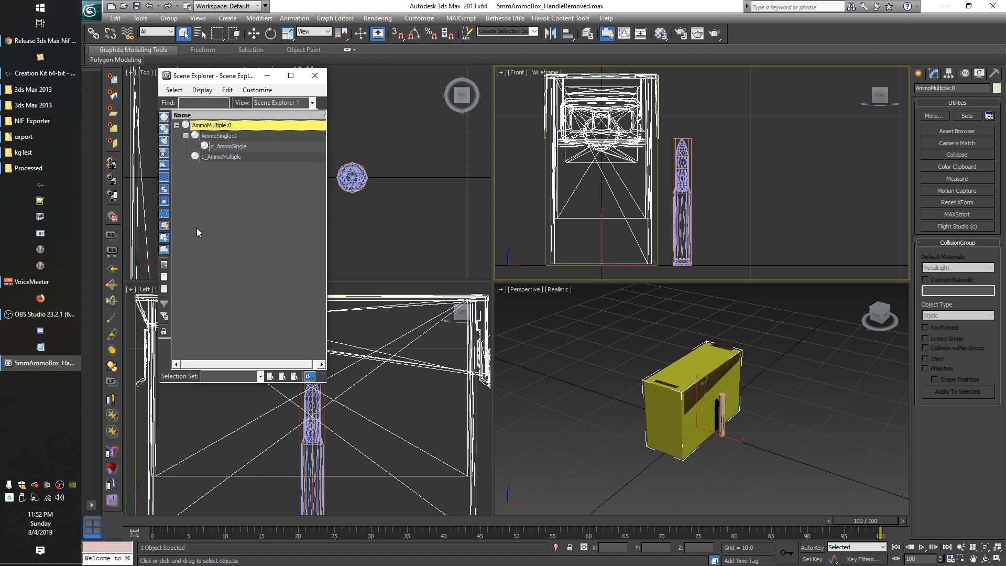
# Start an Export Selected of AmmoMultiple:0 into the export folder with the Gamebryo NIF file type
pyautogui.click(92, 10)
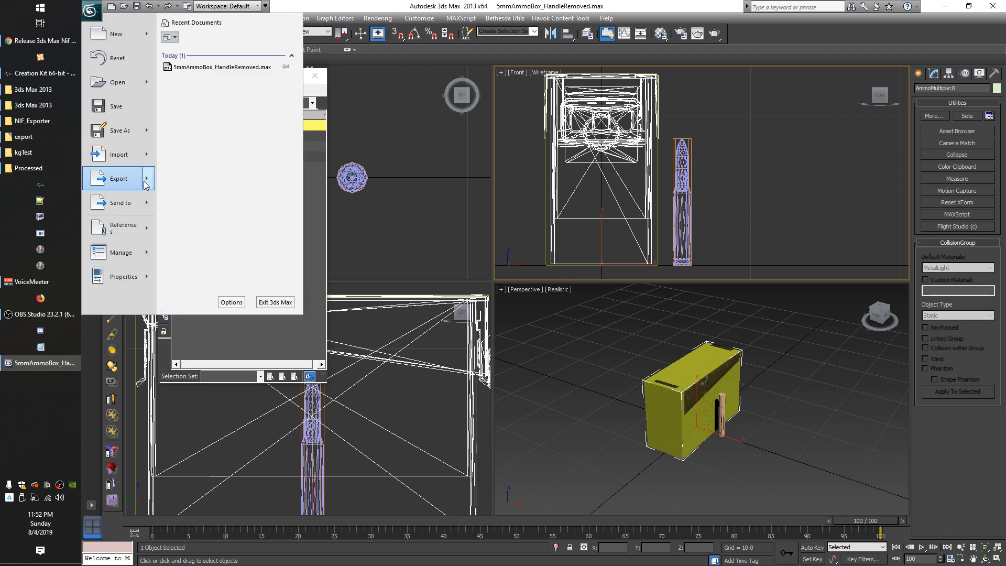
pyautogui.moveTo(144, 180)
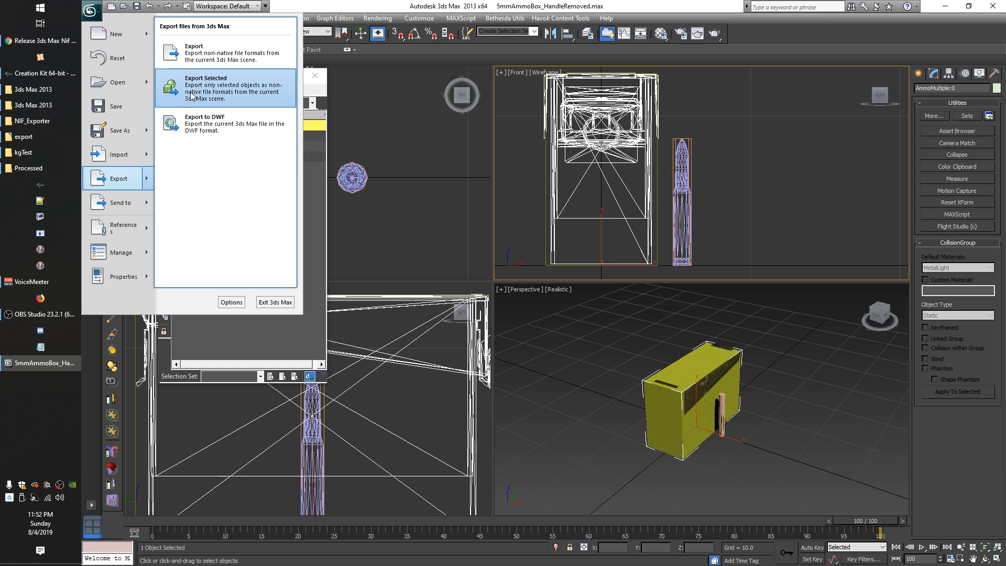
pyautogui.click(204, 96)
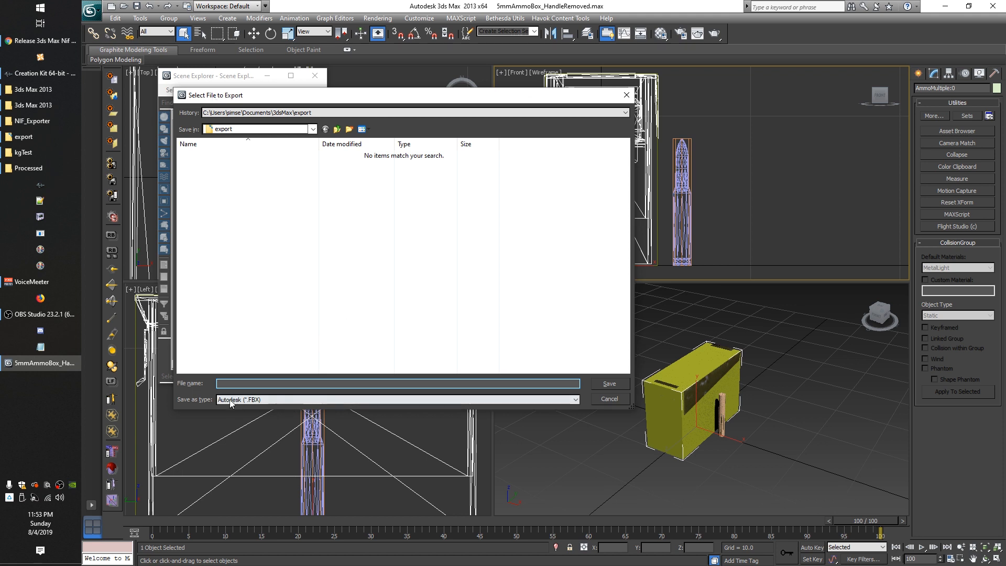
pyautogui.click(262, 401)
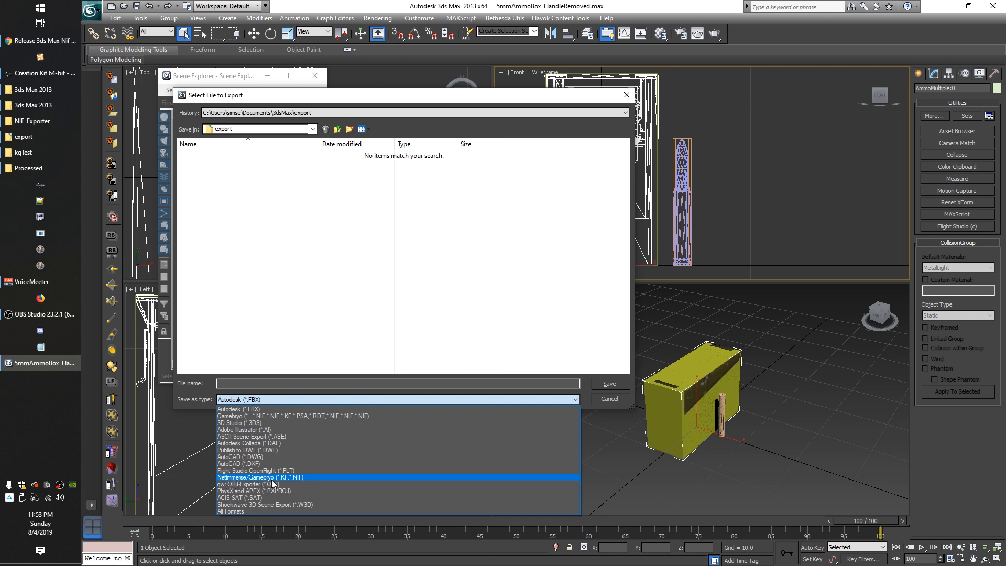
pyautogui.click(295, 415)
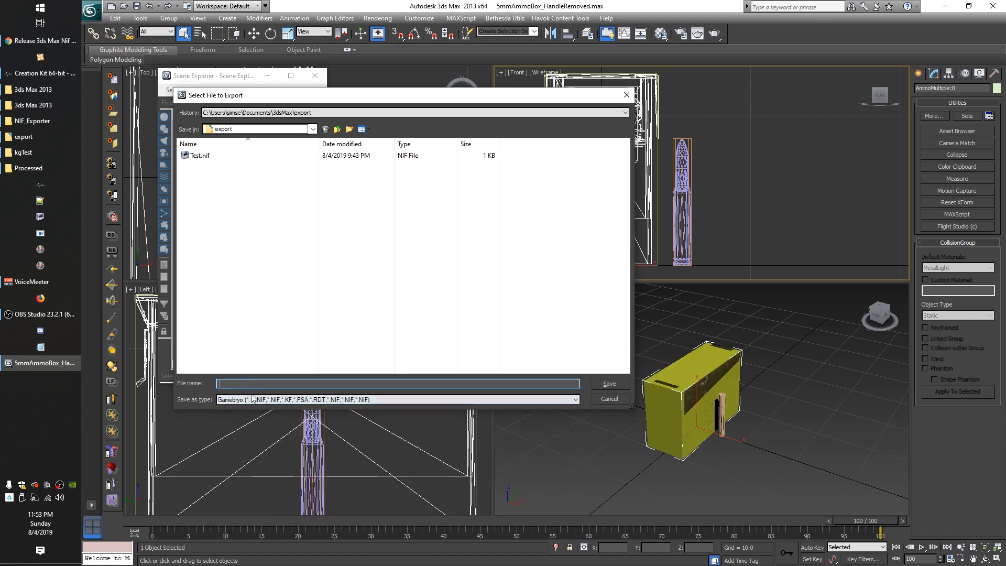
pyautogui.click(268, 400)
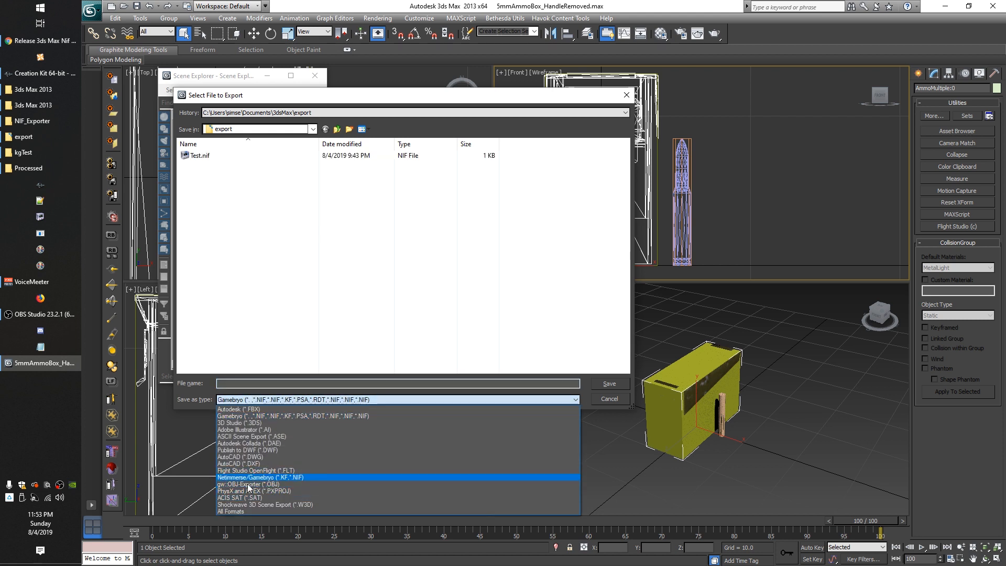
pyautogui.click(254, 372)
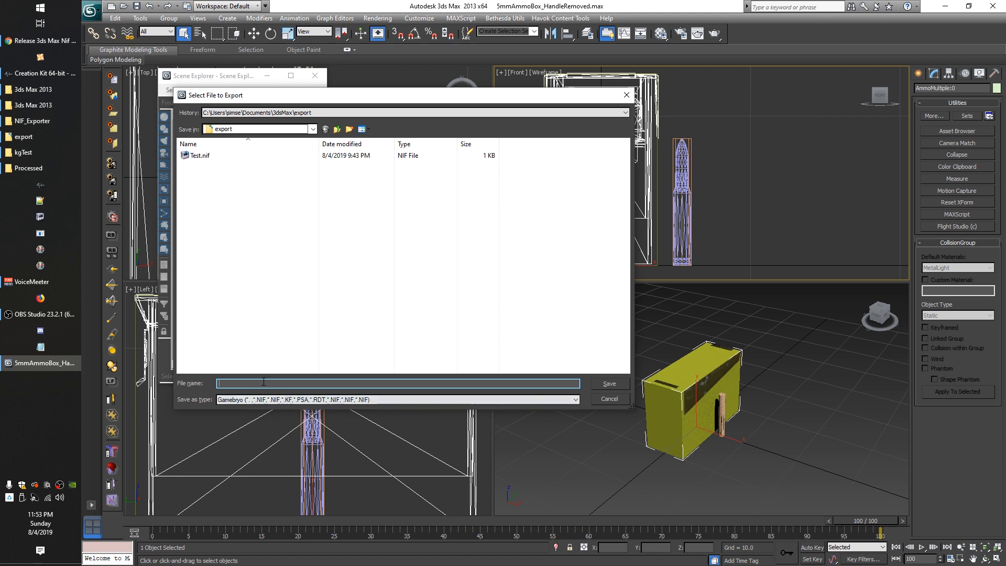
# Name the export file 5mmAmmo_HandleRemoved and export it with the PE Static Art file export script
pyautogui.write('5mmAmmo_HandleH')
pyautogui.press('BackSpace')
pyautogui.write('Removed')
pyautogui.click(609, 383)
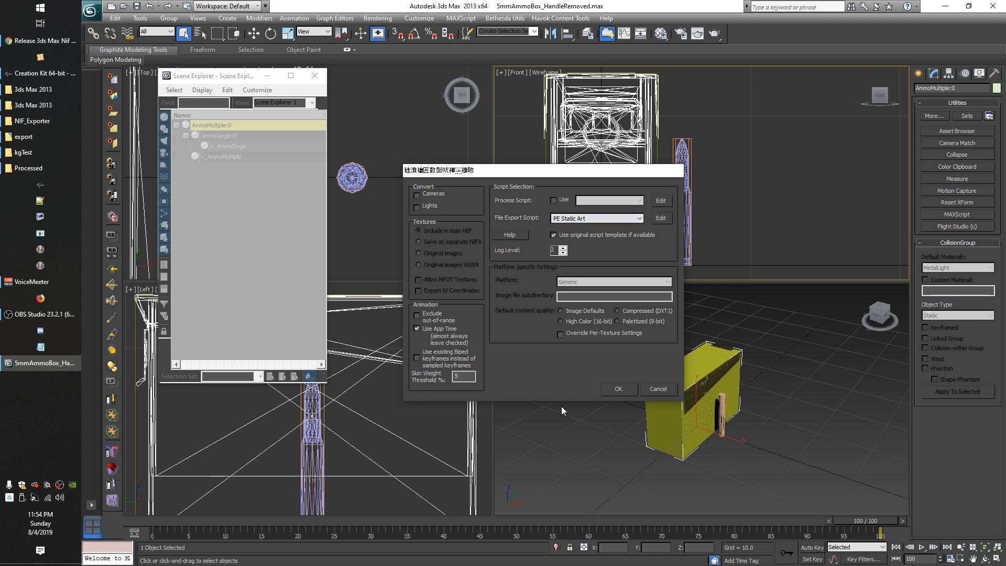
pyautogui.click(618, 390)
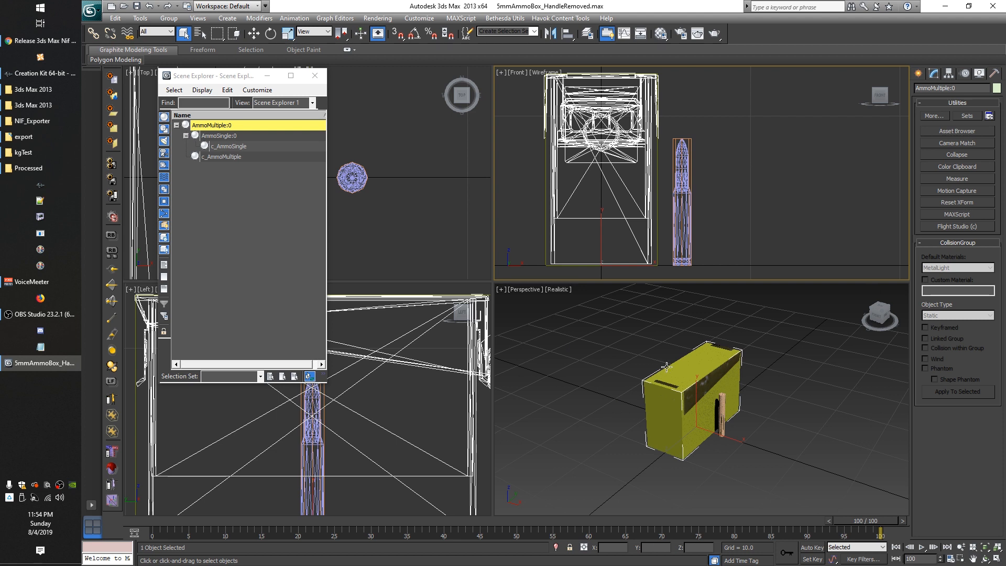
# Open the exported 5mmAmmo_HandleRemoved.nif from the export folder in NifSkope, dismiss its messages, and close NifSkope
pyautogui.click(609, 338)
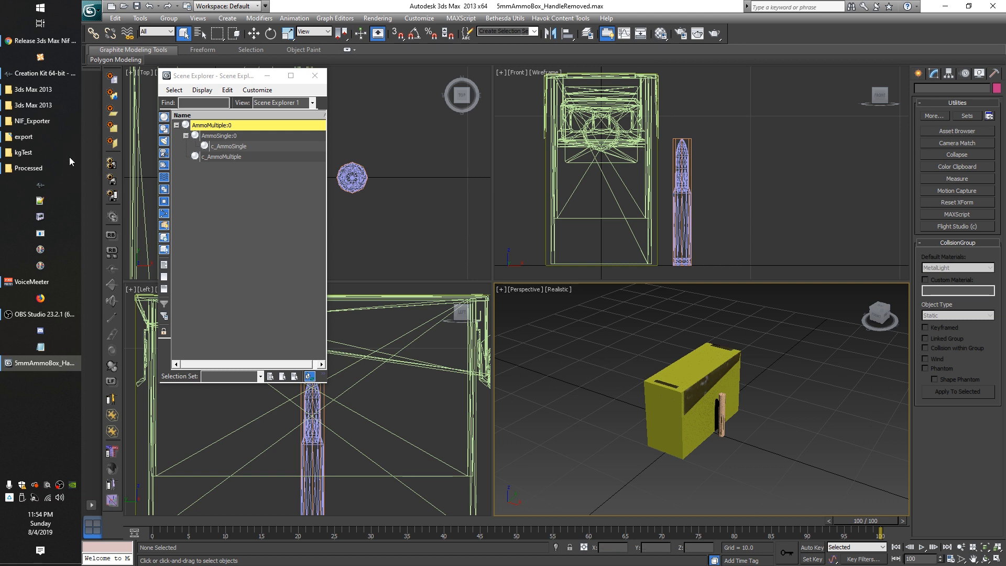
pyautogui.moveTo(34, 121)
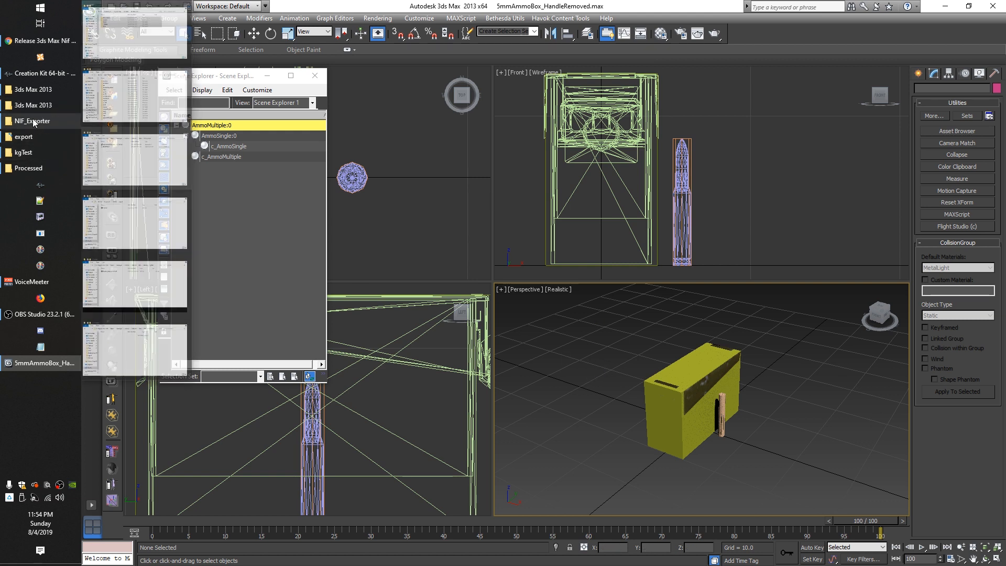
pyautogui.click(24, 136)
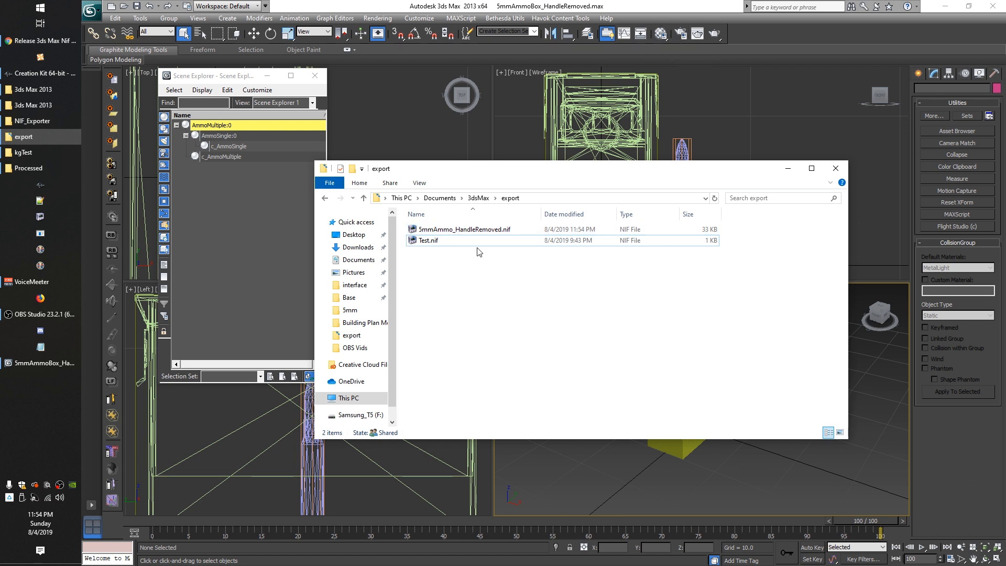
pyautogui.click(438, 232)
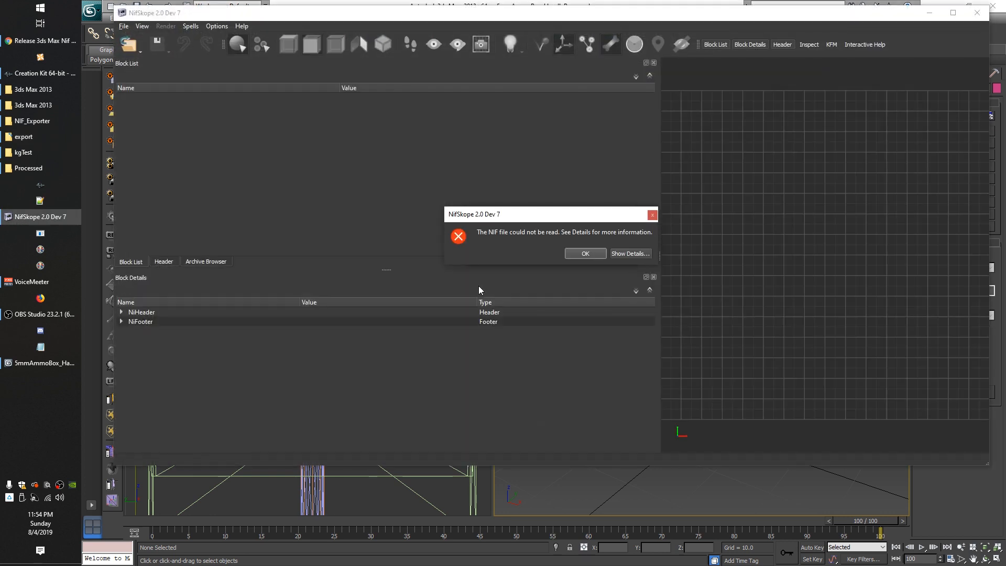
pyautogui.click(580, 255)
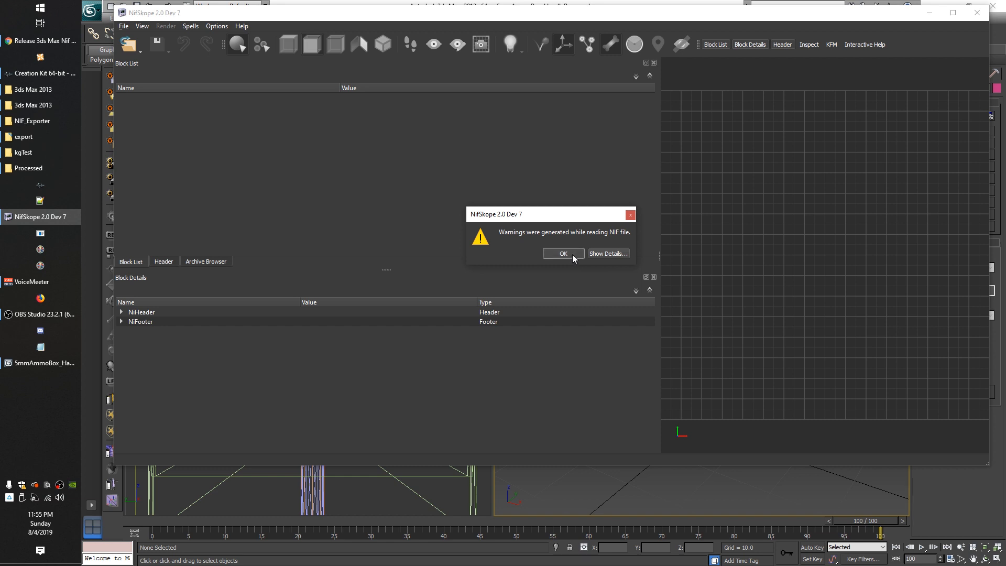
pyautogui.click(573, 256)
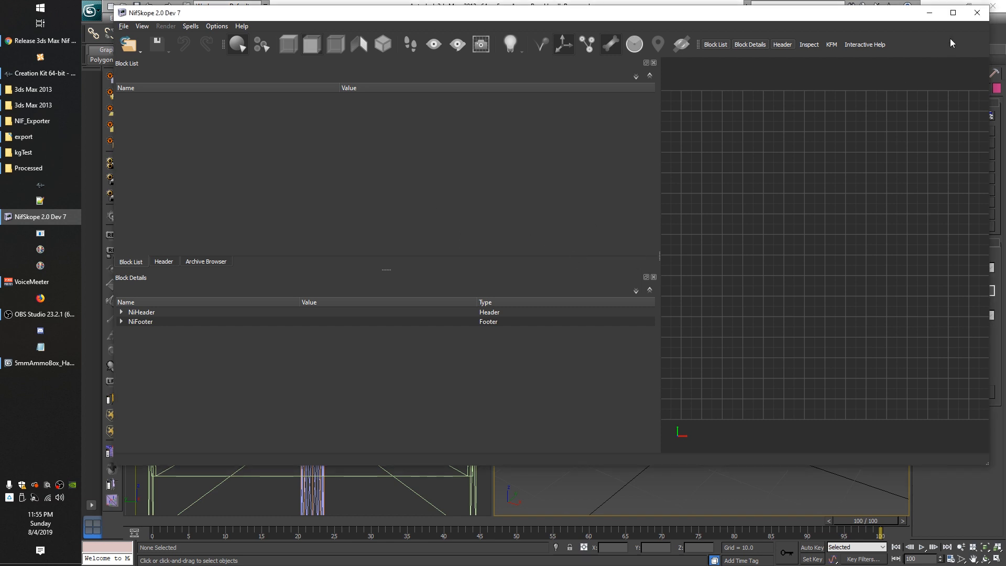
pyautogui.click(976, 12)
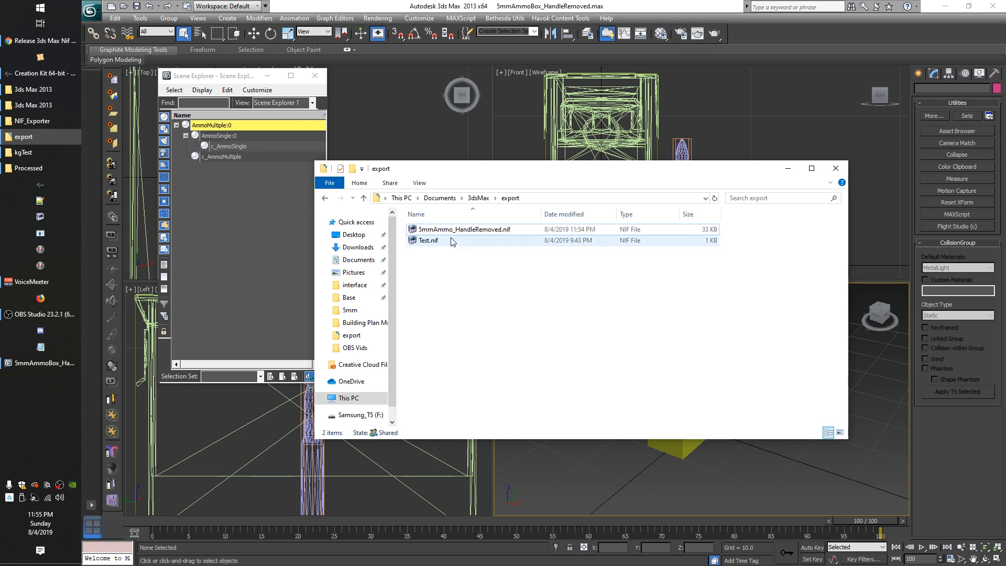
# Open Test.nif in NifSkope, examine its BSFadeNode block and the 3D preview, and close NifSkope
pyautogui.doubleClick(432, 242)
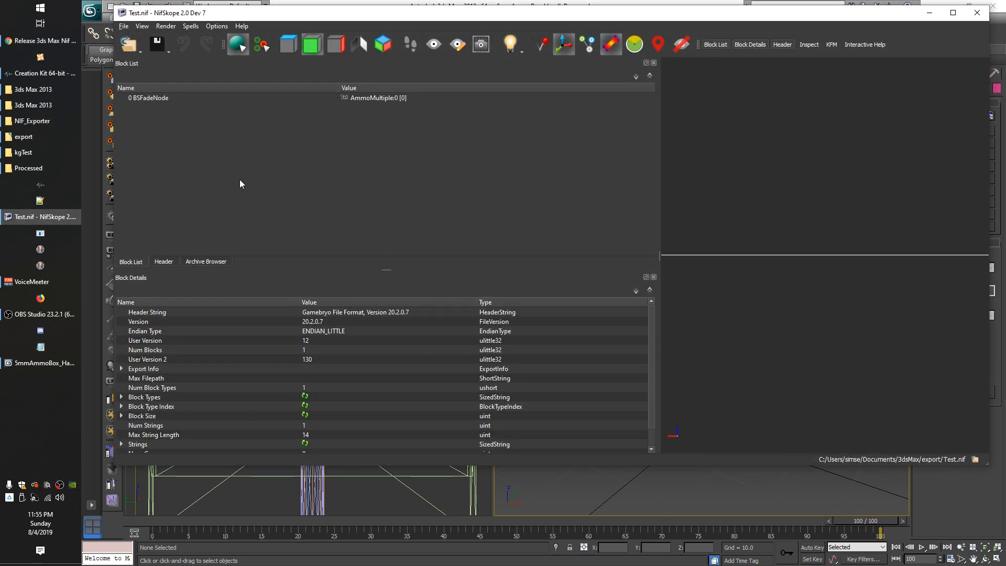
pyautogui.moveTo(753, 158); pyautogui.dragTo(853, 192)
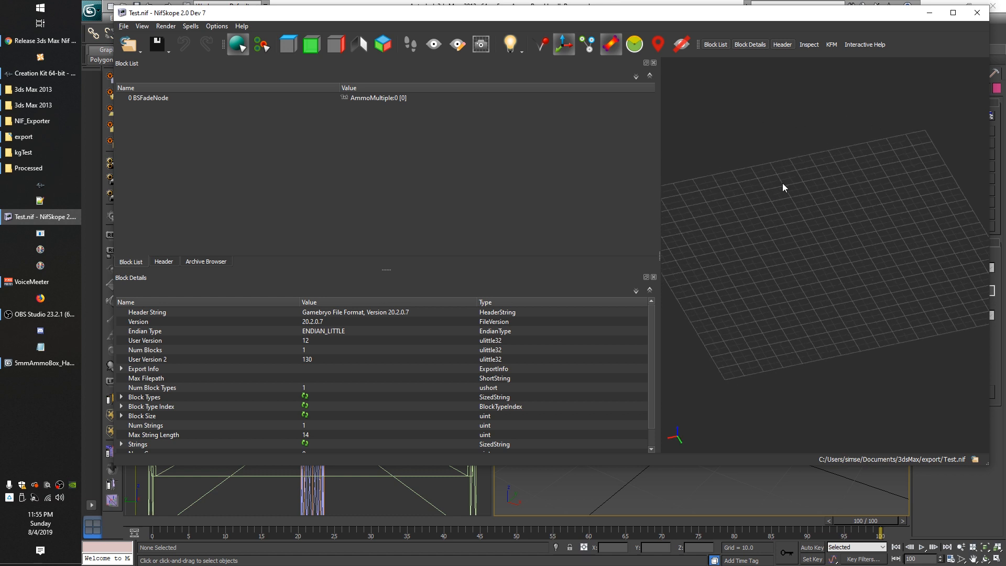
pyautogui.click(144, 99)
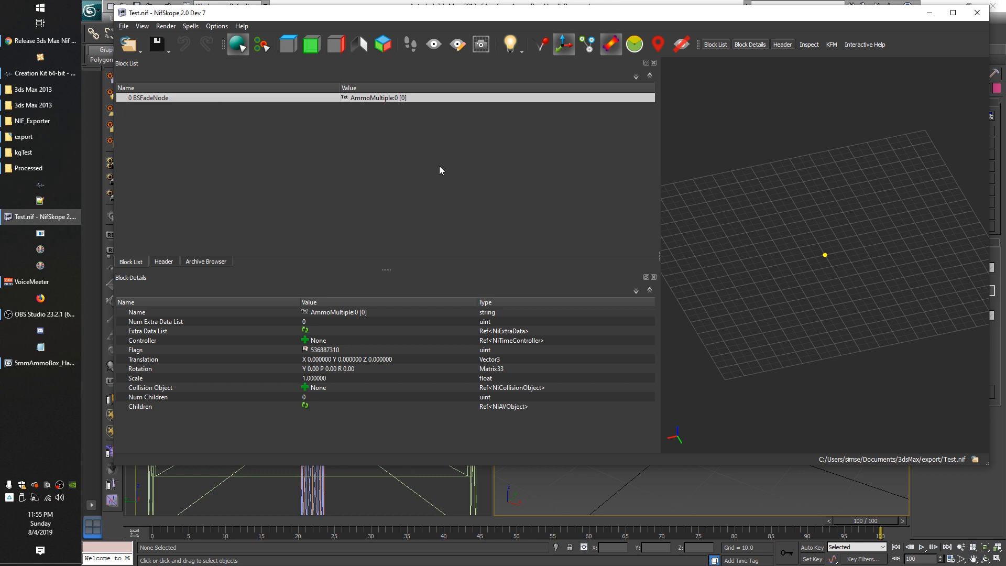
pyautogui.moveTo(957, 286); pyautogui.dragTo(944, 308)
pyautogui.moveTo(801, 178); pyautogui.dragTo(704, 201)
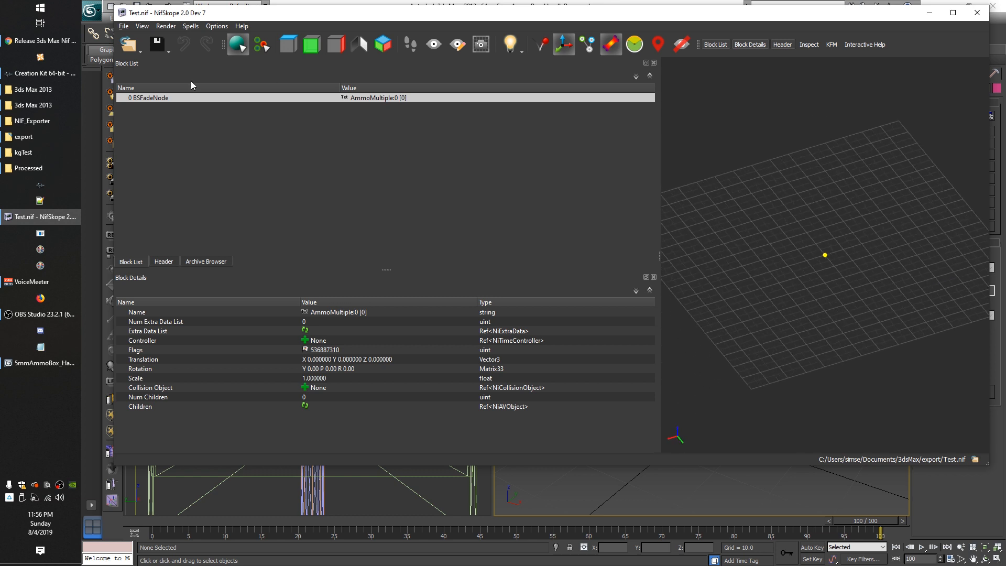
pyautogui.moveTo(762, 252); pyautogui.dragTo(844, 207)
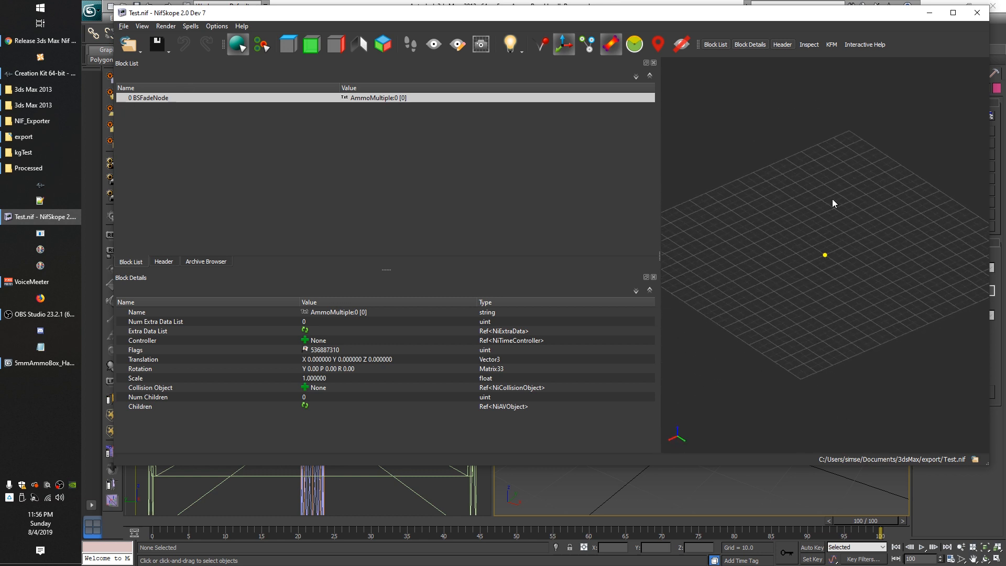
pyautogui.click(977, 13)
# Copy 5mmAmmo_HandleRemoved.nif from the export folder into the Fallout 4 Data\Meshes\kgTest folder
pyautogui.click(440, 231)
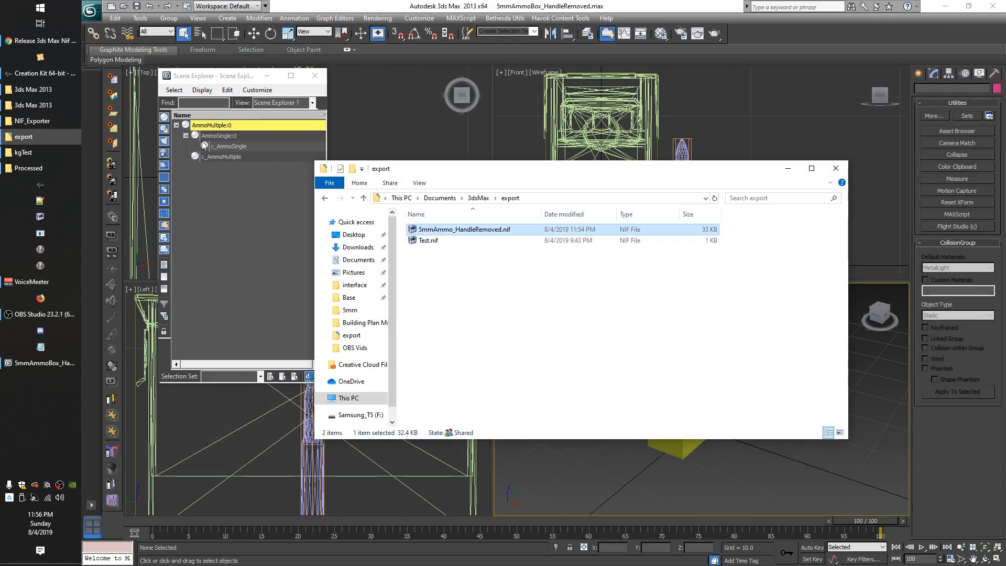
pyautogui.click(519, 268)
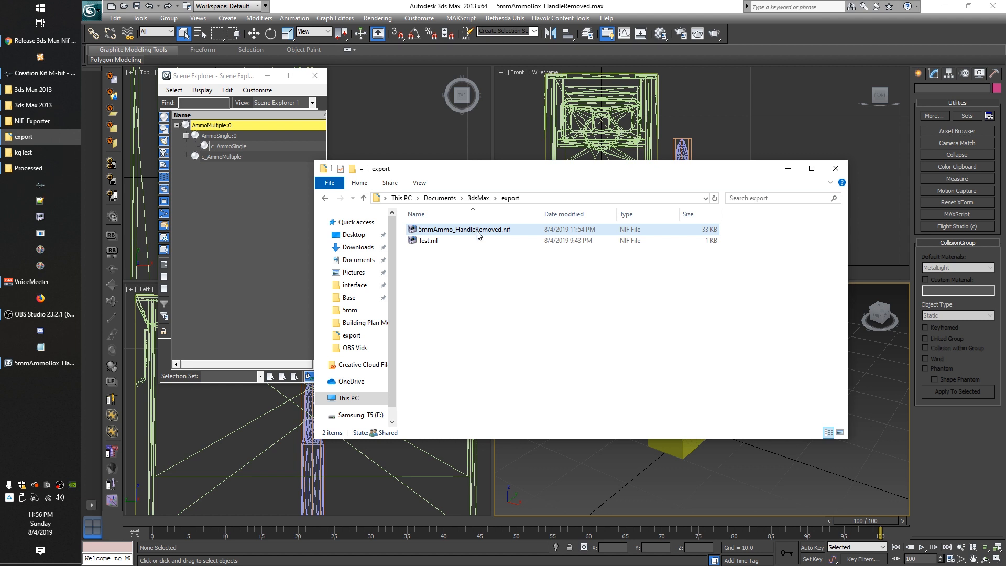
pyautogui.click(477, 230)
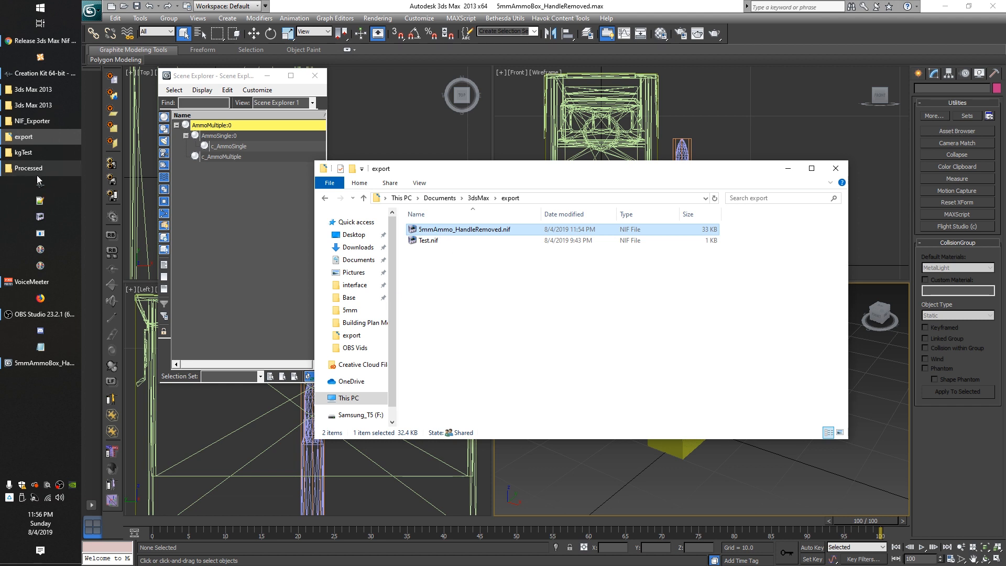
pyautogui.click(21, 156)
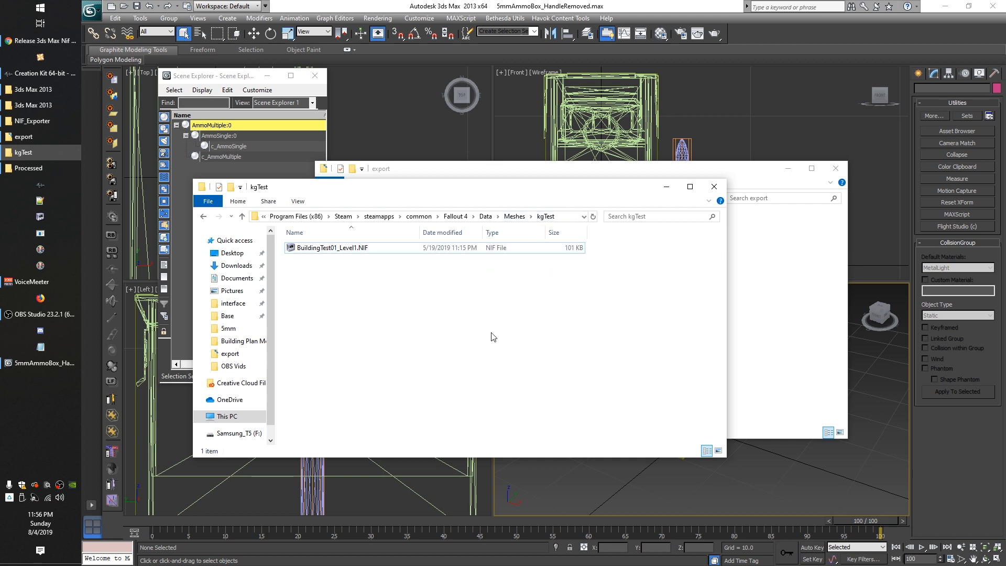
pyautogui.hotkey('ctrl', 'v')
pyautogui.click(382, 322)
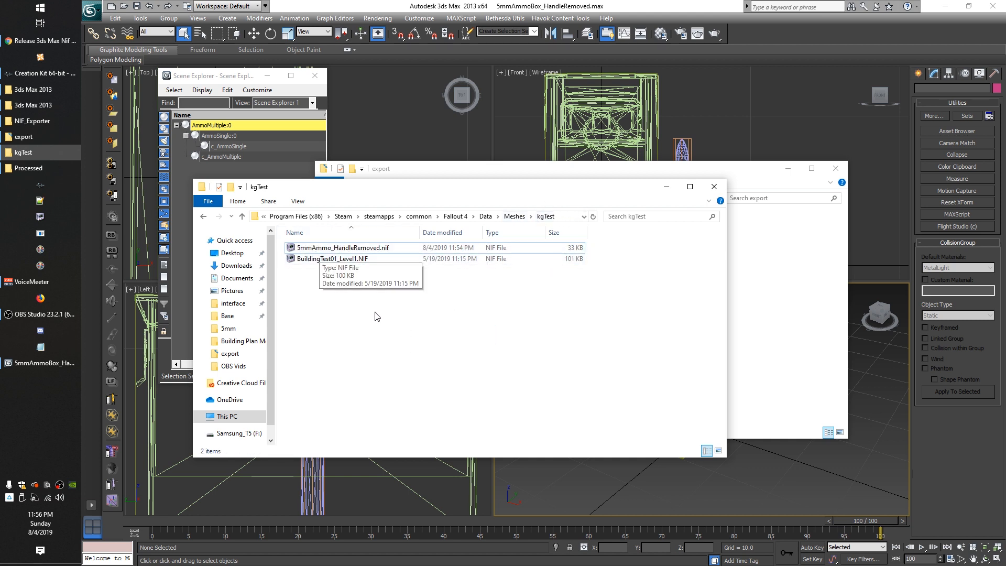
pyautogui.click(734, 327)
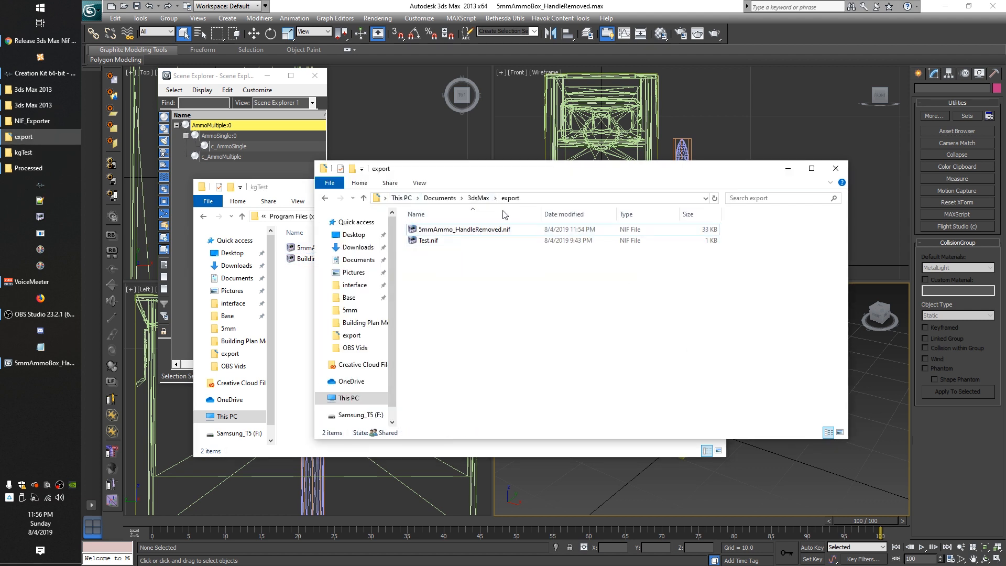
pyautogui.click(289, 306)
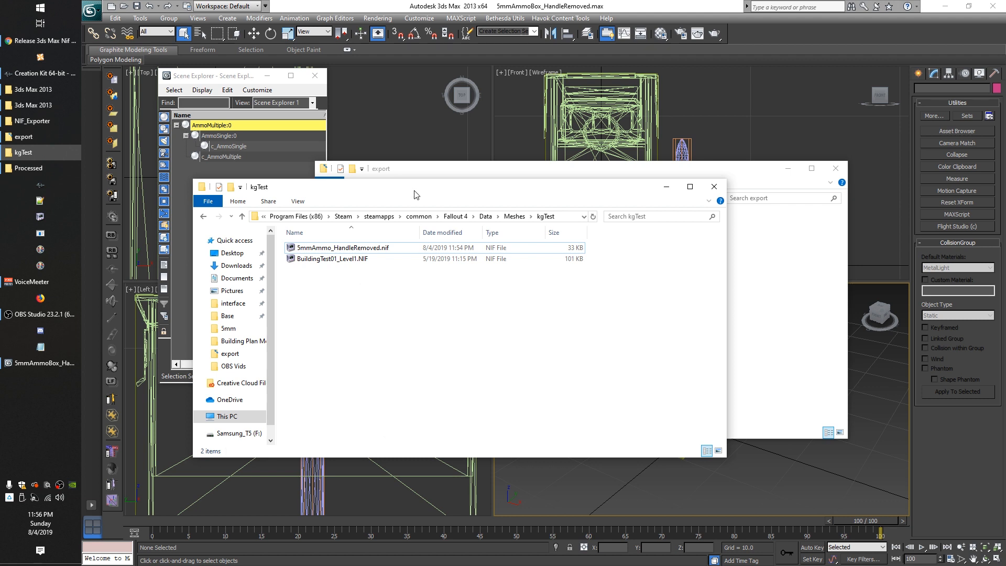
pyautogui.moveTo(412, 191); pyautogui.dragTo(428, 234)
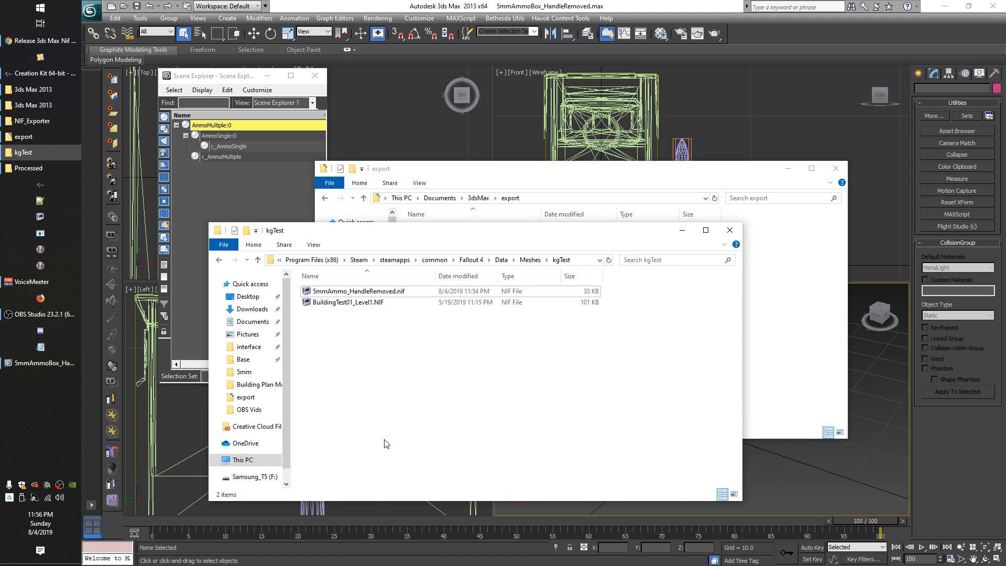
# Browse to the Elric folder inside Fallout 4\Tools and launch Elrich.exe
pyautogui.click(41, 125)
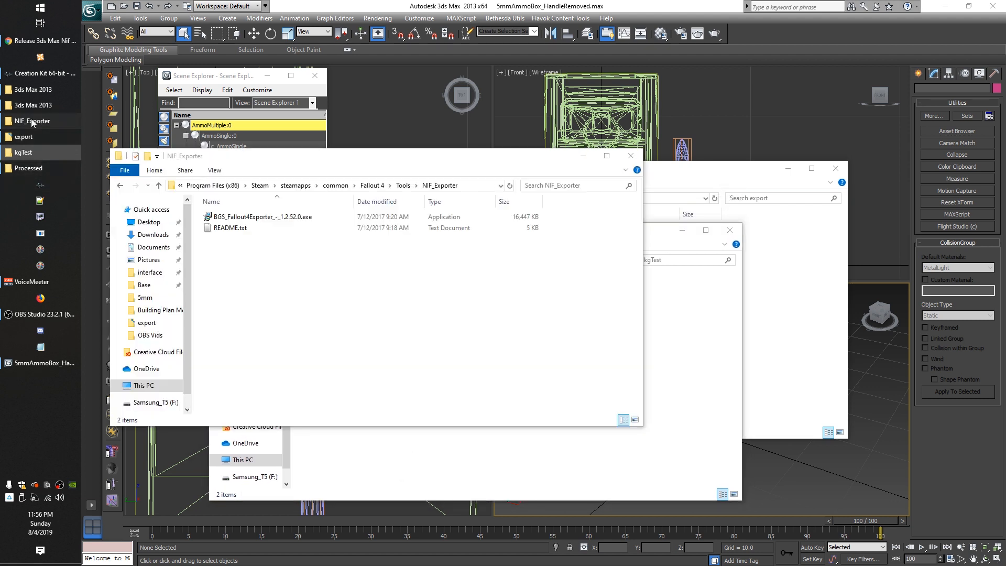
pyautogui.click(401, 188)
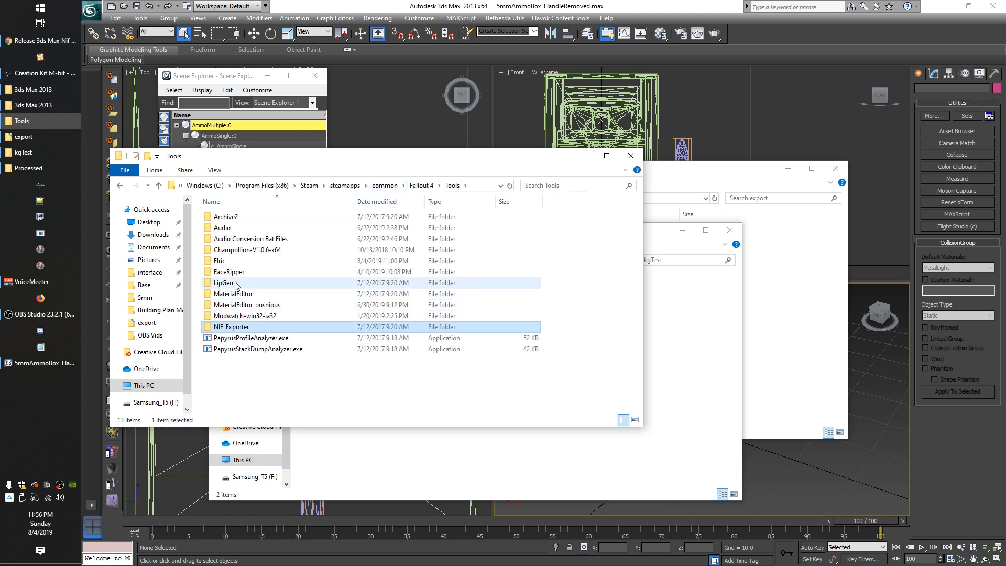
pyautogui.click(222, 261)
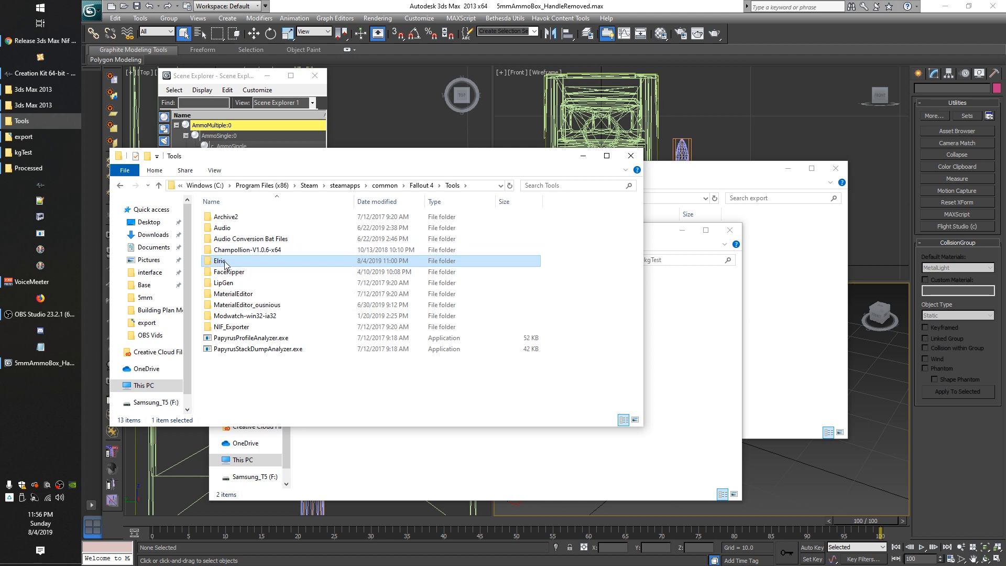
pyautogui.doubleClick(223, 262)
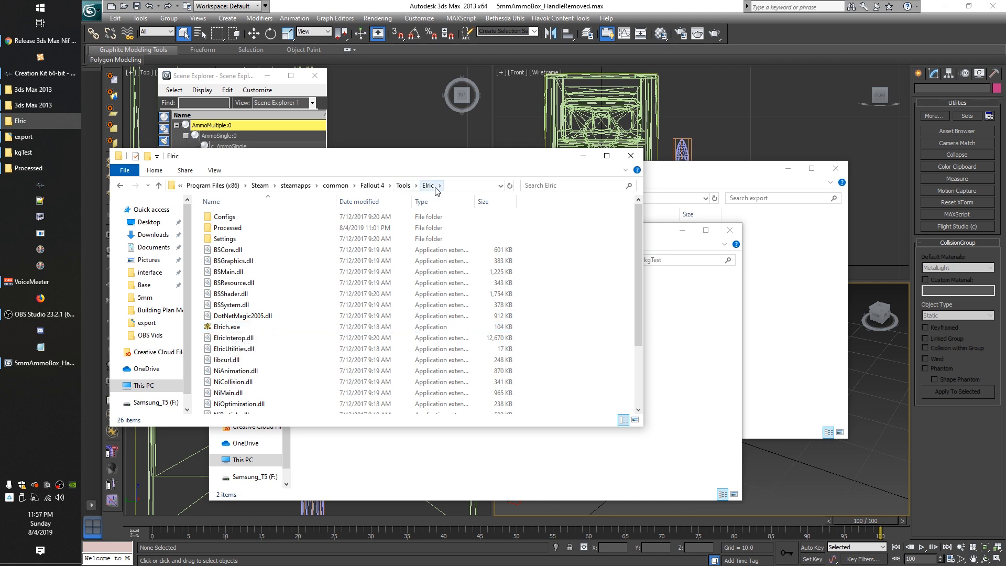
pyautogui.click(230, 327)
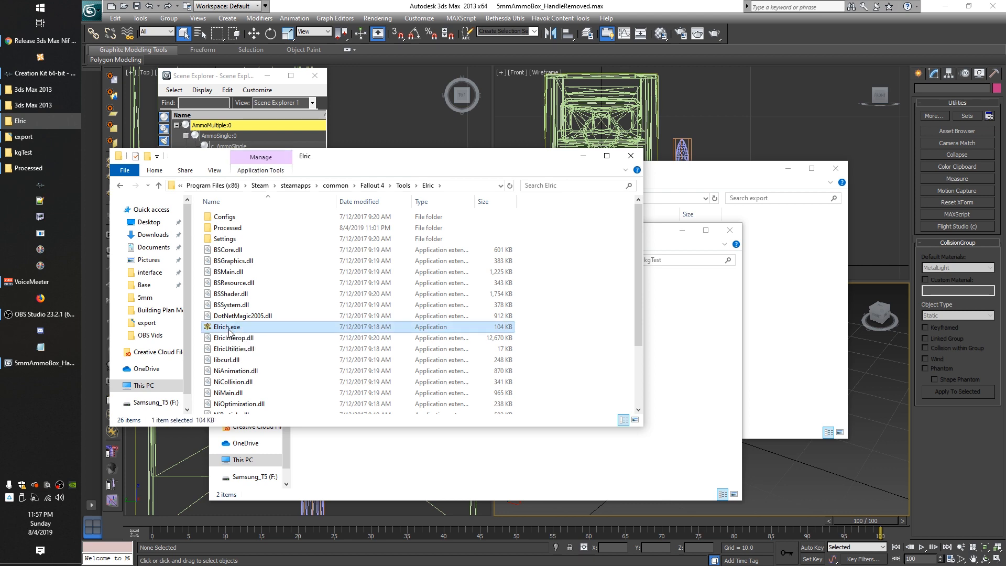
pyautogui.doubleClick(229, 331)
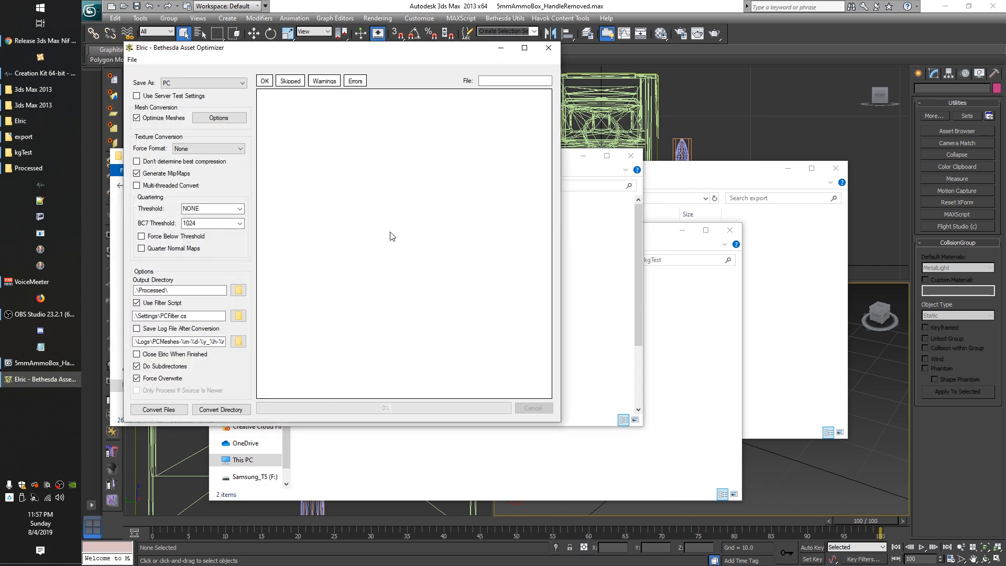
# Load the PCMeshes.esf settings file from the Fallout 4\Tools\Elric\Settings folder
pyautogui.click(134, 60)
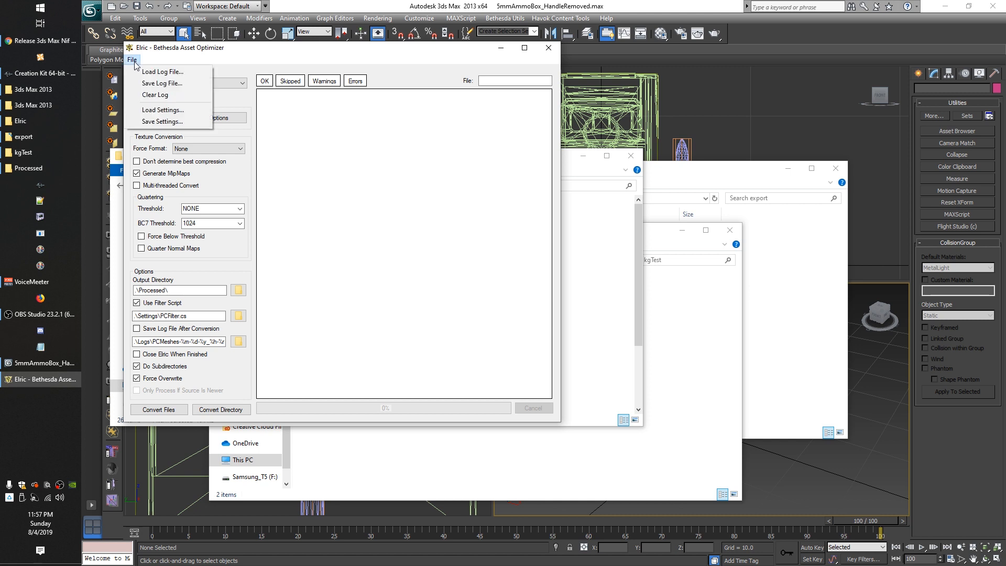
pyautogui.click(176, 116)
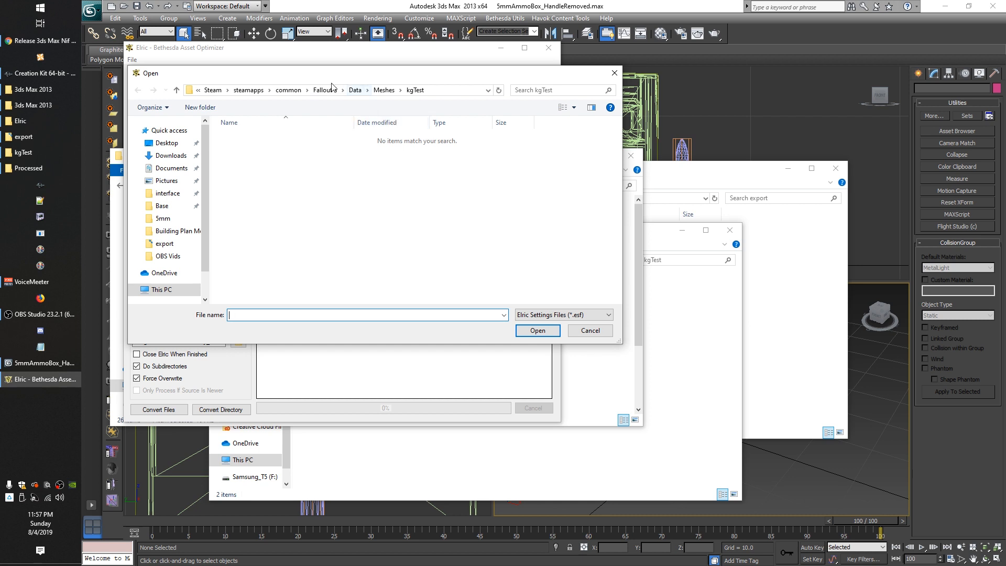
pyautogui.click(332, 90)
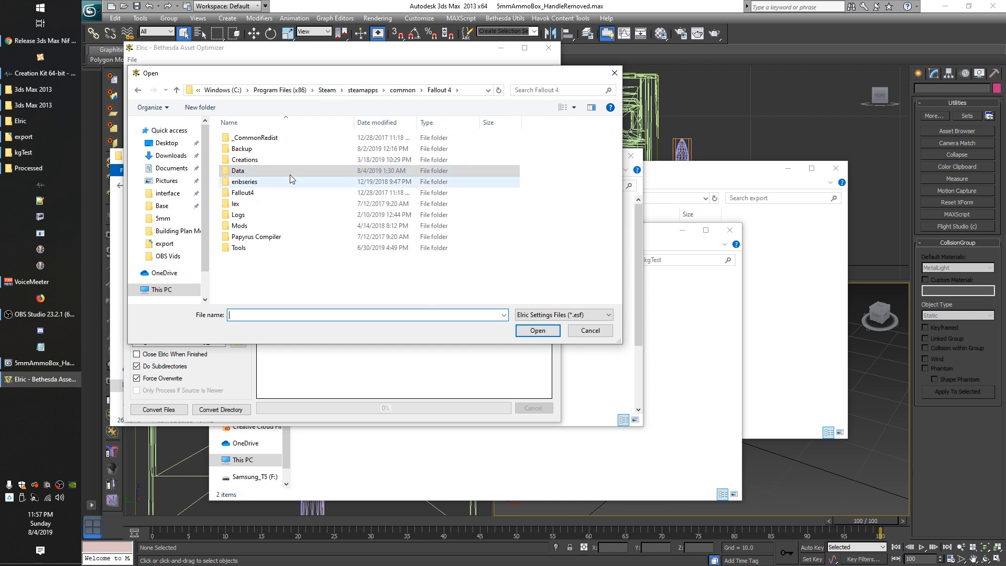
pyautogui.doubleClick(246, 248)
pyautogui.doubleClick(240, 183)
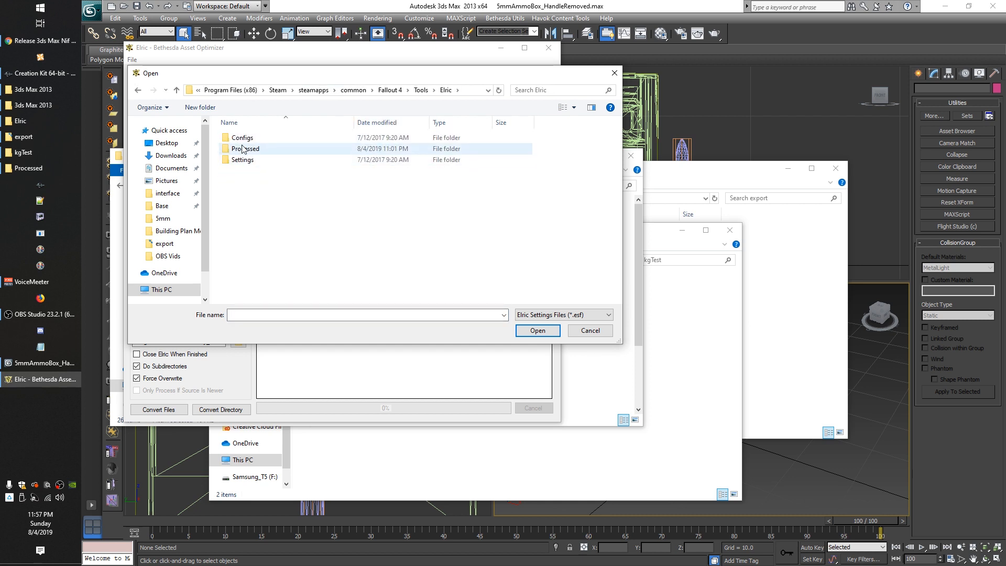
pyautogui.doubleClick(242, 159)
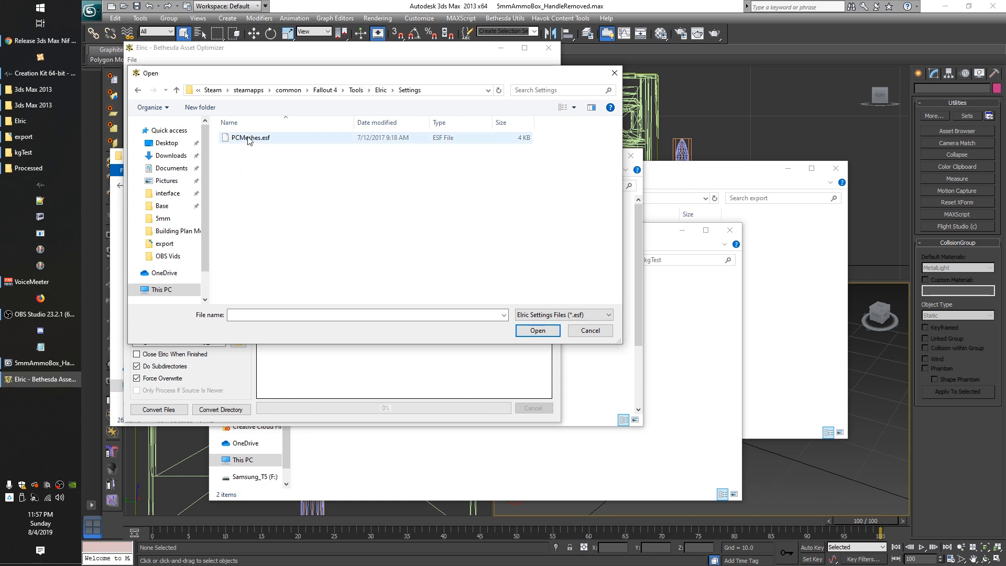
pyautogui.doubleClick(249, 138)
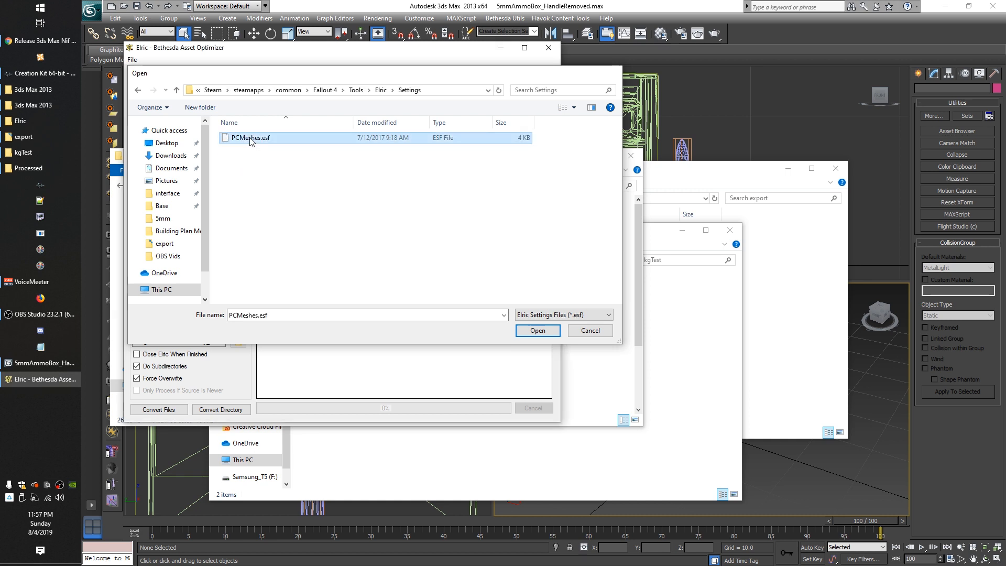
pyautogui.click(591, 335)
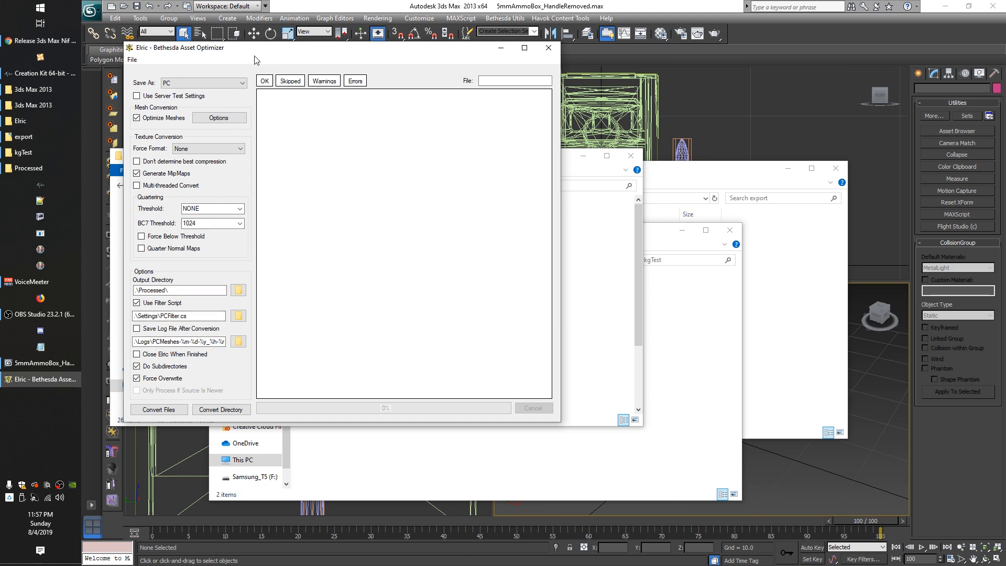
# Convert 5mmAmmo_HandleRemoved.nif from the Data\Meshes\kgTest folder with Elric using the loaded PC settings, and minimize Elric
pyautogui.moveTo(260, 53); pyautogui.dragTo(401, 82)
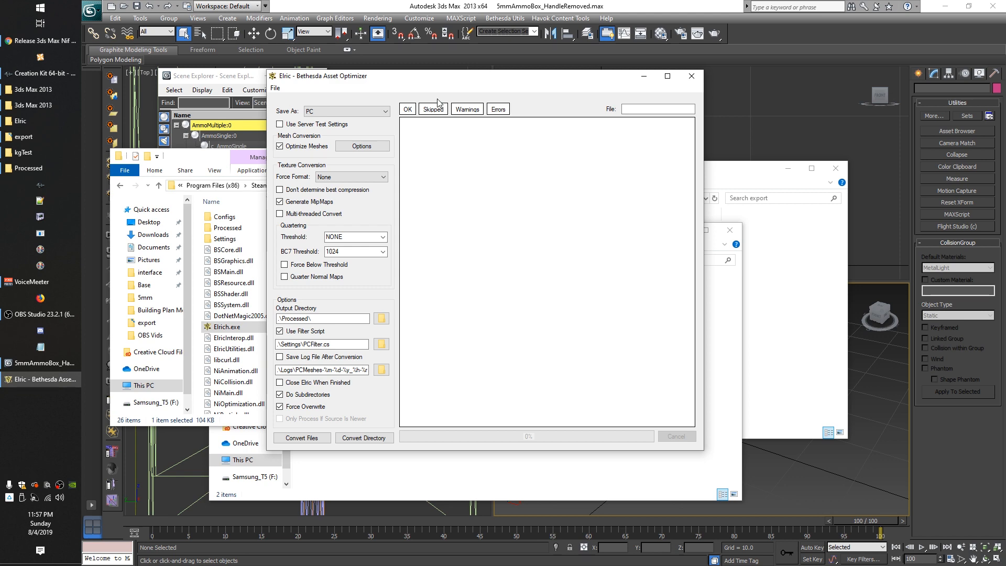
pyautogui.click(309, 438)
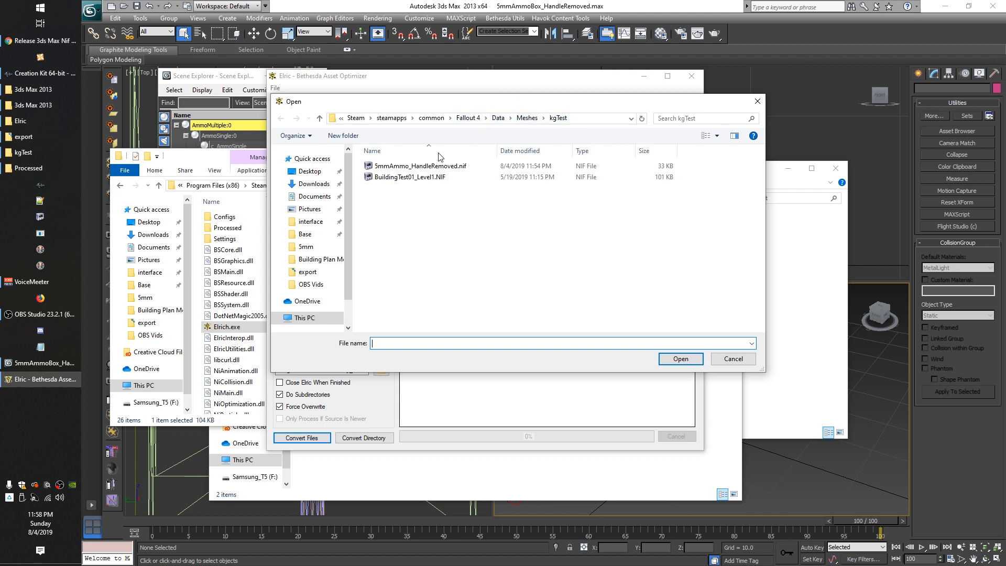
pyautogui.click(427, 167)
pyautogui.doubleClick(418, 167)
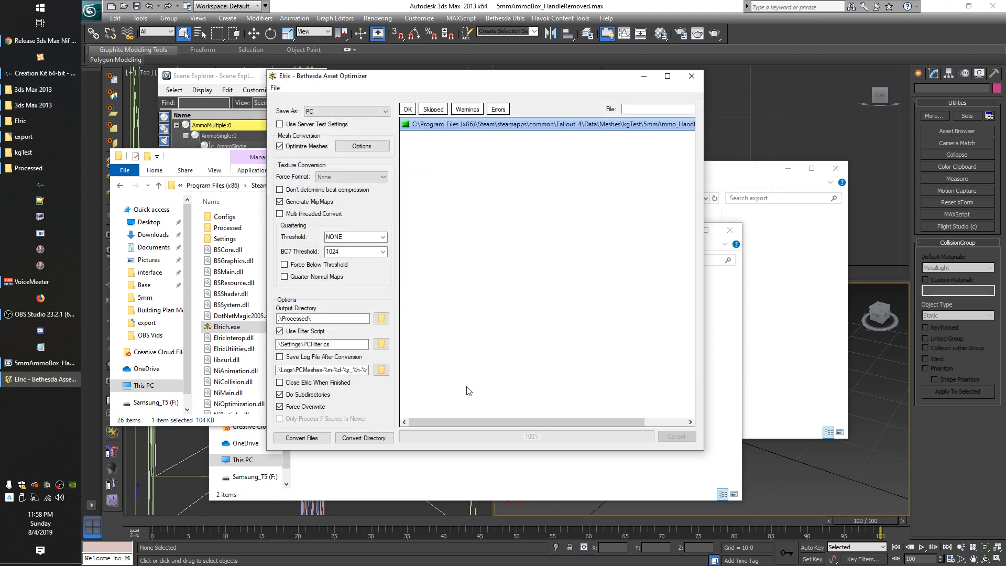
pyautogui.click(406, 129)
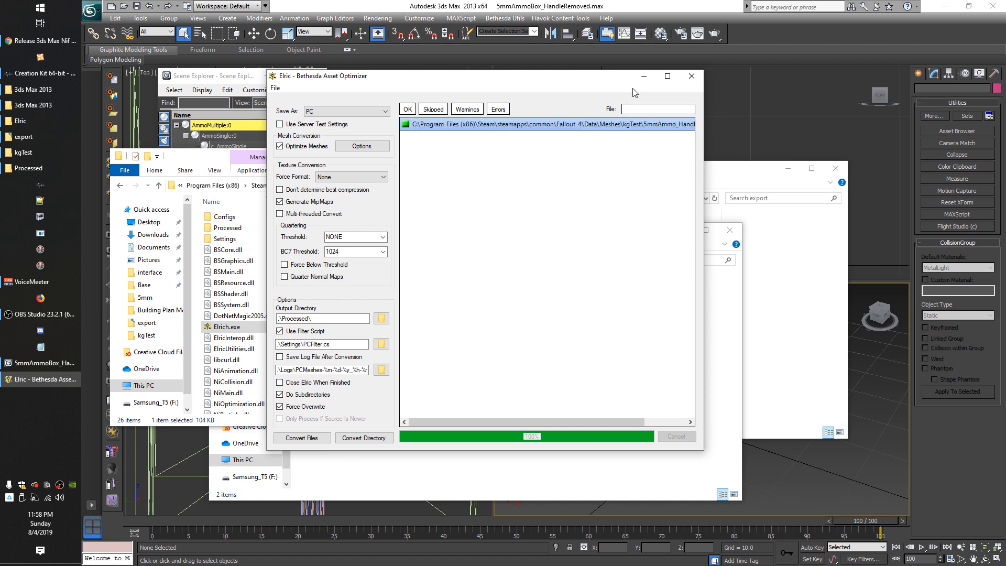
pyautogui.click(647, 82)
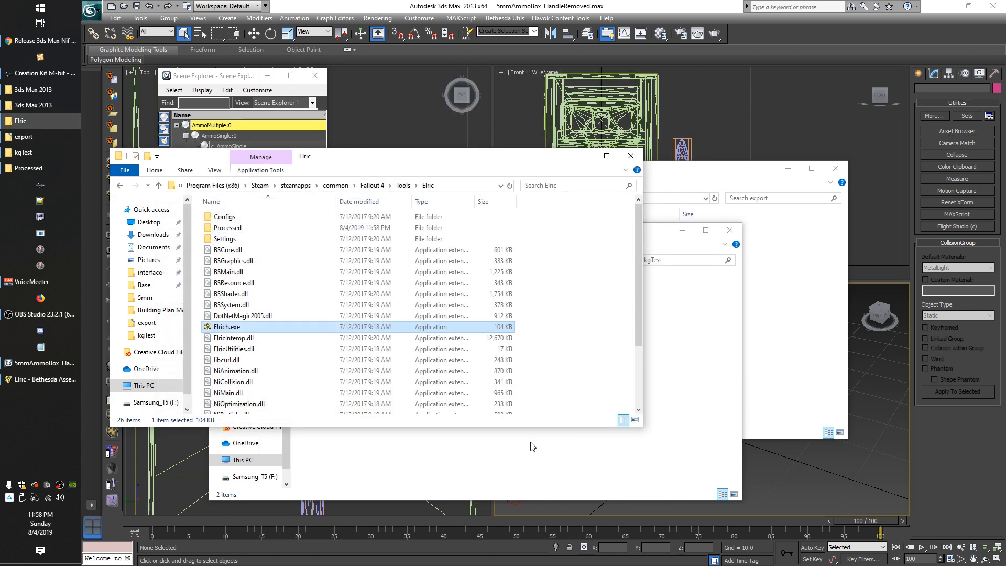
# Open the converted 5mmAmmo_HandleRemoved.nif from Elric's Processed folder in NifSkope
pyautogui.click(530, 444)
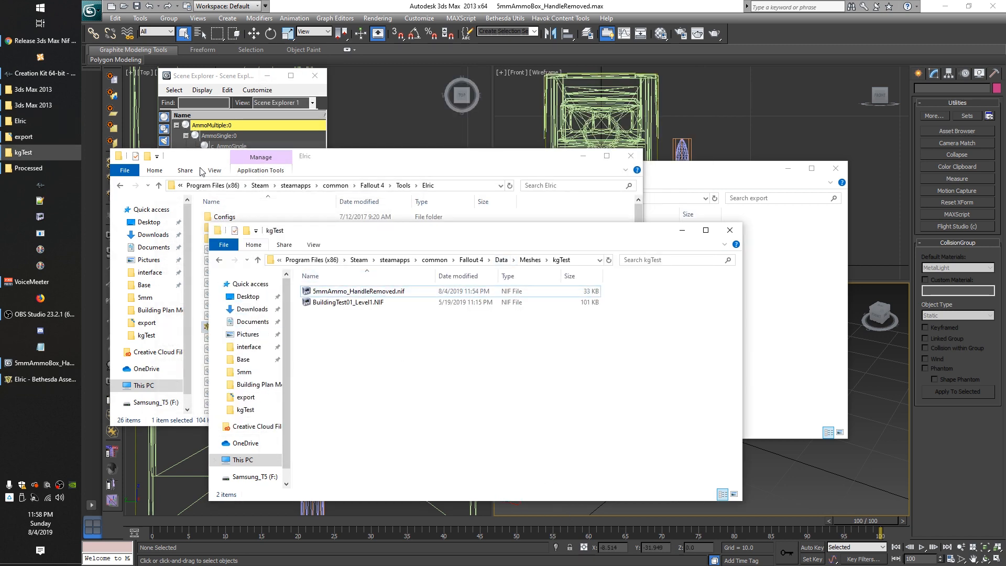
pyautogui.click(331, 158)
pyautogui.doubleClick(216, 229)
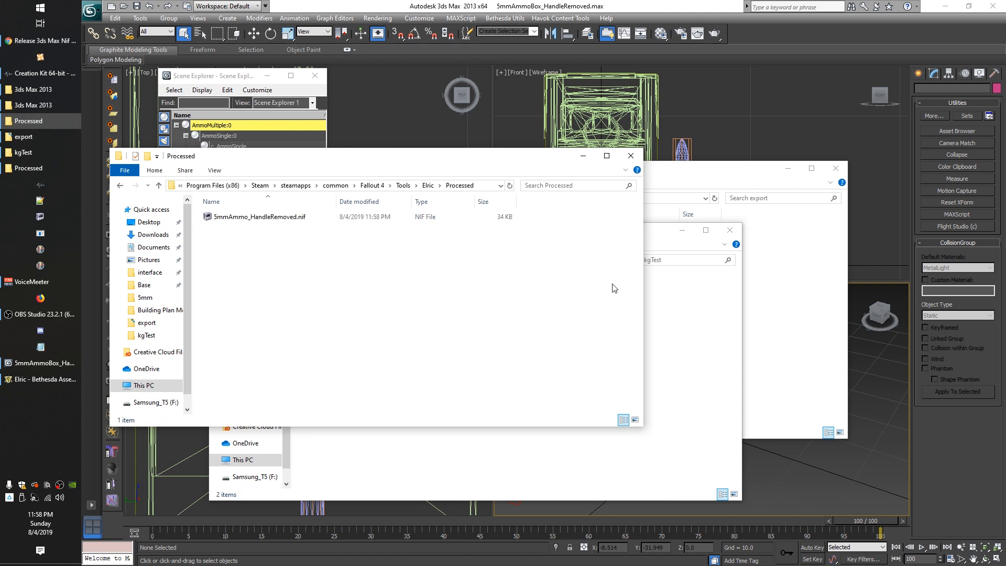
pyautogui.moveTo(247, 248); pyautogui.dragTo(287, 283)
pyautogui.doubleClick(220, 218)
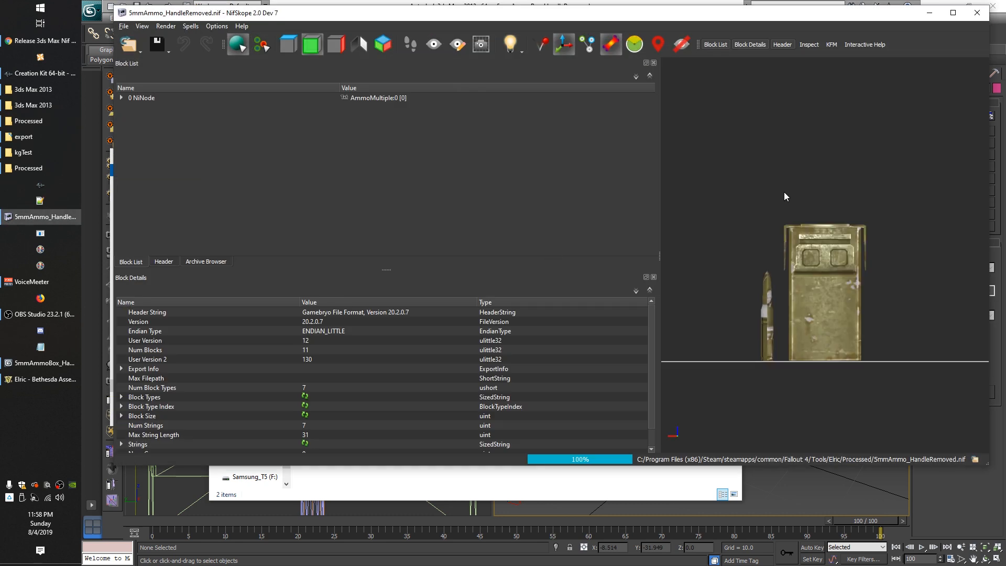
# Examine the ammo box and single round in the 3D preview from several angles, selecting each mesh to identify its BSTriShape block
pyautogui.moveTo(784, 192); pyautogui.dragTo(888, 334)
pyautogui.click(887, 329)
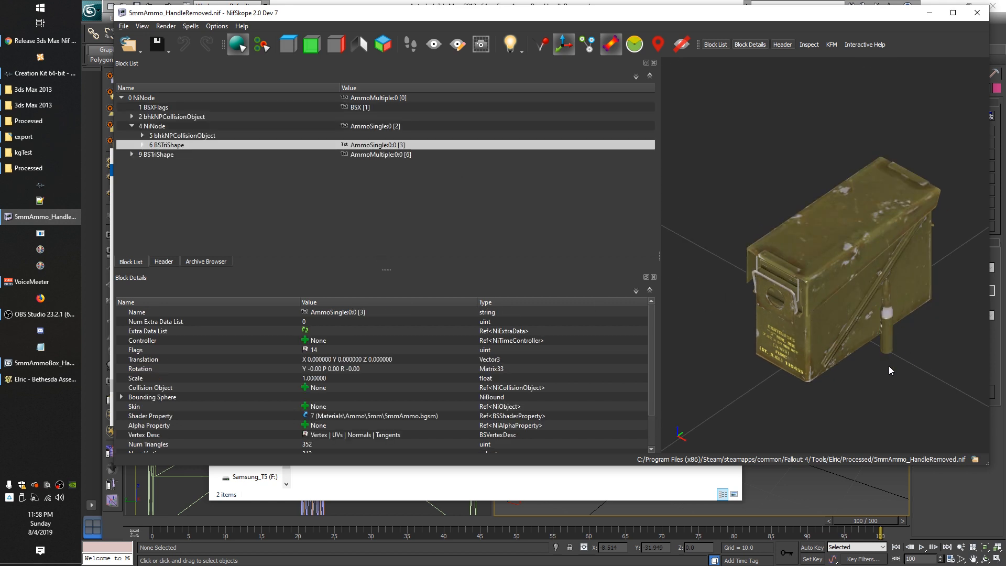
pyautogui.moveTo(889, 368); pyautogui.dragTo(946, 306)
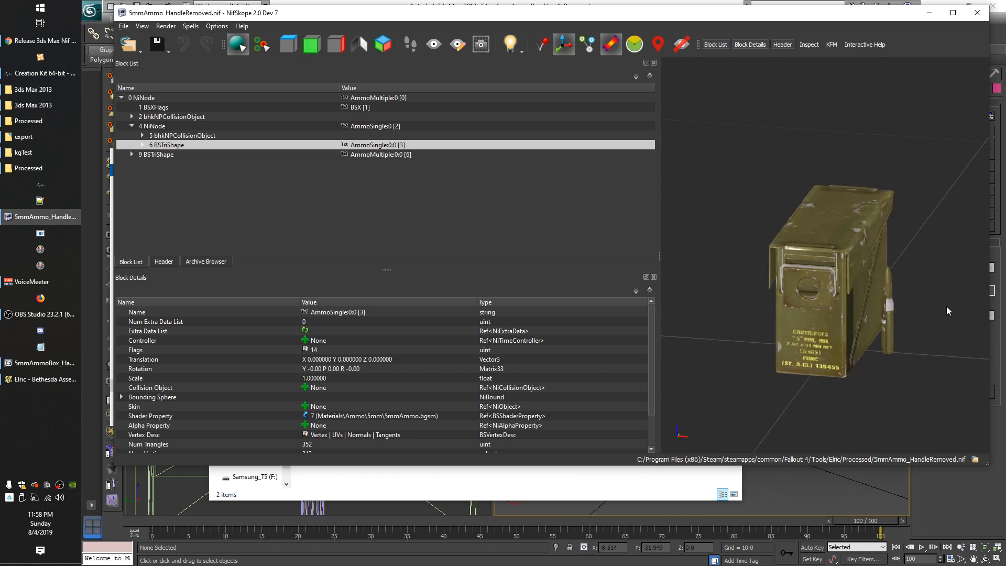
pyautogui.click(891, 309)
pyautogui.click(847, 315)
pyautogui.moveTo(802, 314); pyautogui.dragTo(743, 358)
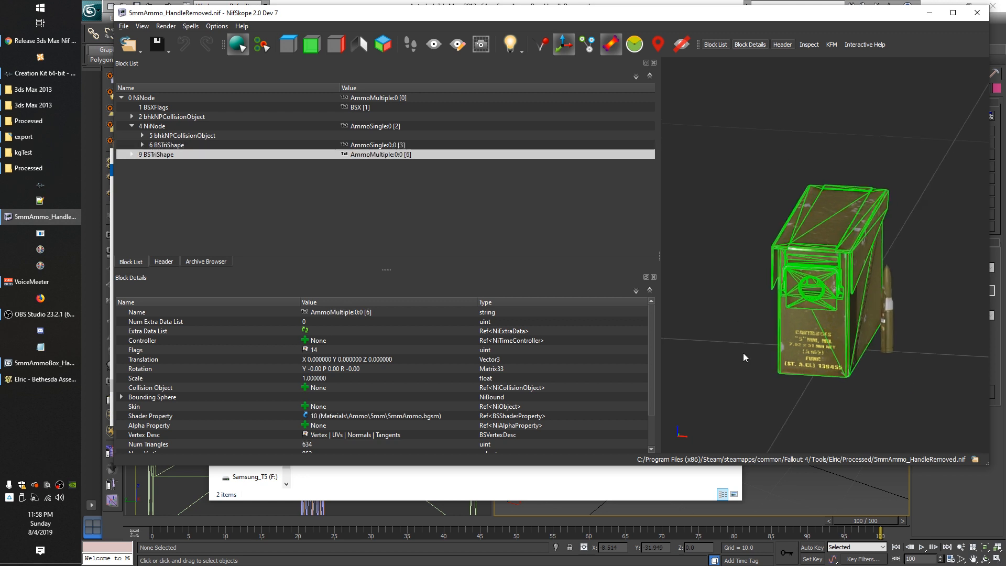
pyautogui.moveTo(913, 348); pyautogui.dragTo(913, 351)
pyautogui.click(906, 332)
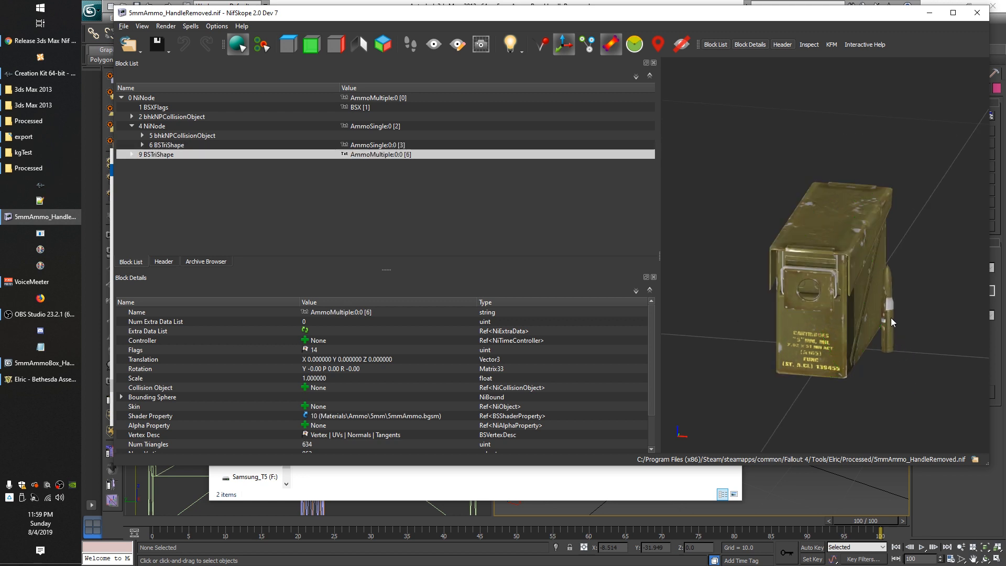
pyautogui.moveTo(889, 317); pyautogui.dragTo(895, 310)
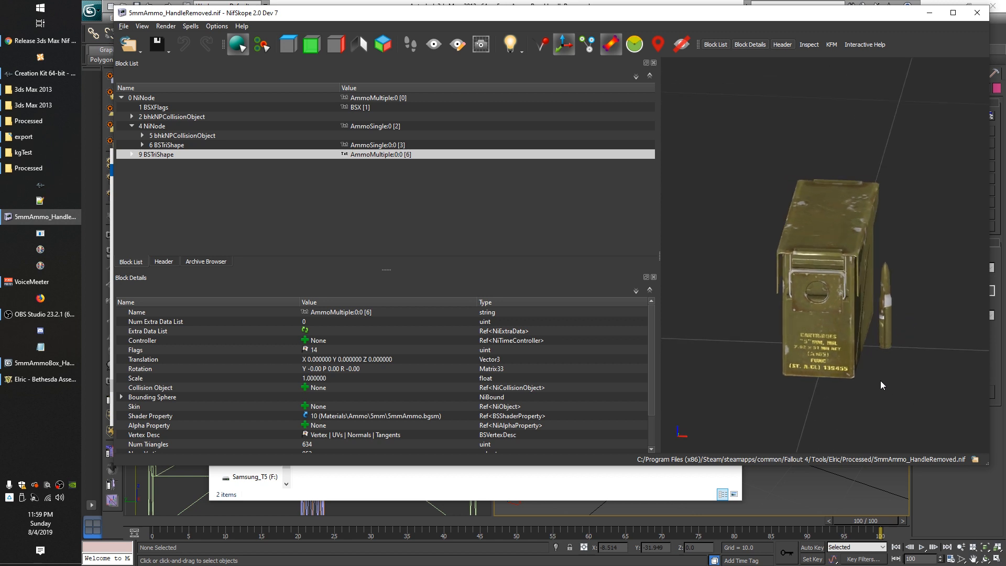
pyautogui.moveTo(935, 161); pyautogui.dragTo(912, 181)
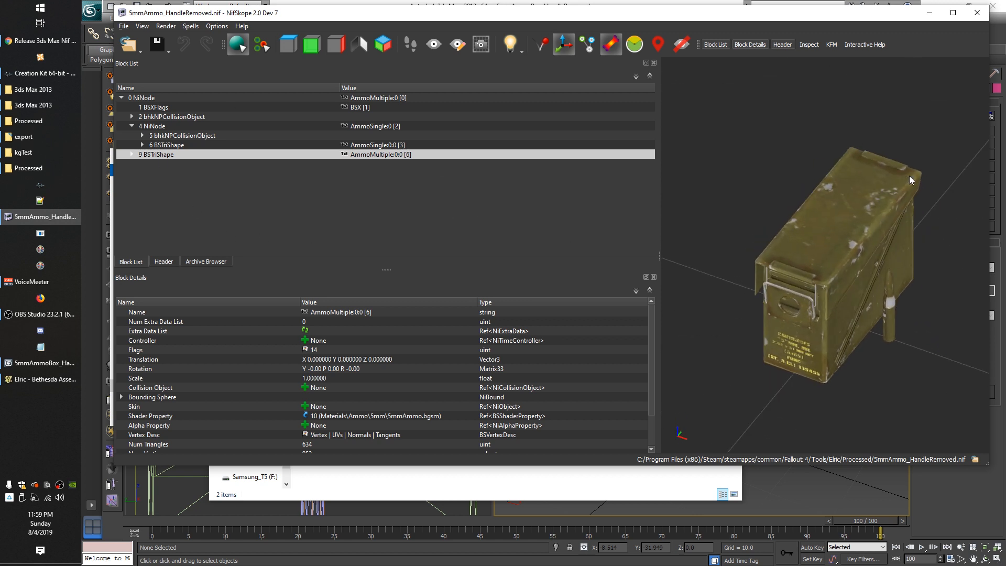
# Inspect the root's bhkNPCollisionObject block, the AmmoSingle:0 NiNode and the BSTriShape beneath it
pyautogui.click(167, 117)
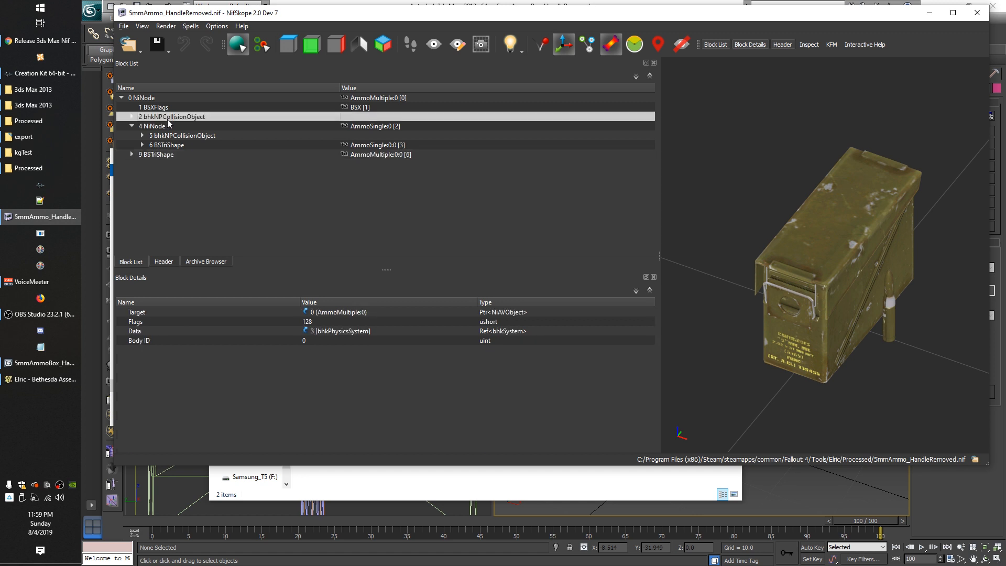
pyautogui.click(132, 127)
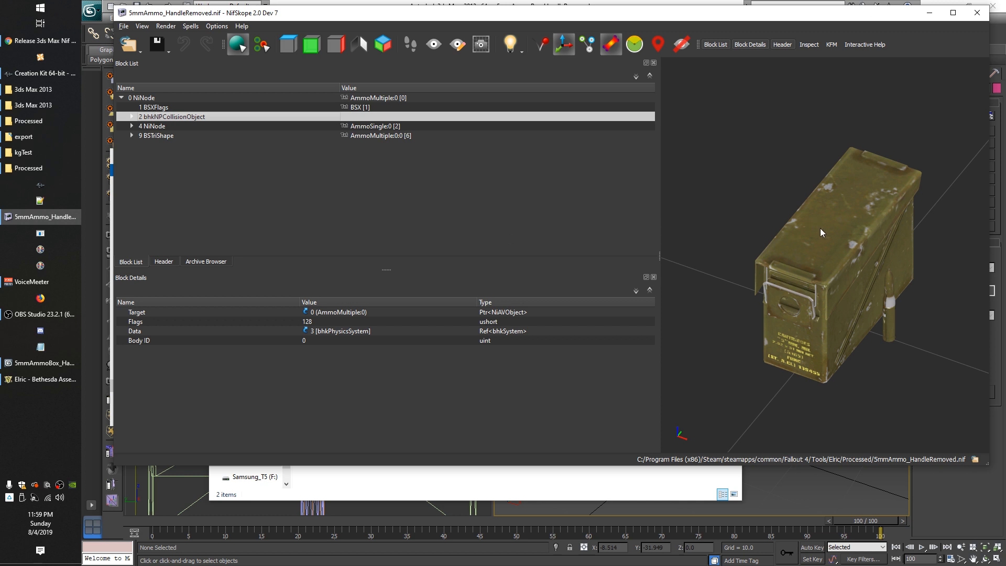
pyautogui.click(131, 126)
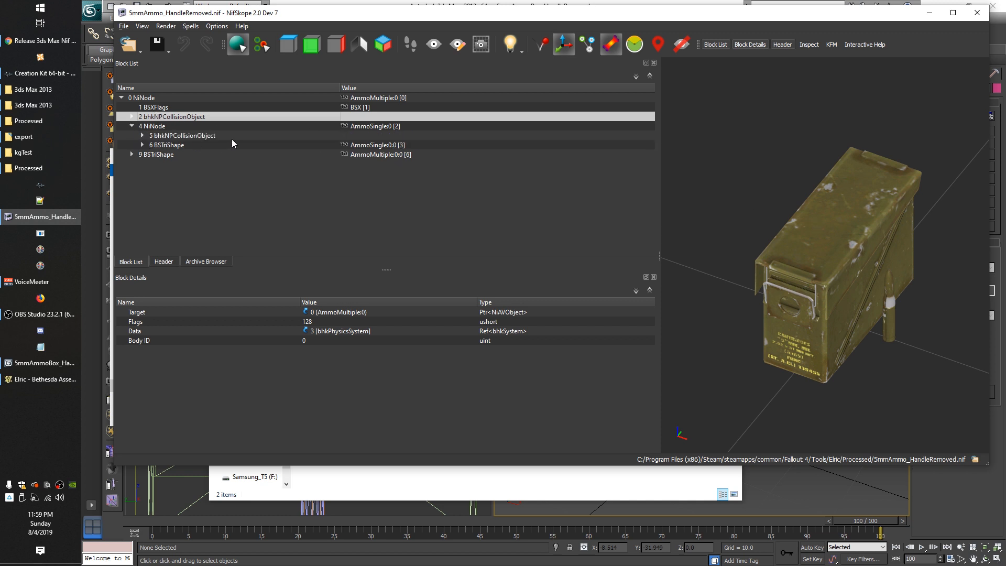
pyautogui.click(363, 129)
pyautogui.click(172, 145)
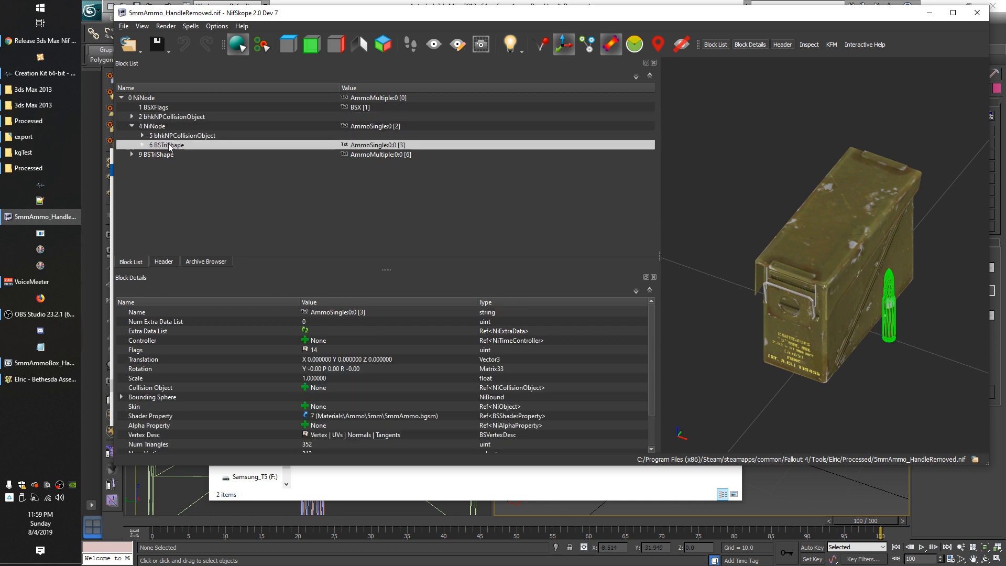
pyautogui.click(185, 127)
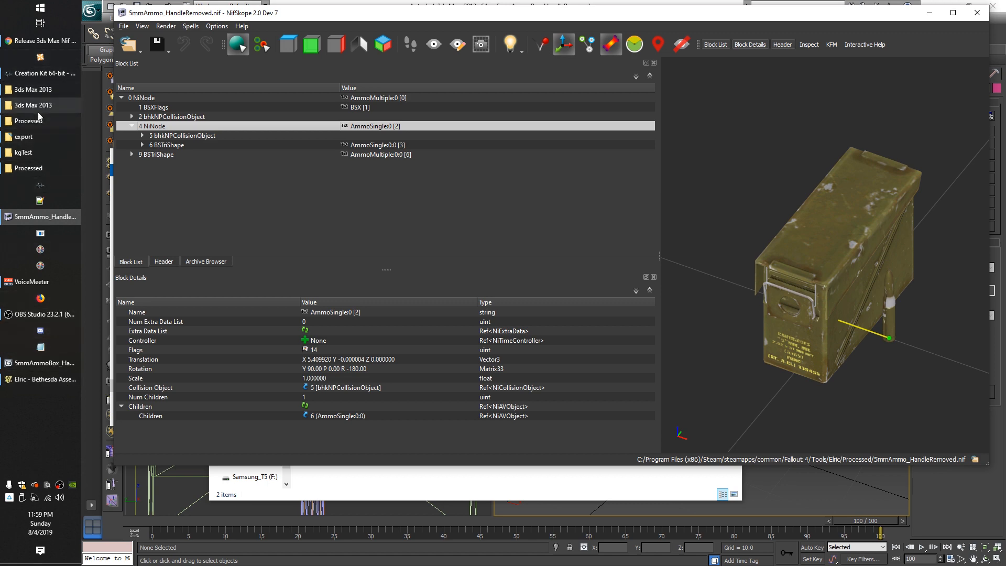
# Compare the NIF's block hierarchy, including the root NiNode and AmmoMultiple BSTriShape, with the Scene Explorer hierarchy in 3ds Max
pyautogui.moveTo(73, 186)
pyautogui.click(219, 182)
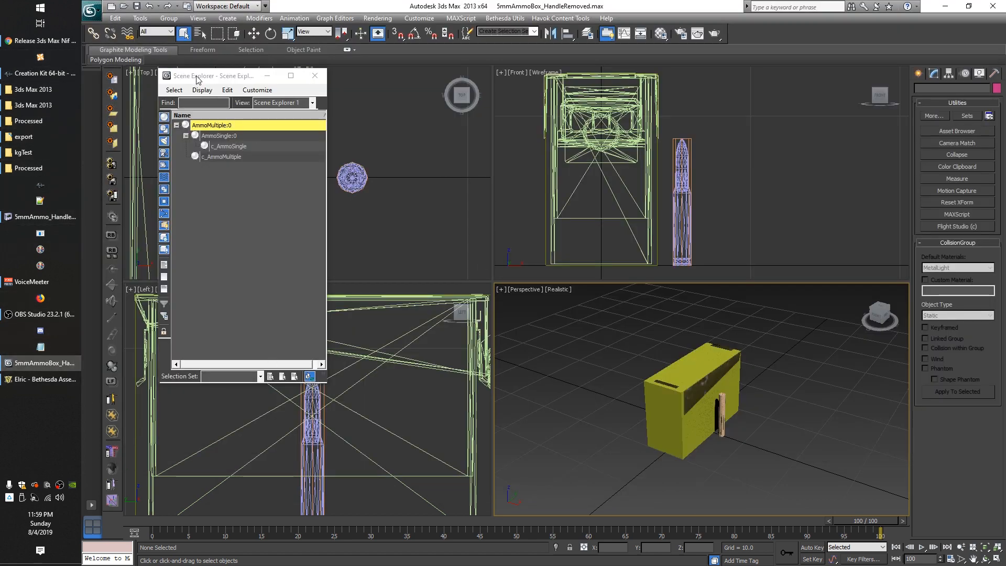
pyautogui.click(54, 231)
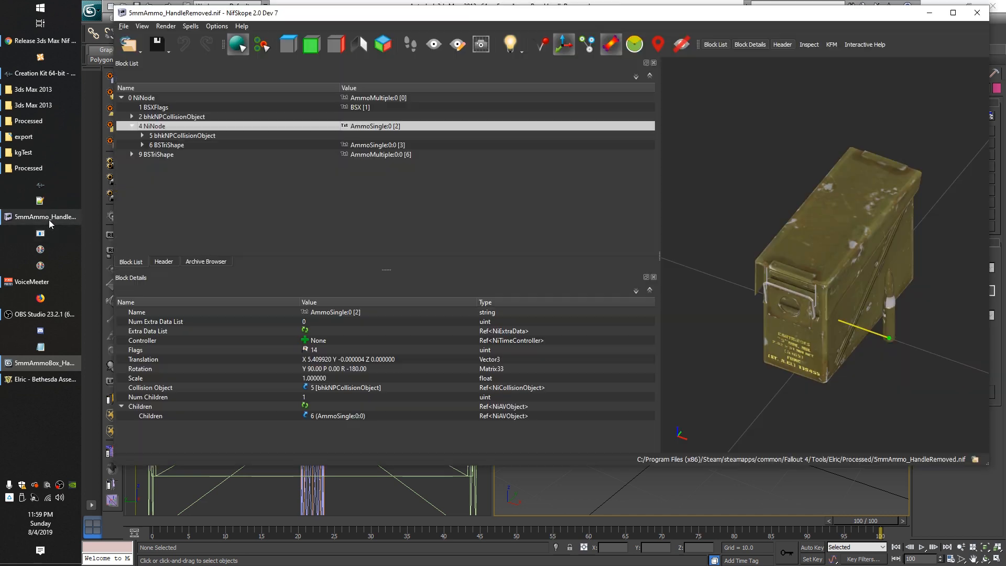
pyautogui.moveTo(321, 5); pyautogui.dragTo(538, 49)
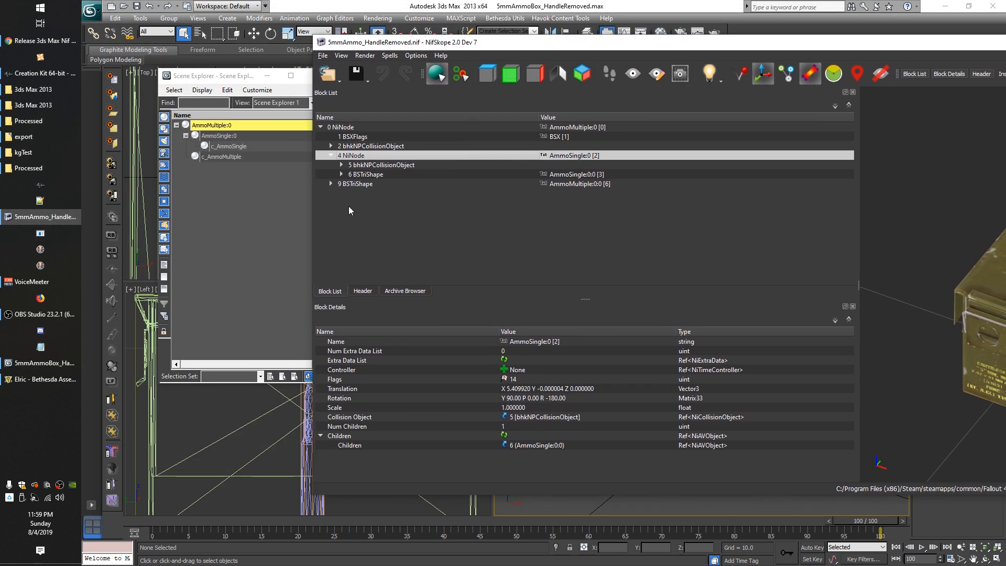
pyautogui.click(367, 183)
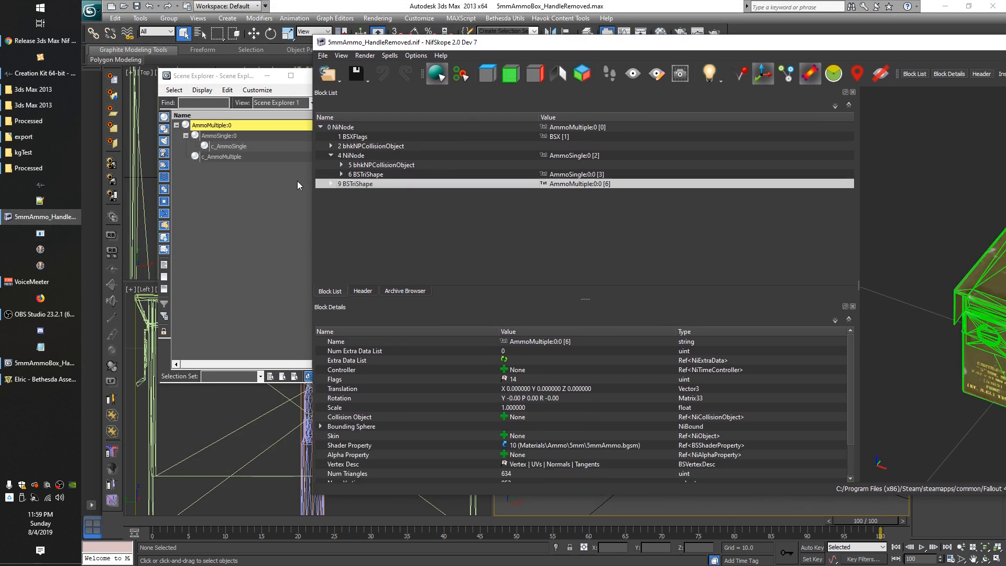
pyautogui.click(345, 127)
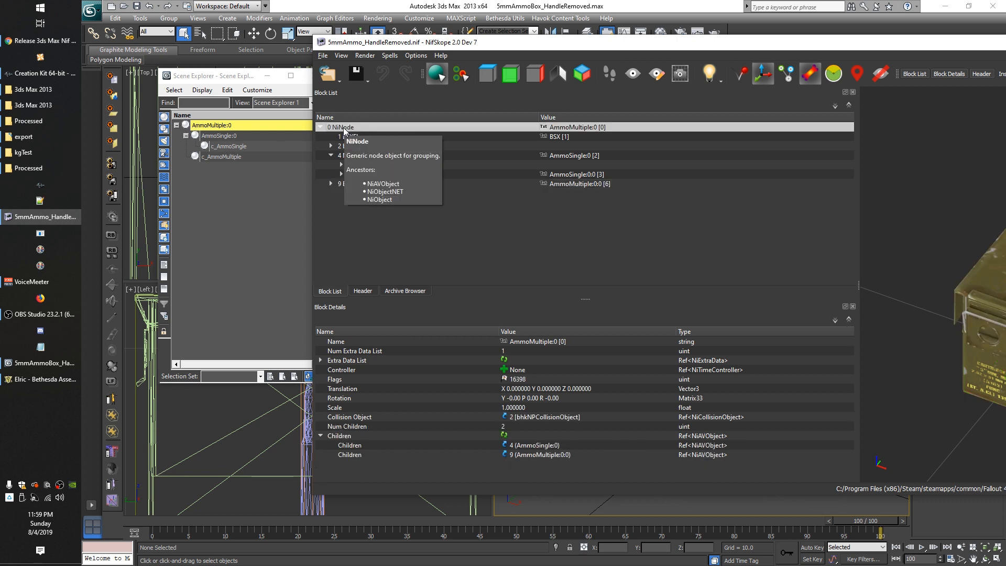
pyautogui.moveTo(344, 138)
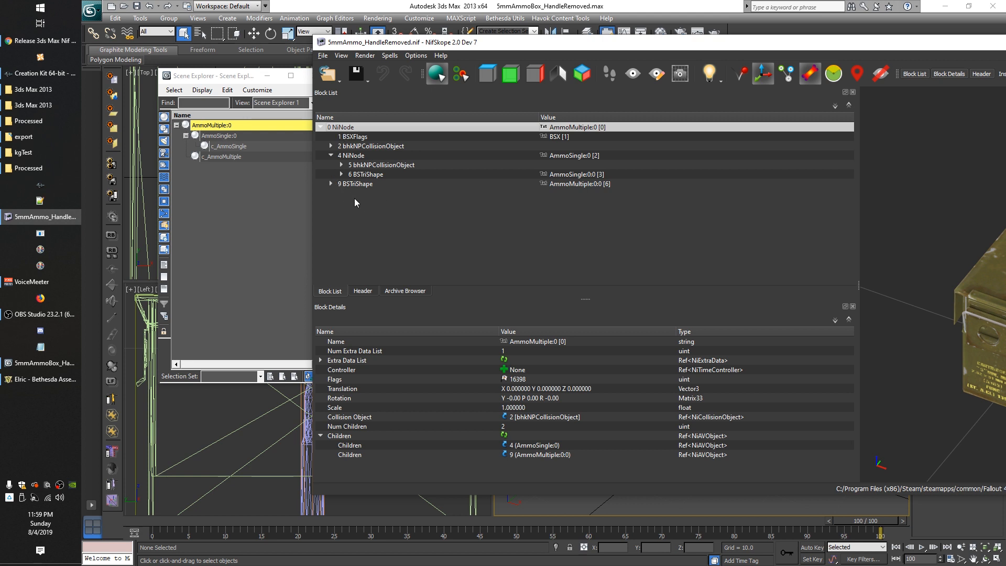
pyautogui.click(337, 184)
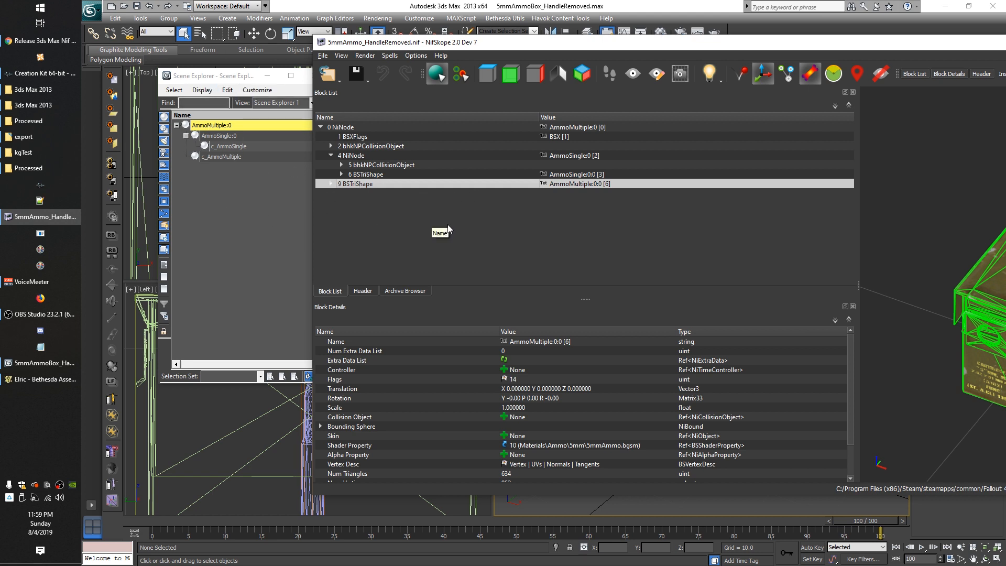
# View the selected ammo box mesh from a lower side angle in the preview and close NifSkope
pyautogui.moveTo(427, 41); pyautogui.dragTo(302, 36)
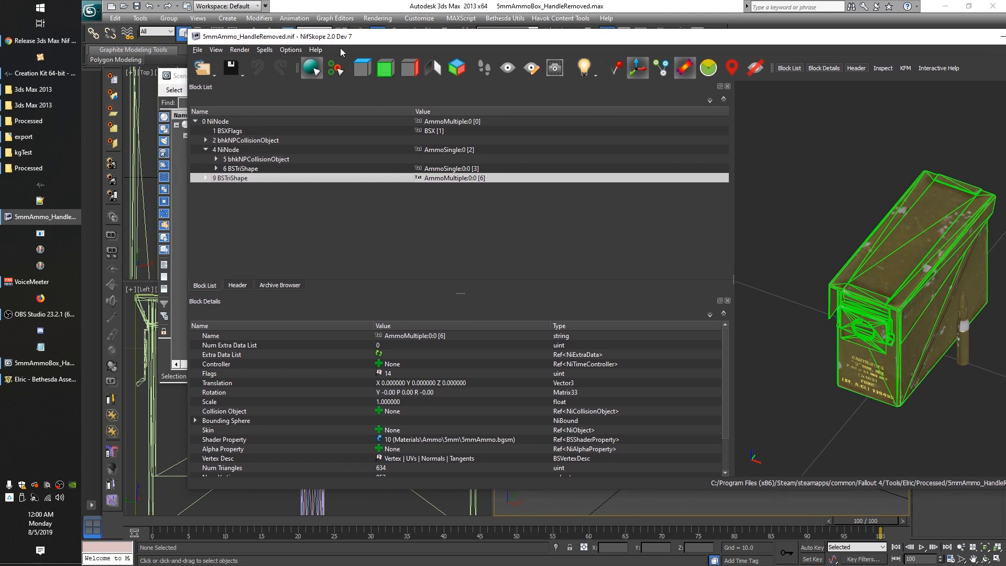
pyautogui.moveTo(338, 41)
pyautogui.mouseDown()
pyautogui.moveTo(396, 42)
pyautogui.moveTo(332, 54)
pyautogui.mouseUp()
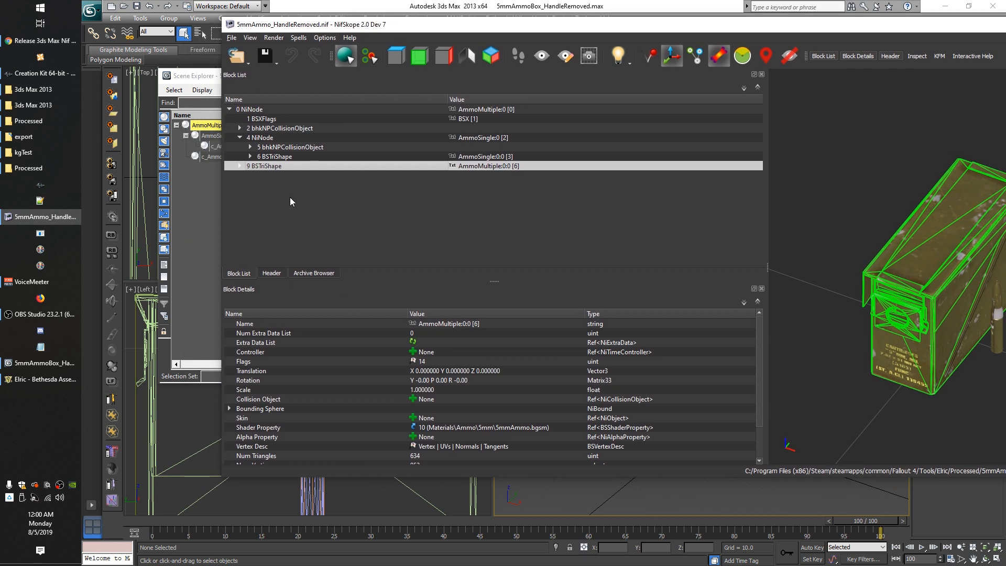
pyautogui.moveTo(874, 276); pyautogui.dragTo(818, 233)
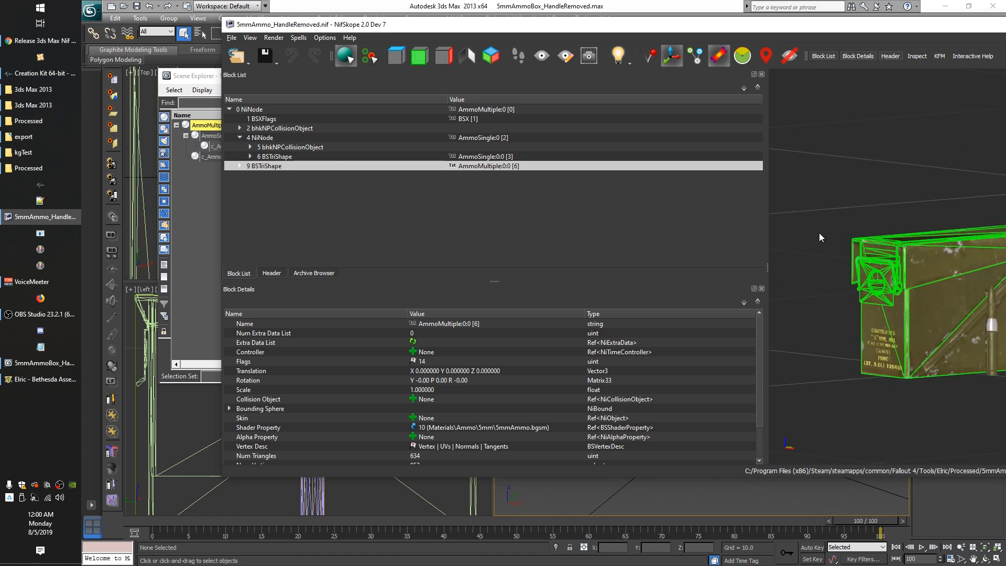
pyautogui.moveTo(824, 144); pyautogui.dragTo(860, 179)
pyautogui.hotkey('alt', 'F4')
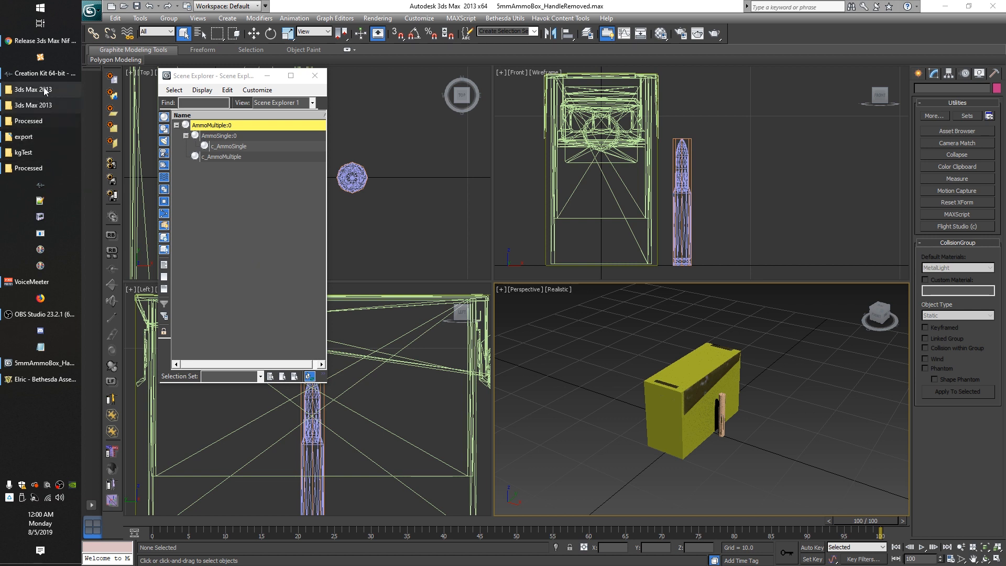
# Move 5mmAmmo_HandleRemoved.nif from Elric's Processed folder into Data\Meshes\kgTest, replacing the existing file
pyautogui.moveTo(39, 74)
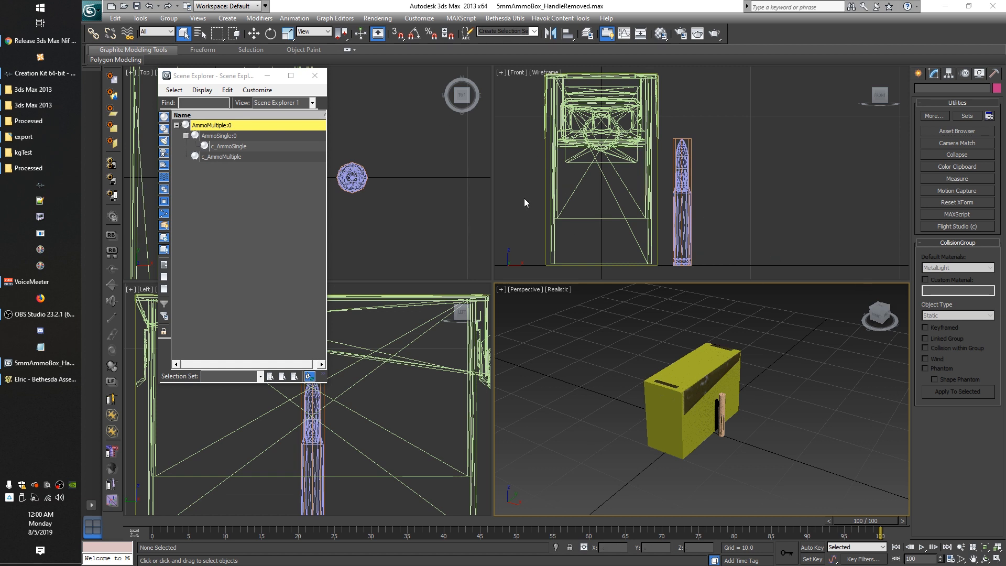
pyautogui.click(28, 120)
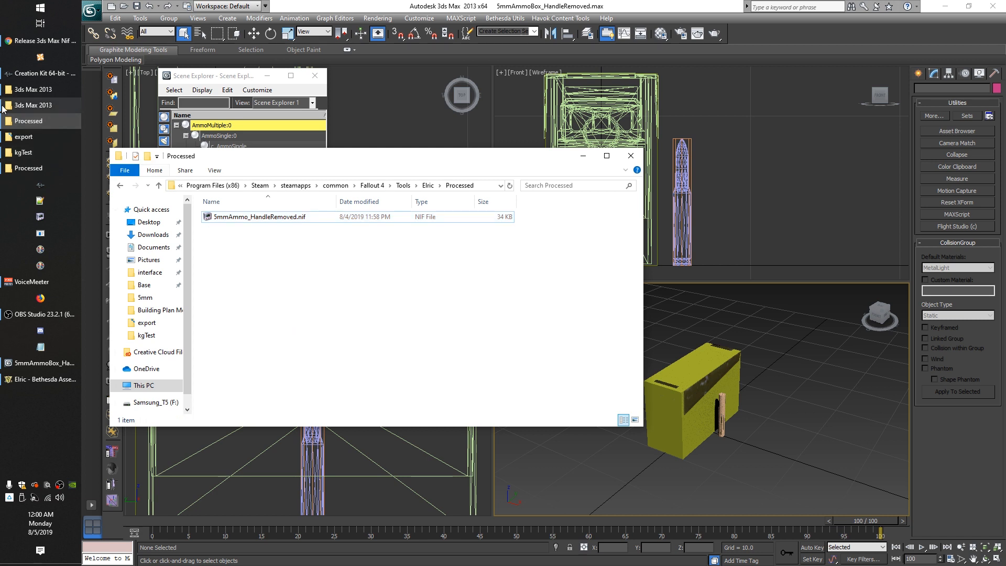
pyautogui.click(236, 220)
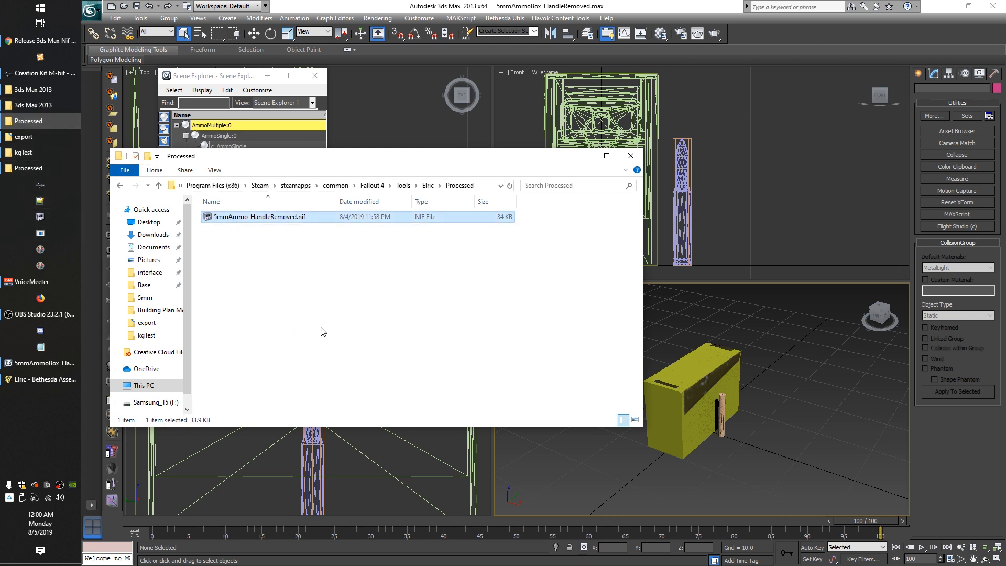
pyautogui.click(247, 257)
pyautogui.click(236, 217)
pyautogui.click(47, 153)
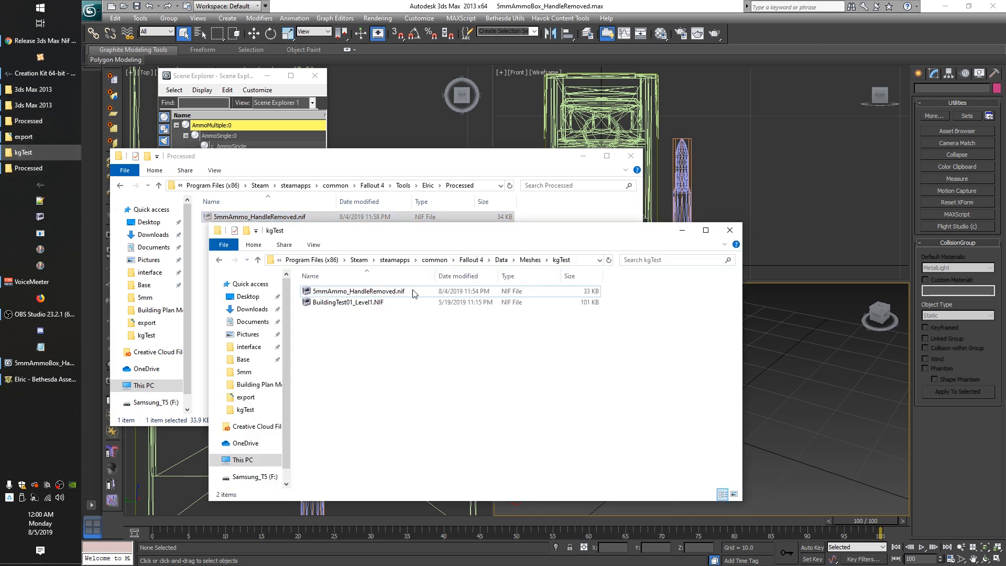
pyautogui.hotkey('ctrl', 'v')
pyautogui.click(415, 386)
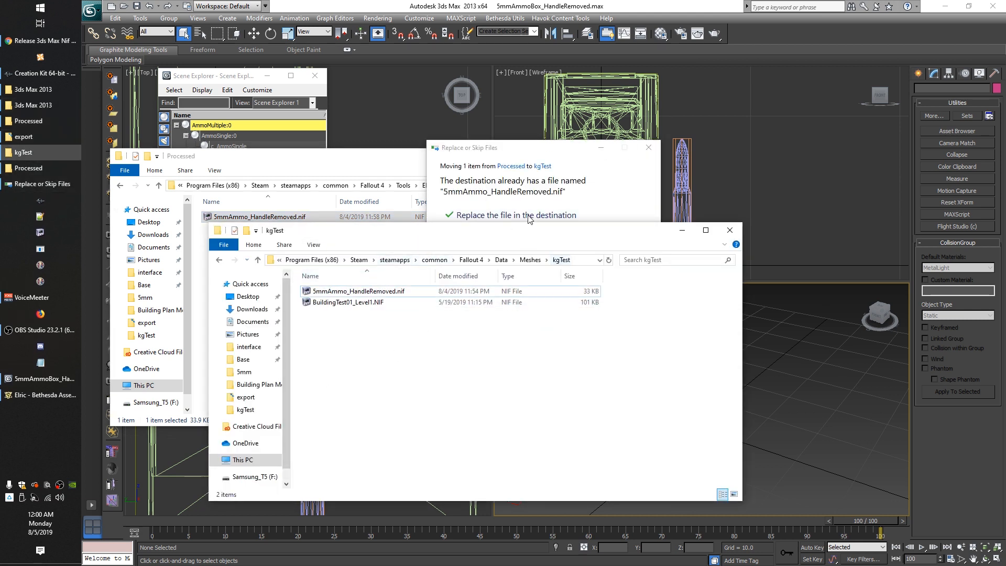
pyautogui.click(526, 215)
pyautogui.click(492, 216)
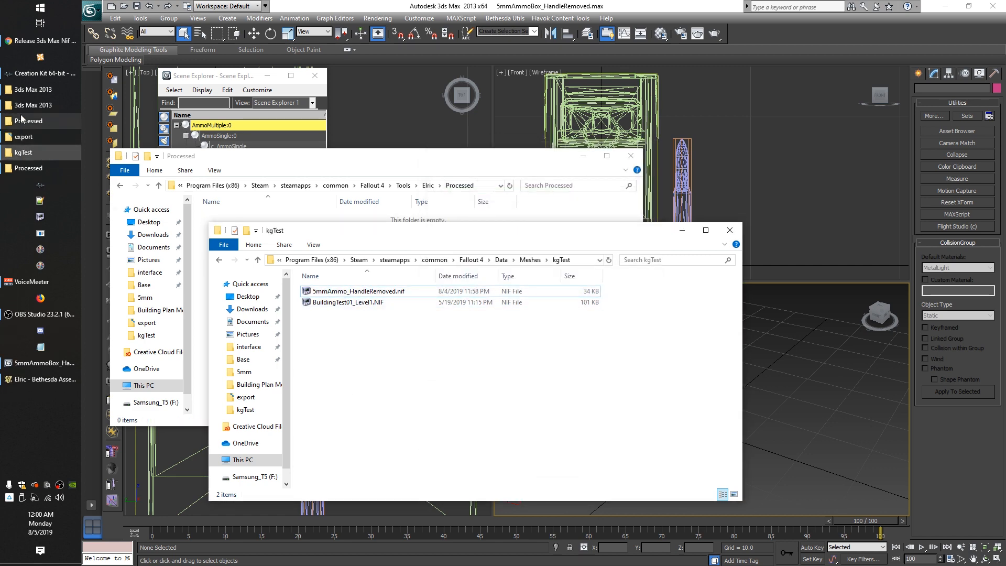
# Switch to the Creation Kit and add 5mmAmmo_HandleRemoved.nif from the kgTest folder to the Static objects as a new entry
pyautogui.click(45, 72)
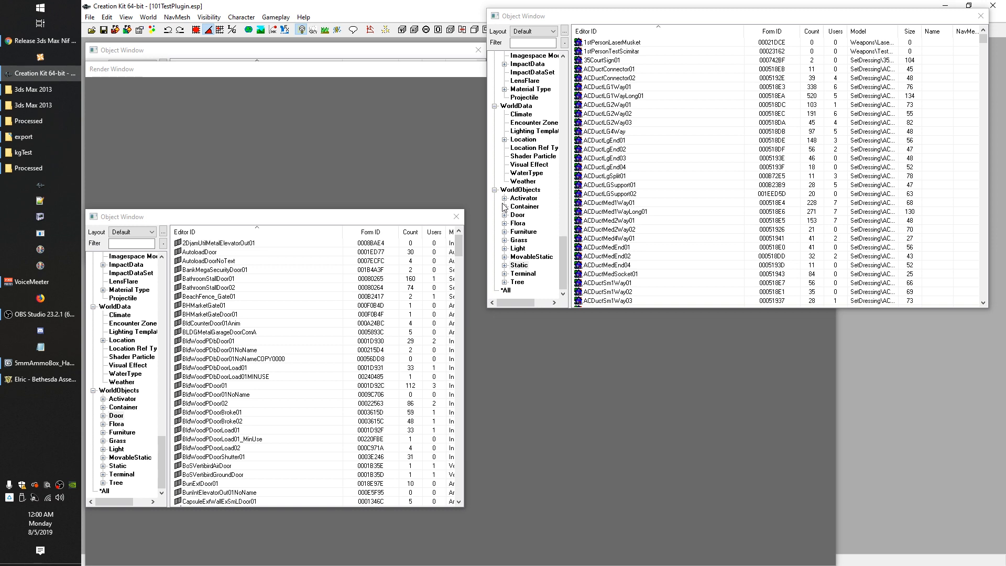
pyautogui.moveTo(18, 169)
pyautogui.click(30, 153)
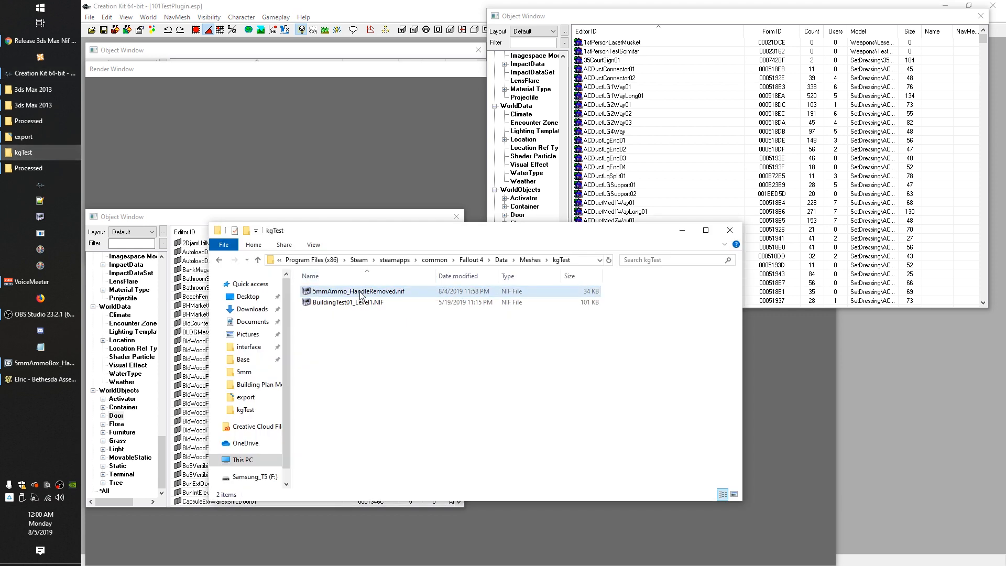
pyautogui.click(534, 24)
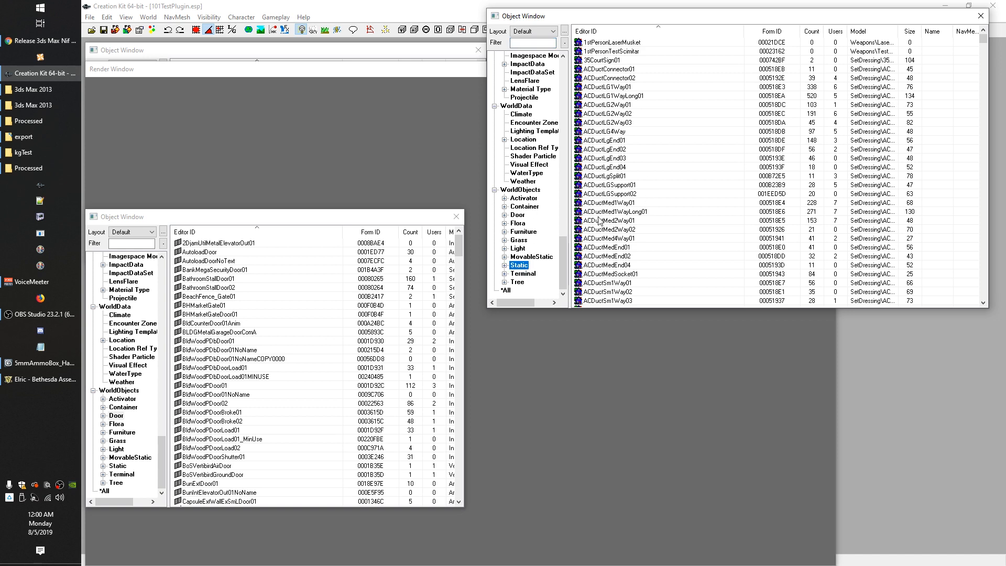
pyautogui.click(35, 152)
pyautogui.moveTo(359, 293); pyautogui.dragTo(675, 167)
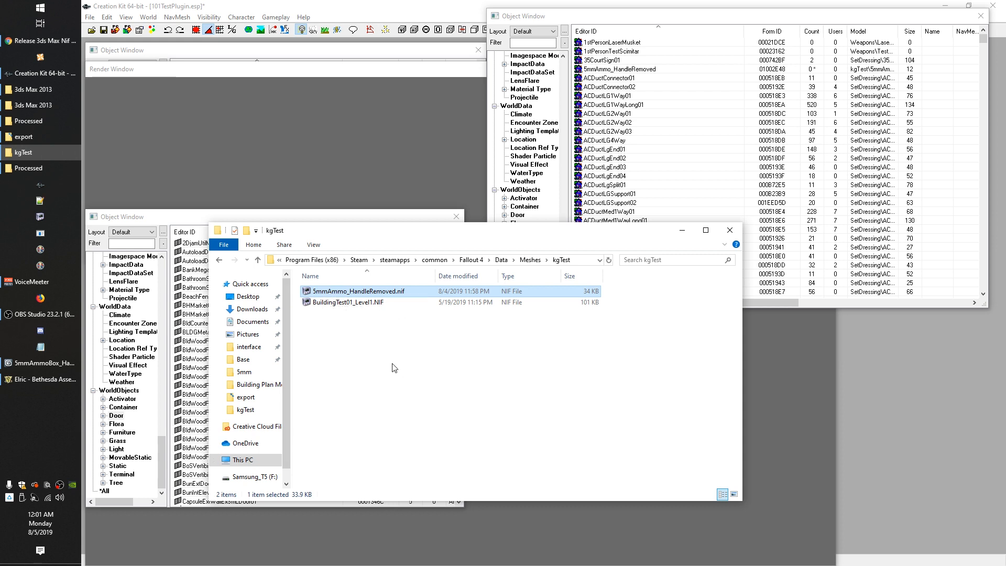
pyautogui.click(398, 324)
# Rename the new static's Editor ID to kgTest_5mmAmmo_HandleRemoved without creating a new object
pyautogui.click(605, 69)
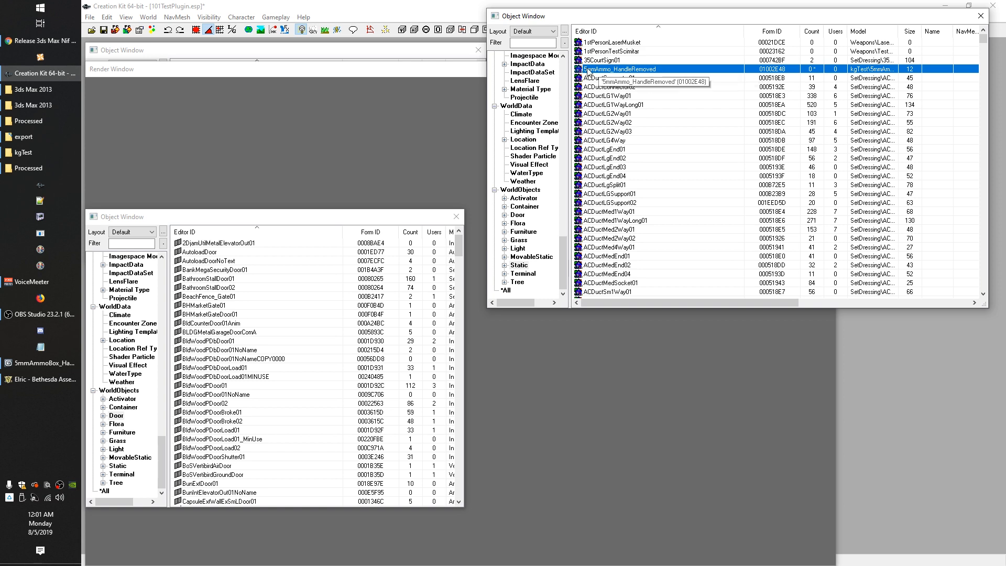
pyautogui.click(23, 153)
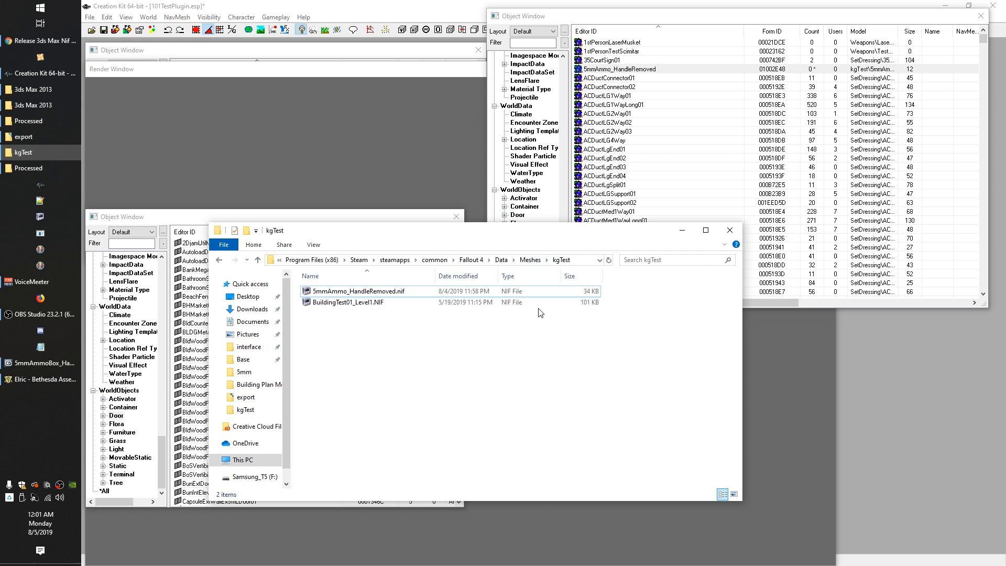
pyautogui.click(319, 292)
pyautogui.click(363, 342)
pyautogui.click(616, 68)
pyautogui.click(586, 70)
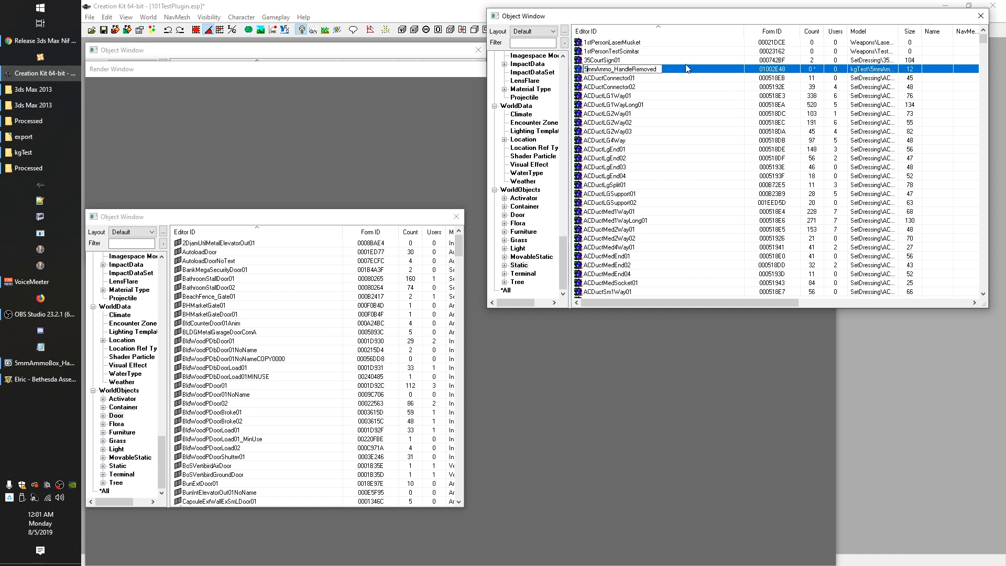
pyautogui.write('est_')
pyautogui.press('Return')
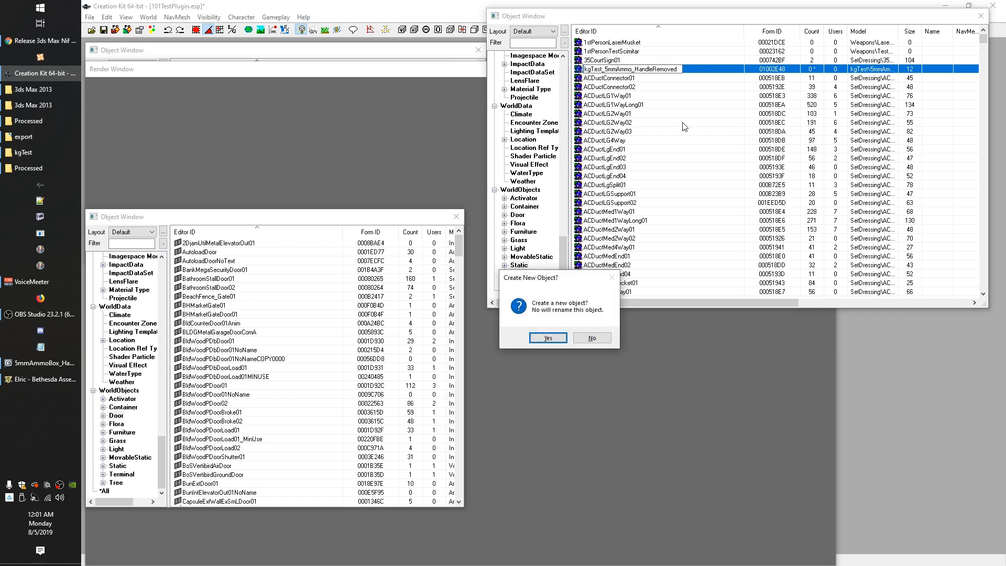
pyautogui.click(591, 338)
pyautogui.click(588, 337)
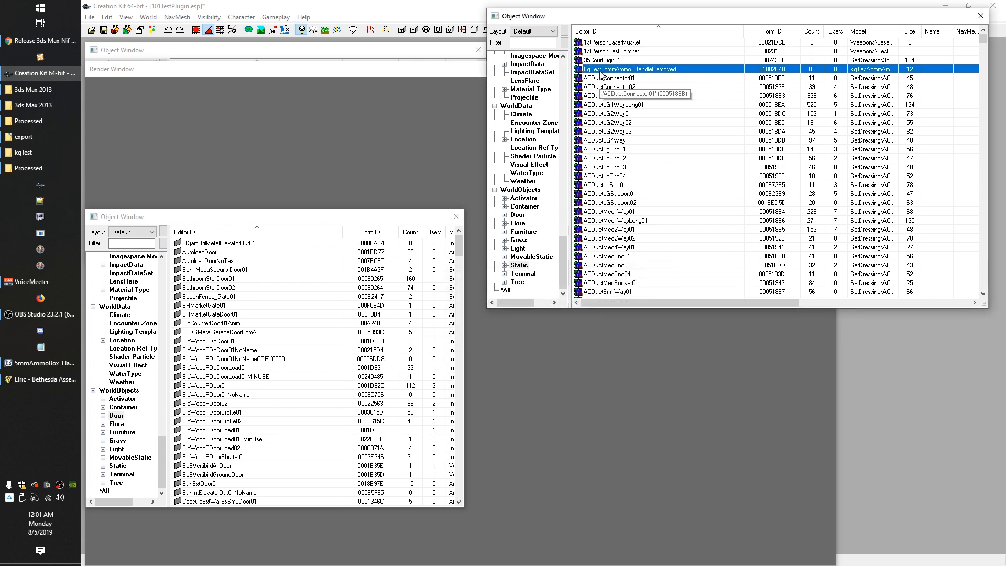
# Open the kgTest_5mmAmmo_HandleRemoved static, examine its model preview from several angles and accept the properties
pyautogui.doubleClick(602, 70)
pyautogui.moveTo(653, 171); pyautogui.dragTo(674, 216)
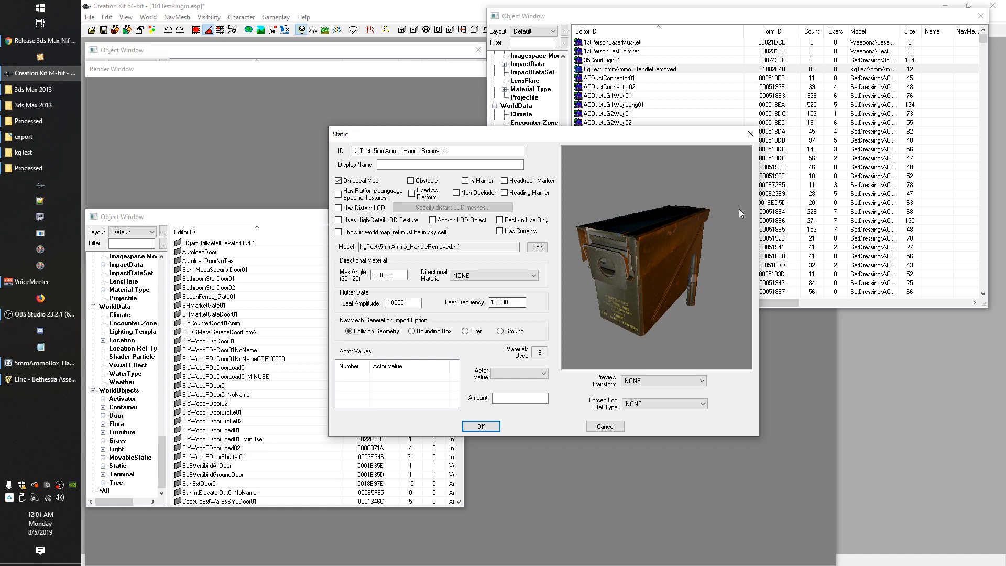
pyautogui.moveTo(750, 199); pyautogui.dragTo(661, 215)
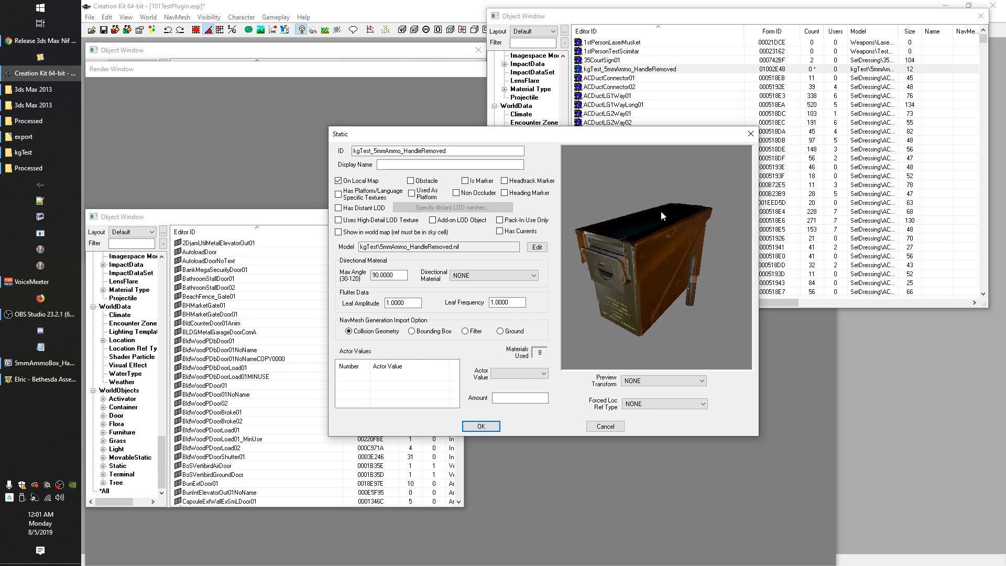
pyautogui.moveTo(636, 303); pyautogui.dragTo(646, 294)
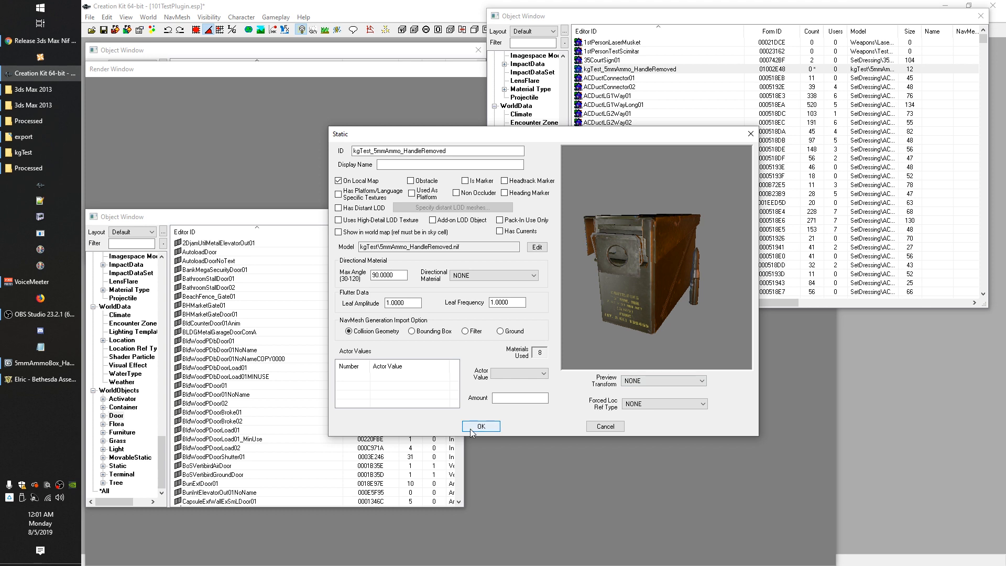
pyautogui.moveTo(689, 215); pyautogui.dragTo(677, 225)
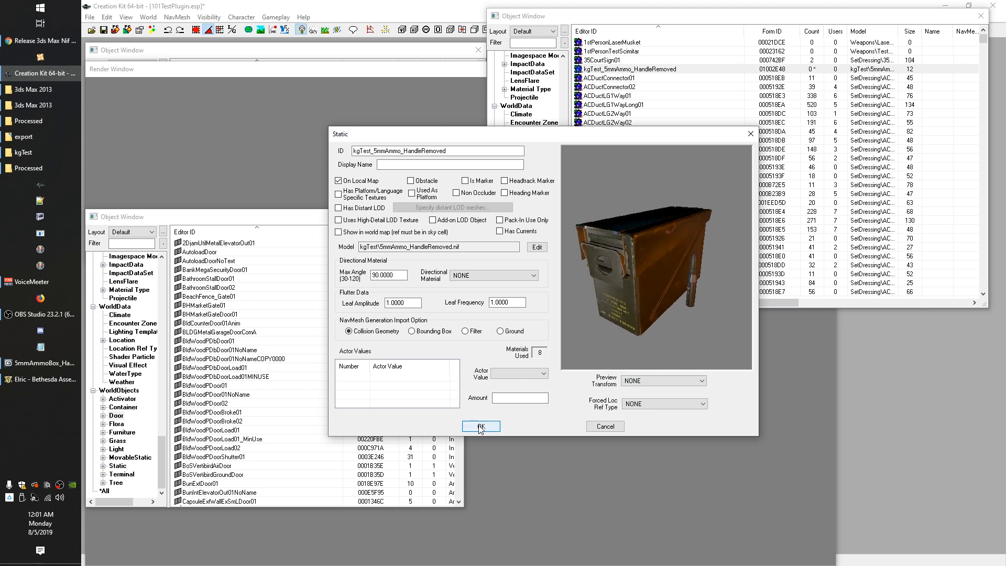
pyautogui.moveTo(670, 294); pyautogui.dragTo(705, 297)
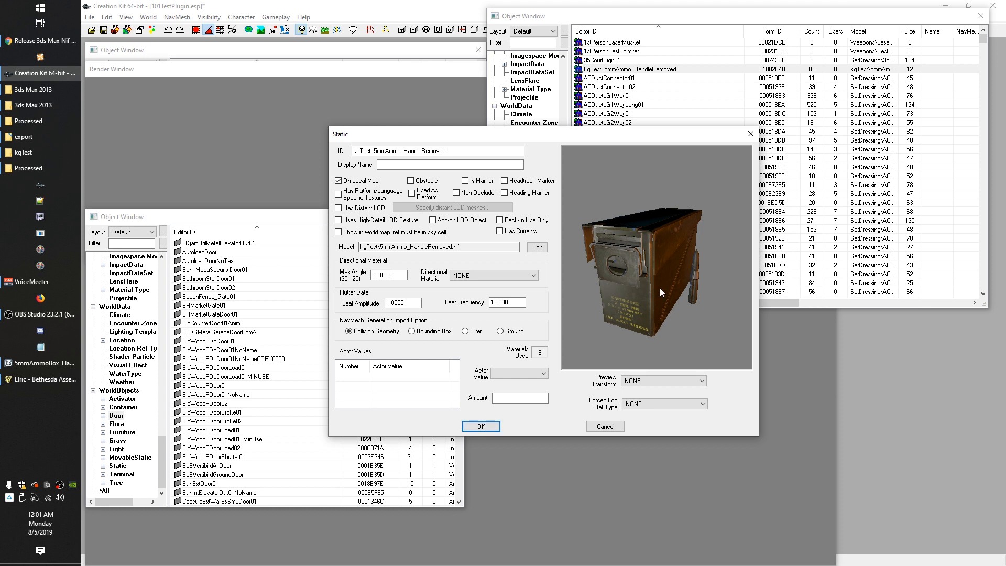
pyautogui.moveTo(643, 252); pyautogui.dragTo(675, 229)
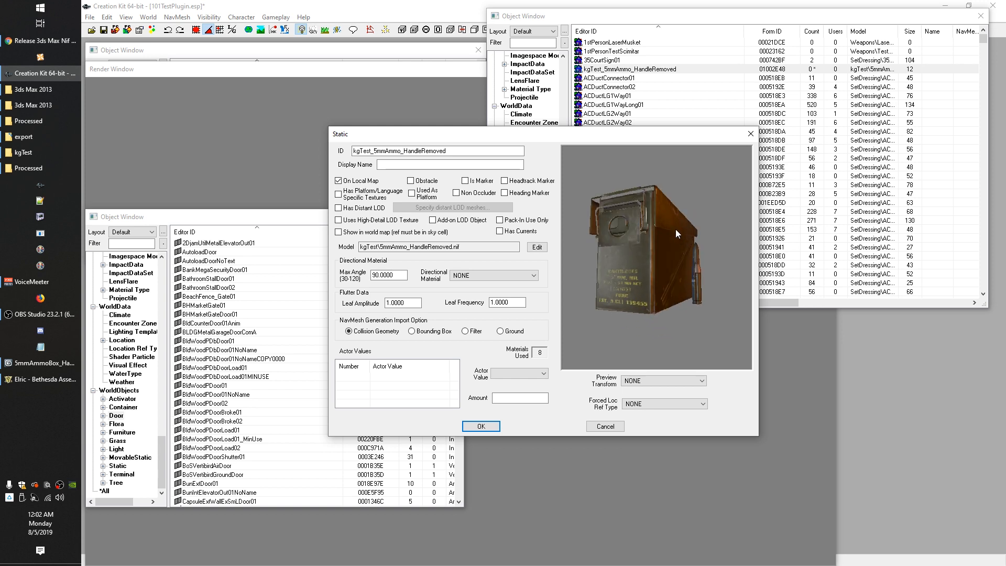
pyautogui.moveTo(643, 365); pyautogui.dragTo(668, 188)
pyautogui.moveTo(706, 297); pyautogui.dragTo(683, 256)
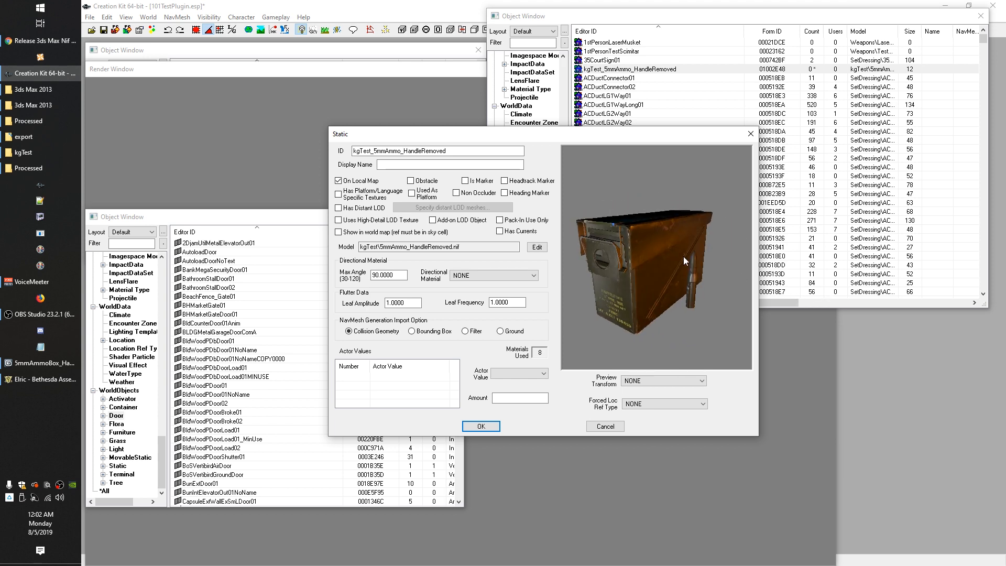
pyautogui.click(481, 426)
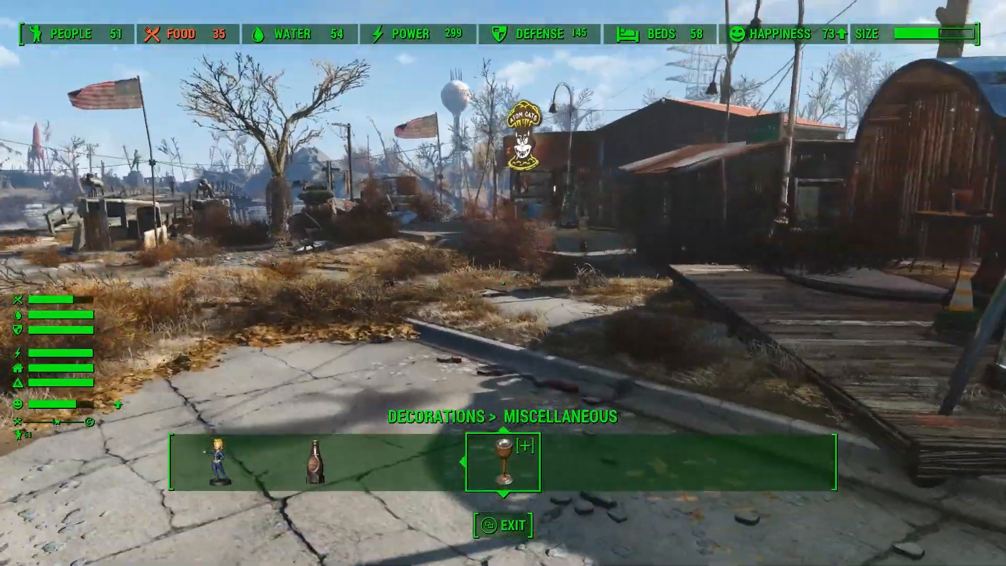
# In Fallout 4's workshop, build the 5mm Ammo - No Handle item from Decorations > Miscellaneous on the wooden platform
pyautogui.press('Left')
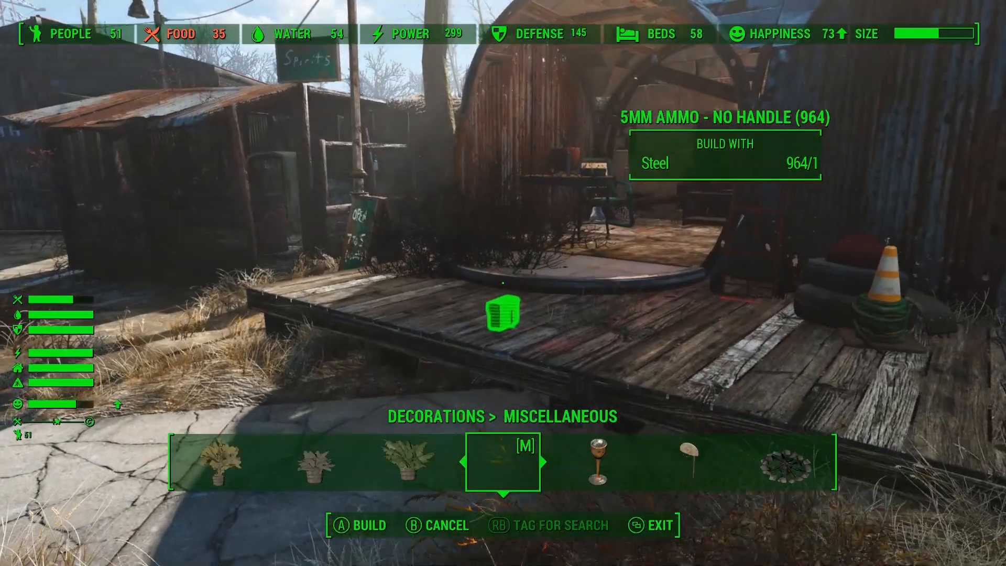
pyautogui.press('e')
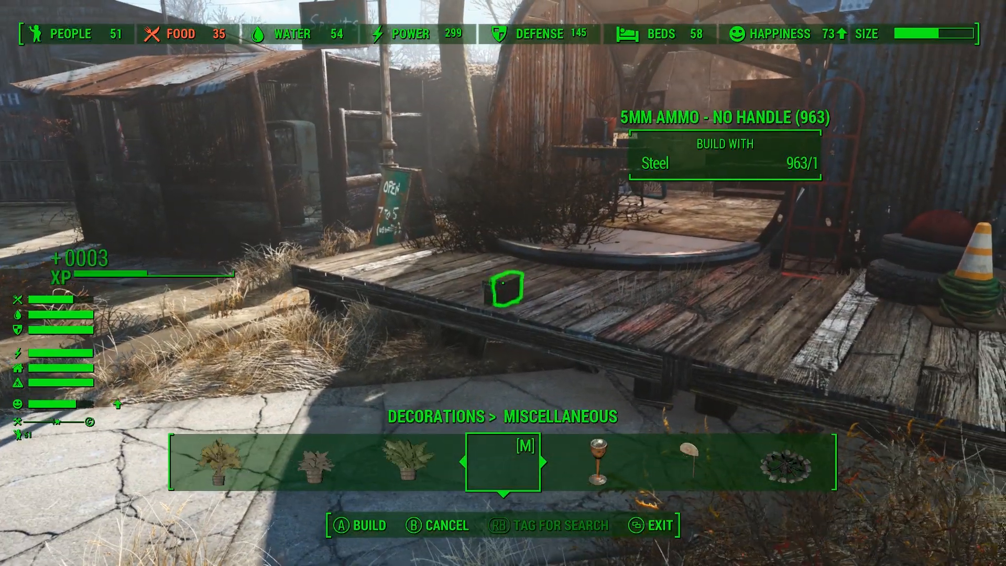